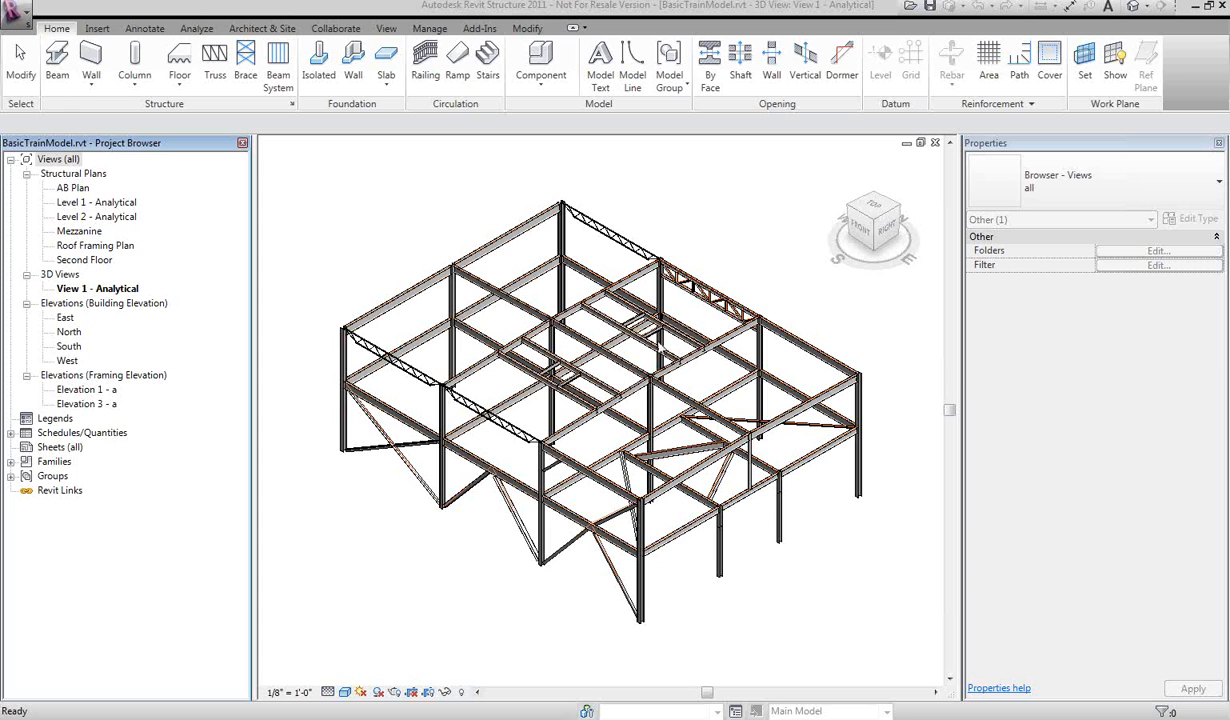
- Install SDS/2 Connect for the structural steel model, bringing up its material file mapping
click(645, 352)
middle_drag(600, 348, 598, 425)
scroll(558, 314, up, 1)
scroll(558, 314, up, 5)
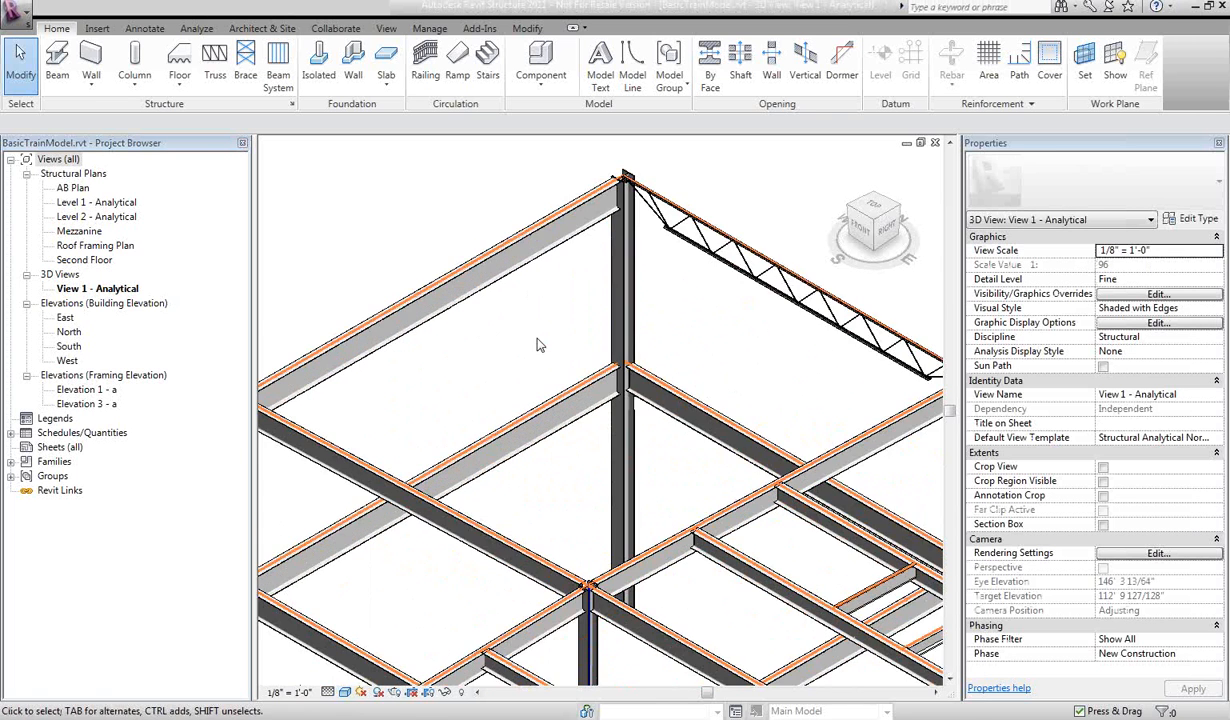
scroll(425, 313, up, 2)
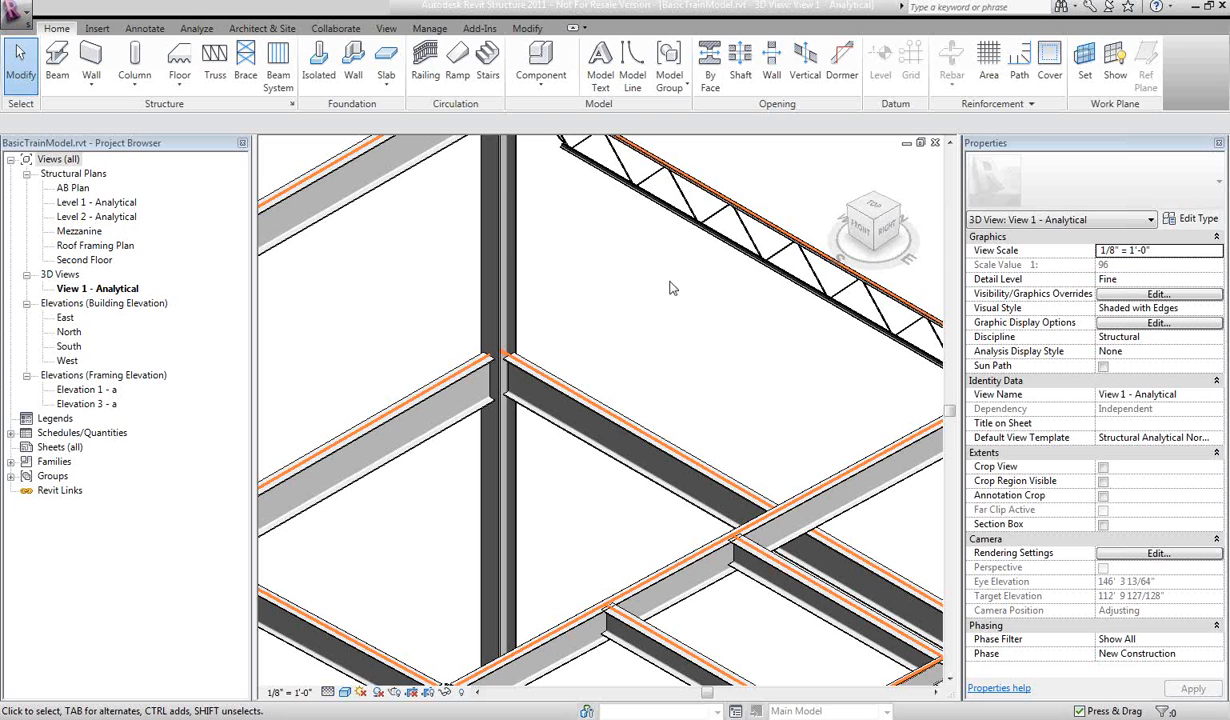
click(480, 28)
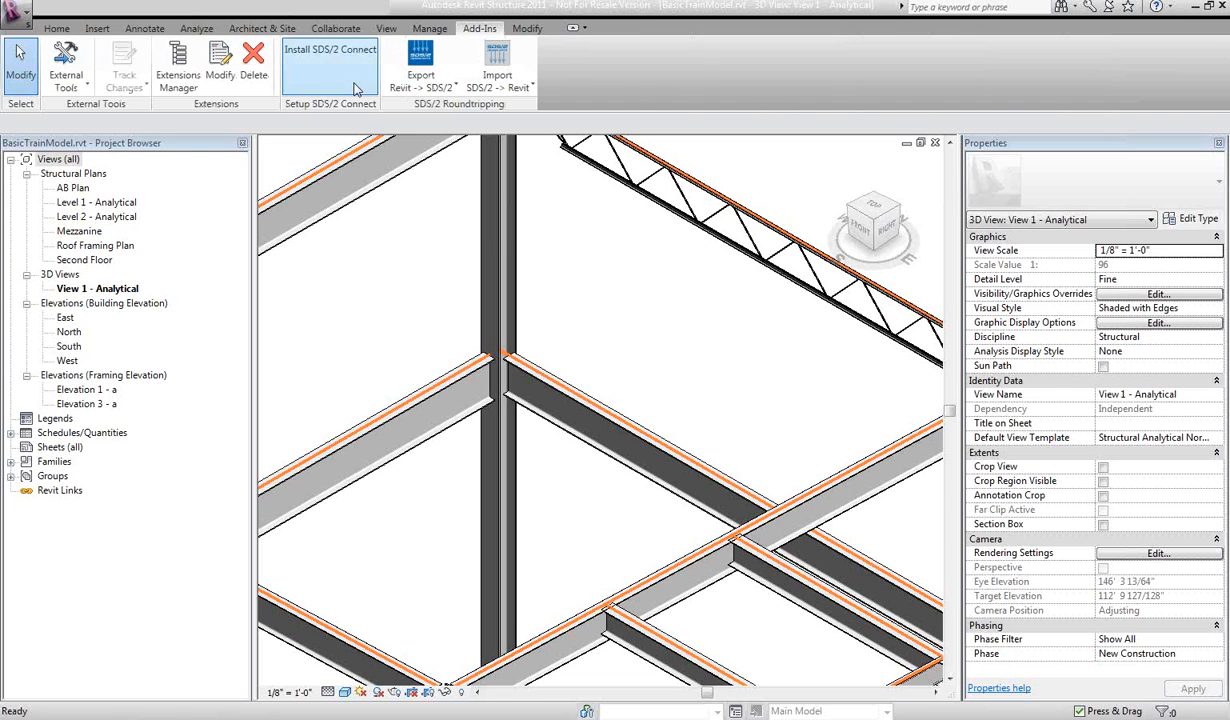
click(330, 60)
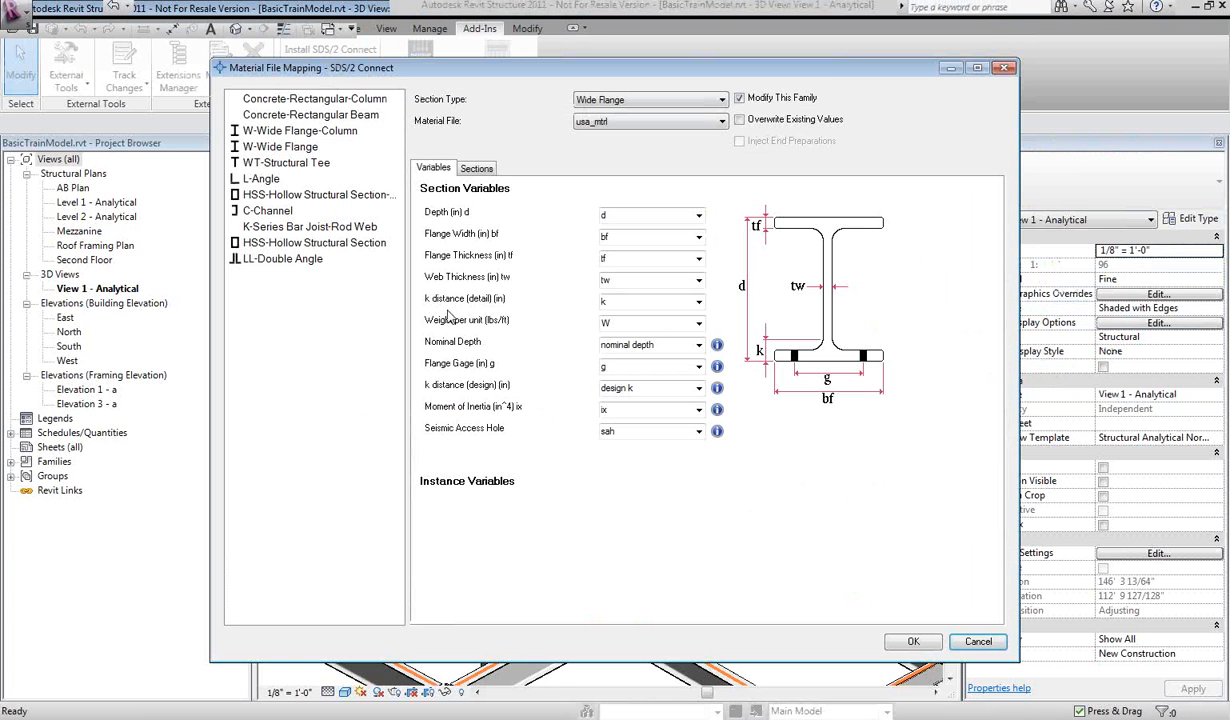
drag(541, 70, 496, 70)
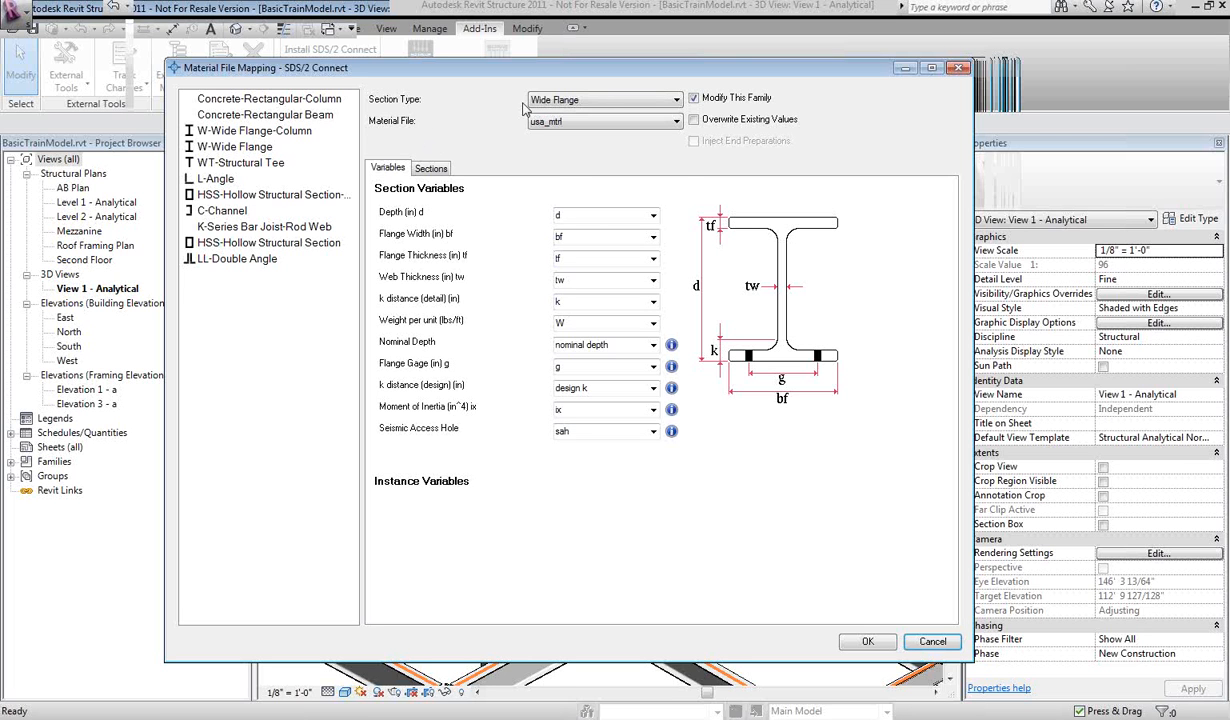
- Examine the available section types, material files and section variables for the wide flange family mapping
click(603, 100)
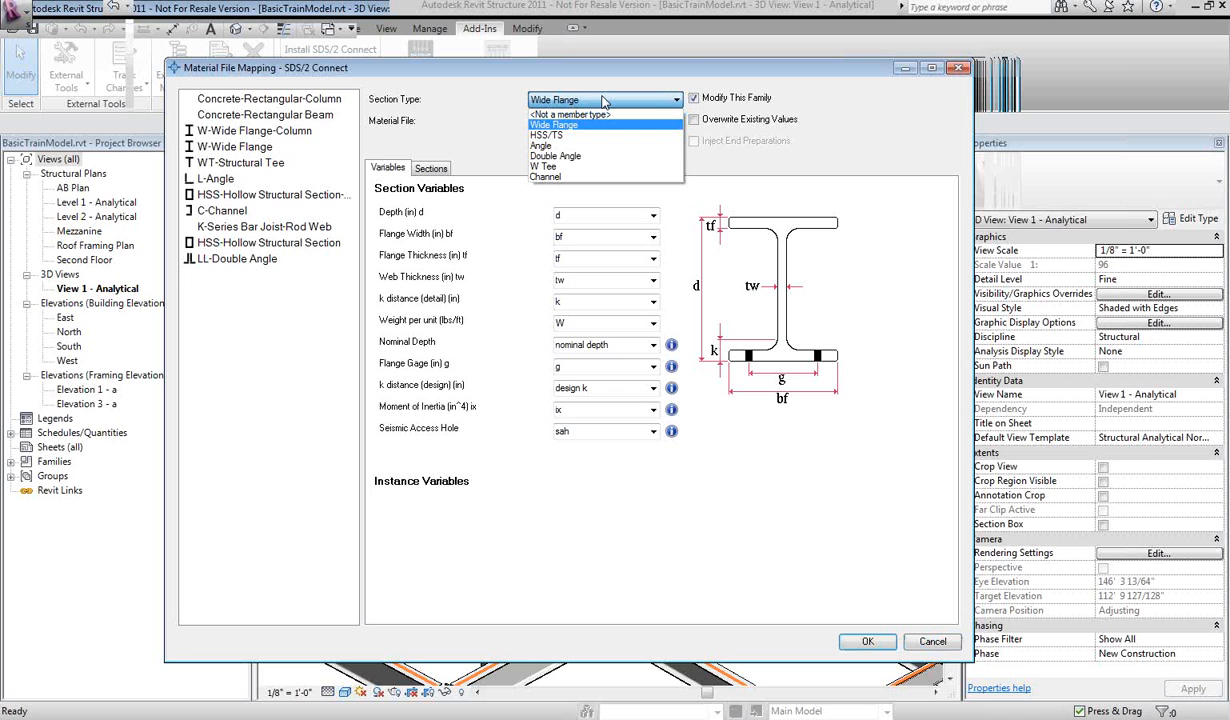
click(603, 100)
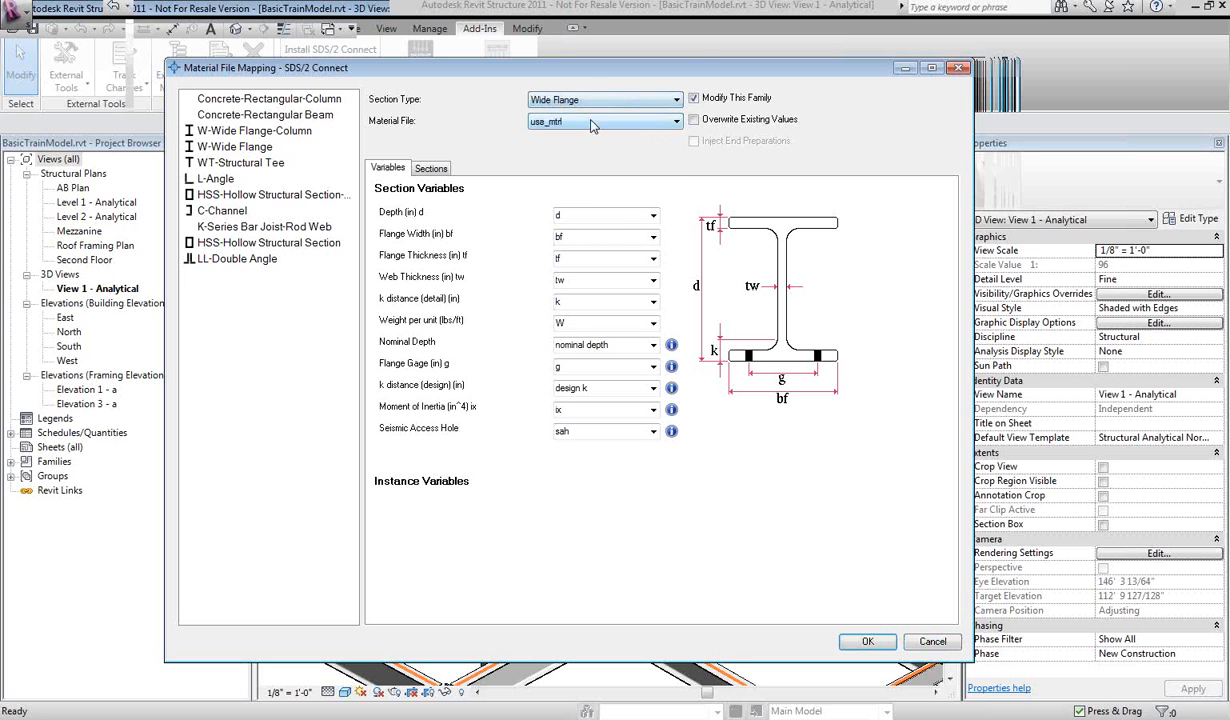
click(590, 122)
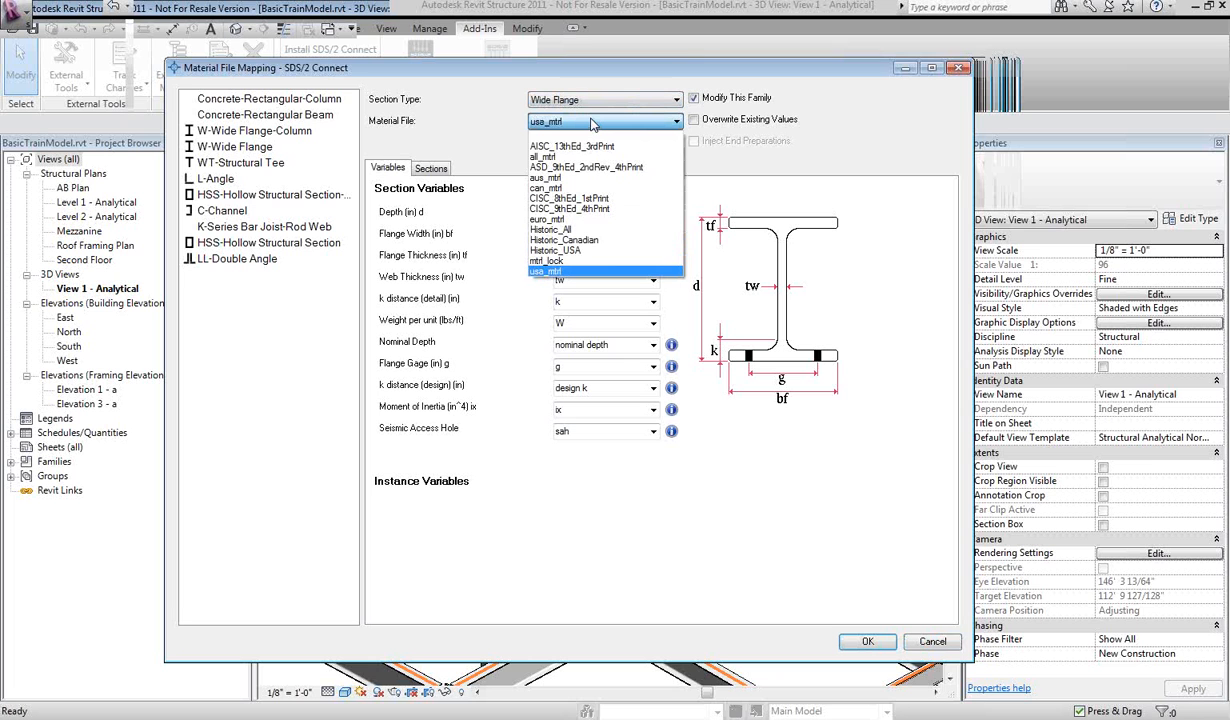
click(590, 122)
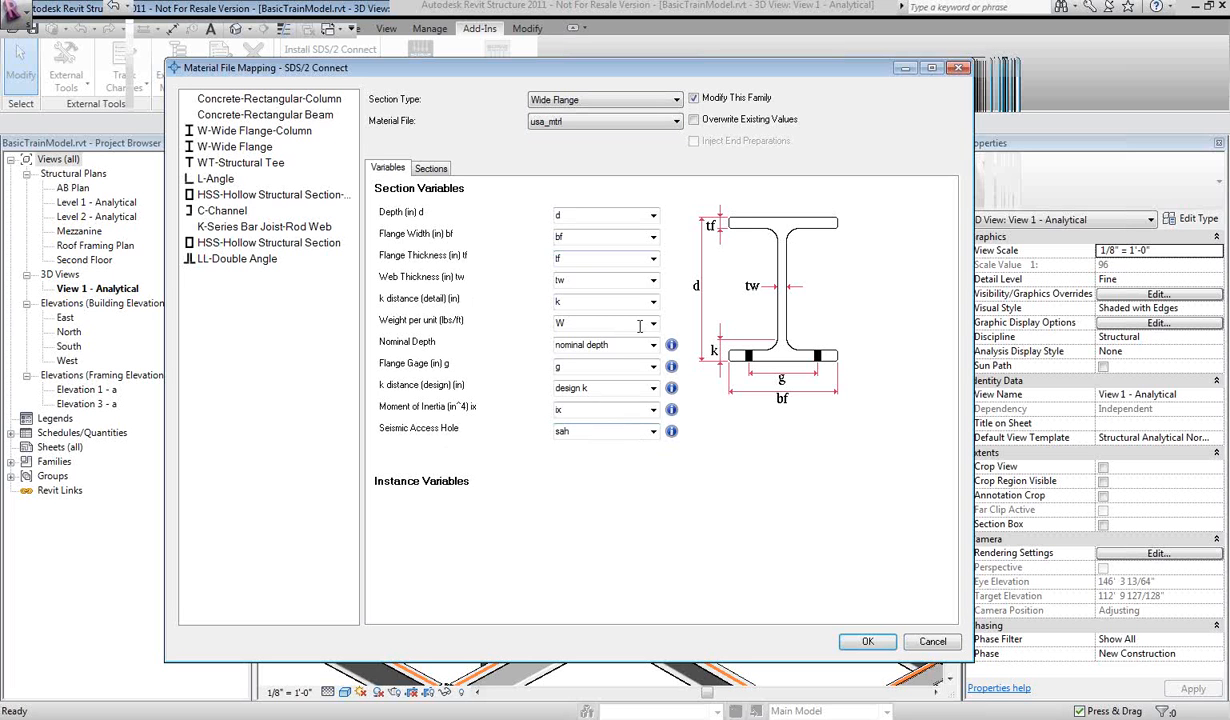
click(652, 217)
click(651, 215)
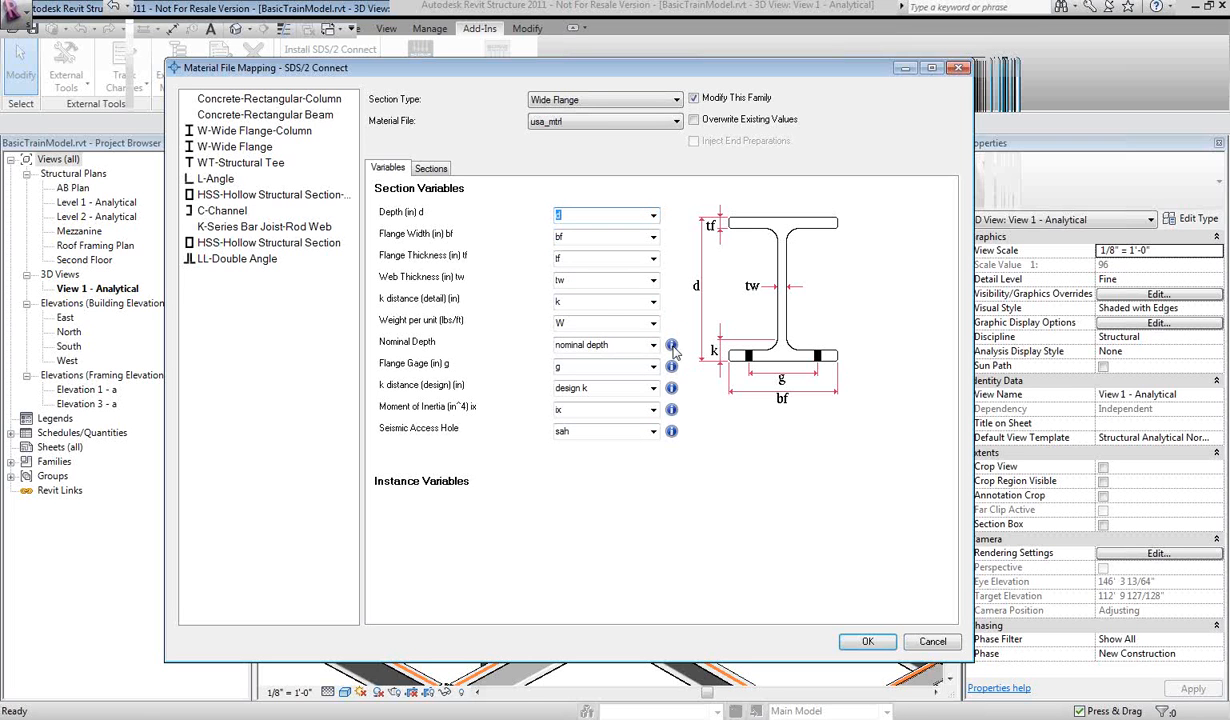
mouse_move(673, 349)
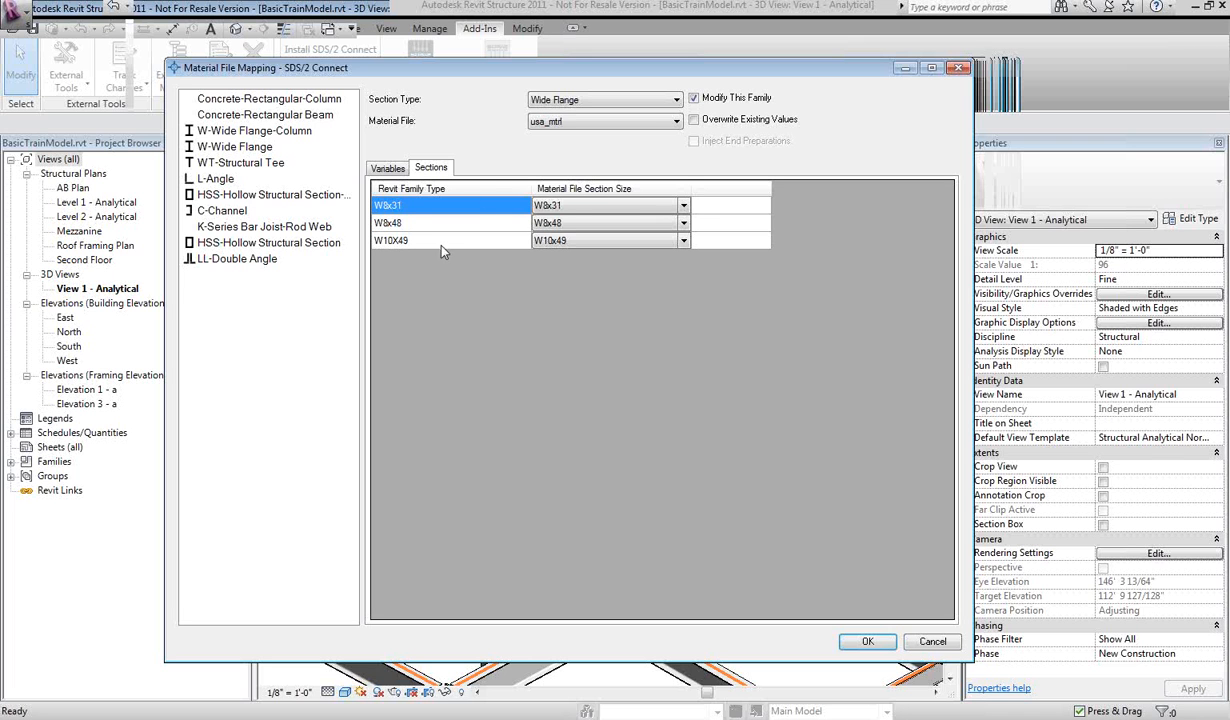
- Check the material file section sizes available for the W8x31 family type, keeping it mapped to W8x31
click(684, 208)
click(684, 208)
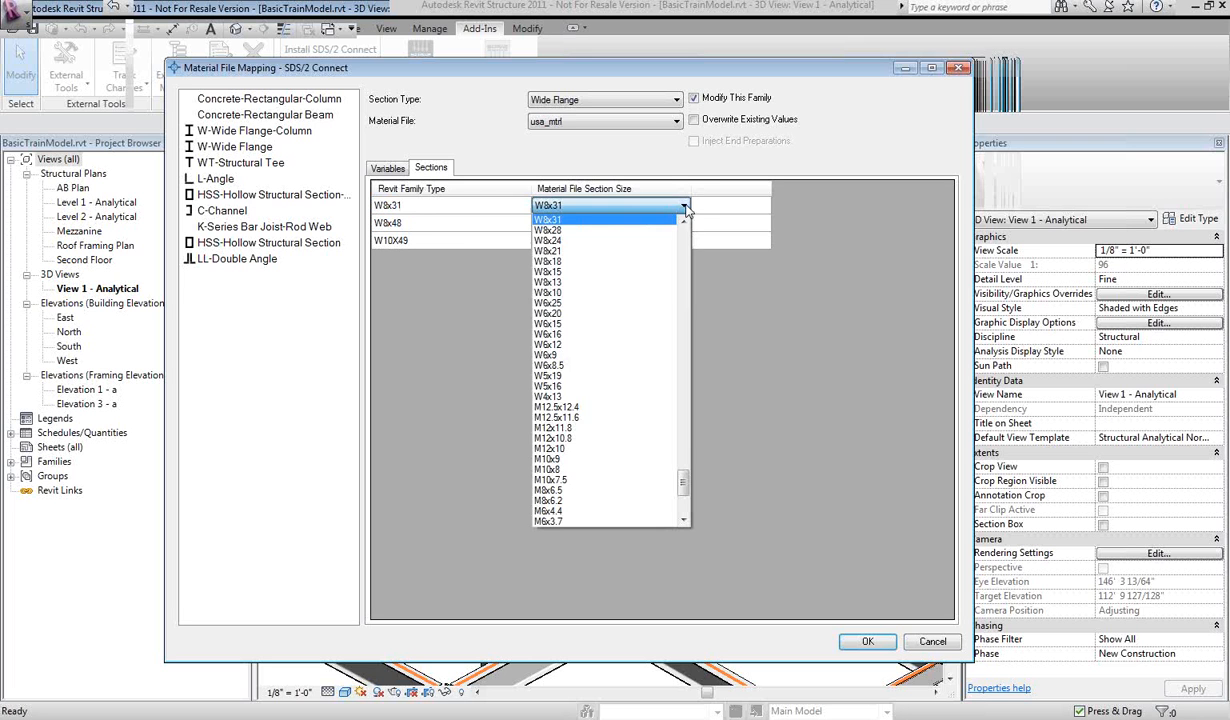
click(620, 219)
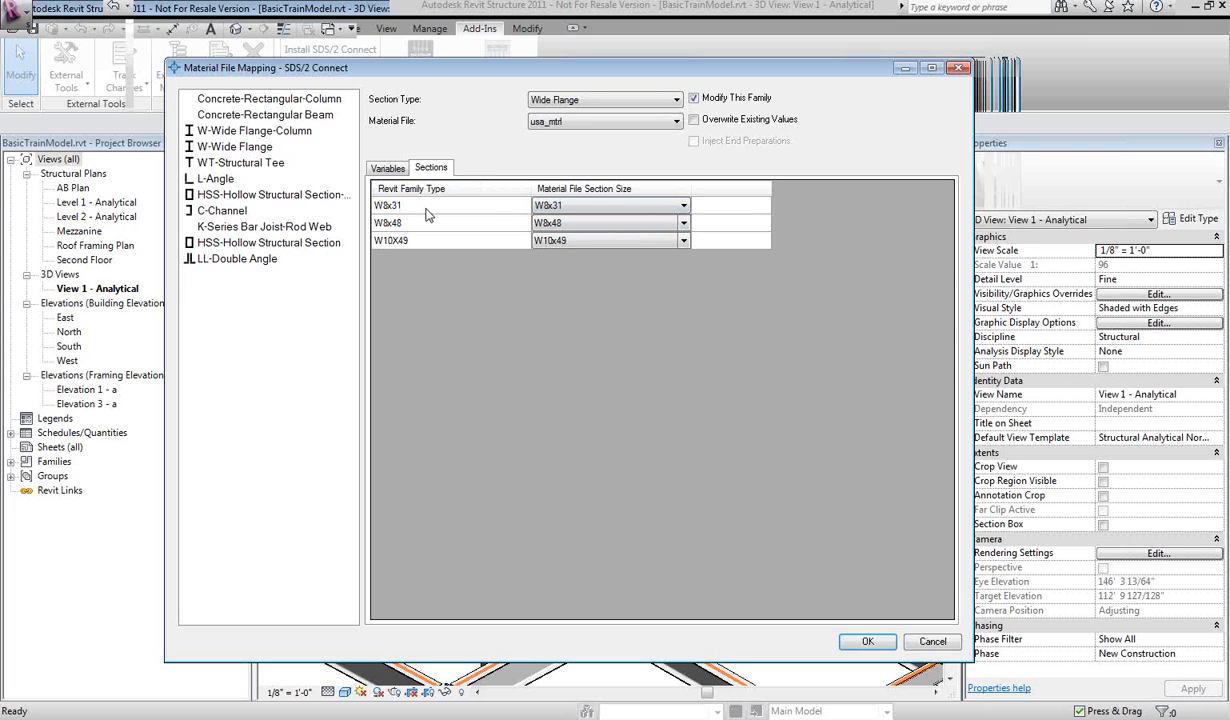
click(683, 206)
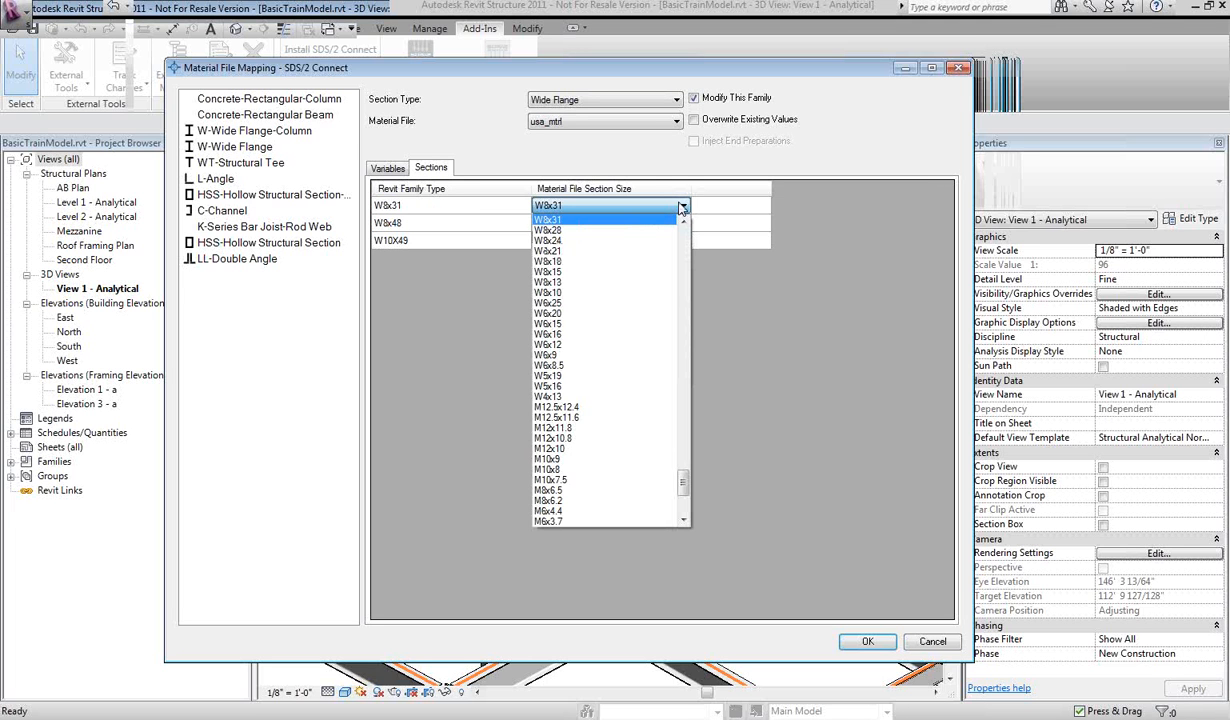
click(683, 206)
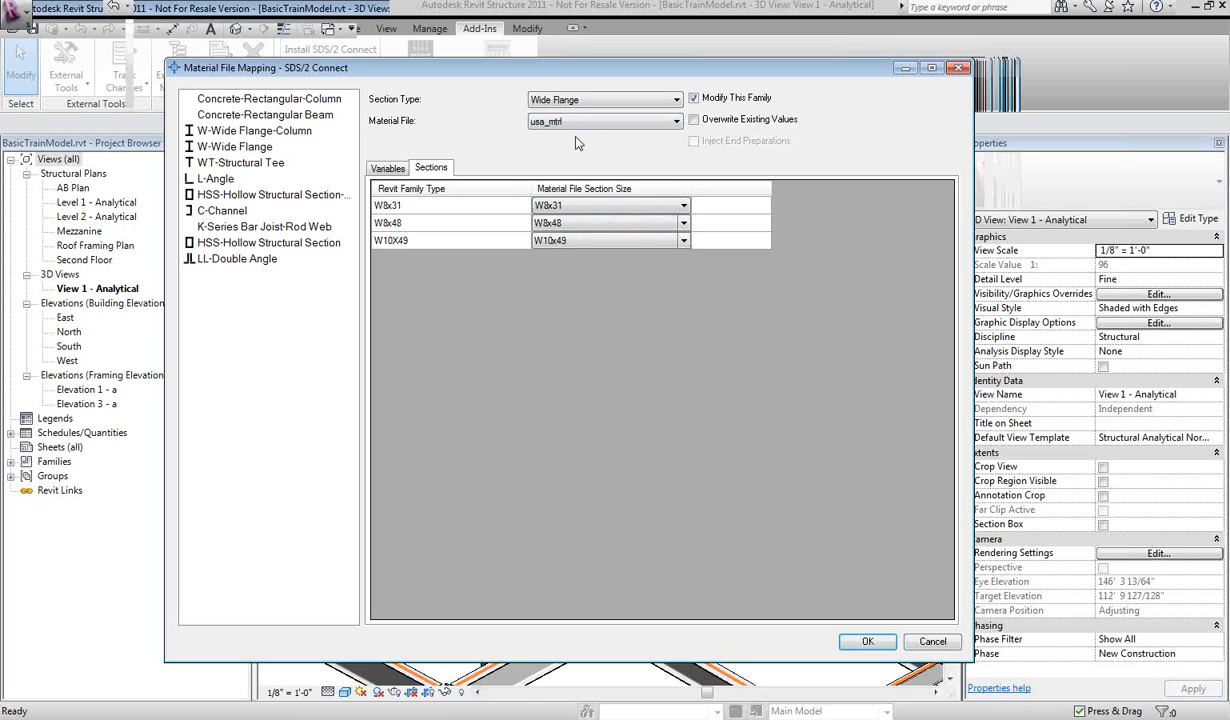
- Review the mappings of the C-Channel, L-Angle and W-Wide Flange families and accept the material file mapping
click(223, 209)
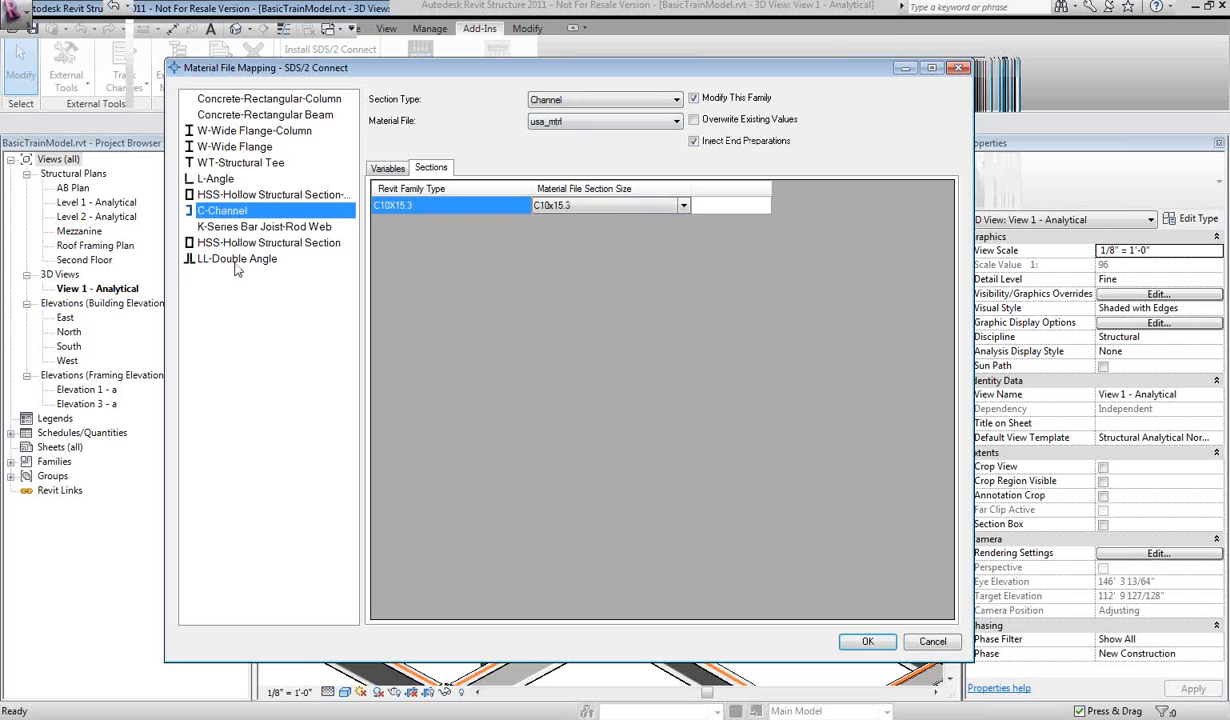
click(224, 179)
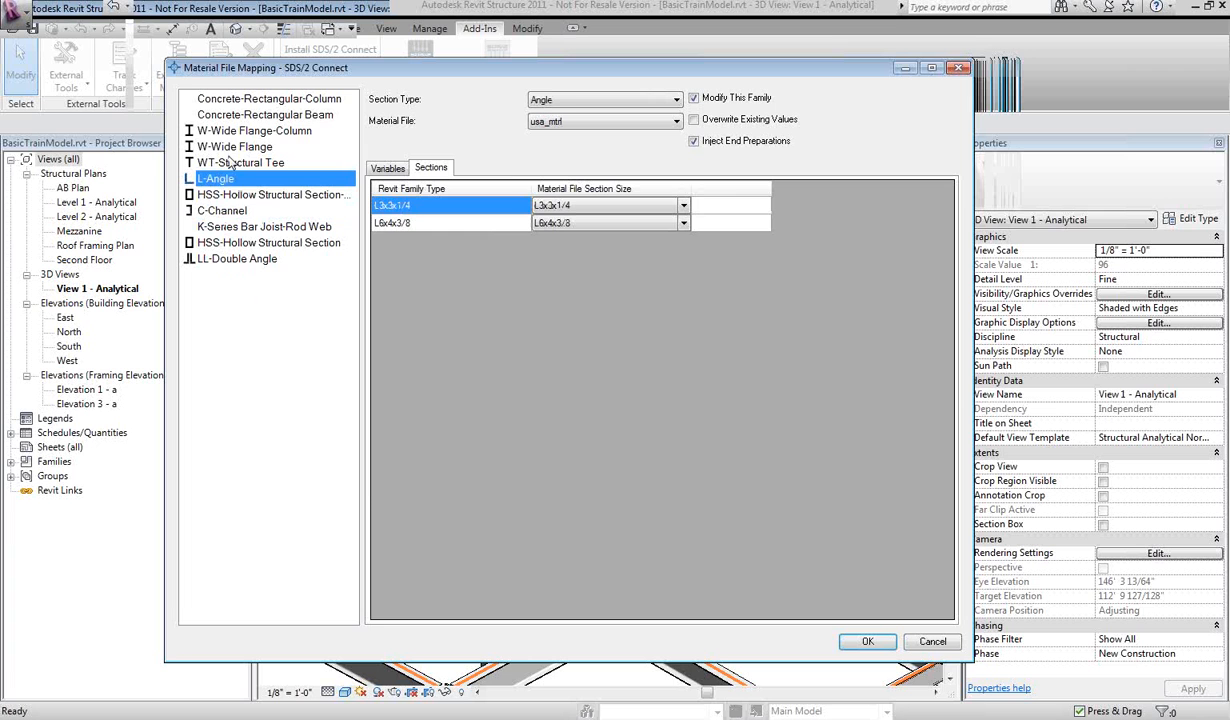
click(228, 150)
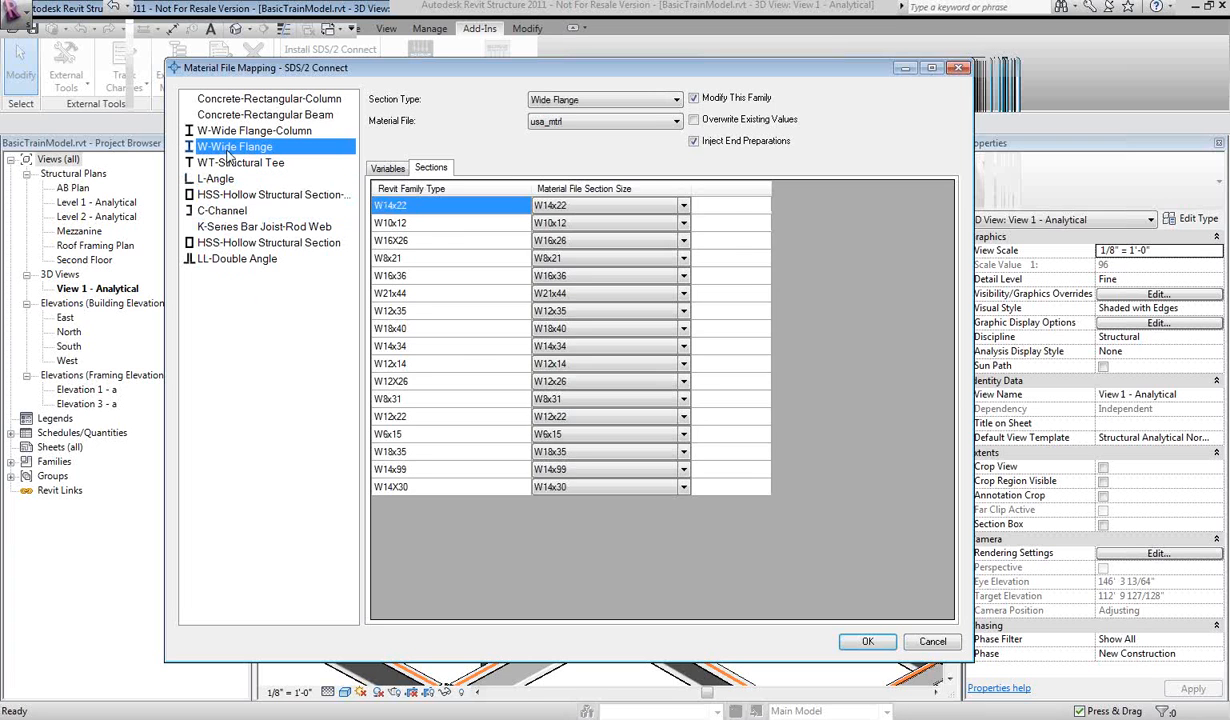
click(388, 169)
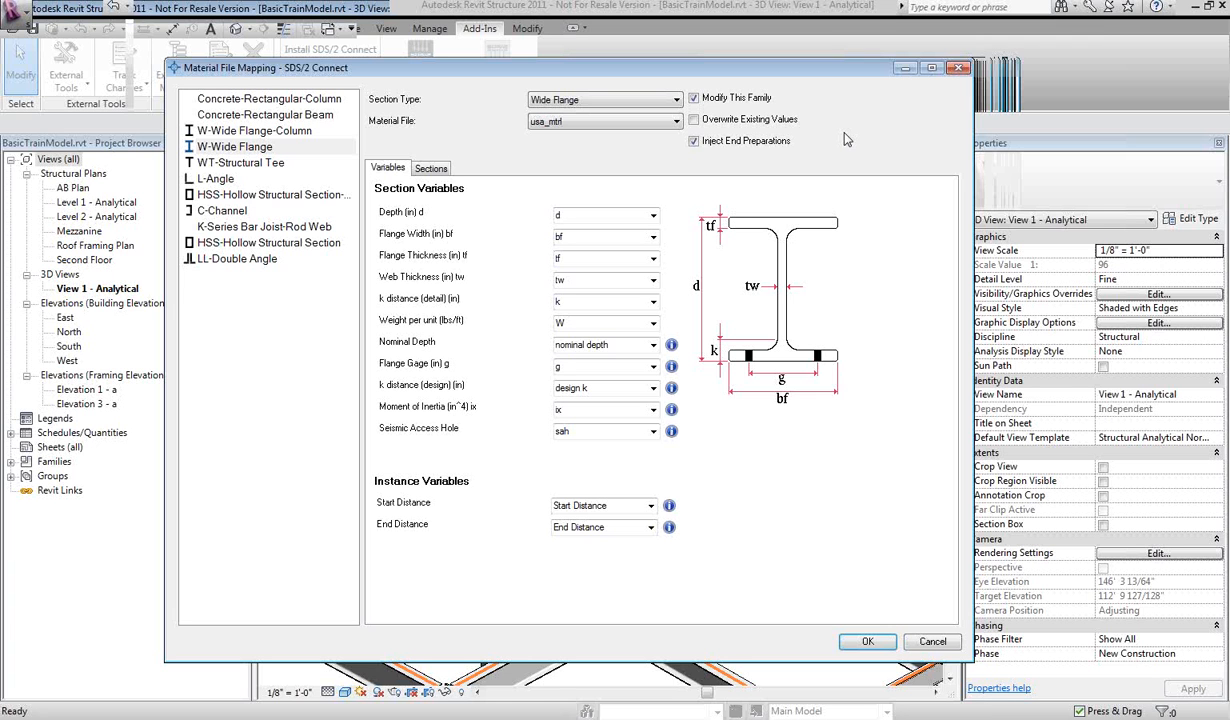
click(867, 643)
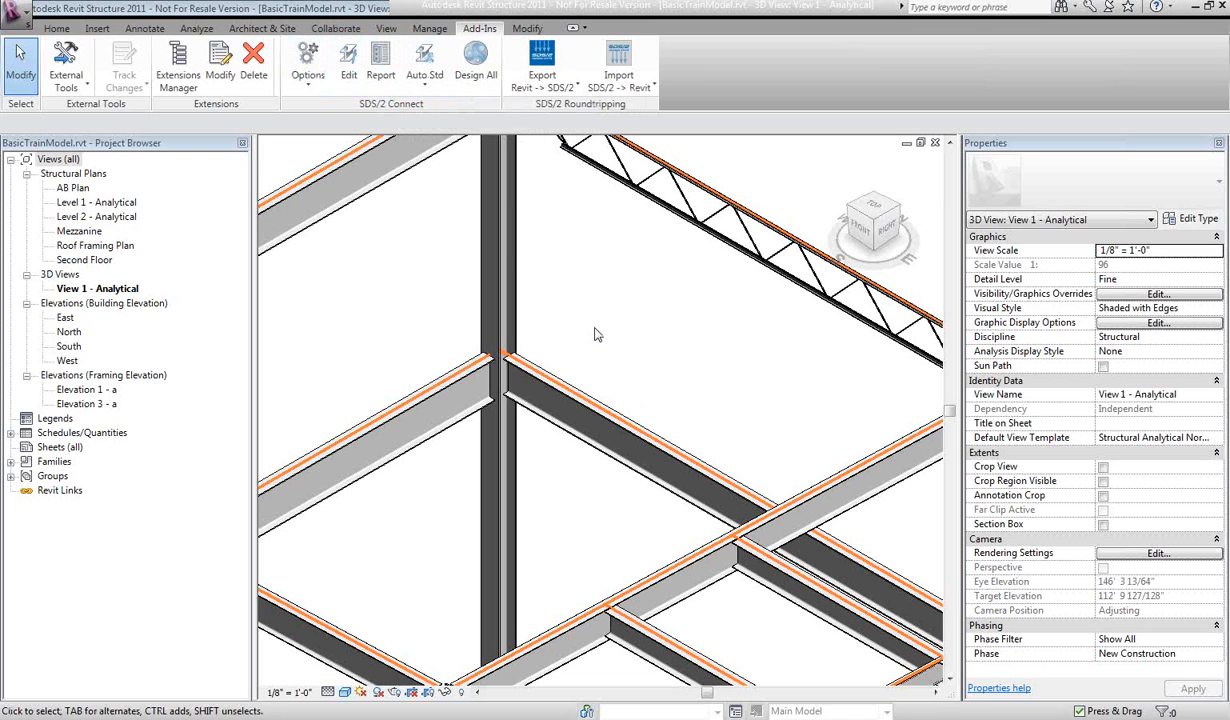
- Accept the SDS/2 Connect options with Design established connections and Generate connections with bolts enabled
click(312, 86)
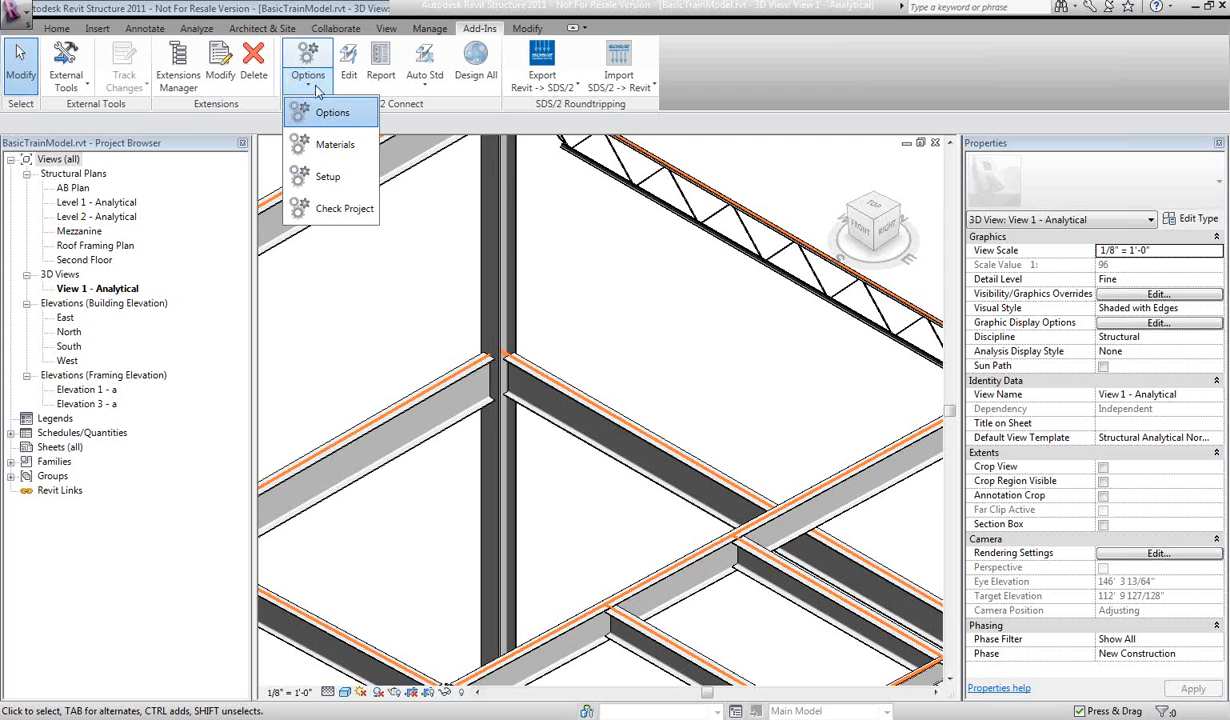
click(331, 117)
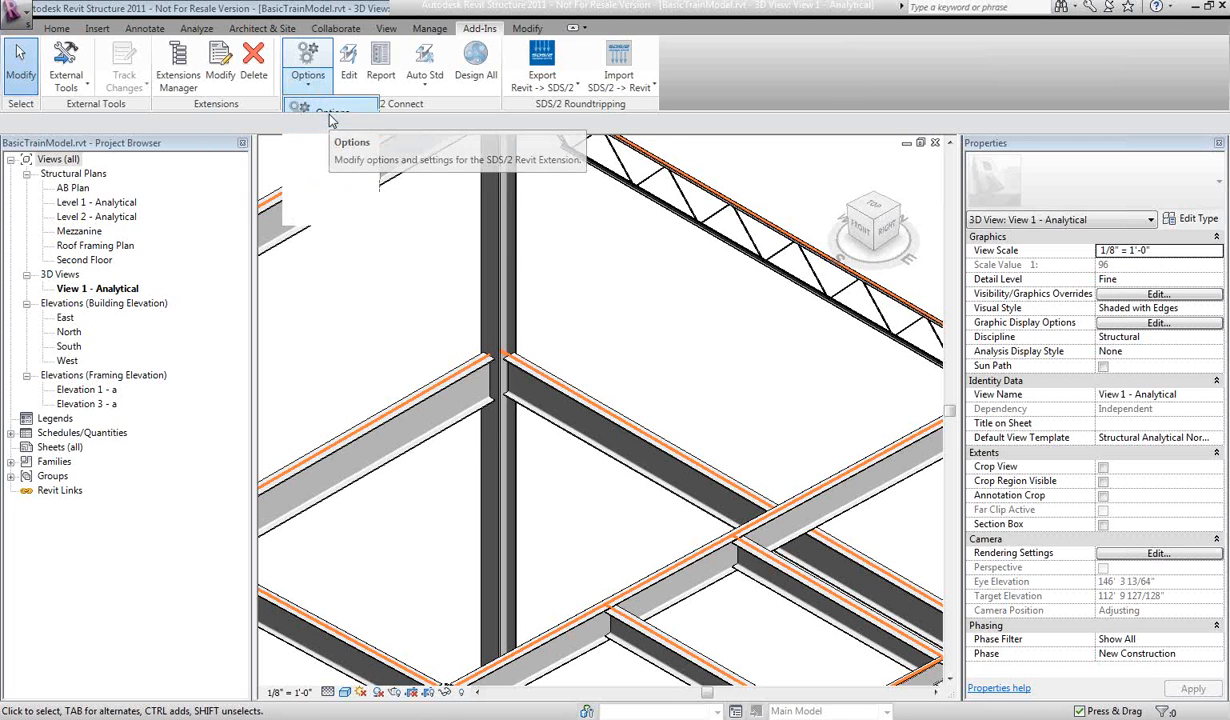
drag(511, 299, 497, 262)
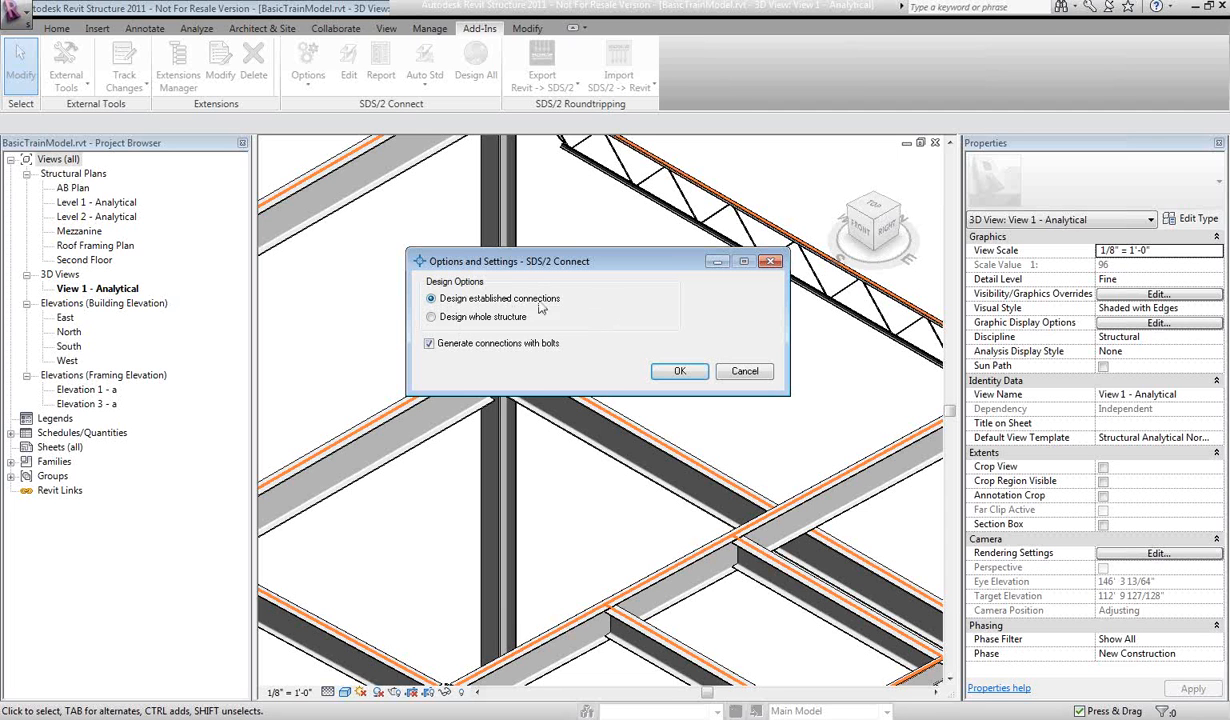
click(679, 371)
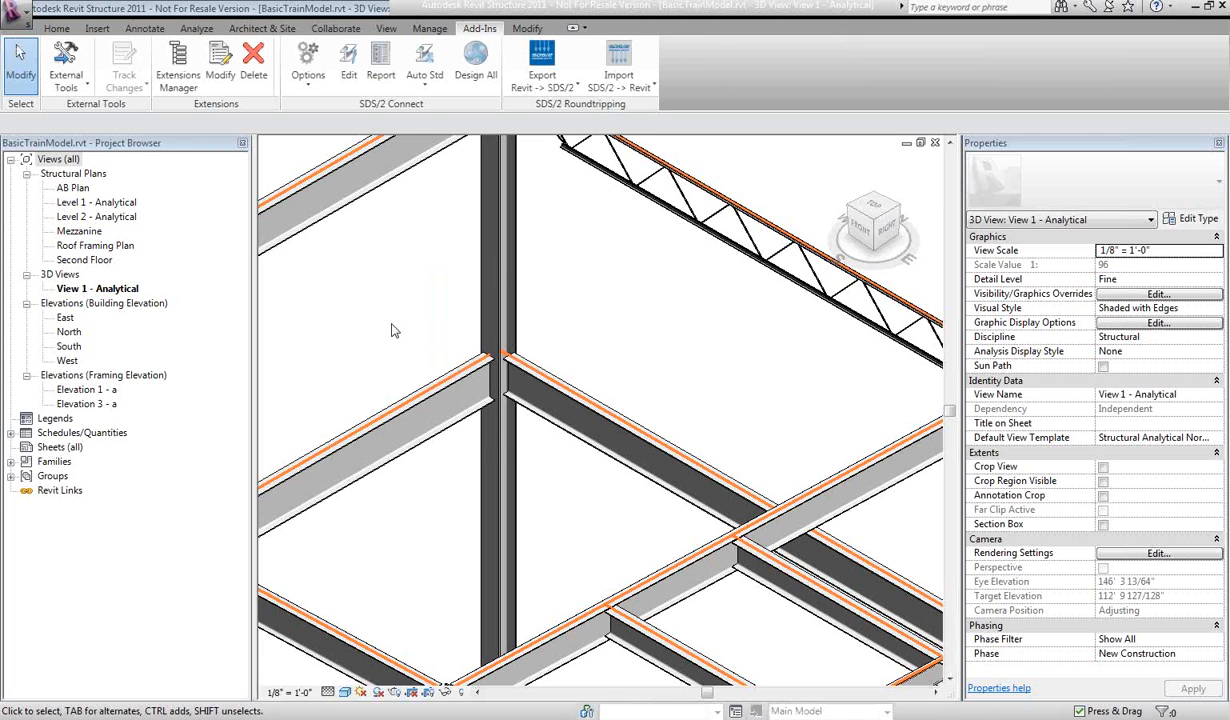
- Design a Shear connection at the end of the lower beam where it meets the back corner column
click(424, 78)
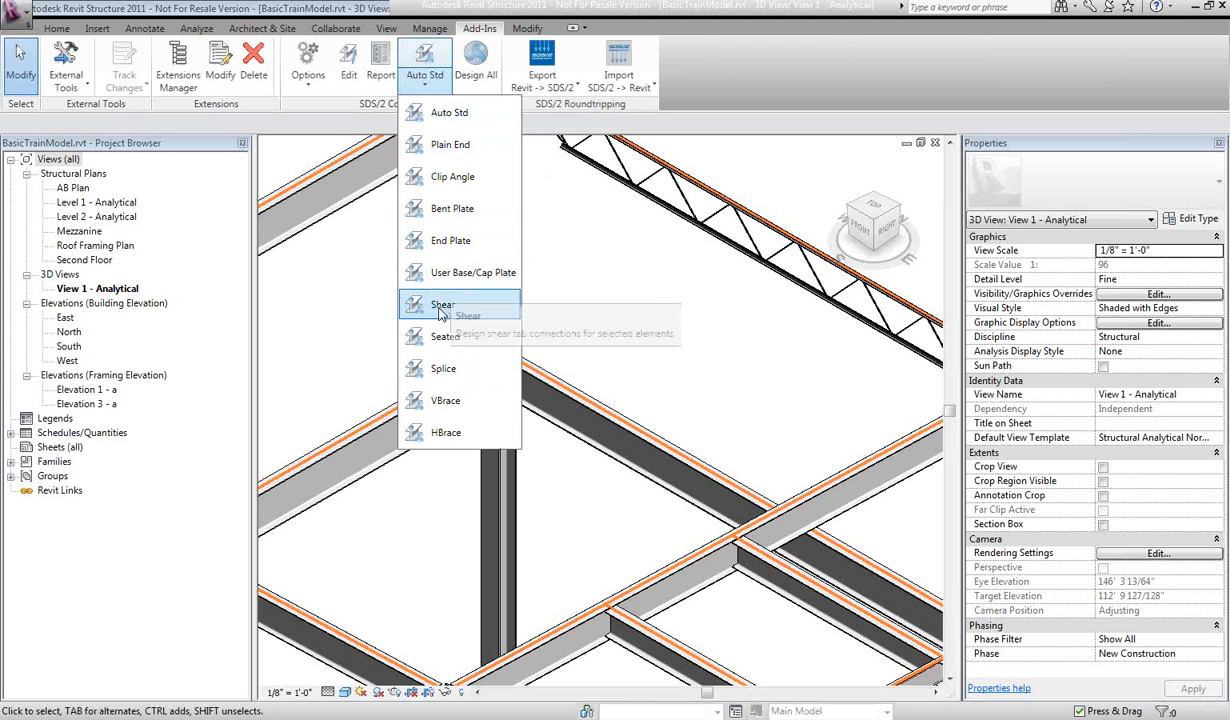
click(430, 309)
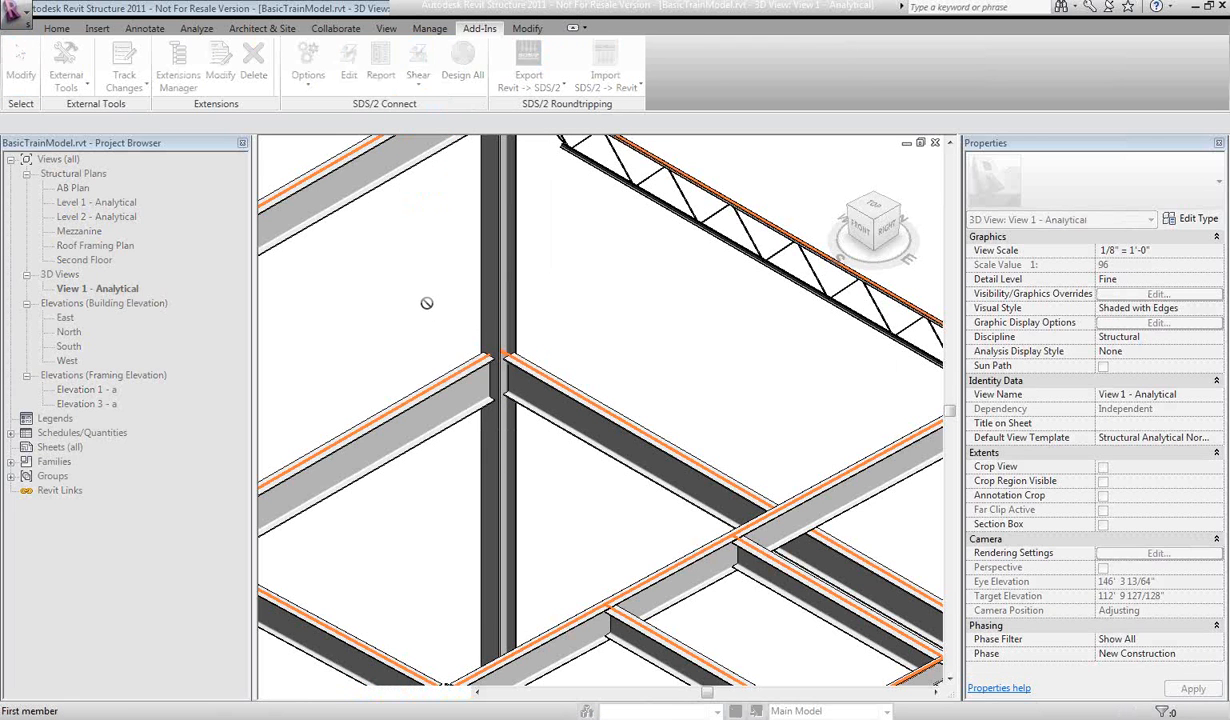
click(412, 398)
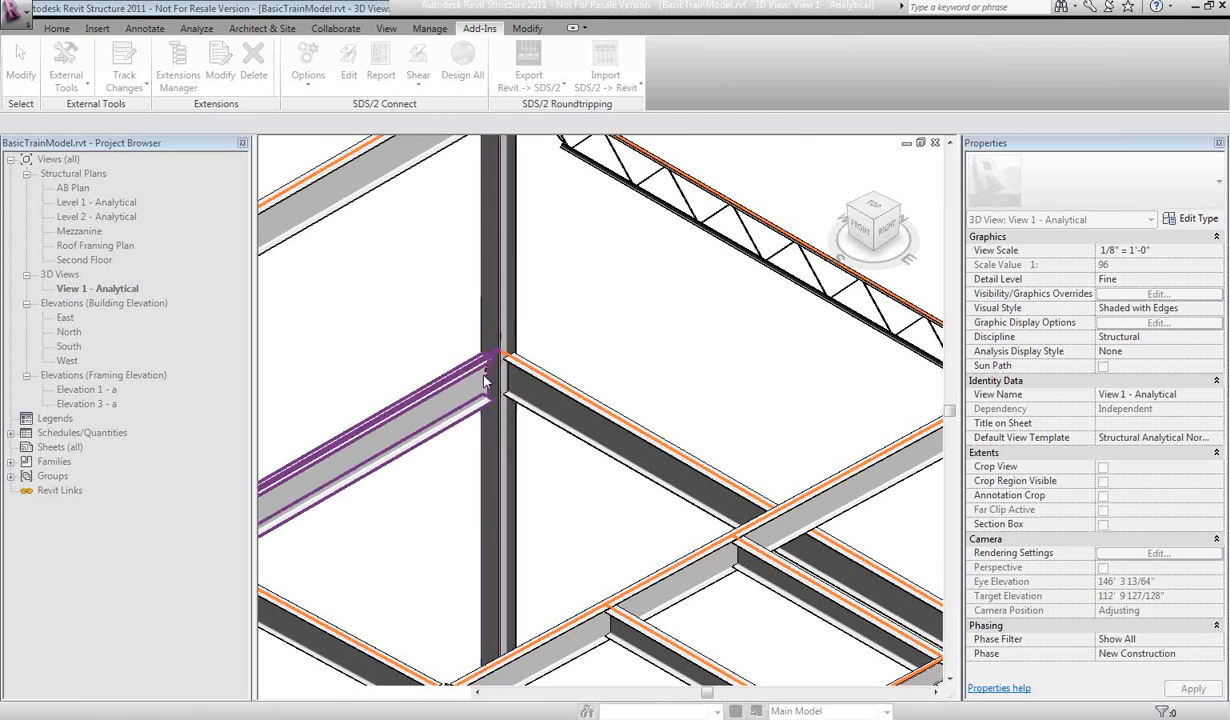
scroll(512, 383, up, 5)
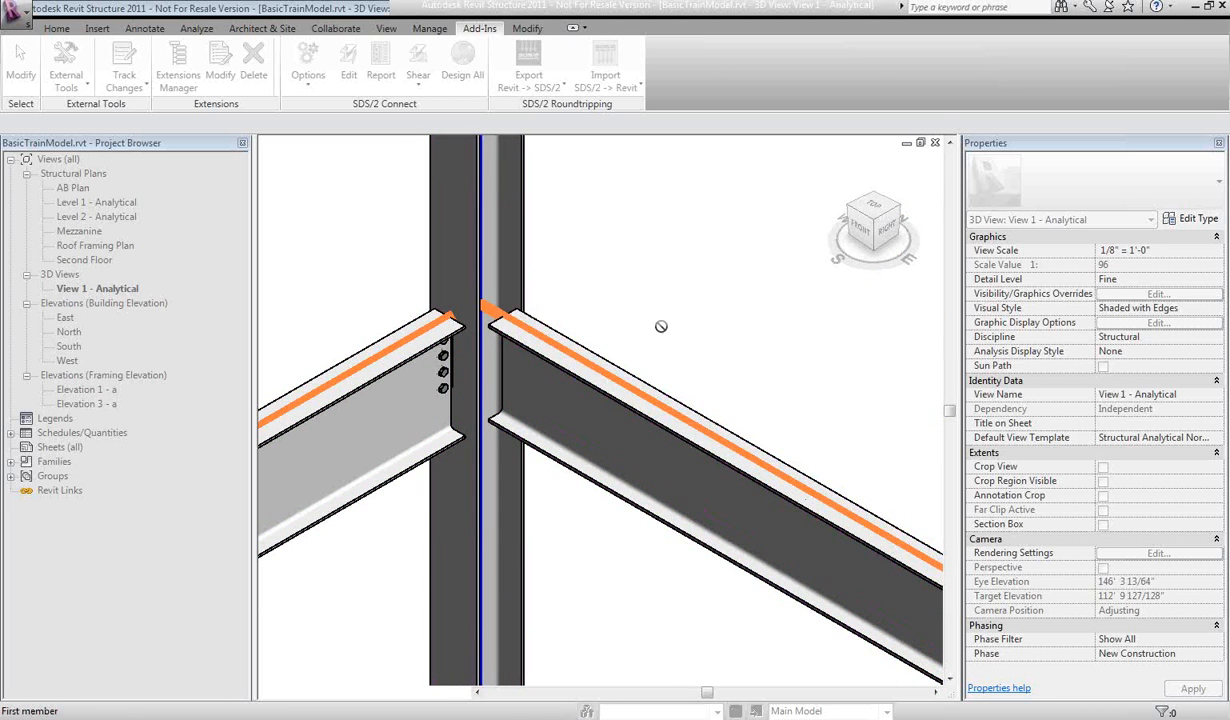
- Select the beams and columns around the back corner bays together and design Shear connections for all of them
scroll(659, 324, down, 3)
scroll(657, 342, down, 4)
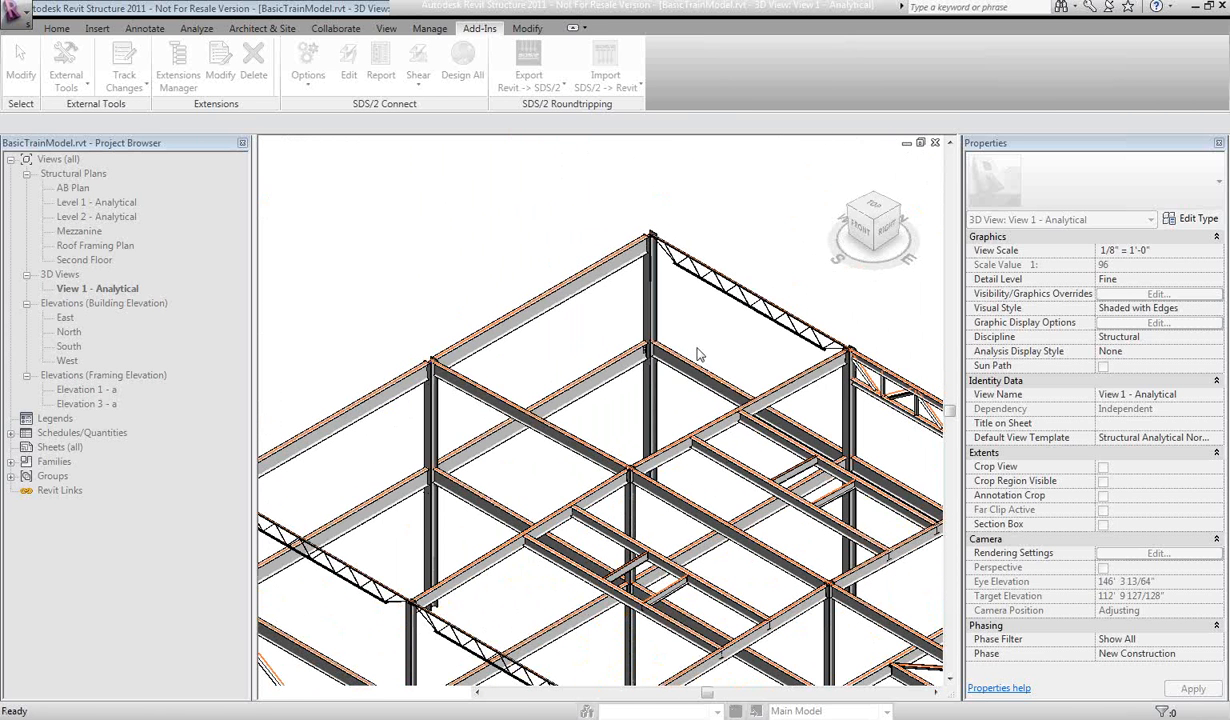
drag(687, 290, 323, 506)
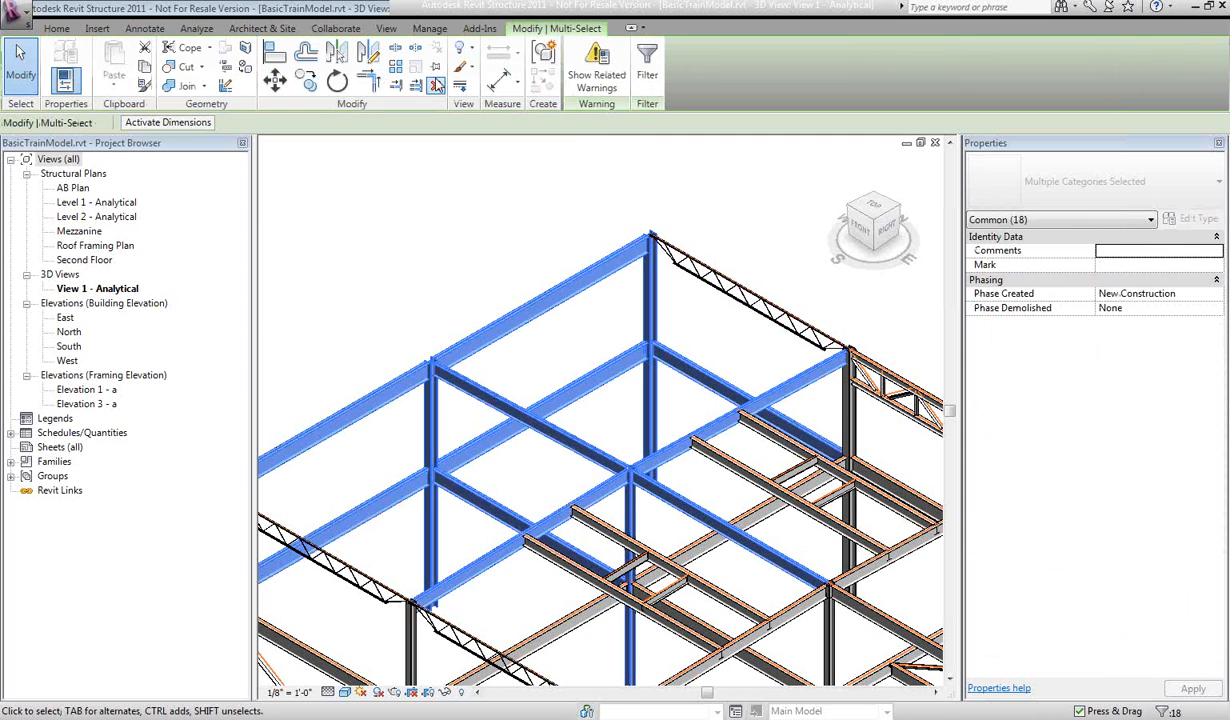
click(479, 28)
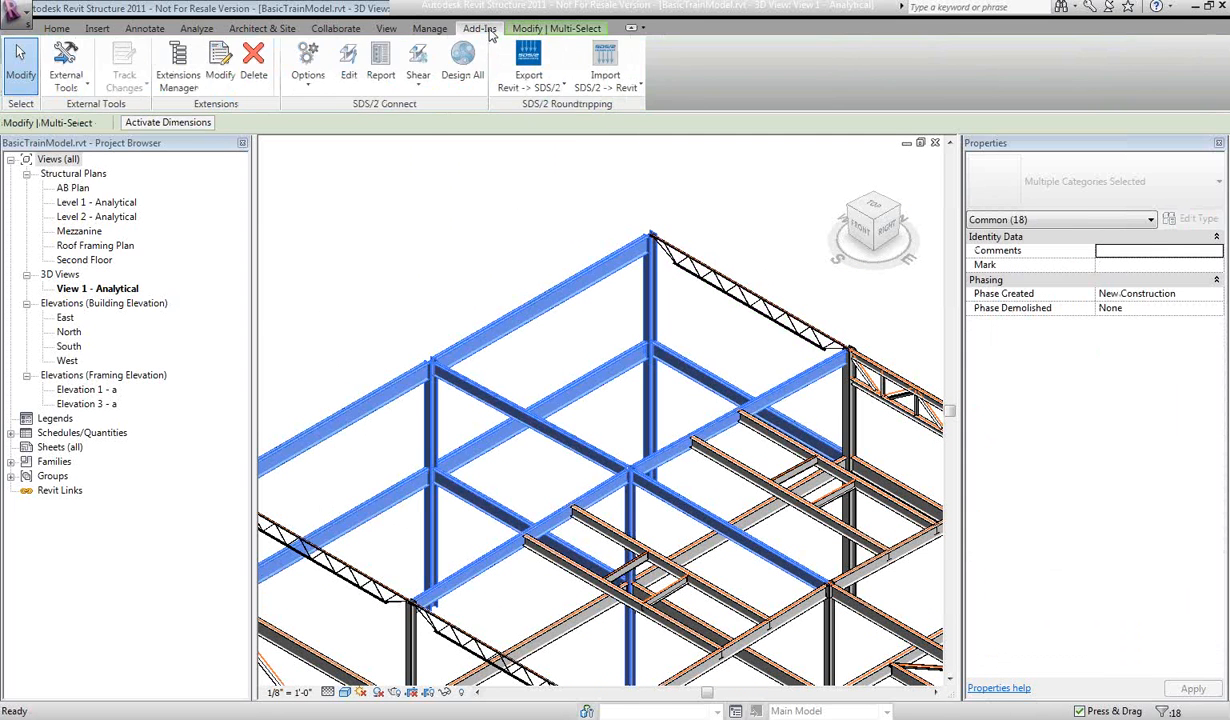
click(419, 57)
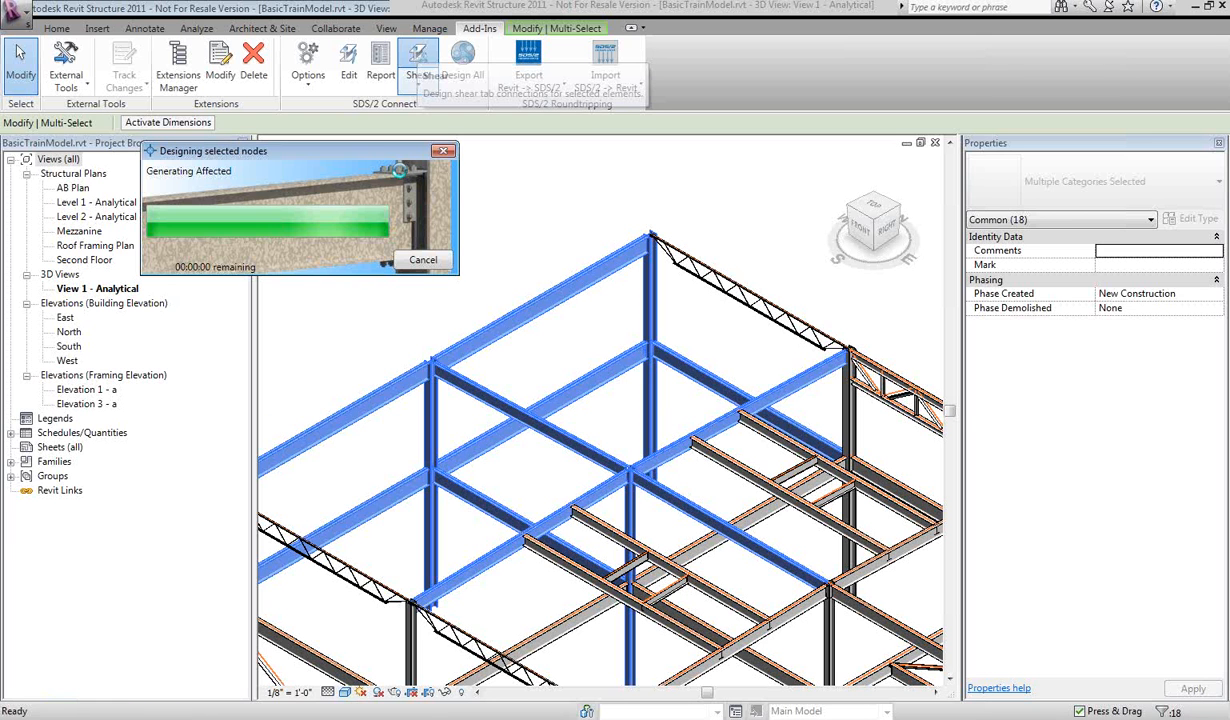
- Inspect the generated bolted shear connections where the upper beams meet the perimeter column
click(350, 290)
scroll(418, 385, up, 2)
scroll(416, 378, up, 2)
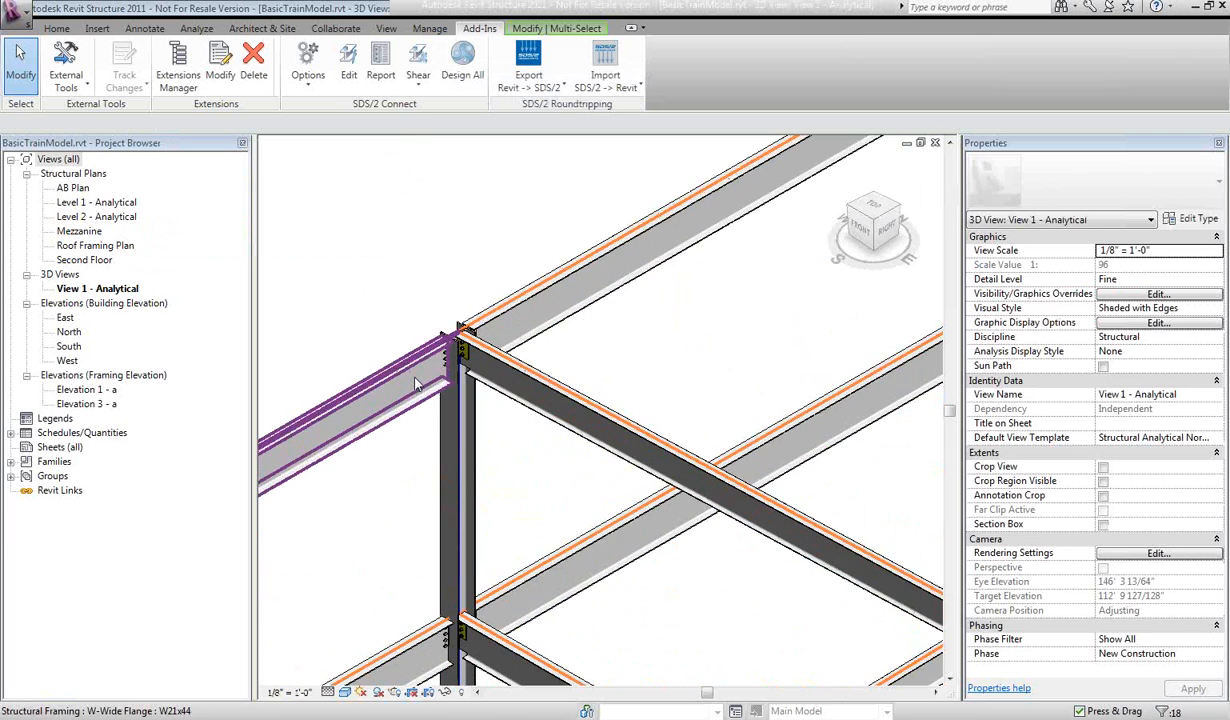
scroll(423, 306, up, 2)
middle_drag(429, 352, 410, 285)
scroll(399, 280, up, 1)
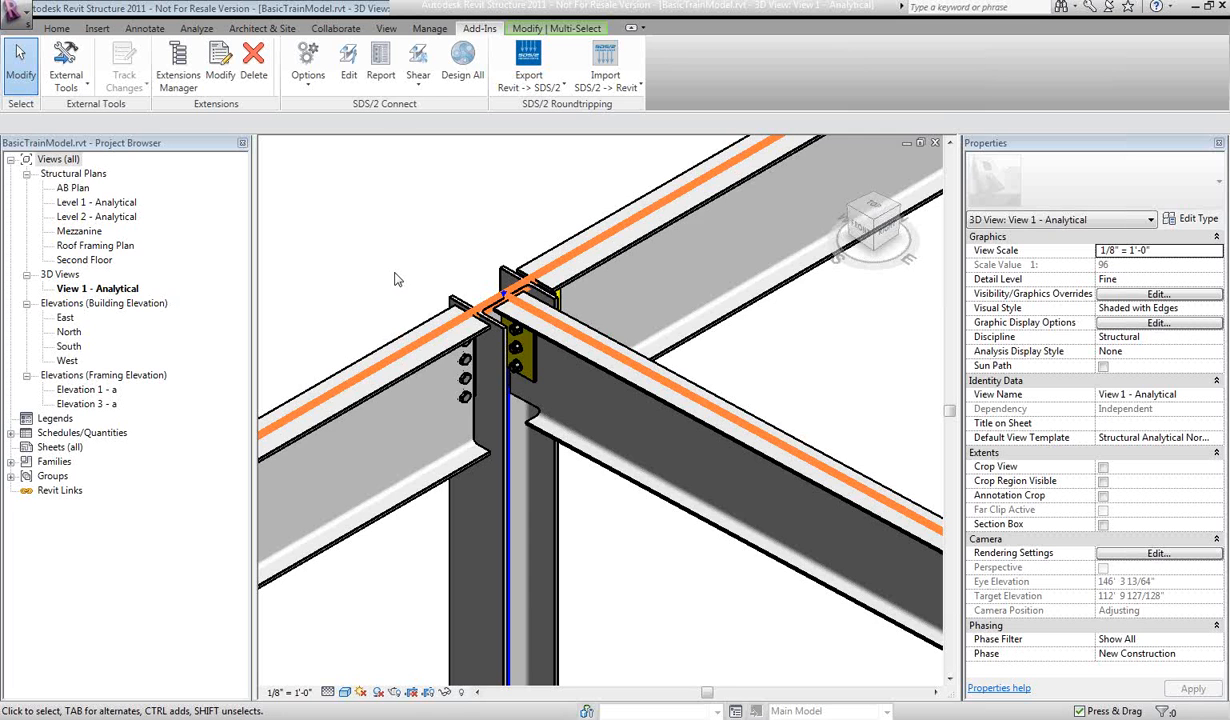
scroll(380, 270, down, 2)
scroll(346, 276, down, 4)
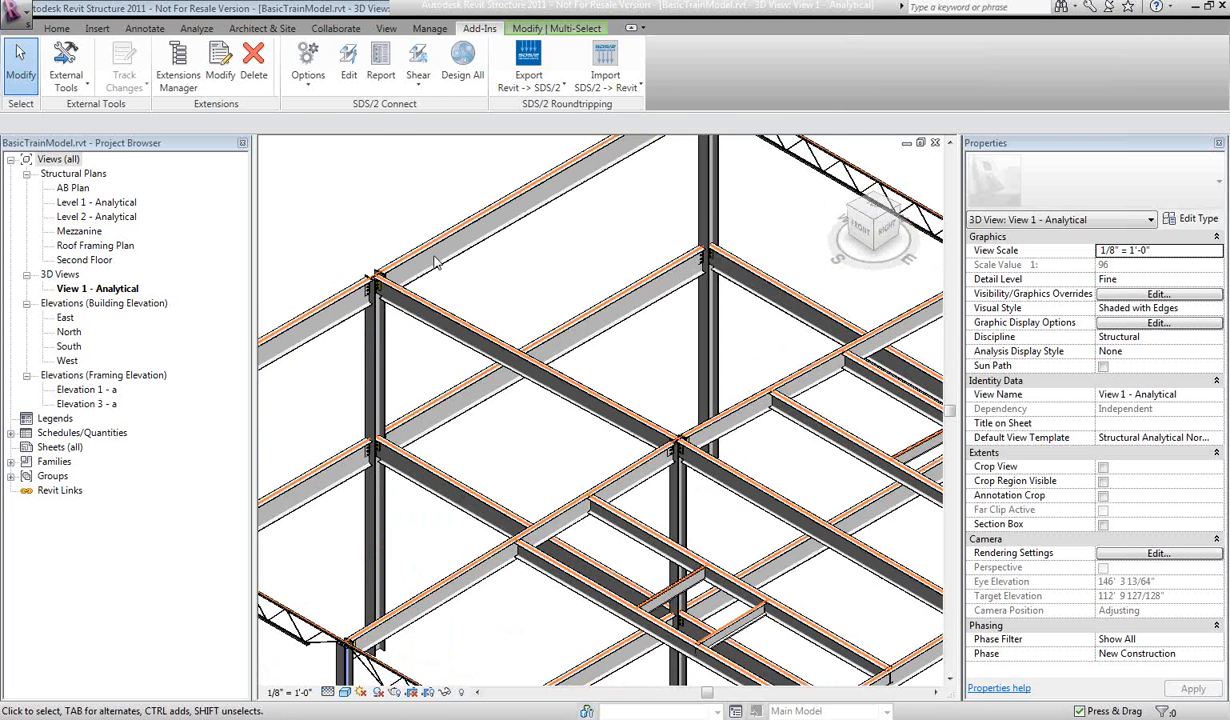
- Open the SDS/2 connection node for editing at the interior-column end of the W16X26 beam
shift+middle_drag(346, 276, 434, 329)
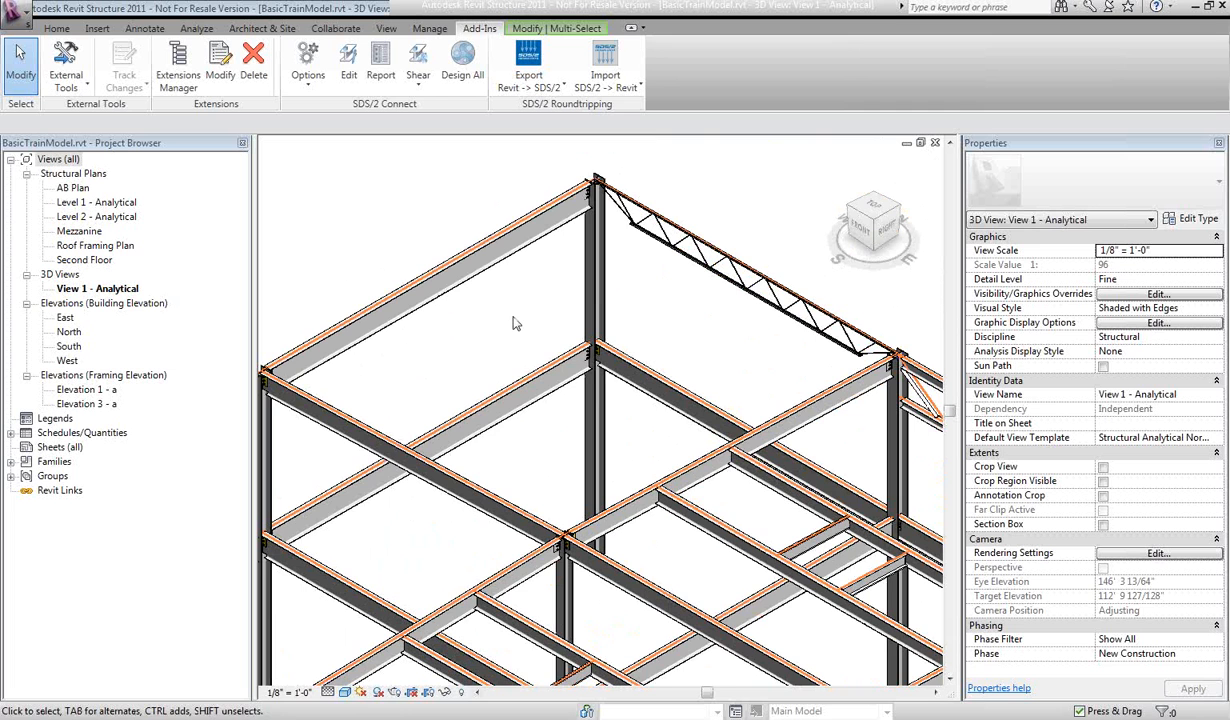
middle_drag(511, 330, 483, 311)
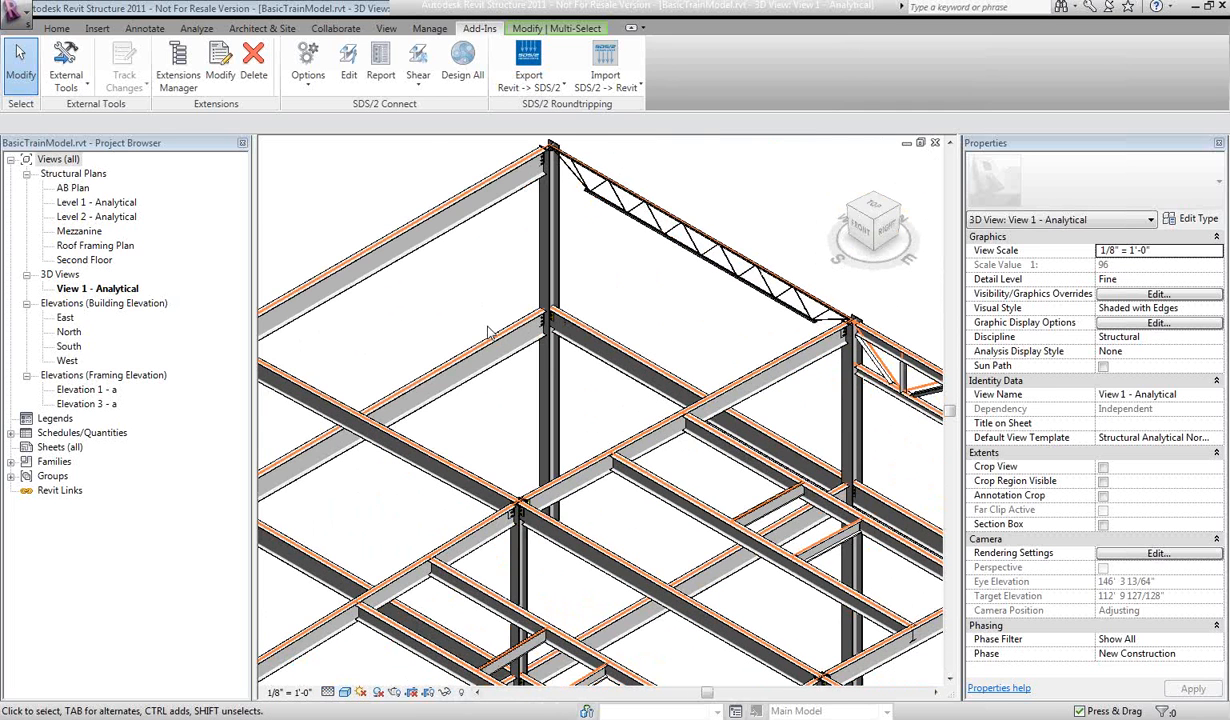
scroll(520, 490, up, 6)
scroll(551, 554, up, 4)
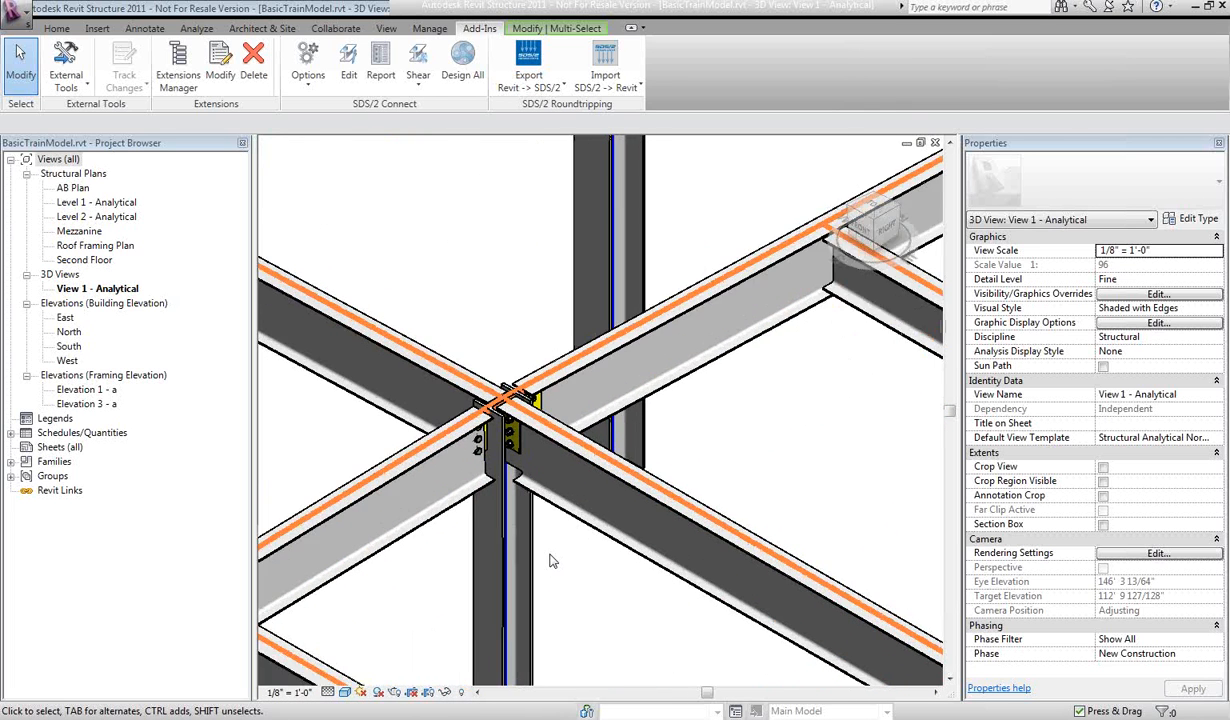
middle_drag(561, 542, 607, 591)
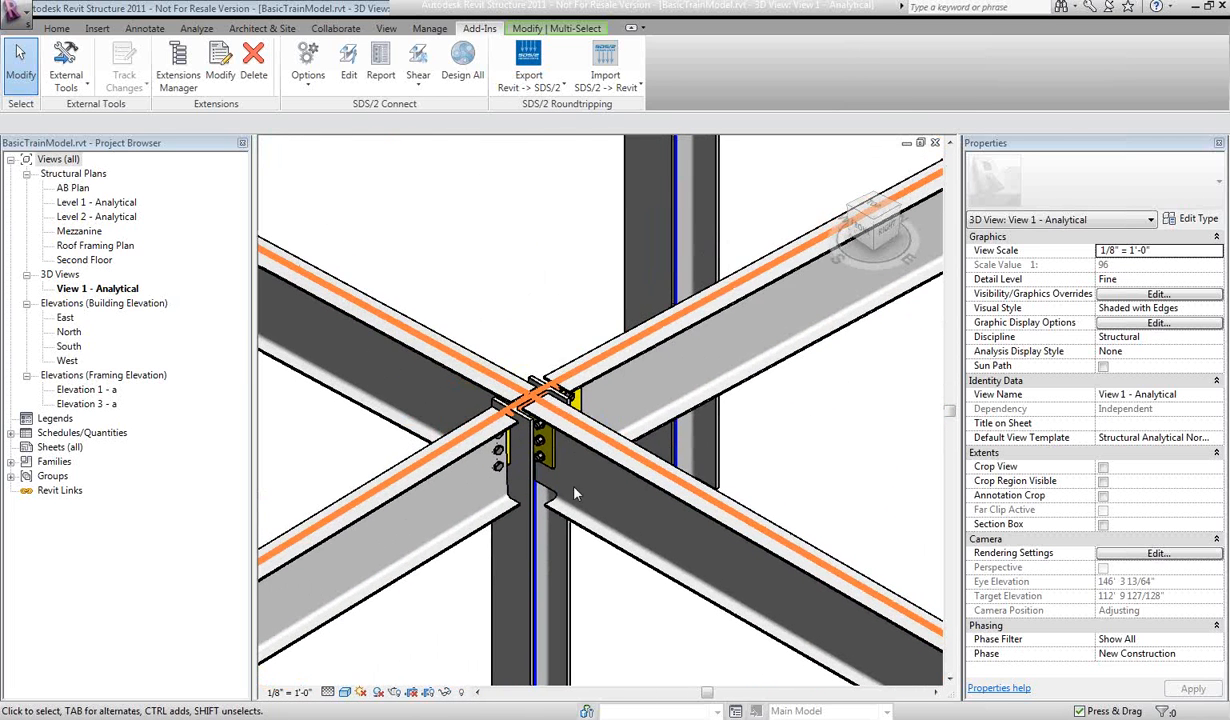
click(349, 62)
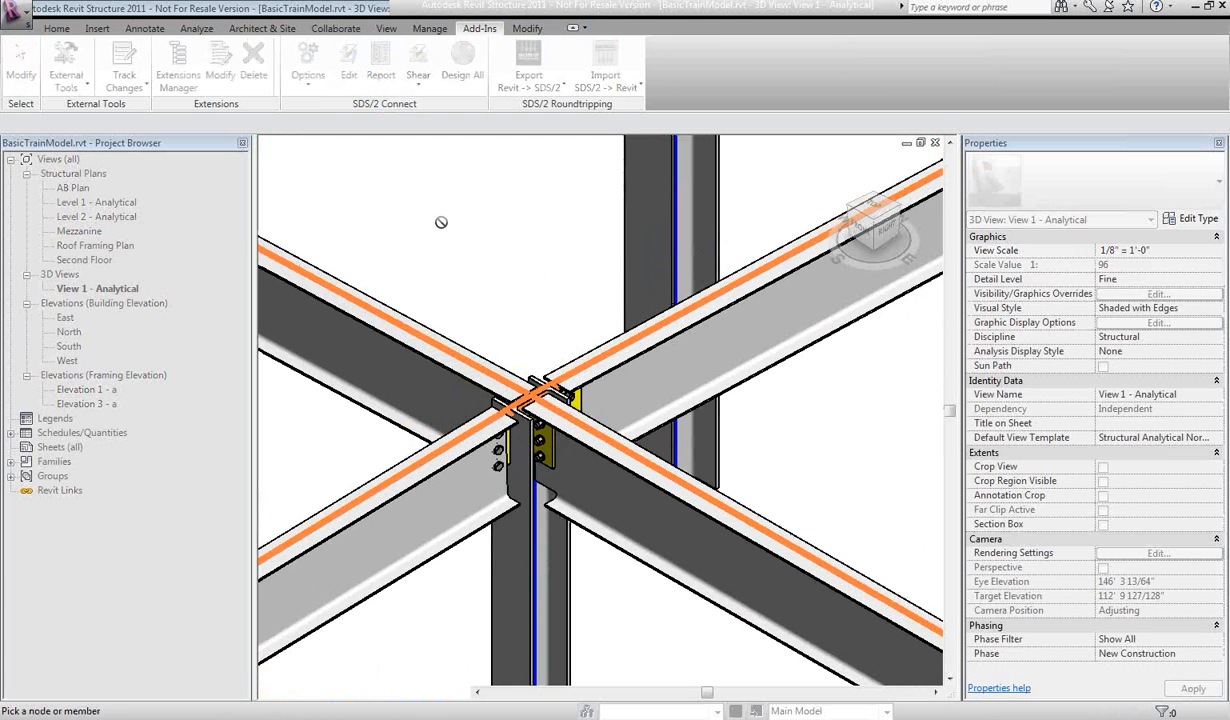
click(389, 323)
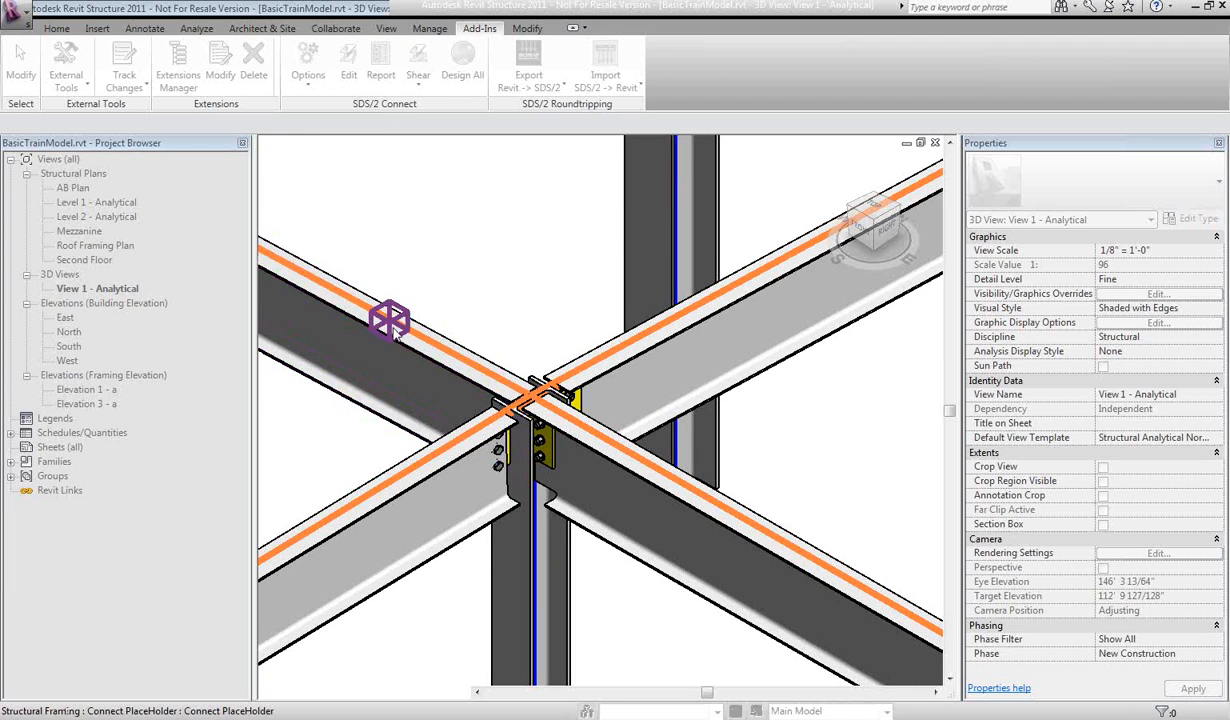
scroll(485, 420, down, 3)
scroll(660, 567, down, 3)
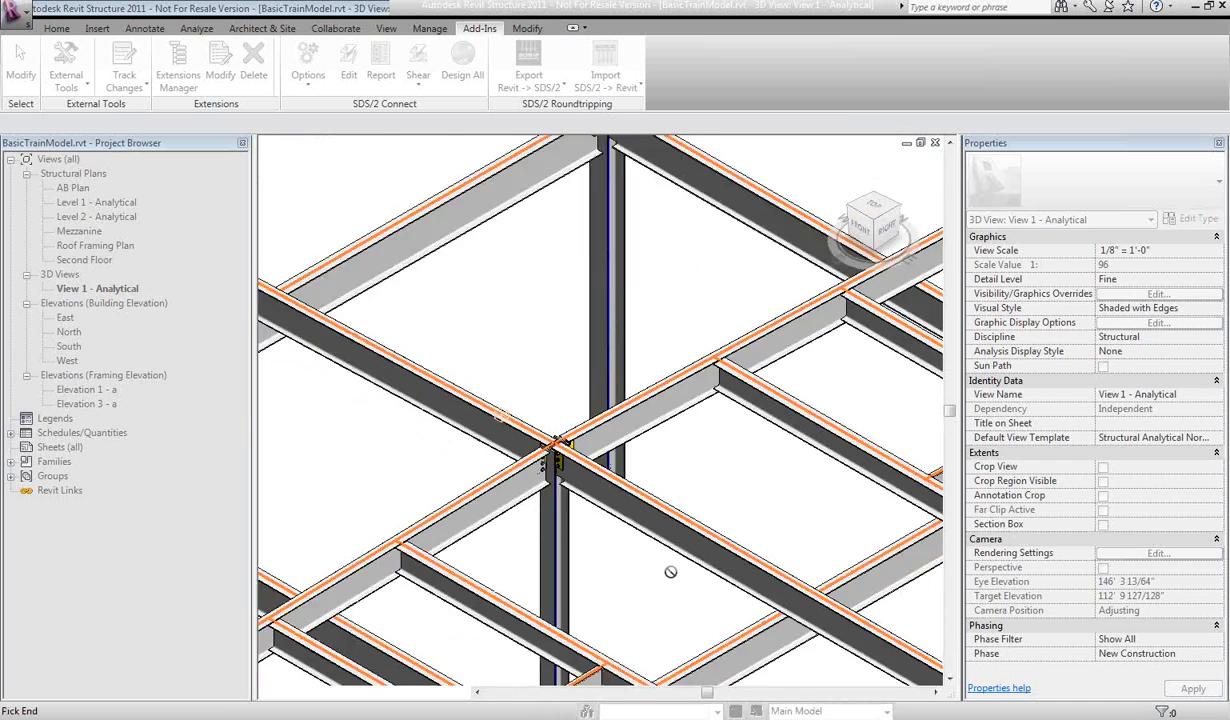
scroll(320, 352, up, 3)
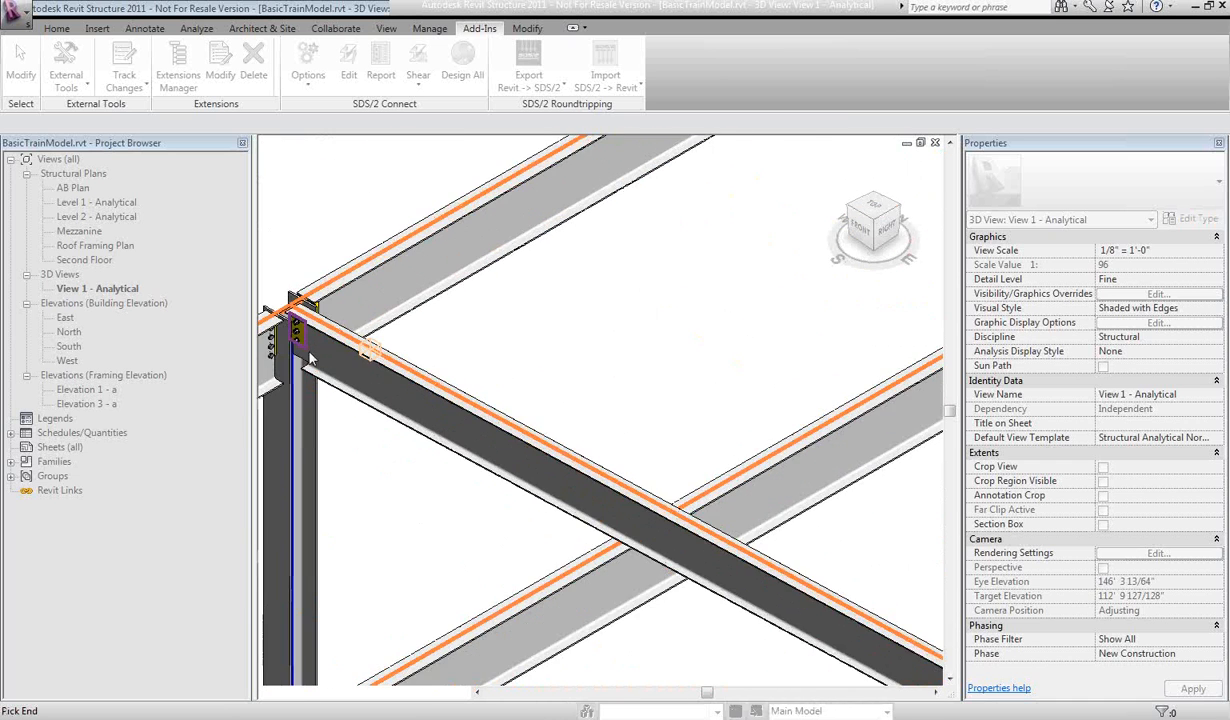
scroll(336, 348, up, 2)
scroll(336, 348, down, 3)
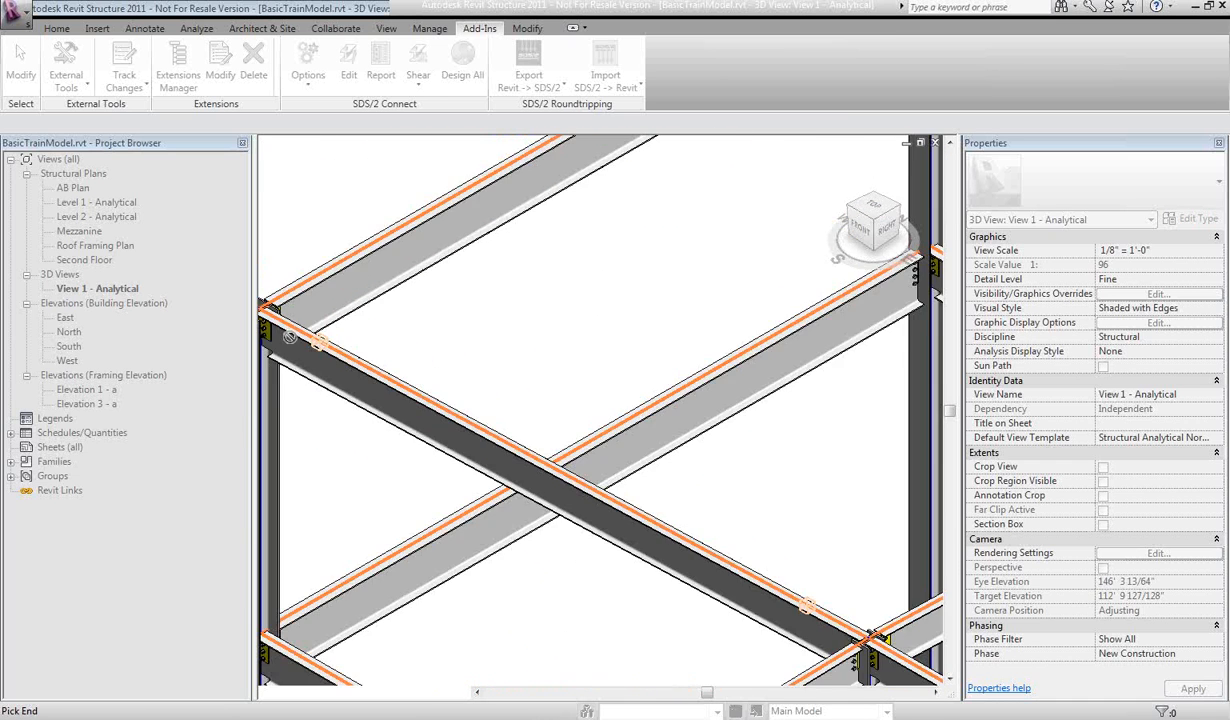
scroll(730, 565, up, 4)
scroll(743, 574, up, 2)
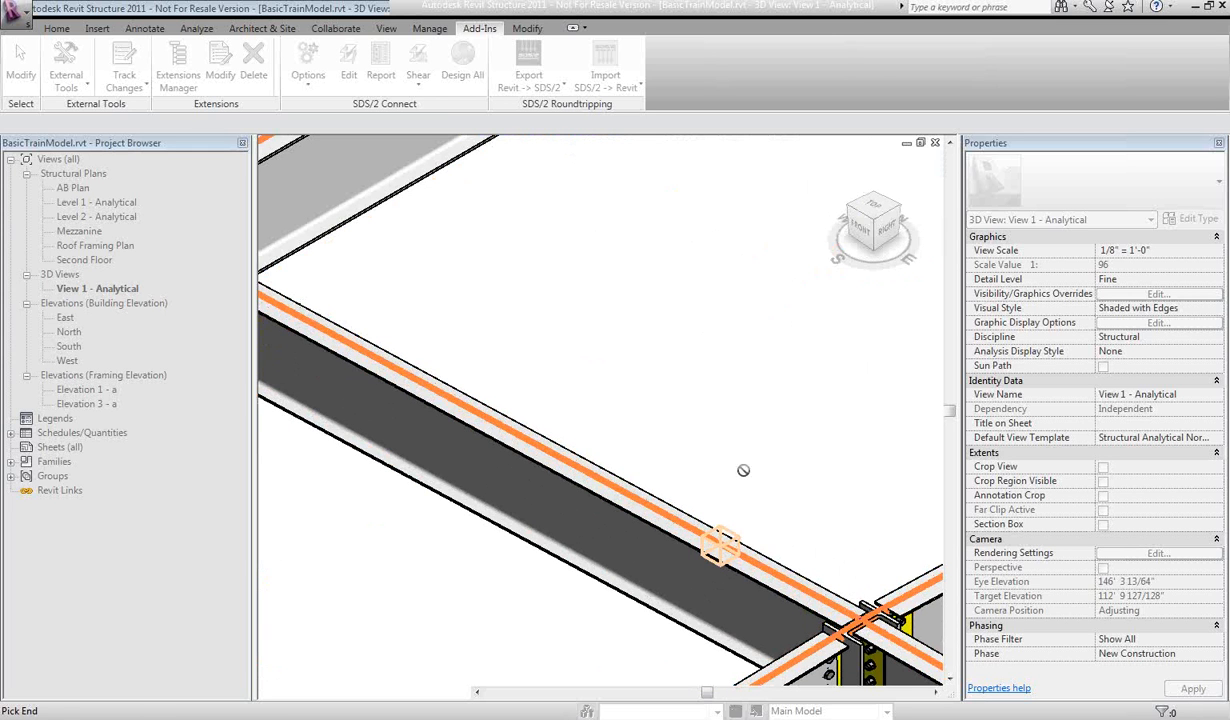
click(718, 547)
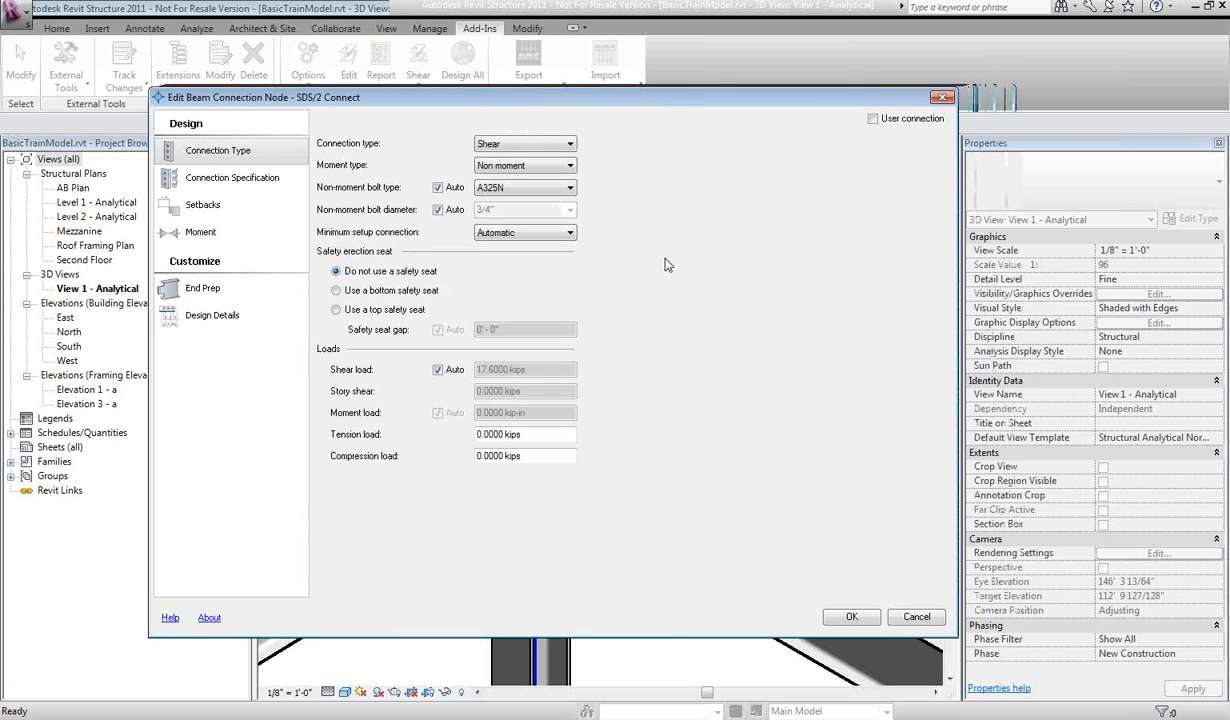
- Review the available connection types for the beam node and accept it with Shear kept as the type
click(520, 146)
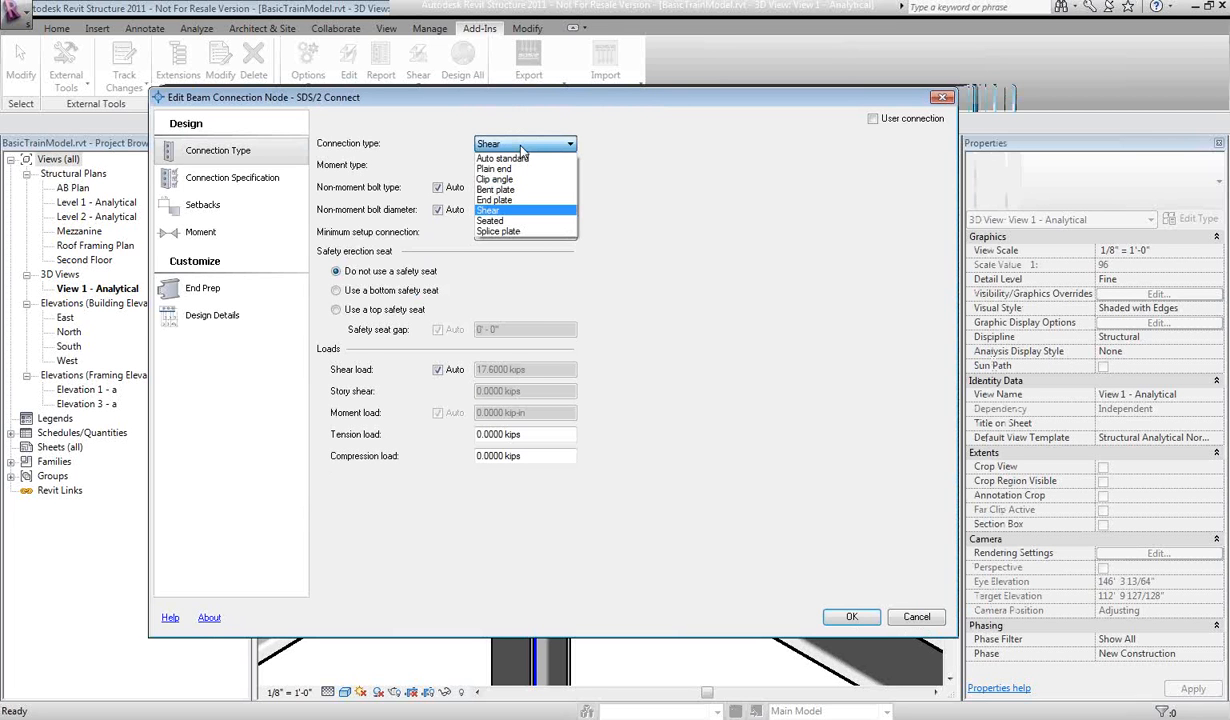
click(520, 145)
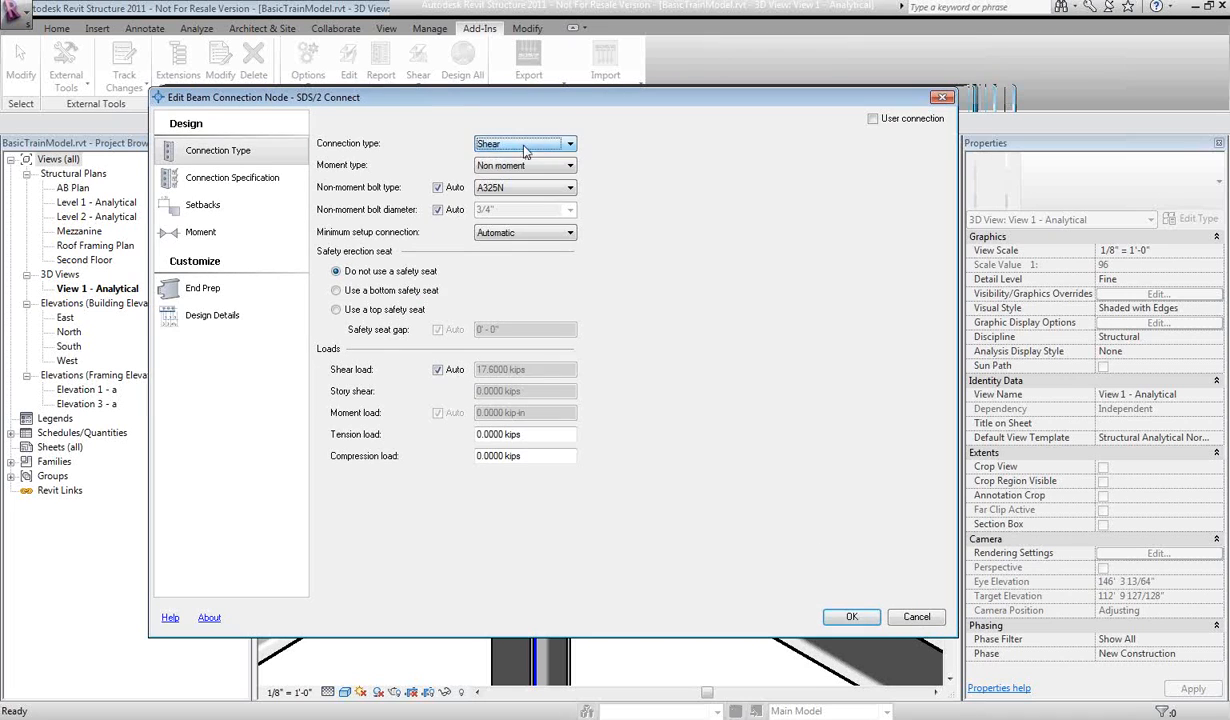
click(850, 618)
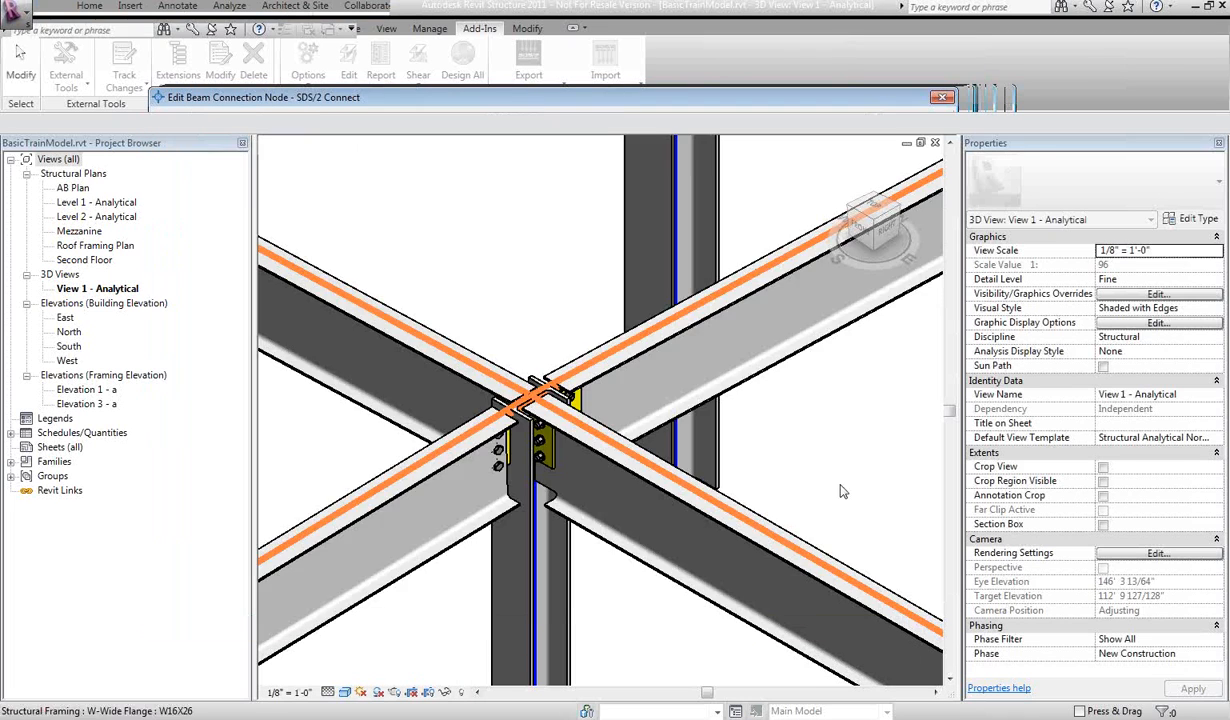
- Set the SDS/2 Connect design option to Design whole structure and design all connections in the model
scroll(537, 376, down, 6)
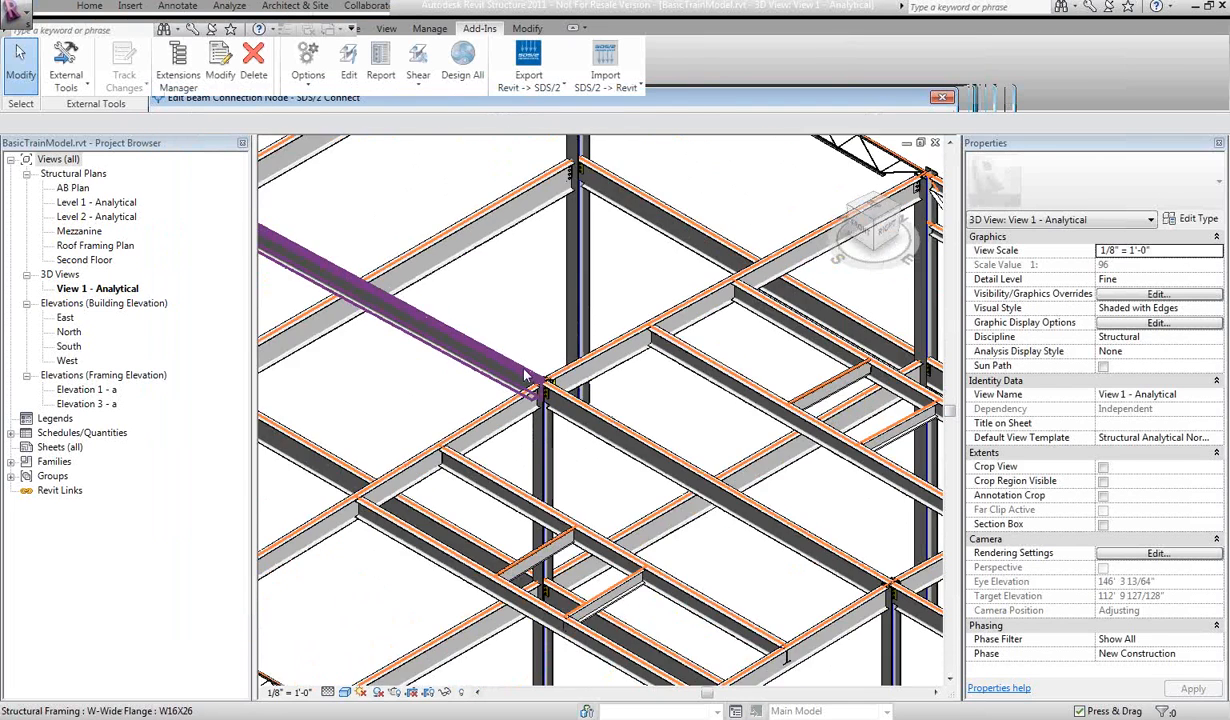
scroll(524, 371, down, 3)
middle_drag(524, 371, 530, 320)
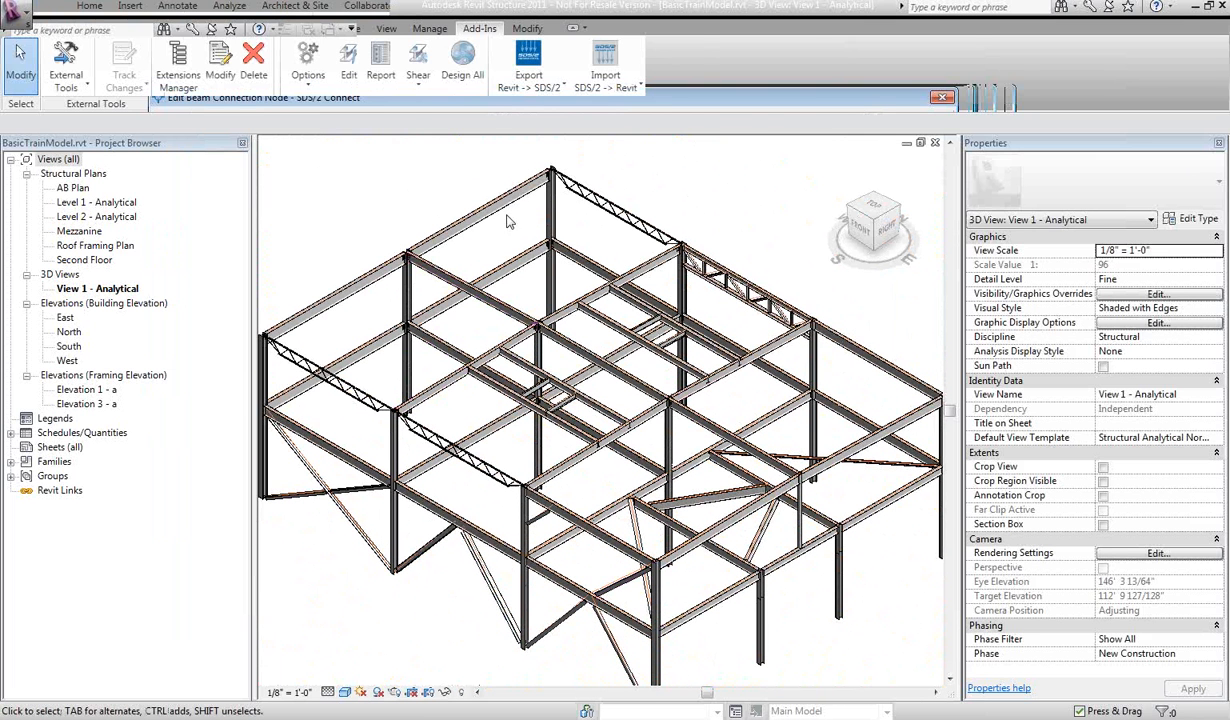
click(306, 72)
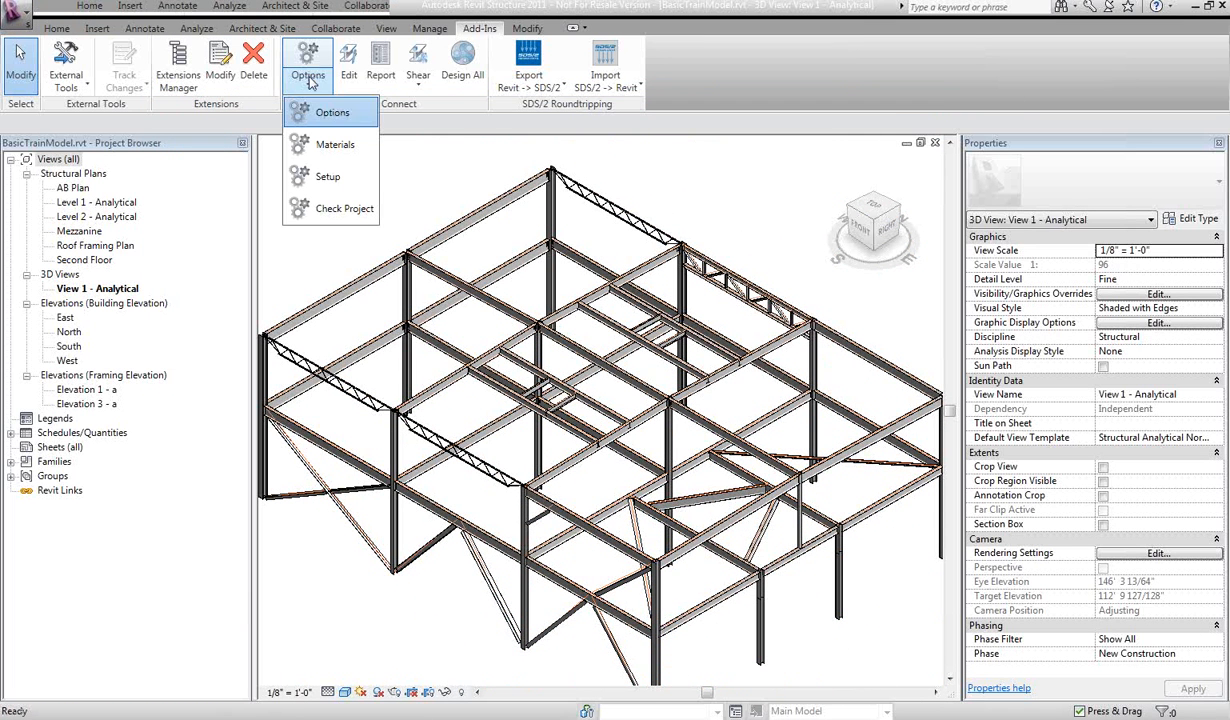
click(318, 113)
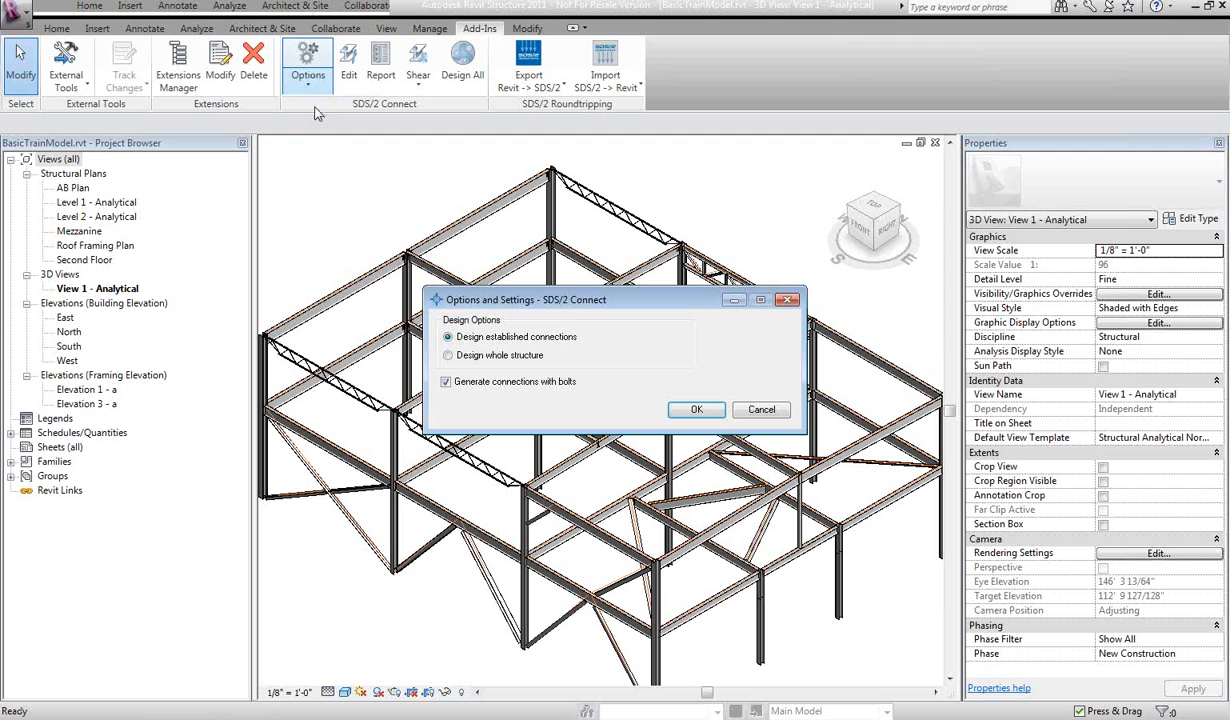
click(480, 355)
click(697, 410)
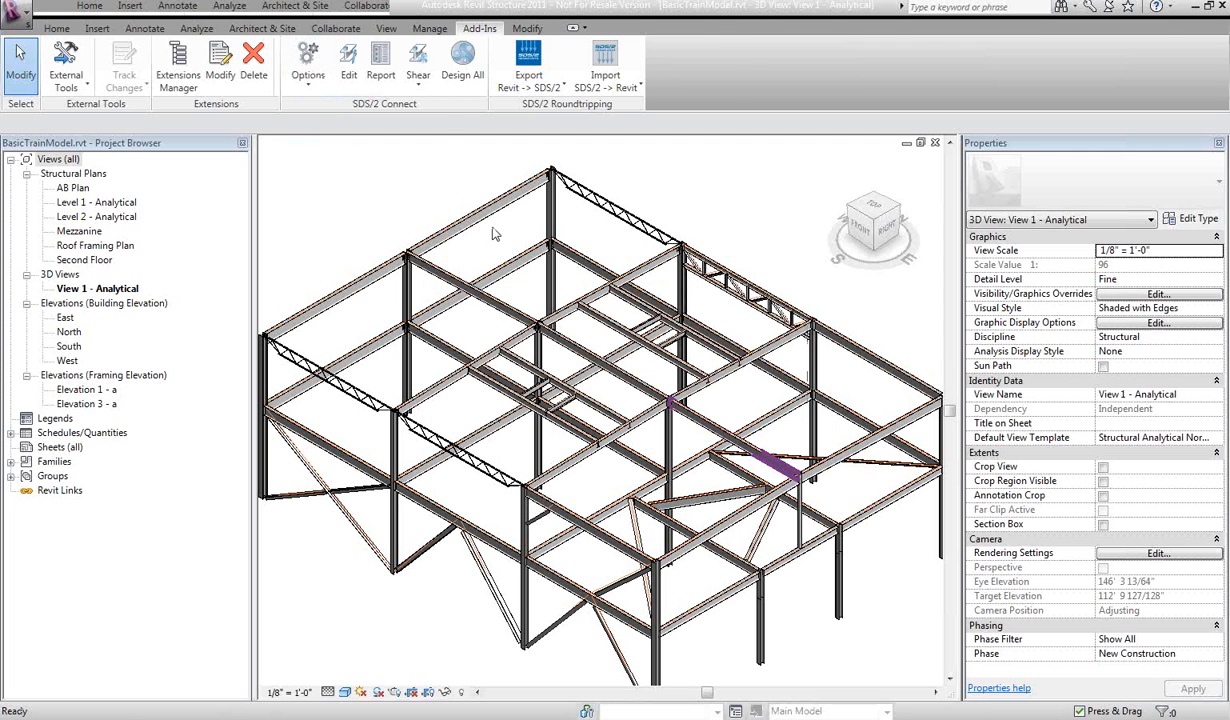
click(461, 60)
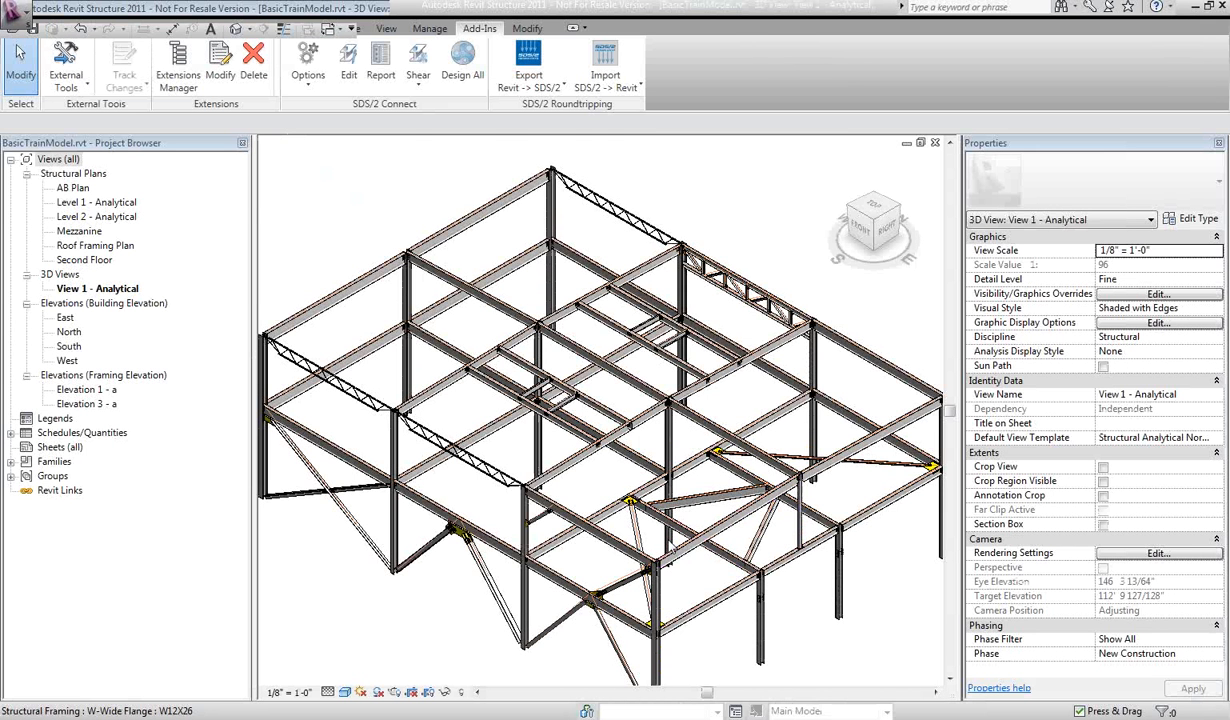
- Inspect the generated connections at the horizontal and vertical bracing, the columns and the perimeter beams across the whole frame
scroll(628, 527, up, 5)
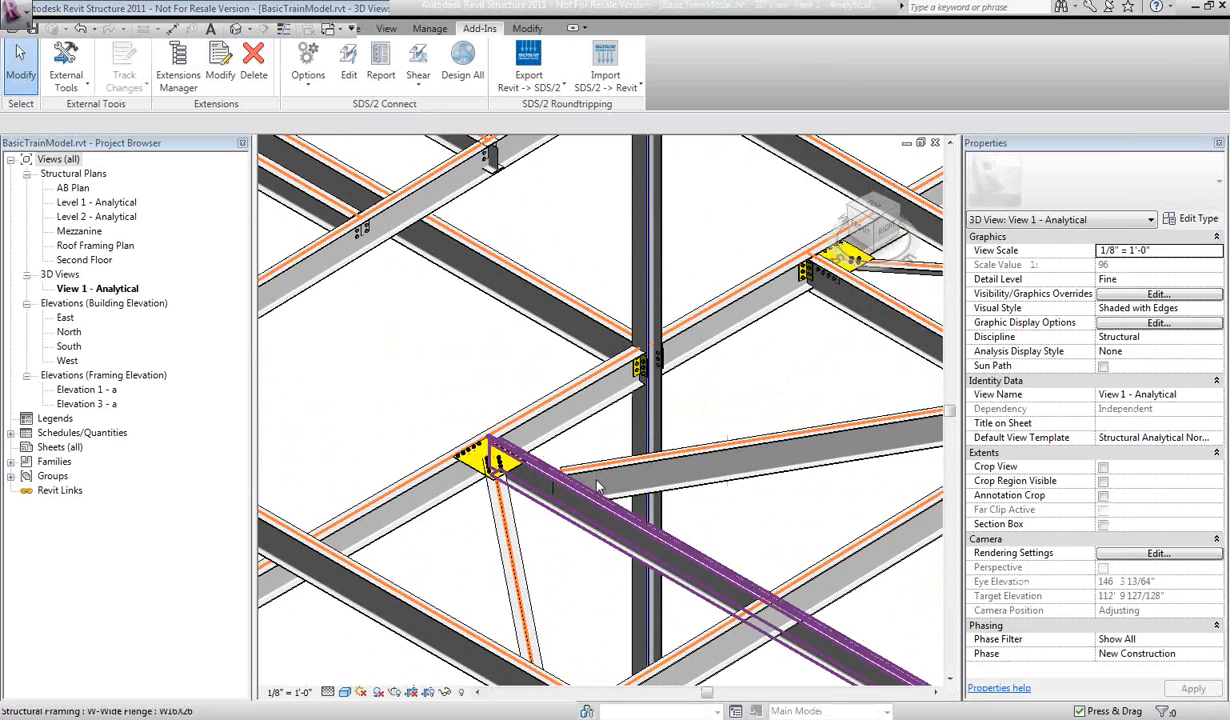
middle_drag(598, 487, 428, 438)
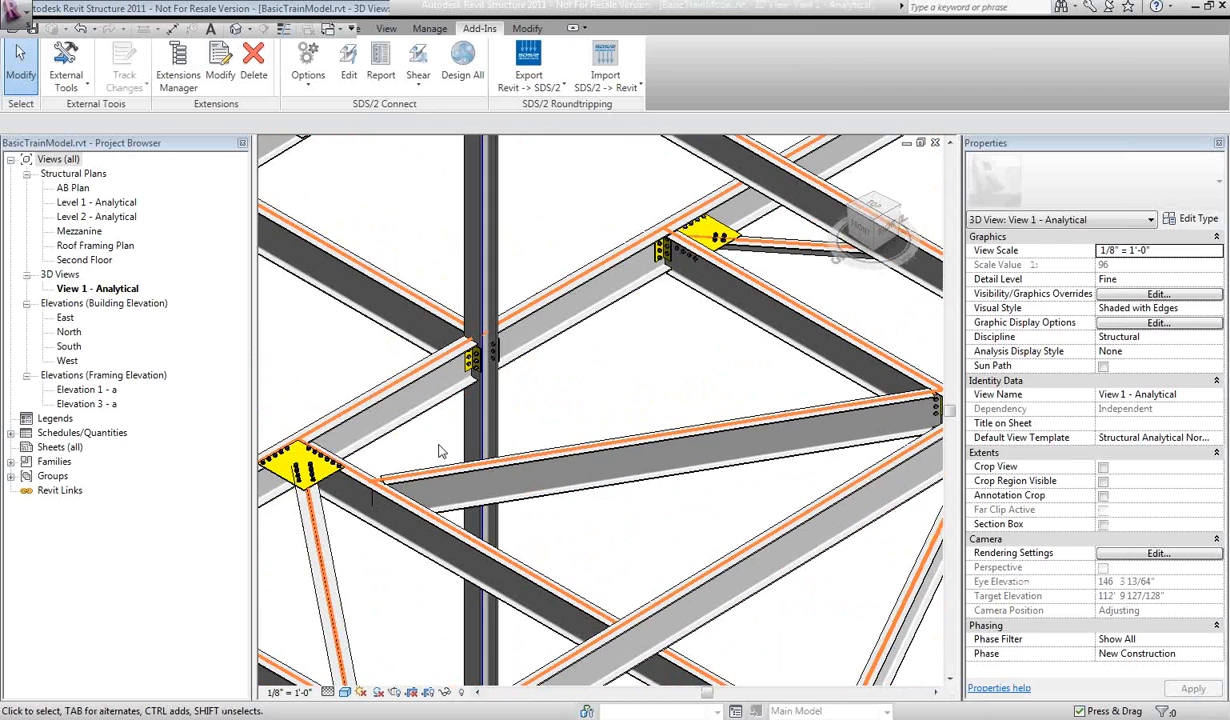
middle_drag(708, 390, 299, 329)
middle_drag(612, 473, 489, 489)
middle_drag(780, 378, 649, 249)
middle_drag(730, 643, 852, 460)
middle_drag(544, 600, 668, 522)
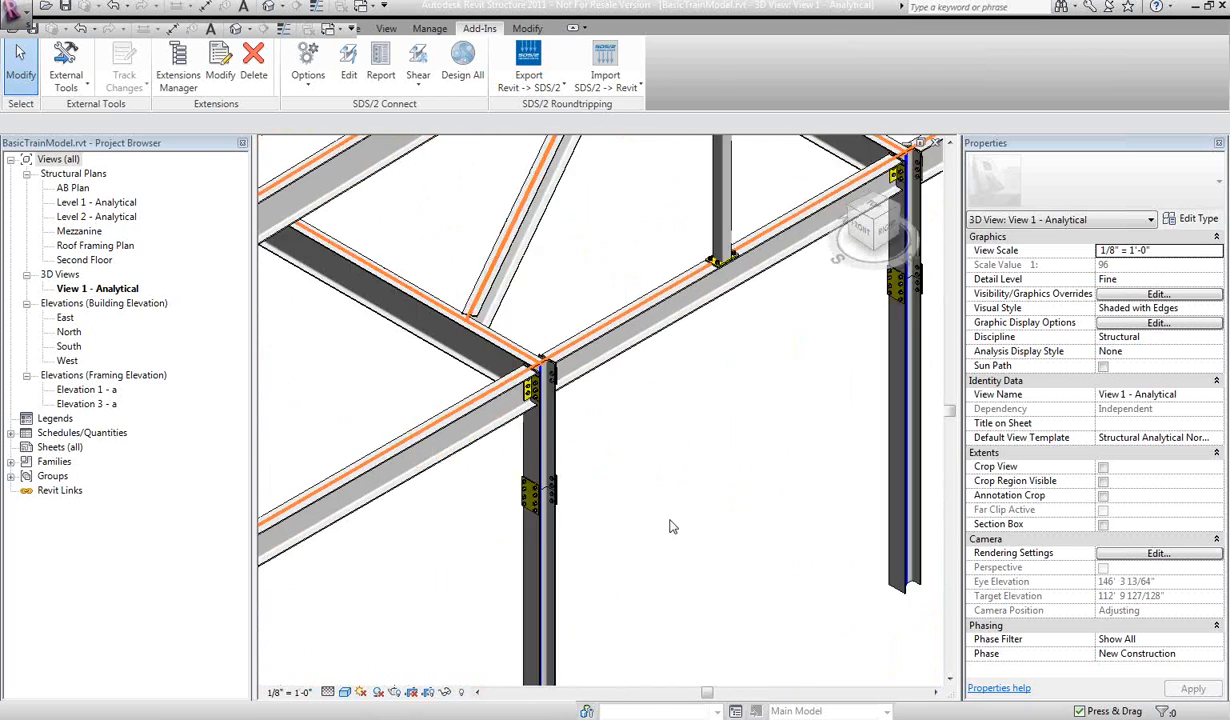
scroll(683, 537, down, 4)
middle_drag(513, 651, 714, 612)
scroll(645, 619, down, 1)
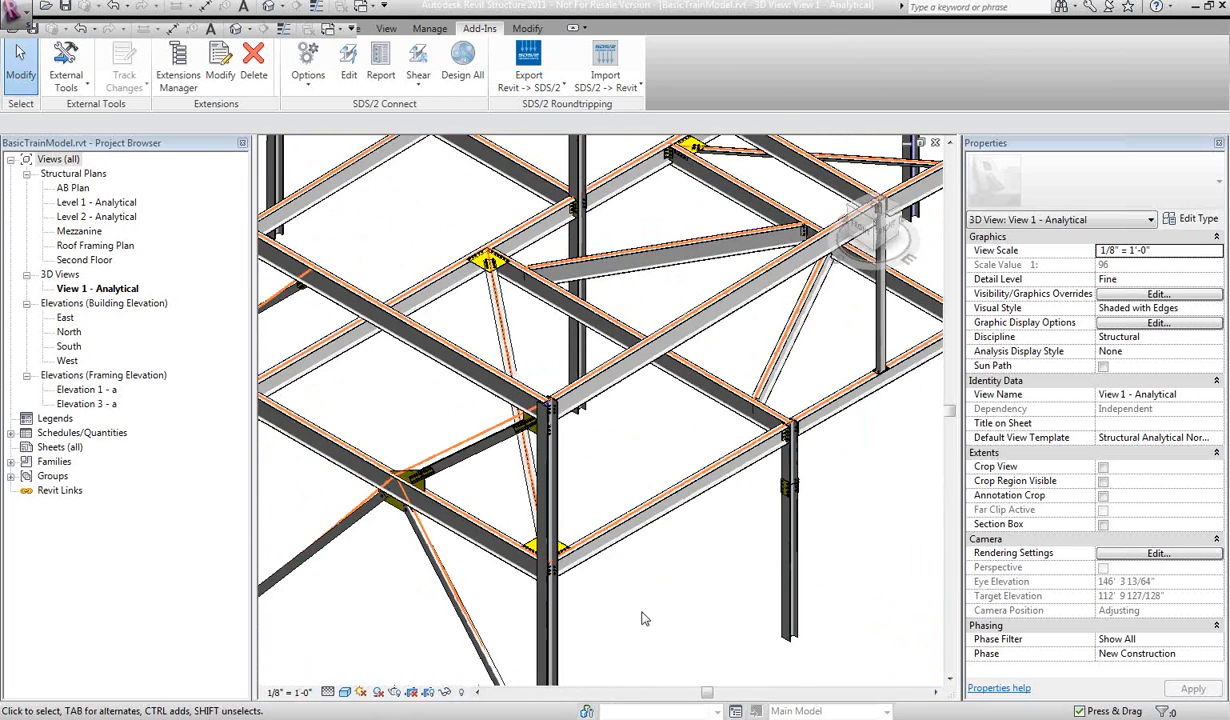
scroll(689, 680, down, 2)
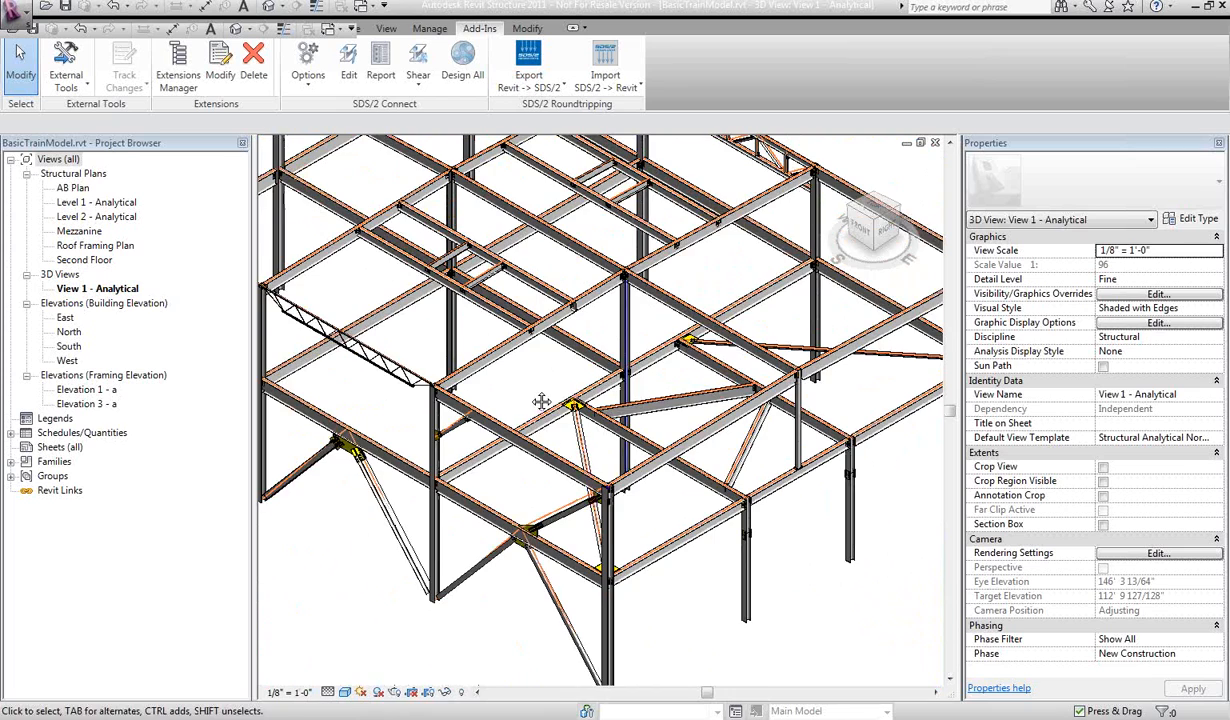
middle_drag(541, 401, 643, 615)
middle_drag(528, 456, 518, 390)
scroll(546, 416, down, 2)
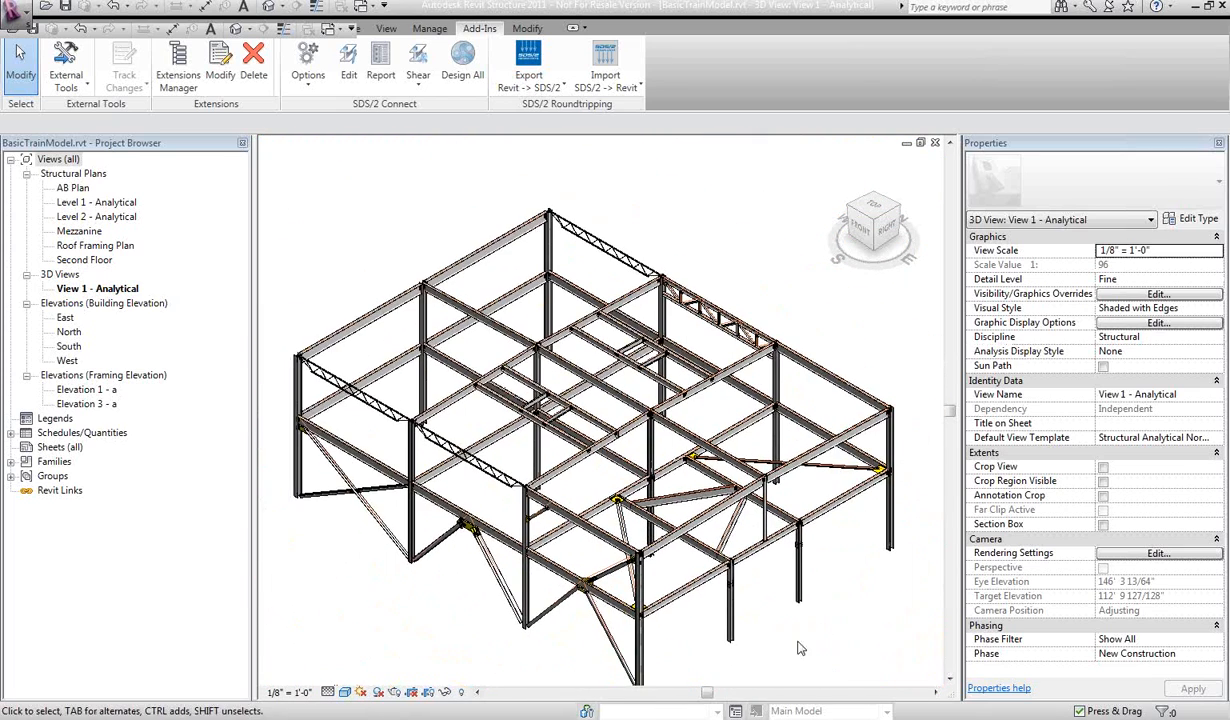
middle_drag(798, 648, 796, 610)
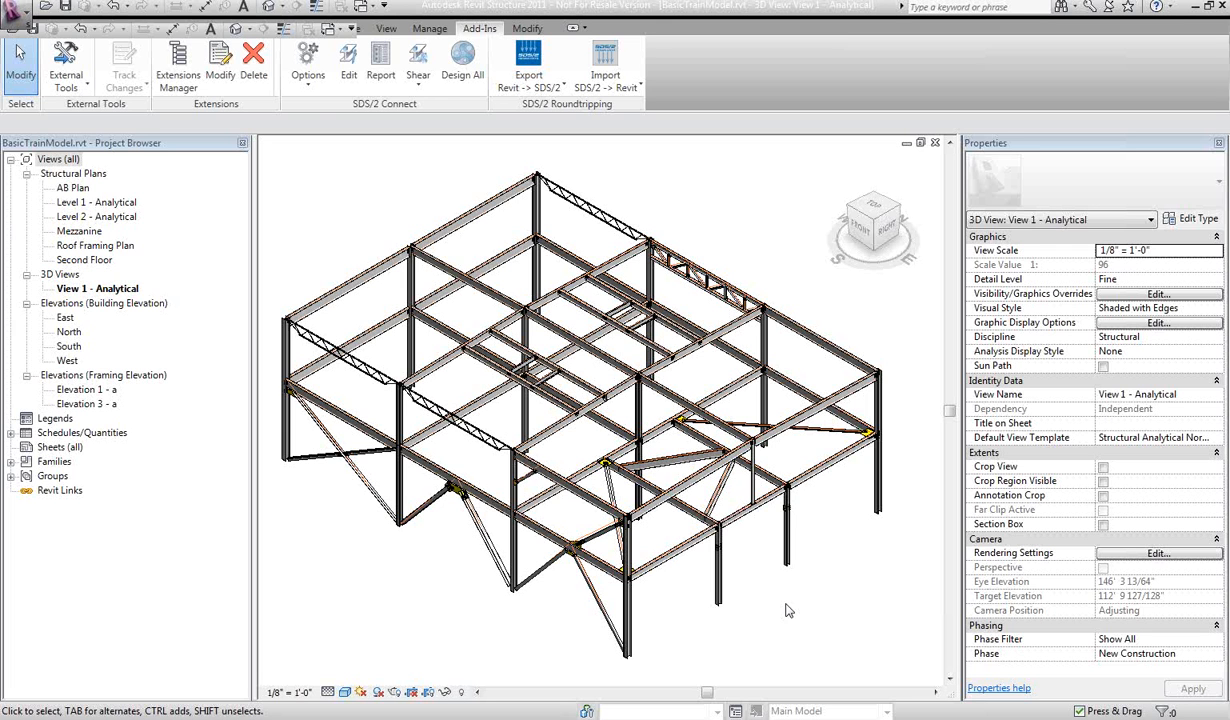
- Open the SDS/2 Connect job setup and review the Auto Standard Connections and Schedule of Minimums for structural members
click(305, 85)
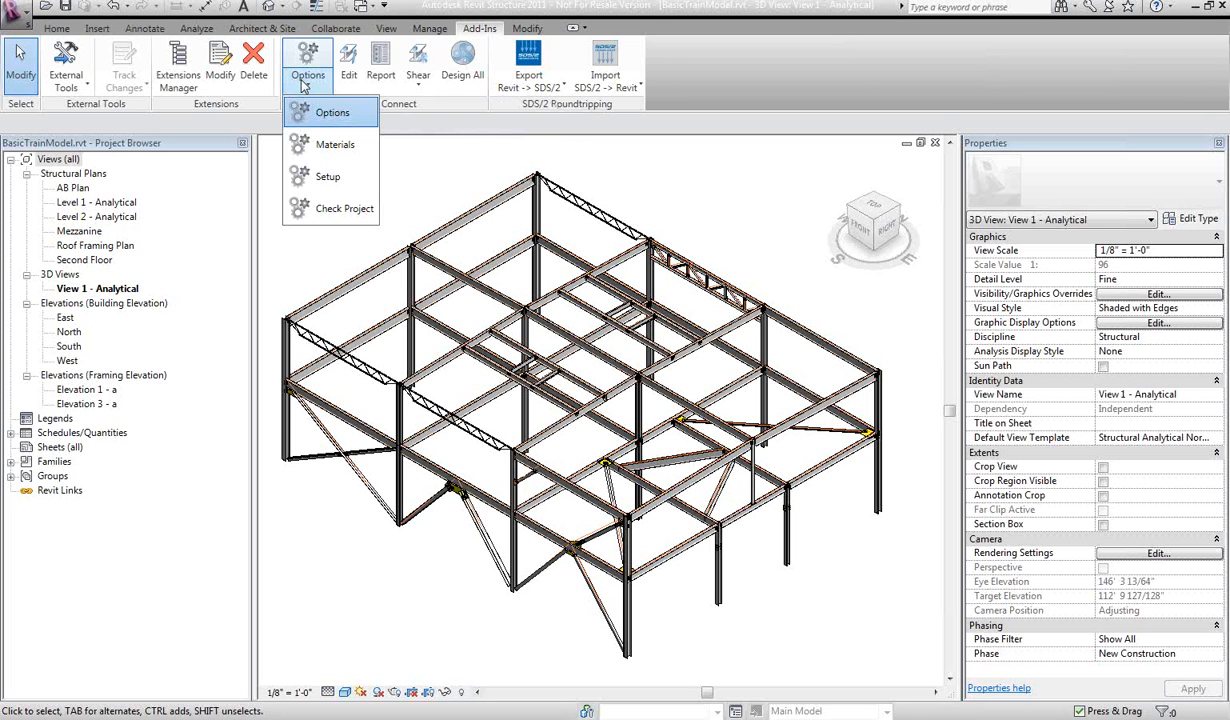
click(330, 176)
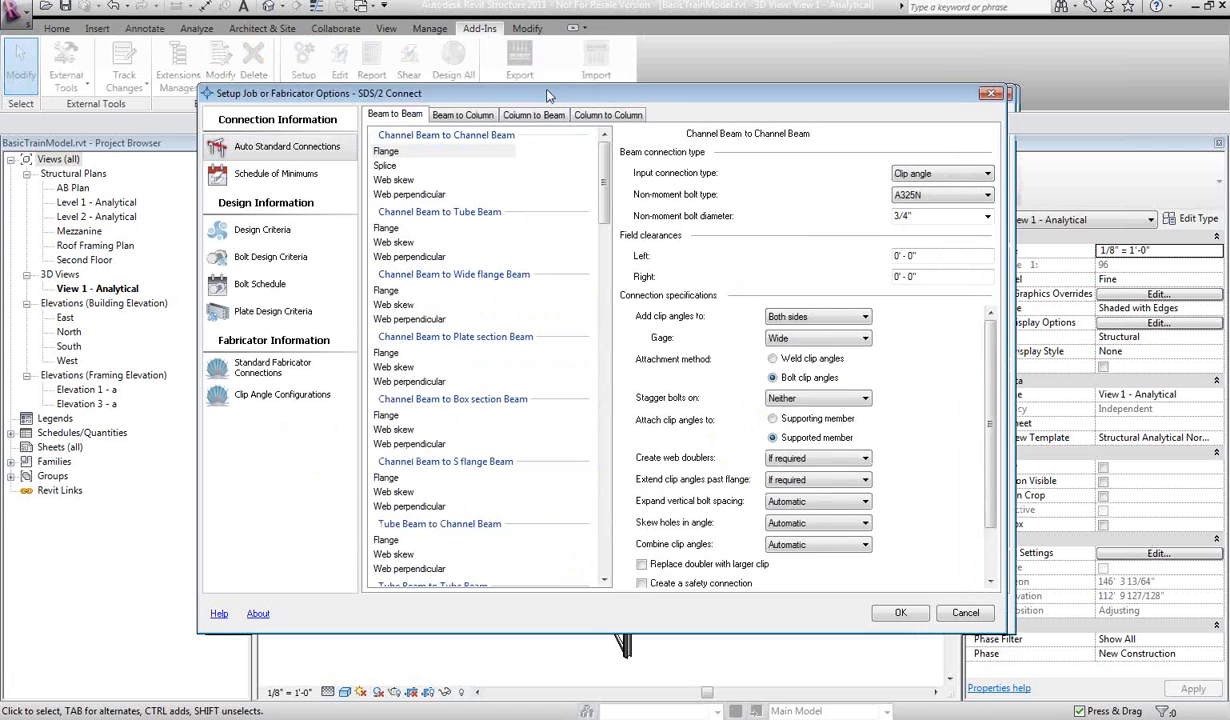
drag(547, 95, 481, 85)
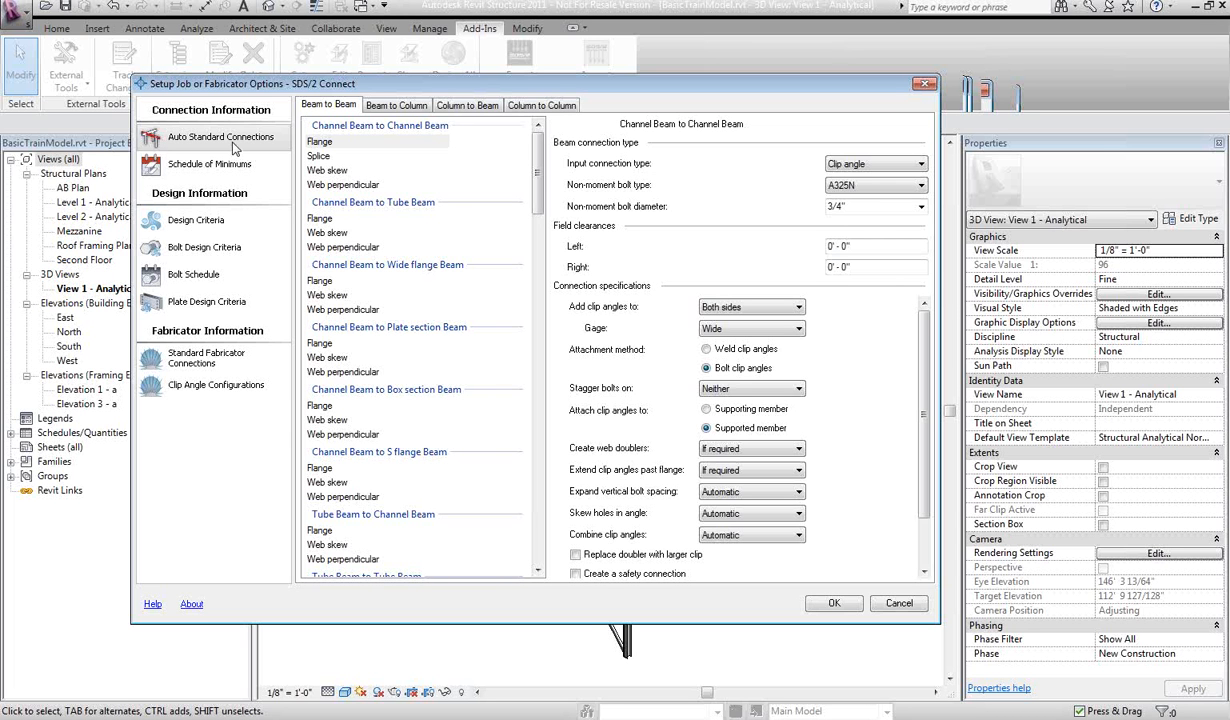
click(198, 170)
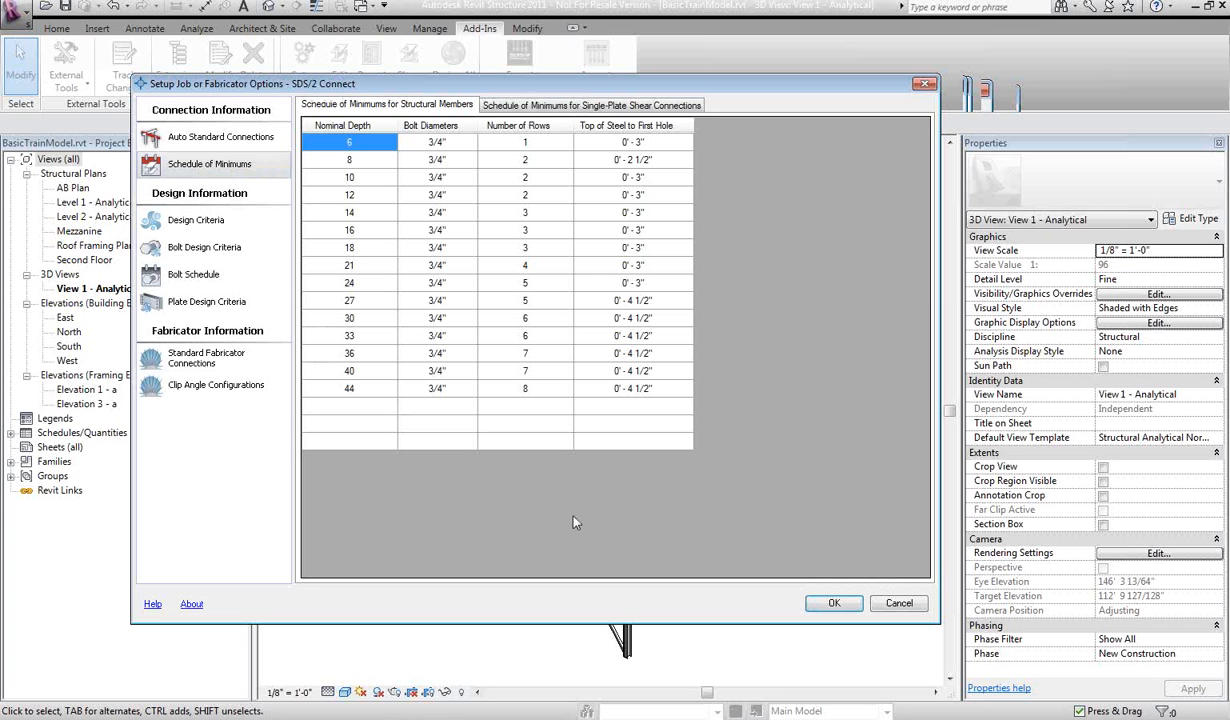
- Review the Design Criteria, checking the available connection design methods and the material choices for tee sections
click(235, 228)
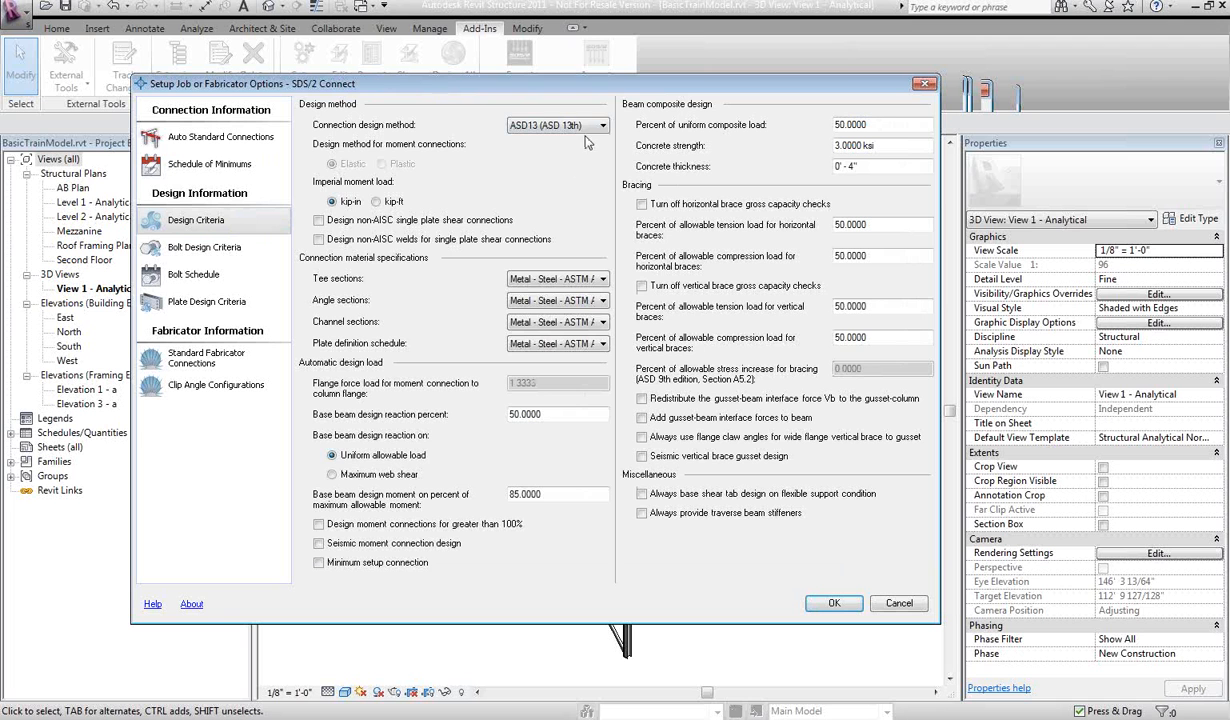
click(571, 127)
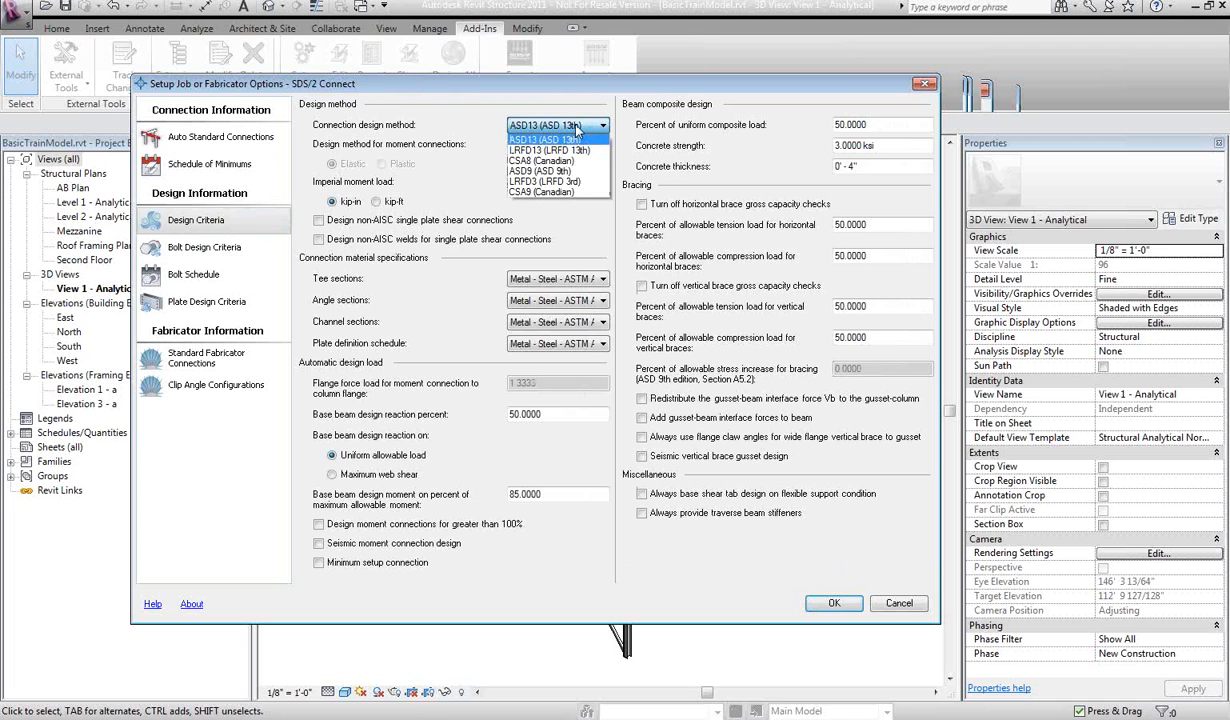
click(576, 123)
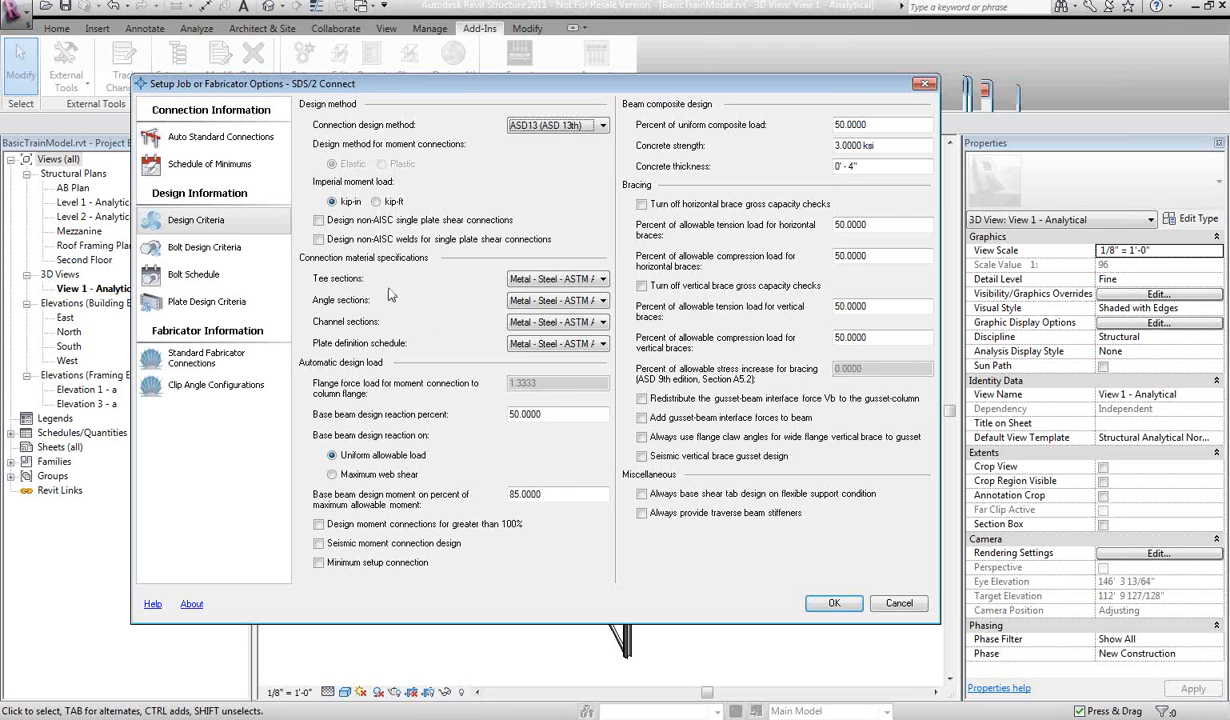
click(602, 280)
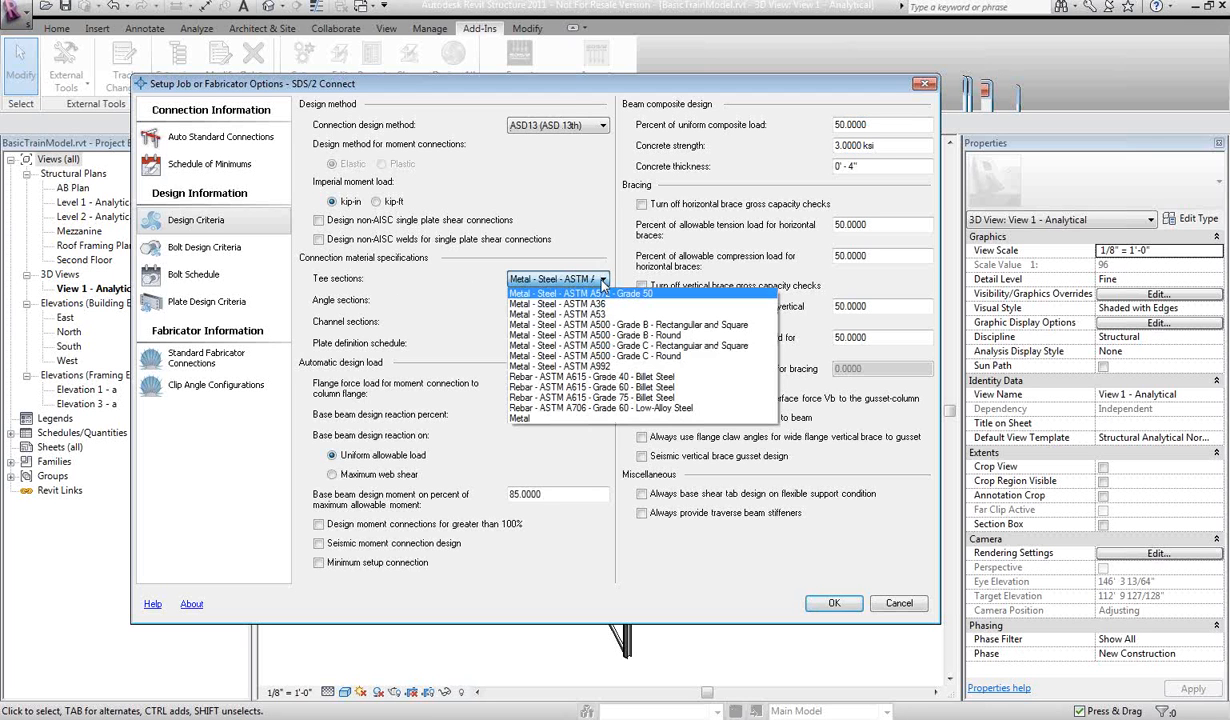
click(603, 284)
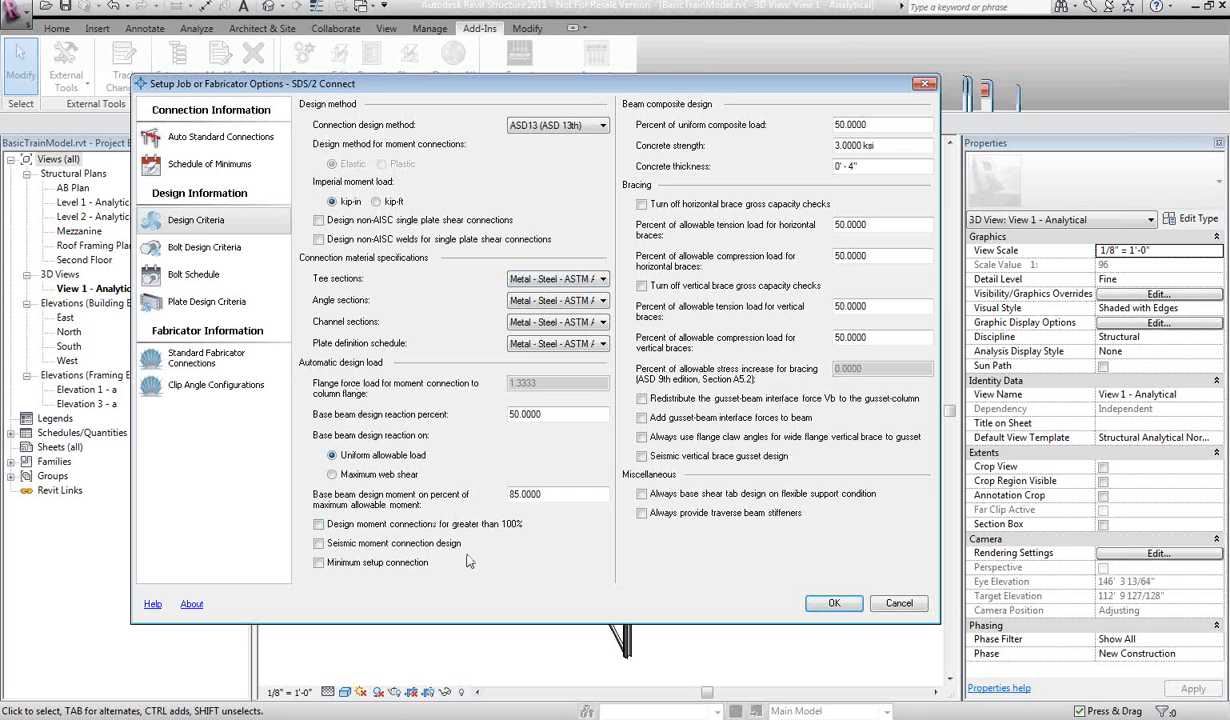
- Review the job's Bolt Design Criteria, Bolt Schedule and Plate Design Criteria
click(215, 246)
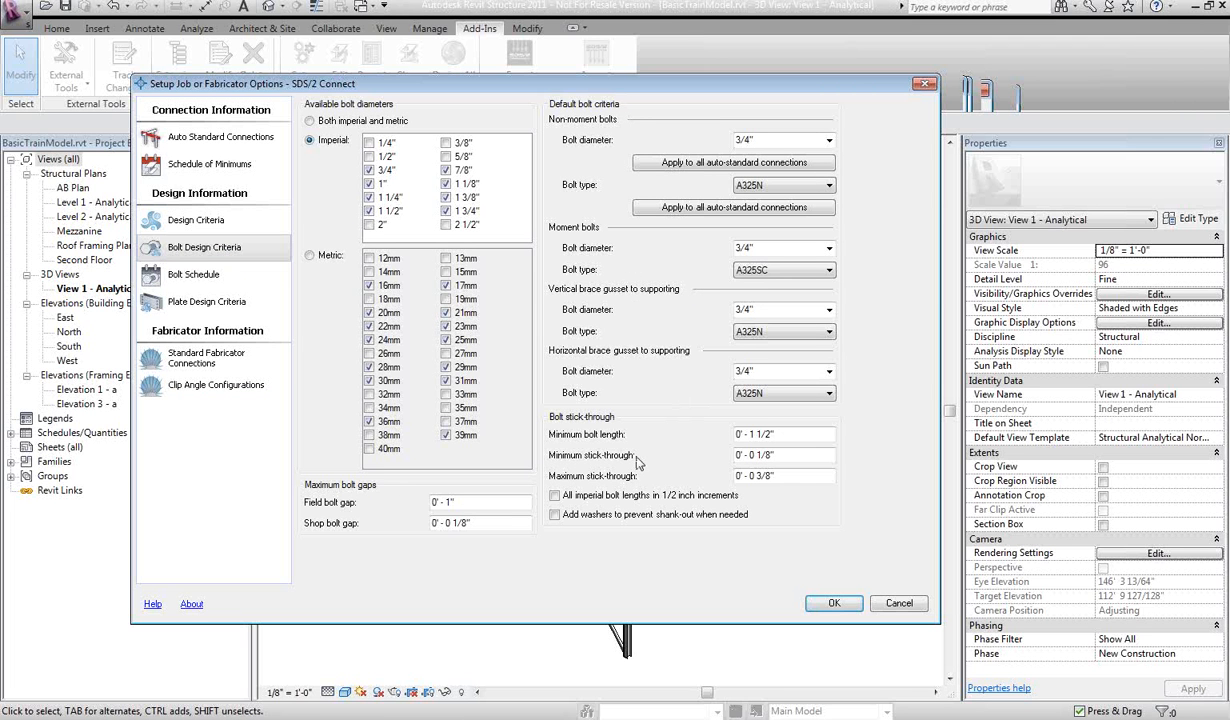
click(210, 279)
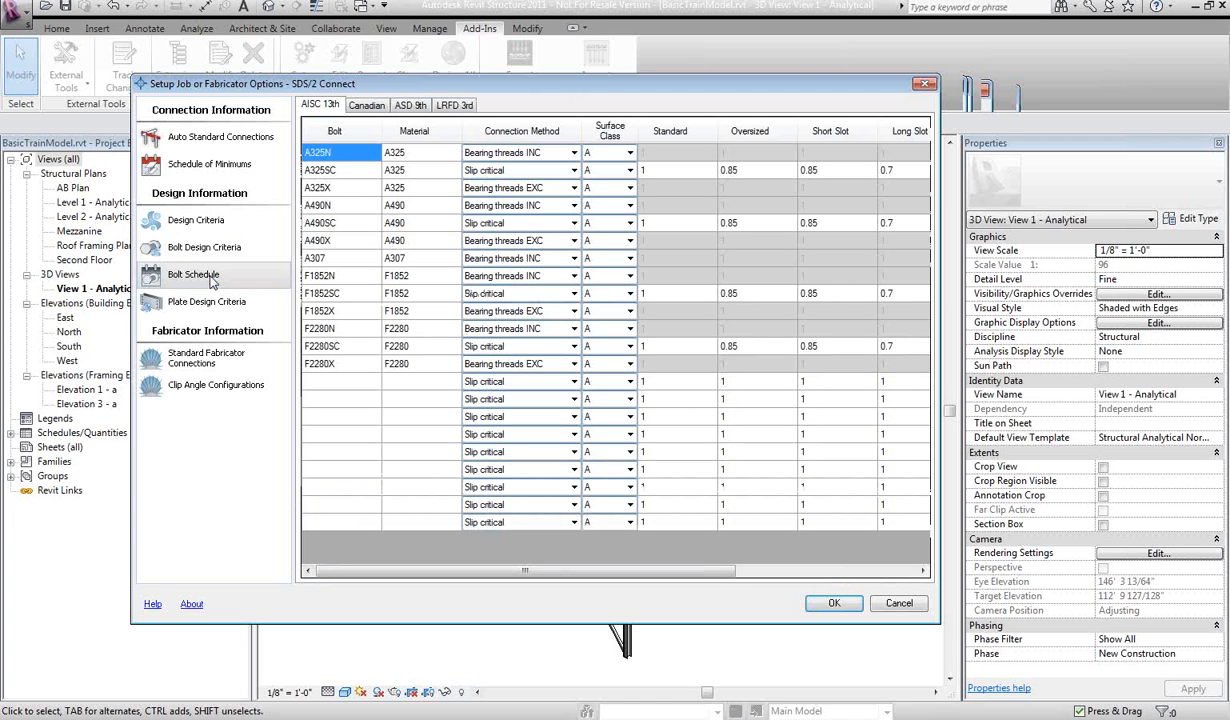
click(199, 306)
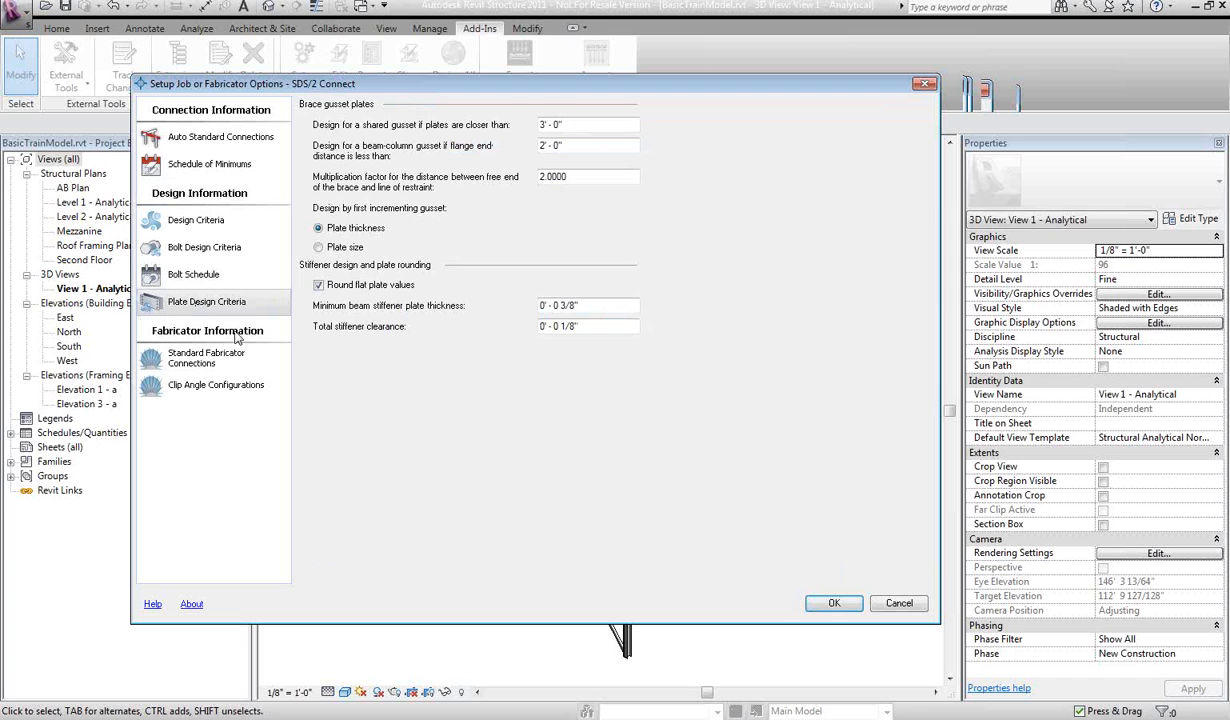
- Review the Standard Fabricator Connections settings for clip angles, shear plates, beam seats and cap plates
click(224, 370)
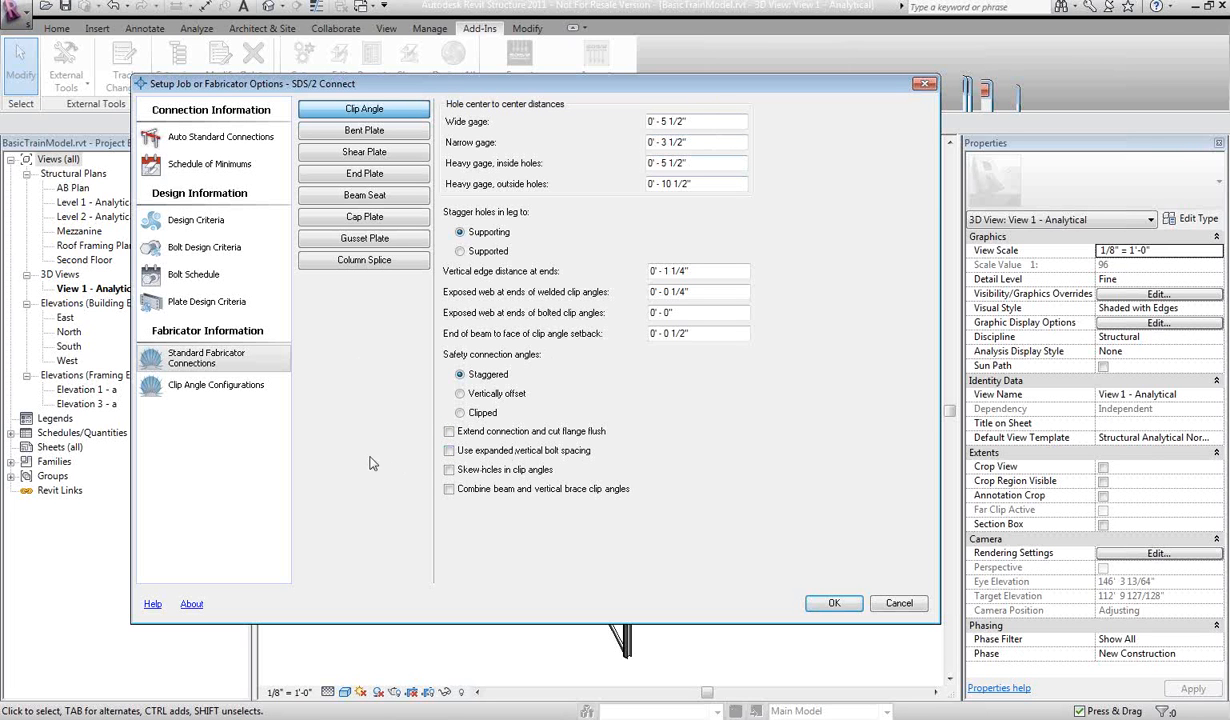
click(362, 153)
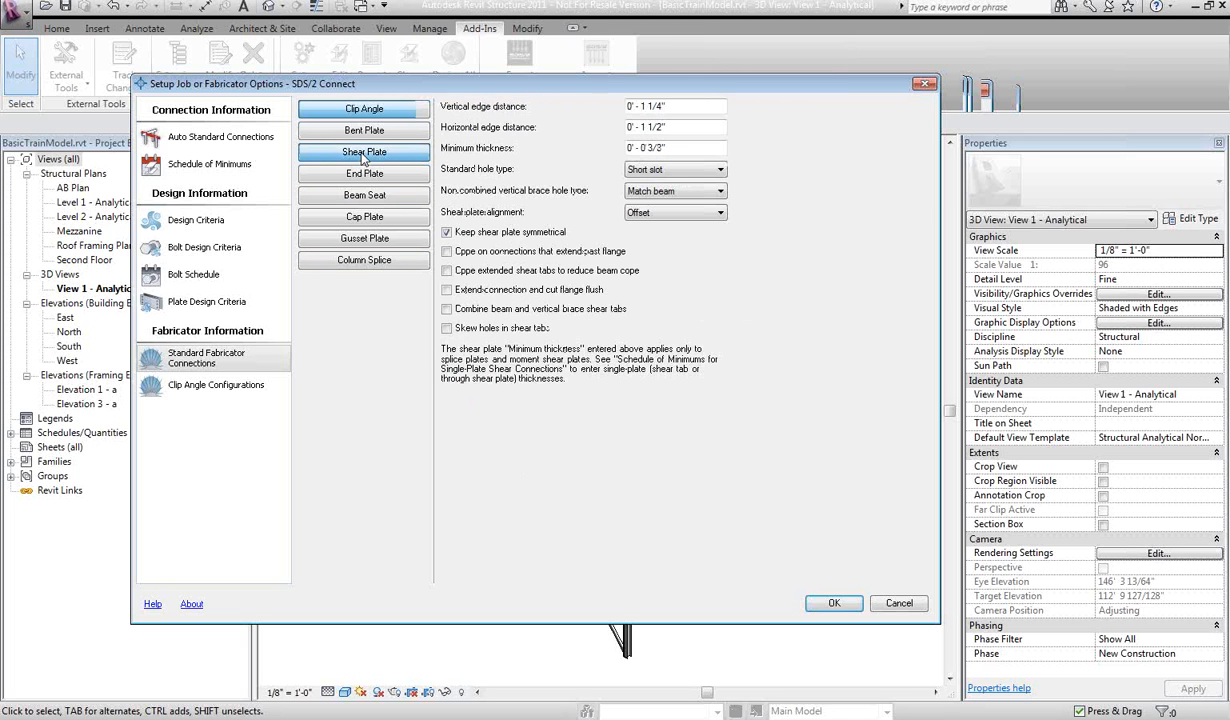
click(332, 195)
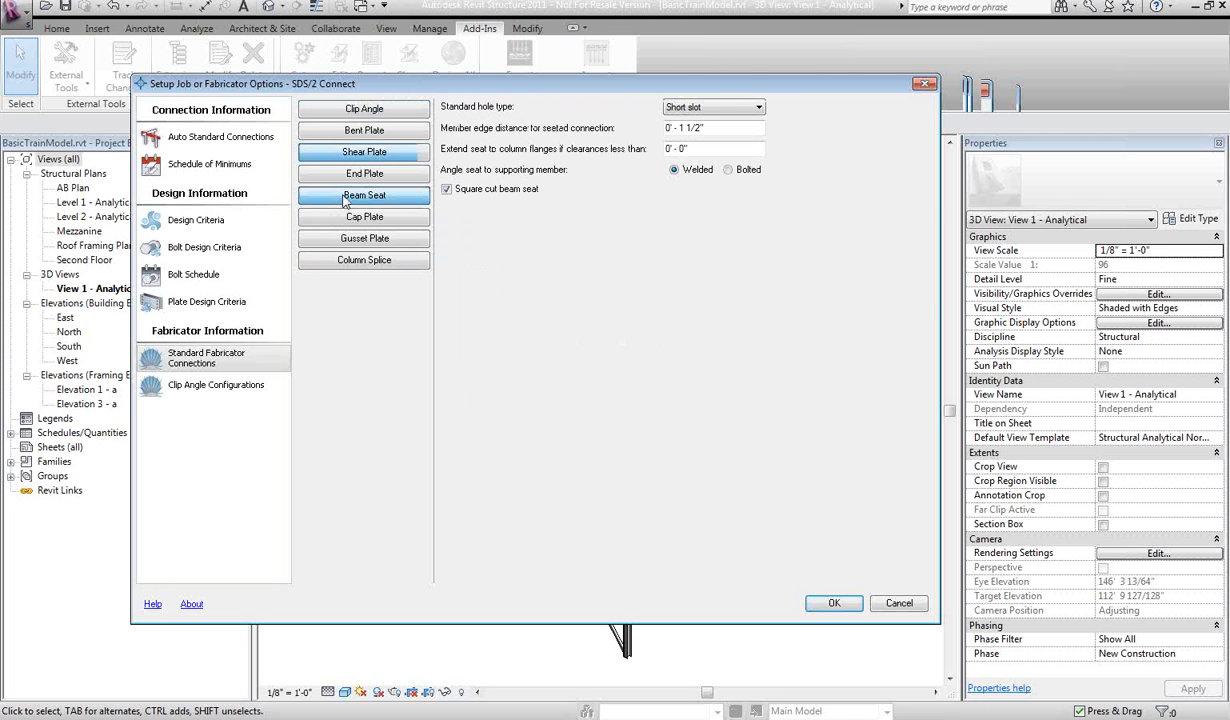
click(344, 218)
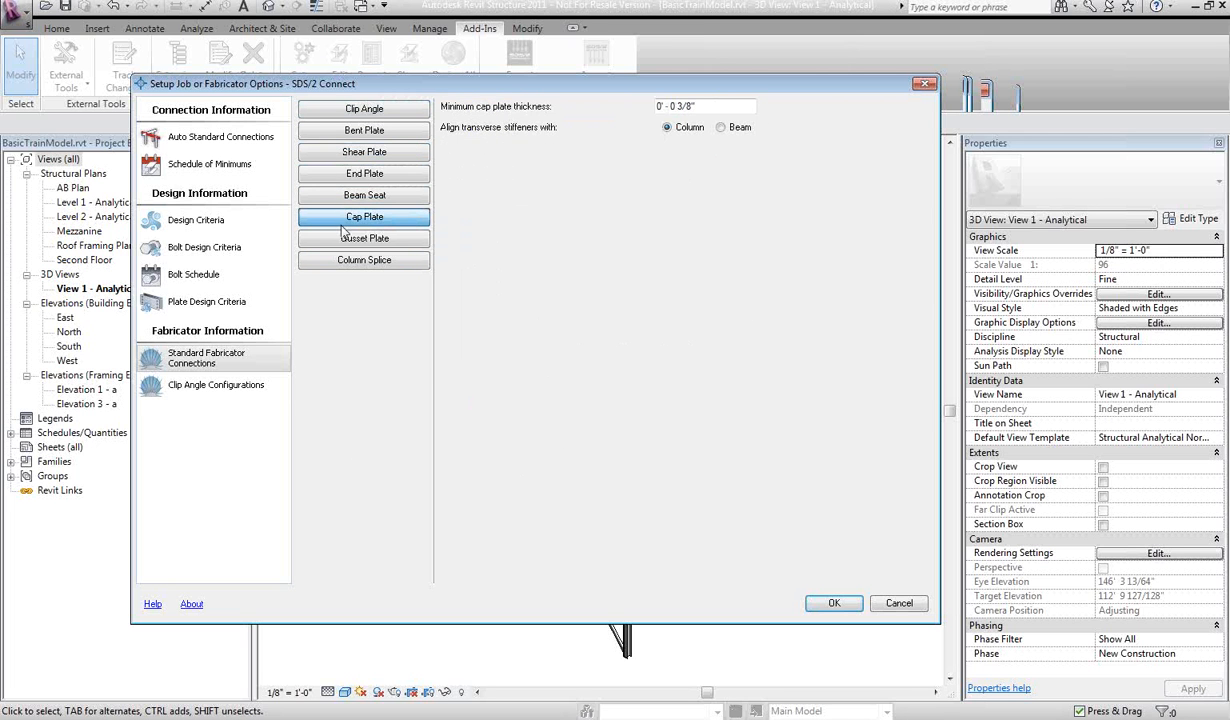
- Review the Clip Angle Configurations for wide gage bolted and narrow gage welded angles, and leave the job setup without saving
click(221, 386)
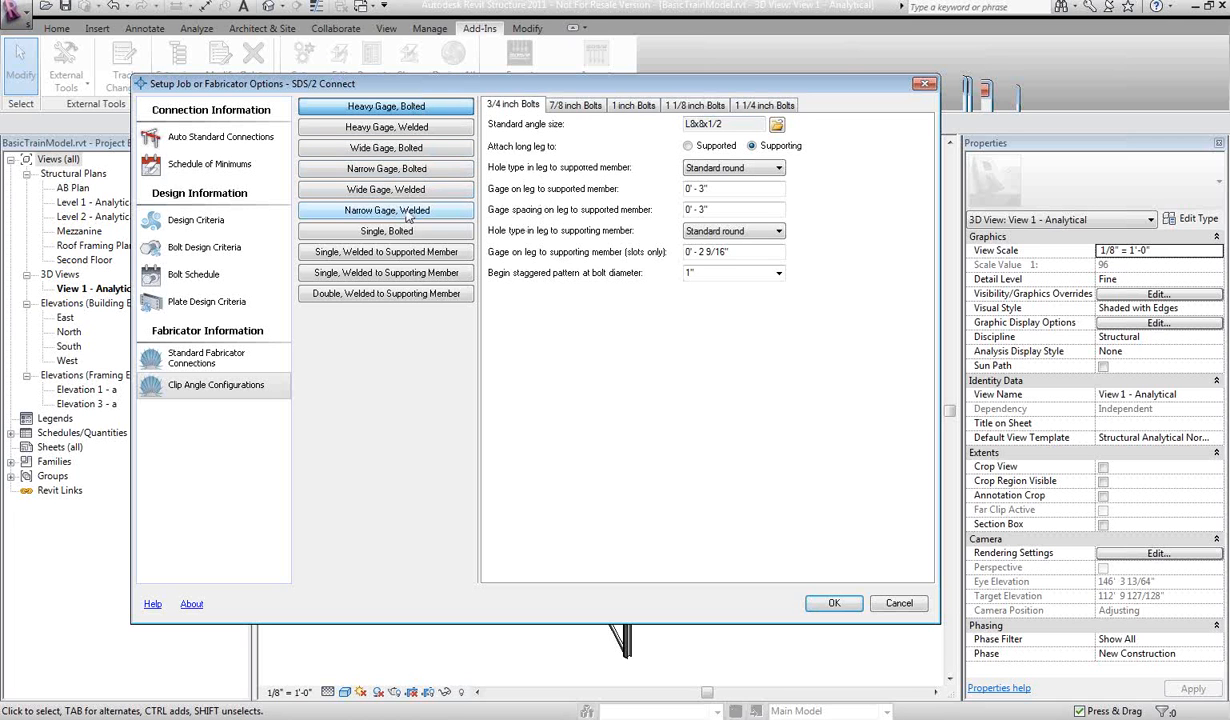
click(376, 150)
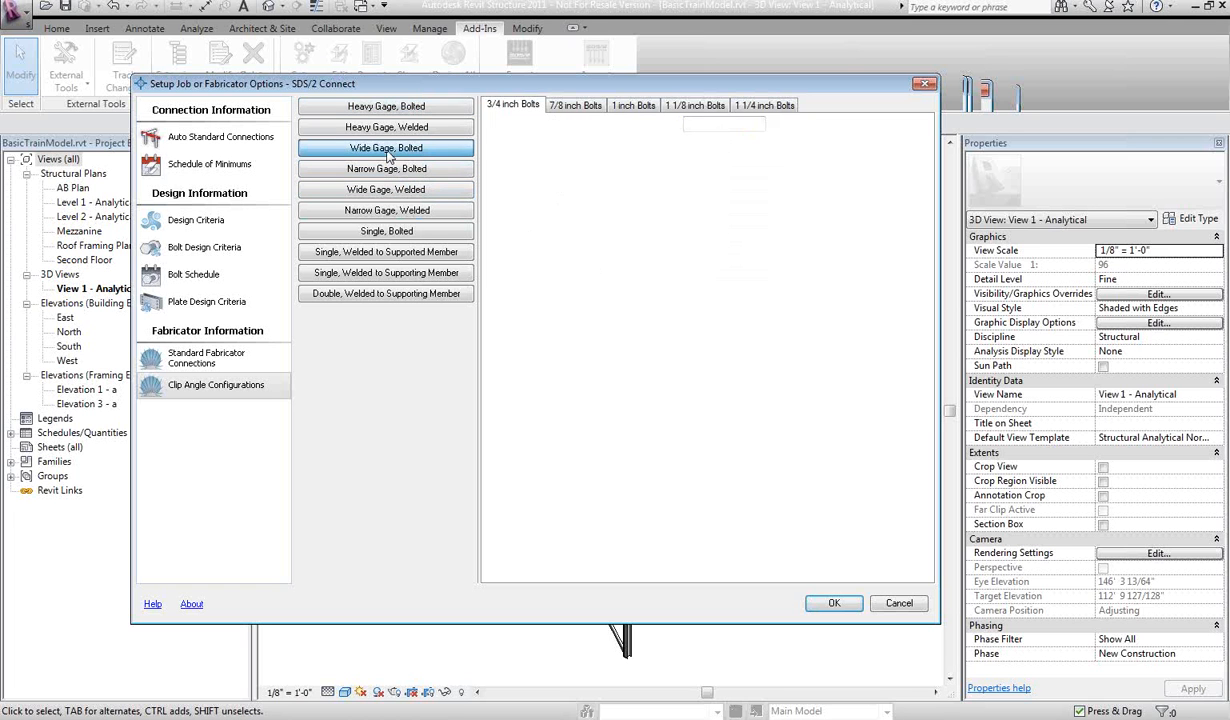
click(390, 210)
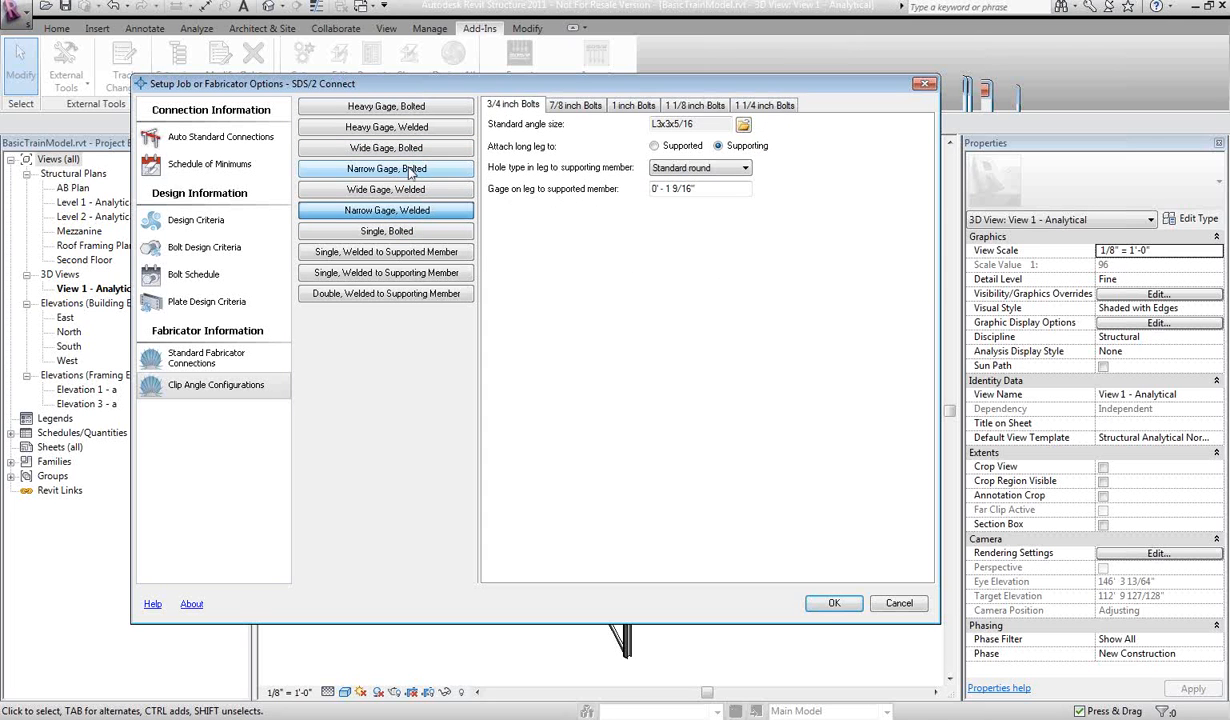
click(380, 148)
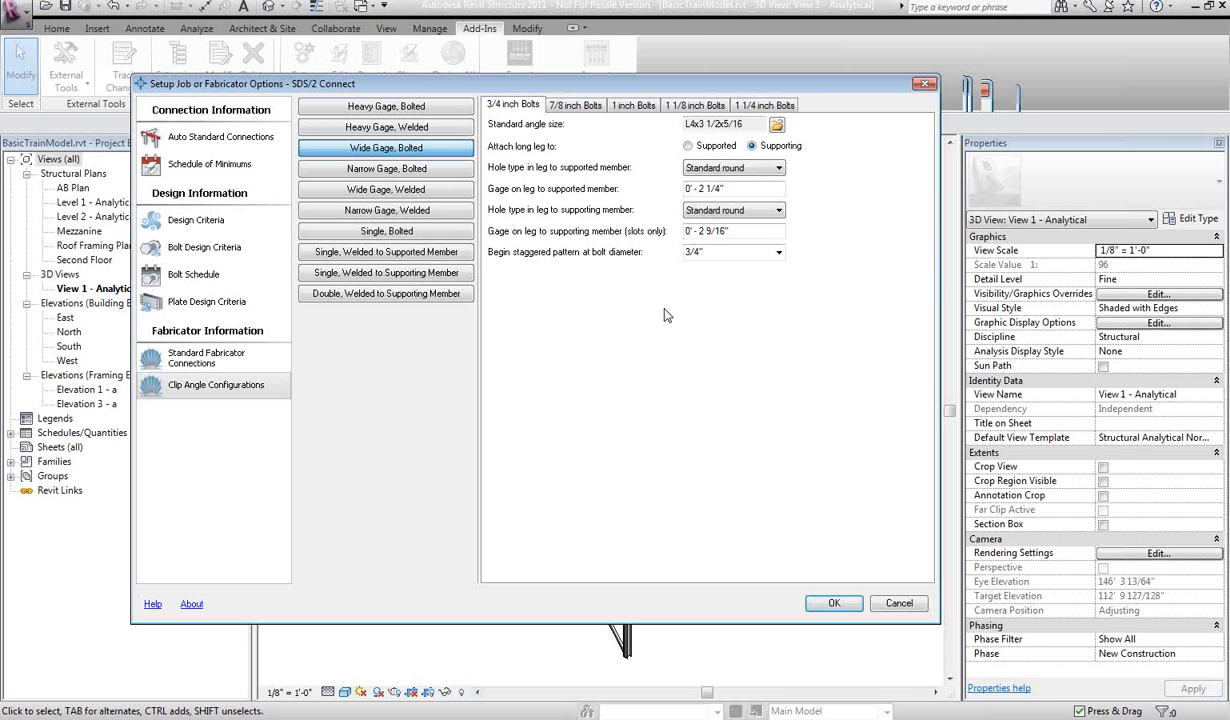
click(899, 605)
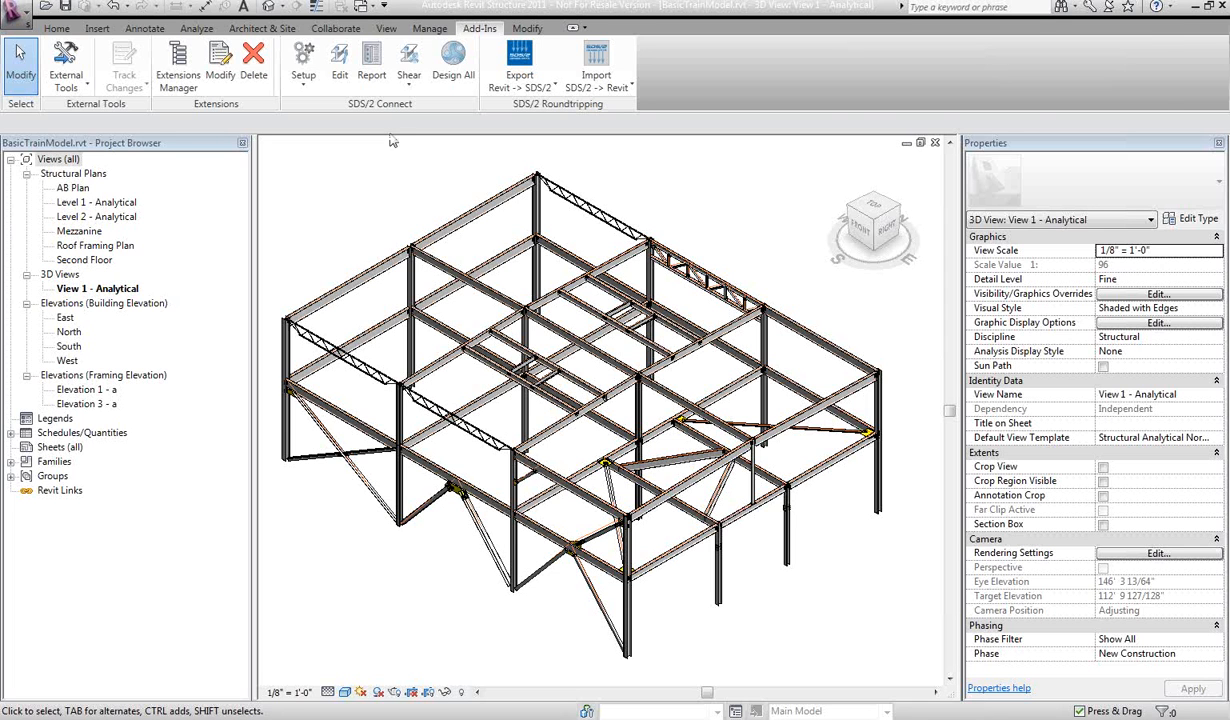
- Look up the keyboard shortcut of the SDS/2 Connect Edit command among the Add-Ins commands and leave the shortcuts unchanged
click(386, 28)
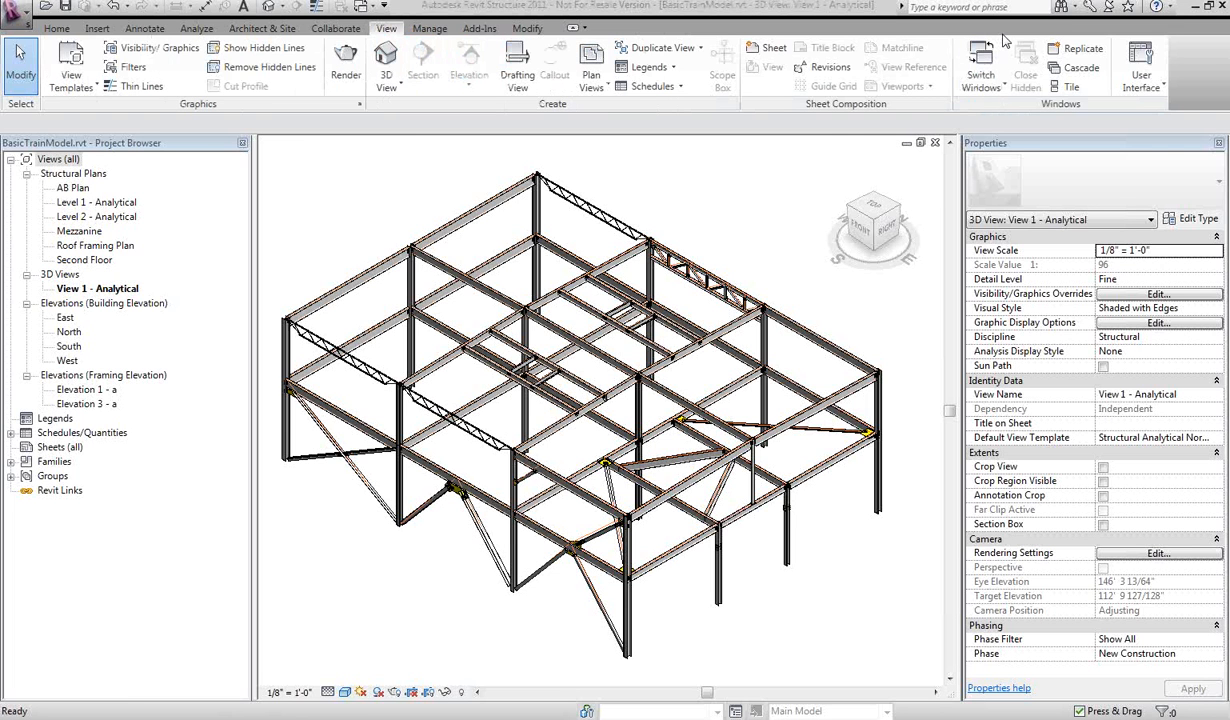
click(1141, 70)
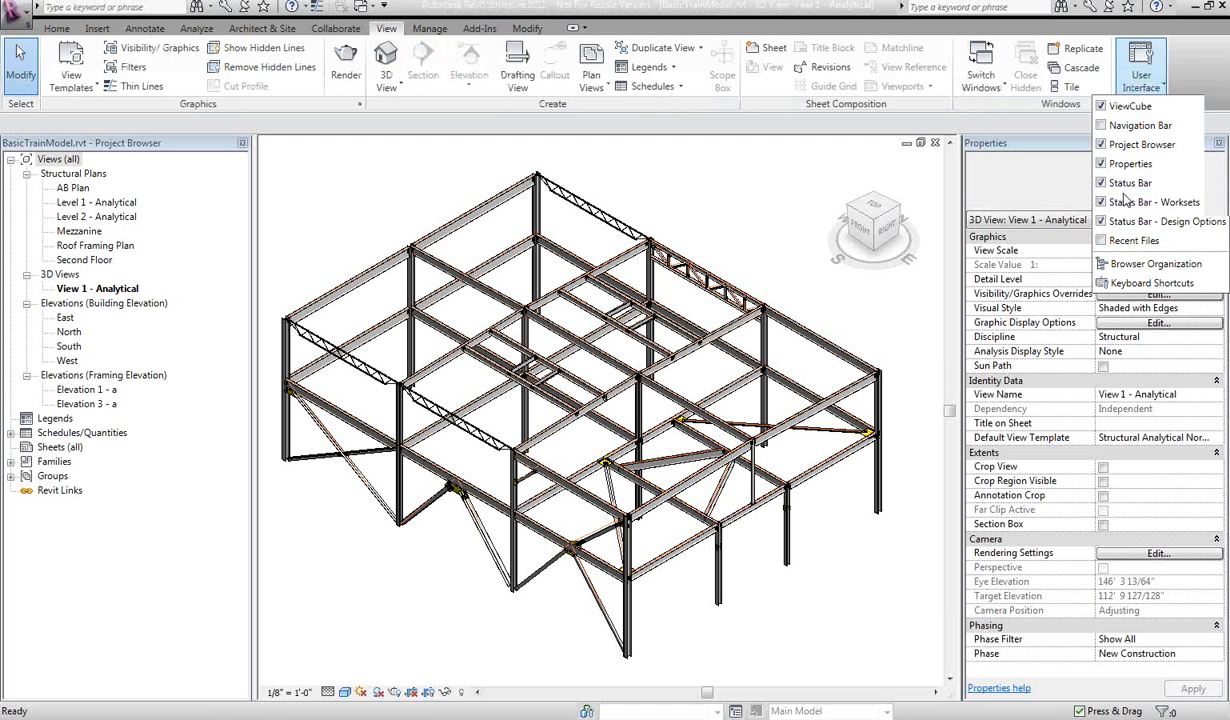
click(1133, 284)
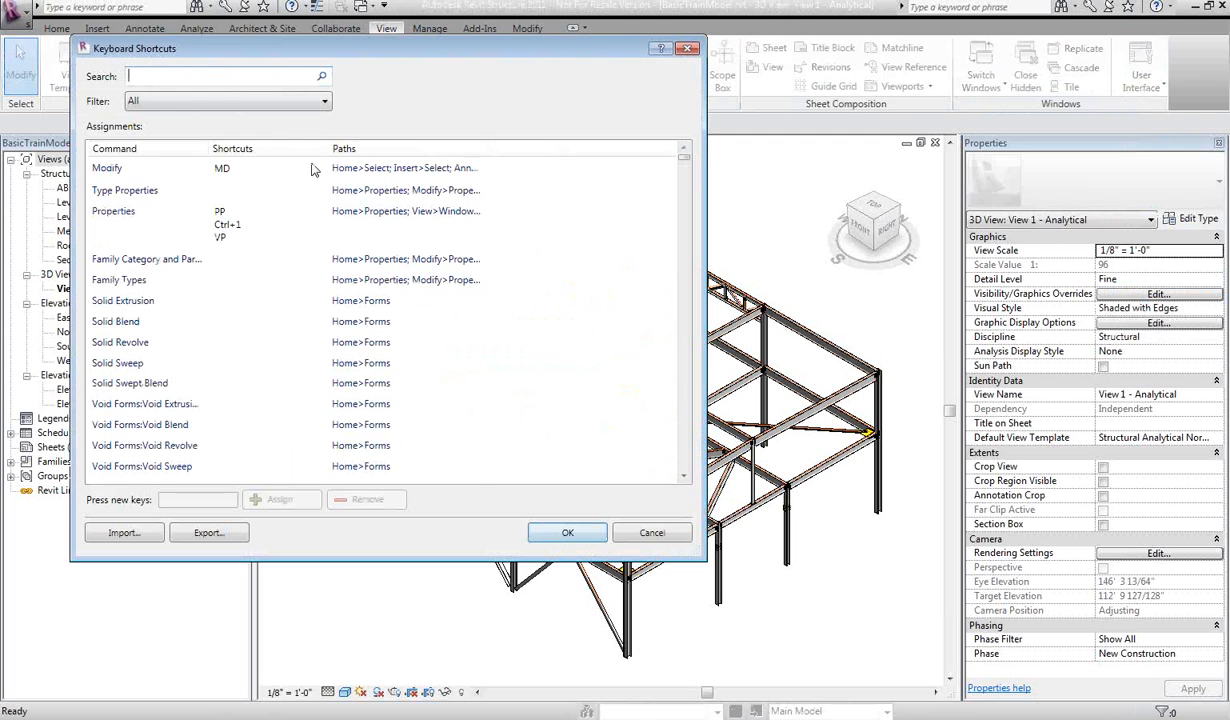
click(281, 101)
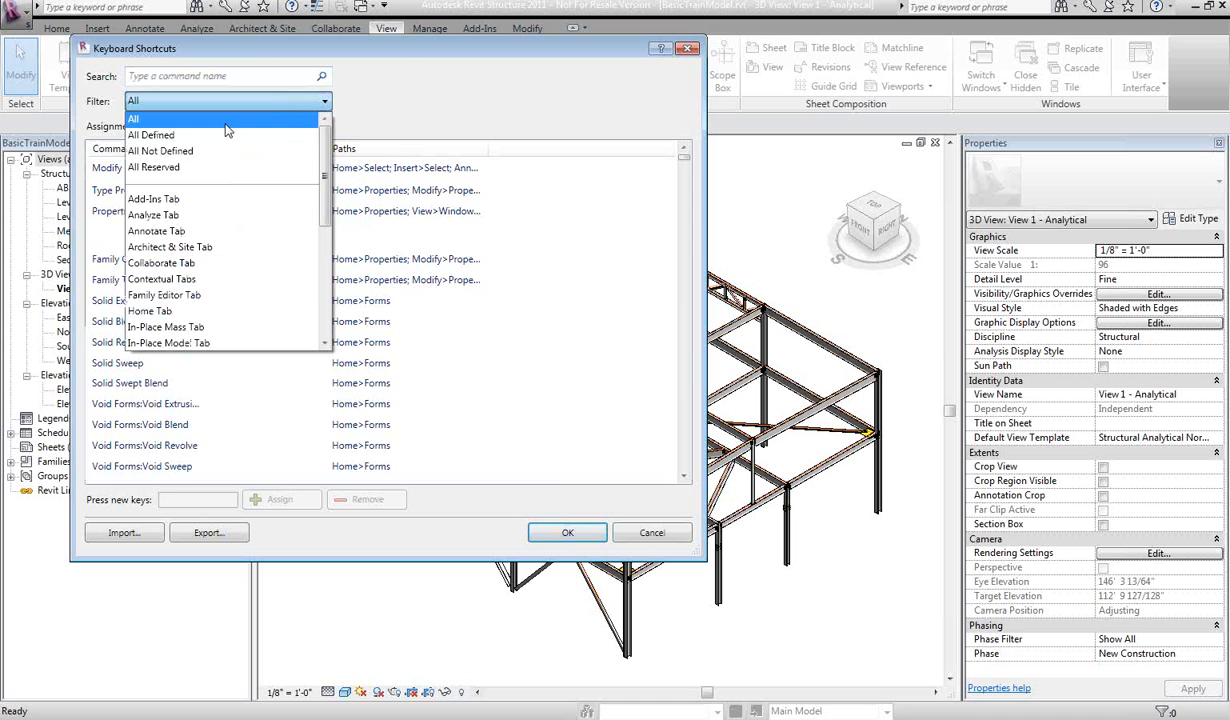
click(168, 199)
click(100, 388)
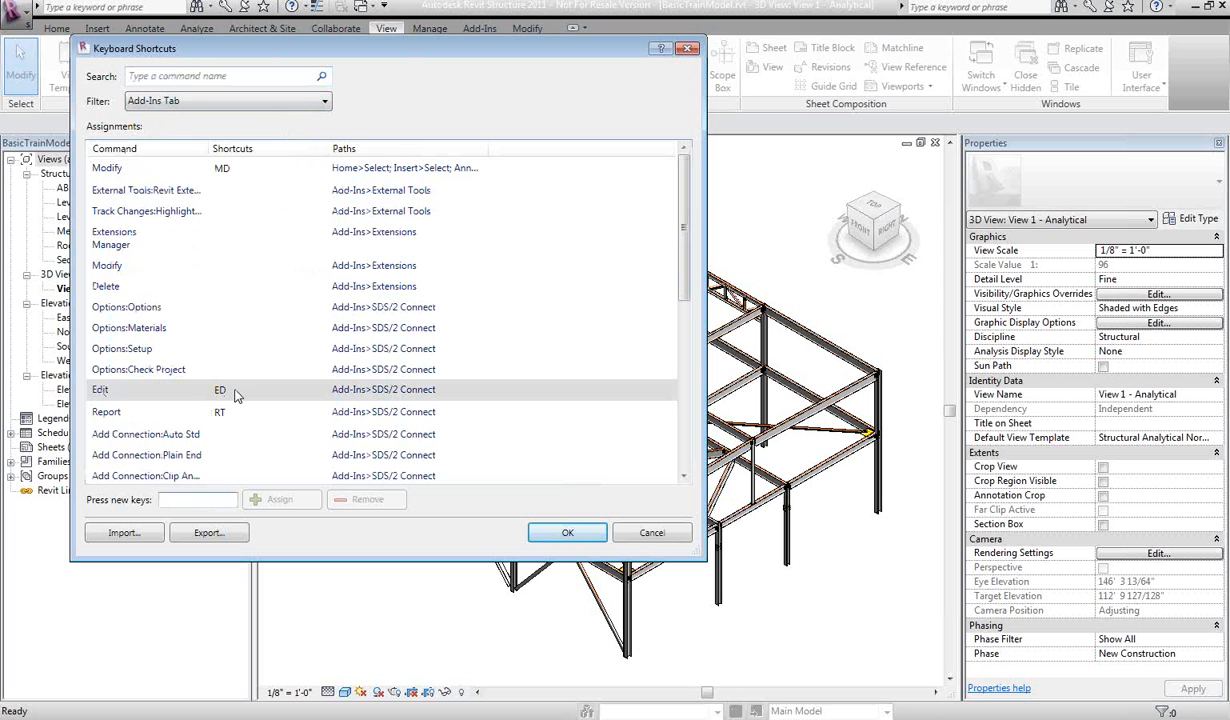
click(645, 533)
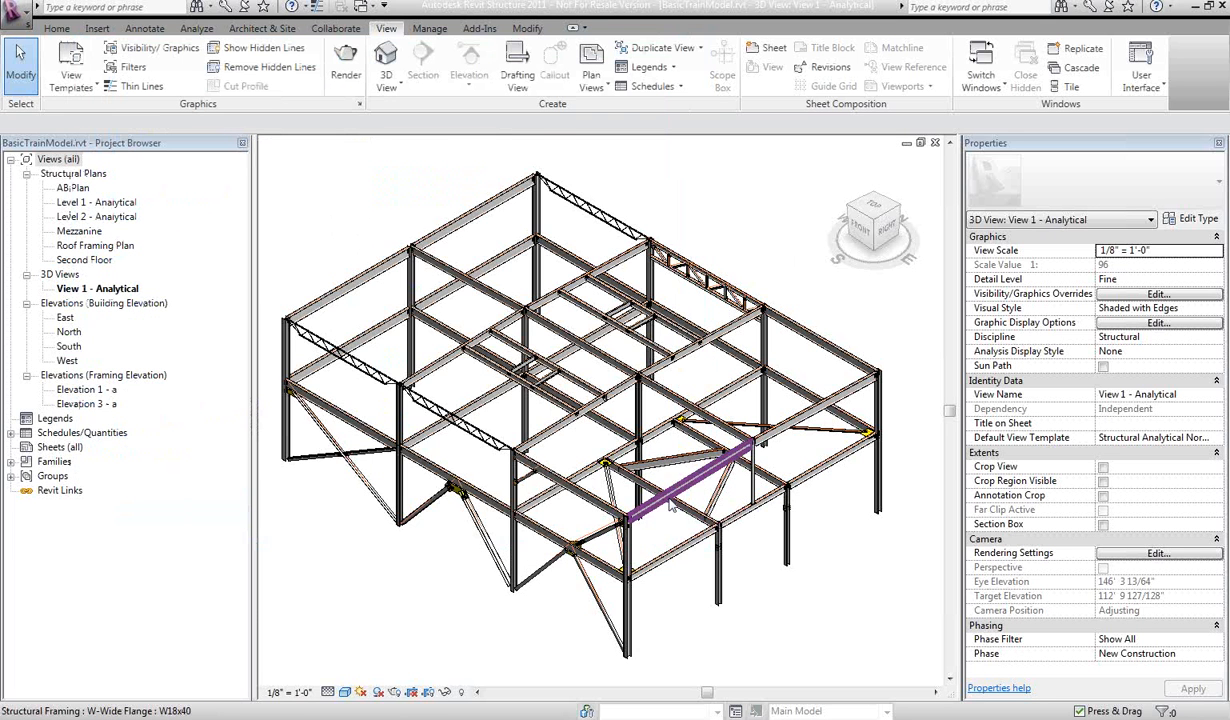
scroll(481, 363, up, 5)
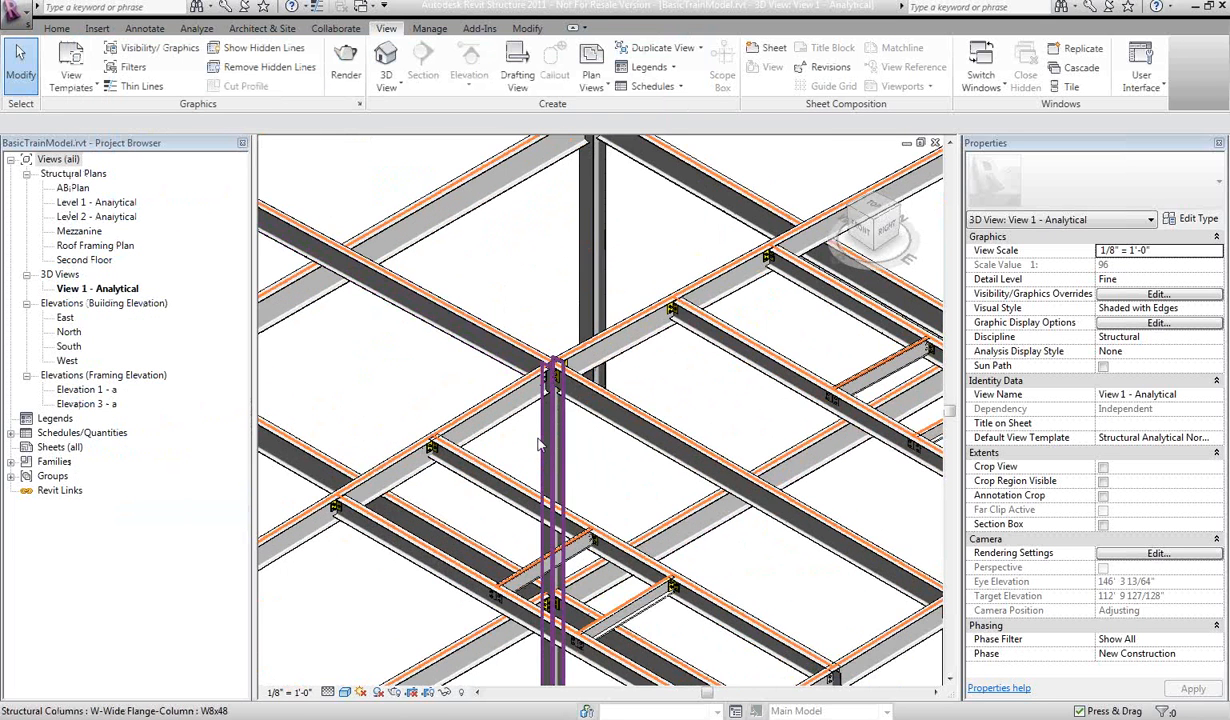
scroll(577, 431, up, 5)
scroll(630, 361, up, 1)
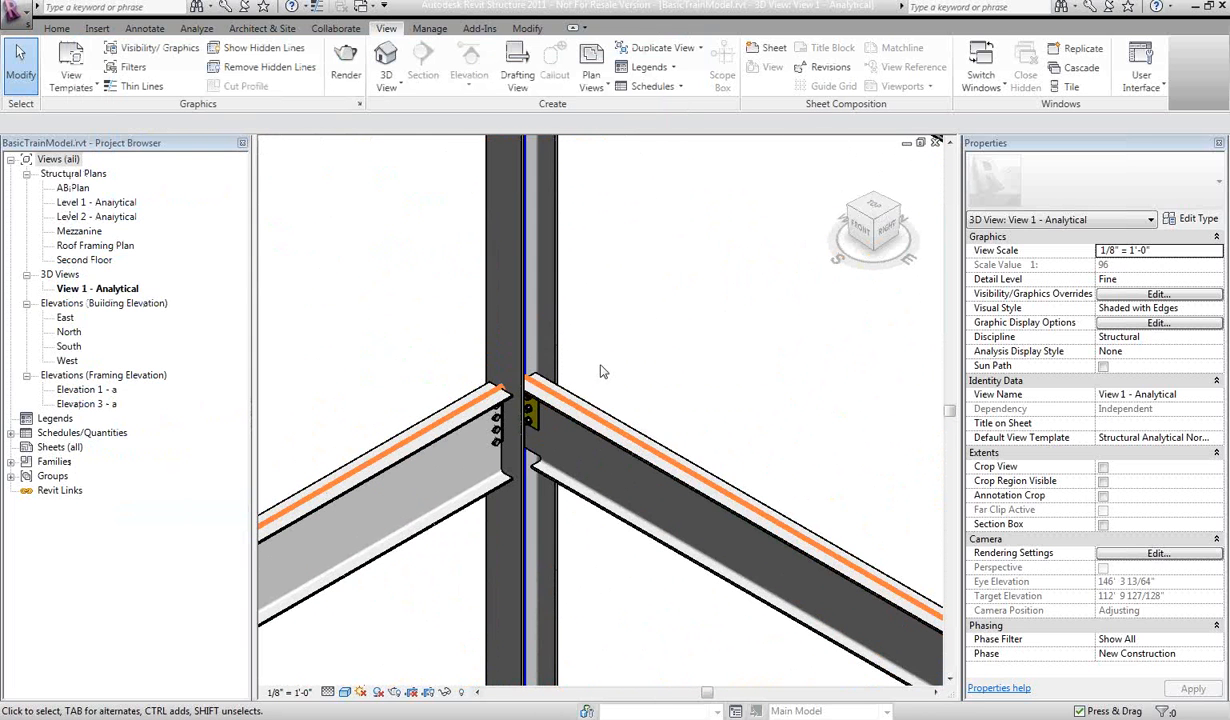
key(e)
key(d)
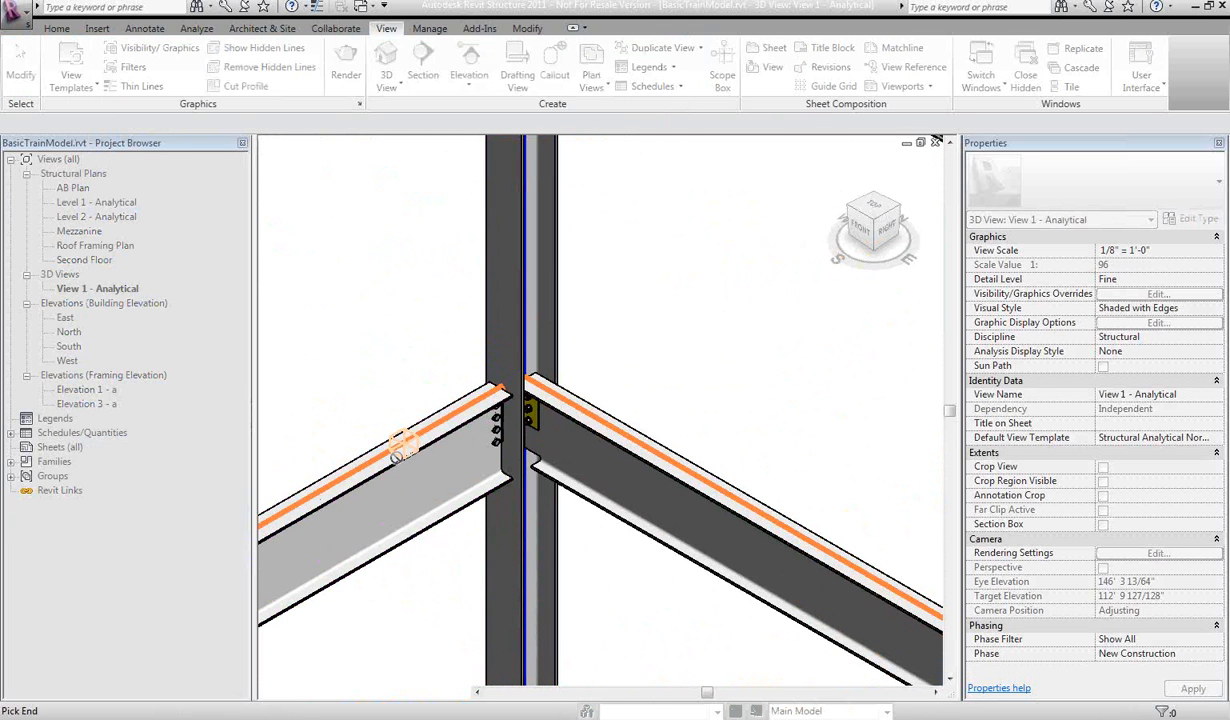
click(404, 443)
key(Escape)
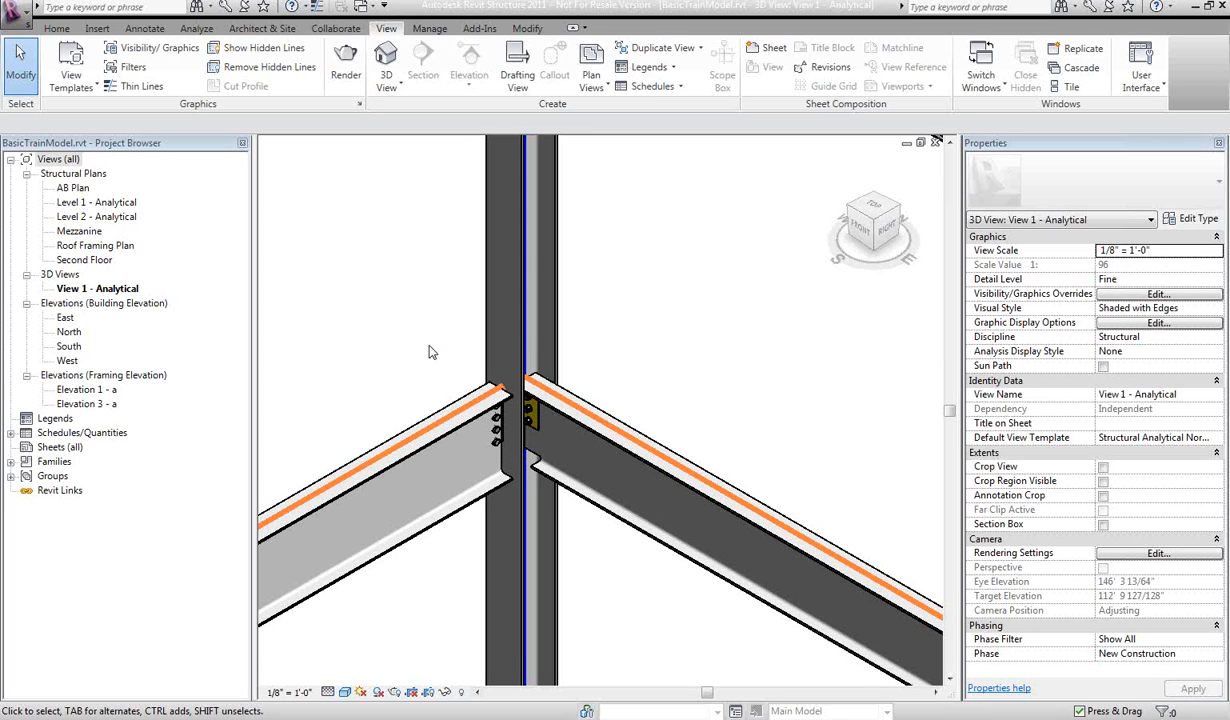
- Open the SDS/2 Connect connection node at the column end of the beam with the bolted connection for editing
scroll(428, 352, up, 2)
key(e)
key(d)
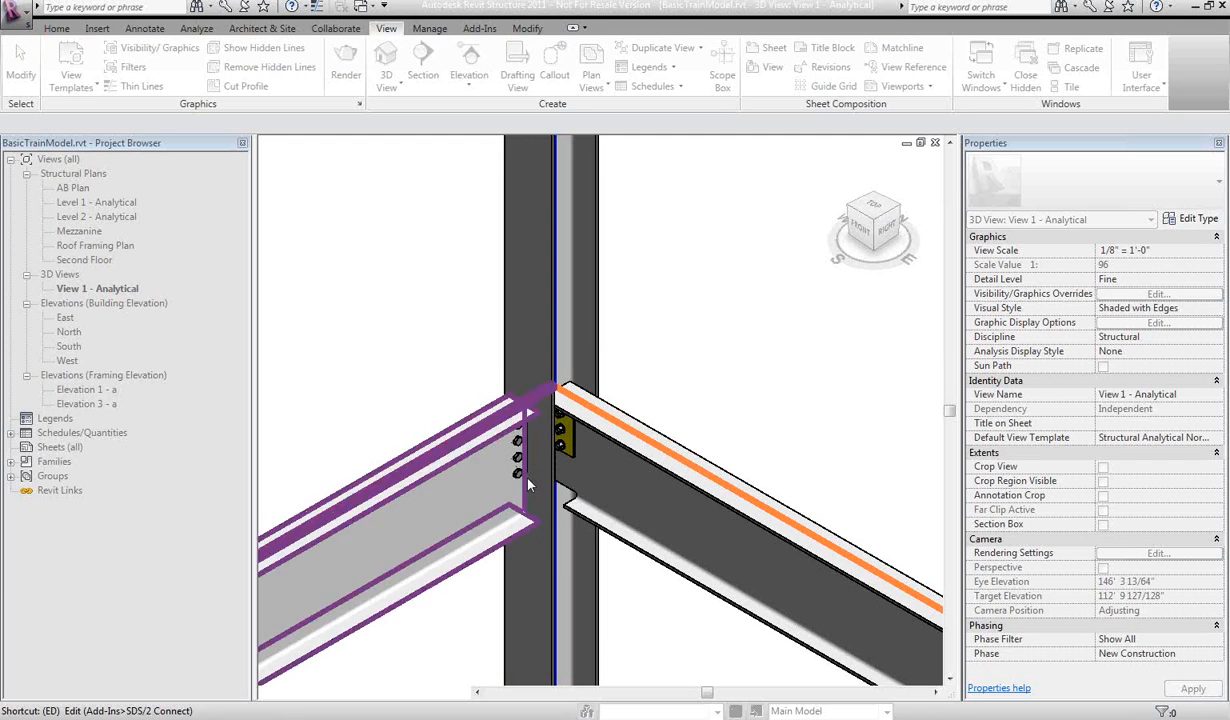
click(519, 441)
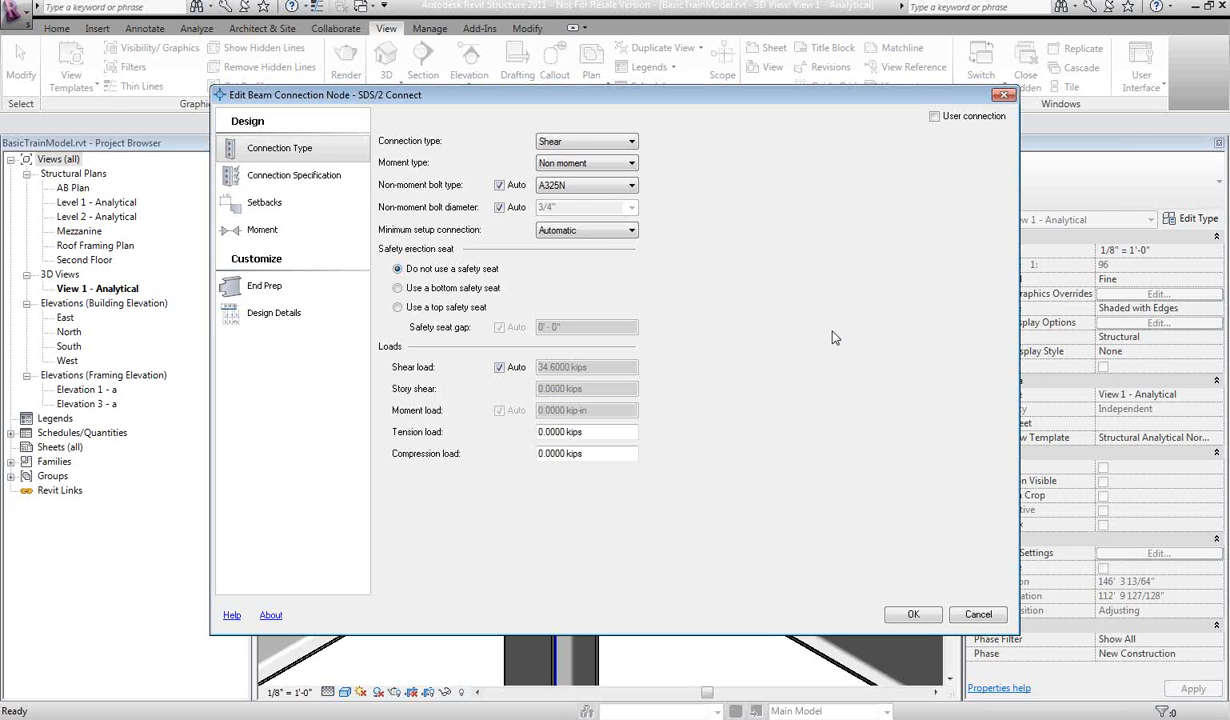
- Review the beam node's connection types, moment types, shear load override and Connection Specification options, keeping Shear, Non moment and the automatic load
click(592, 142)
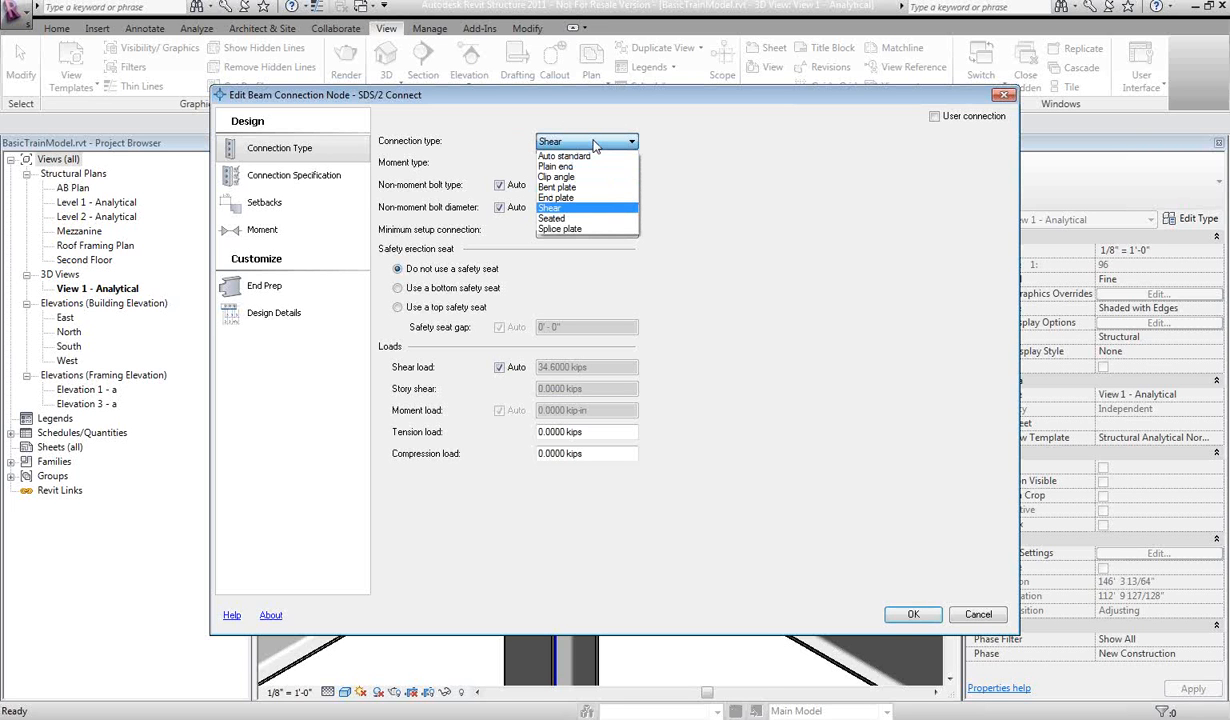
click(595, 143)
click(600, 164)
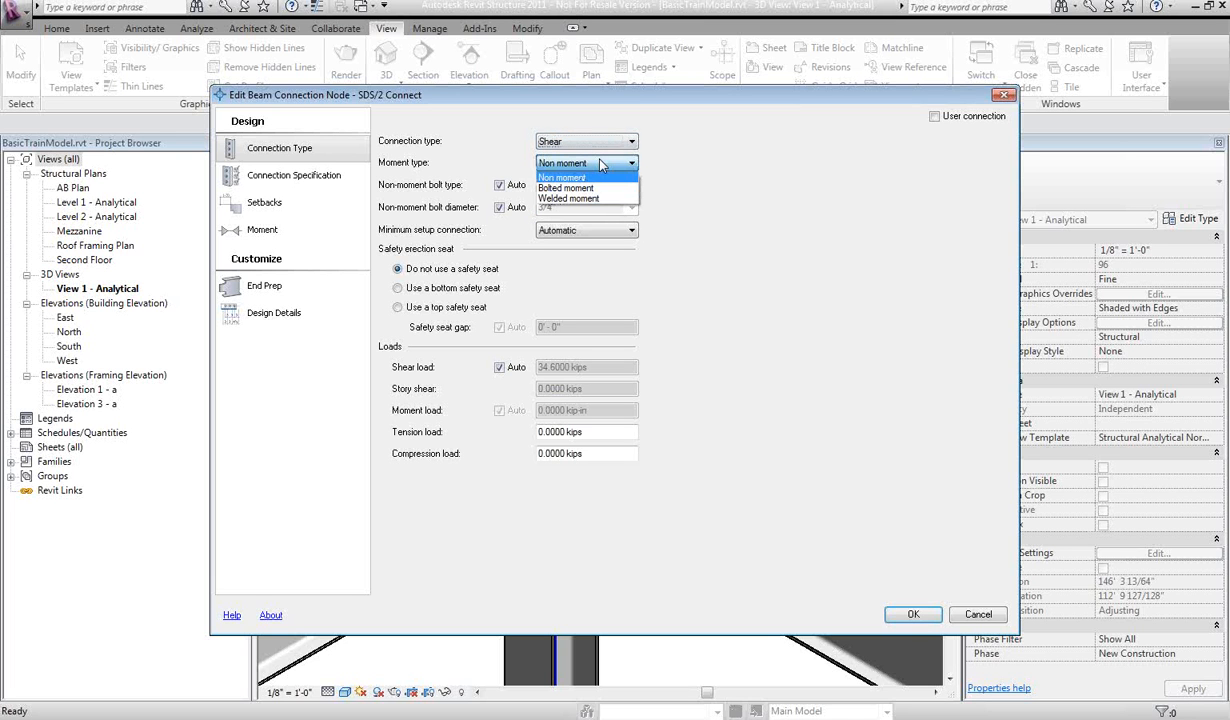
click(601, 165)
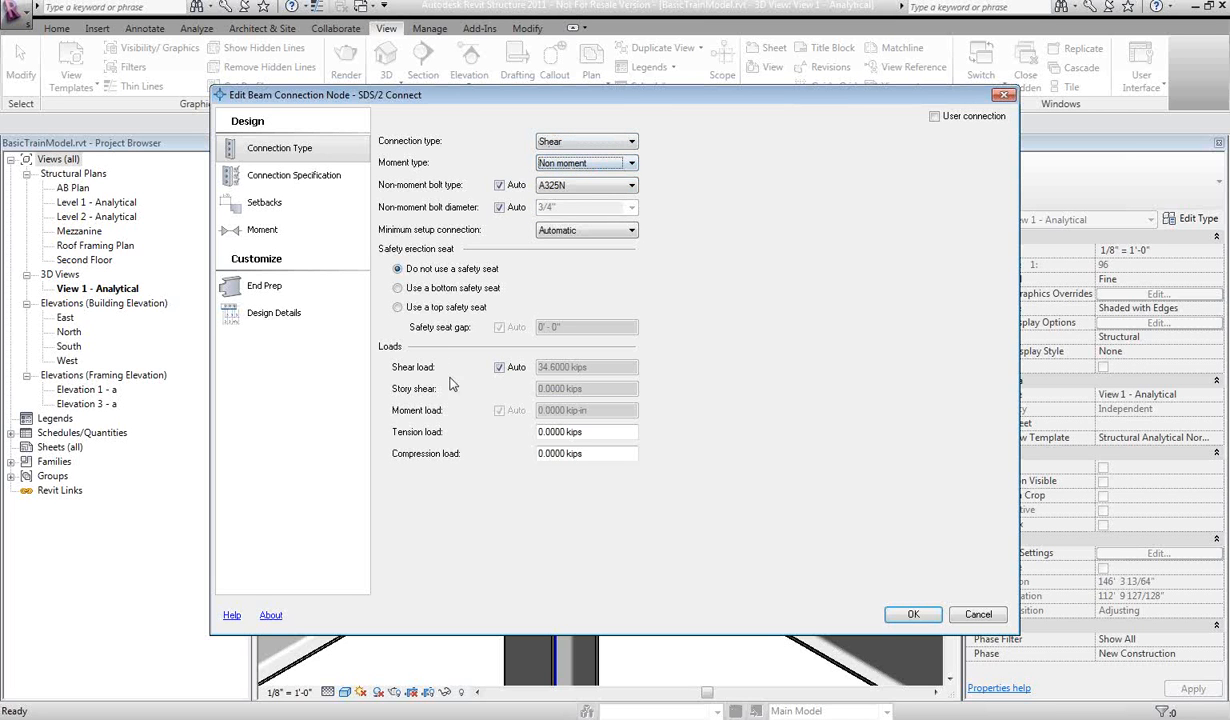
click(503, 368)
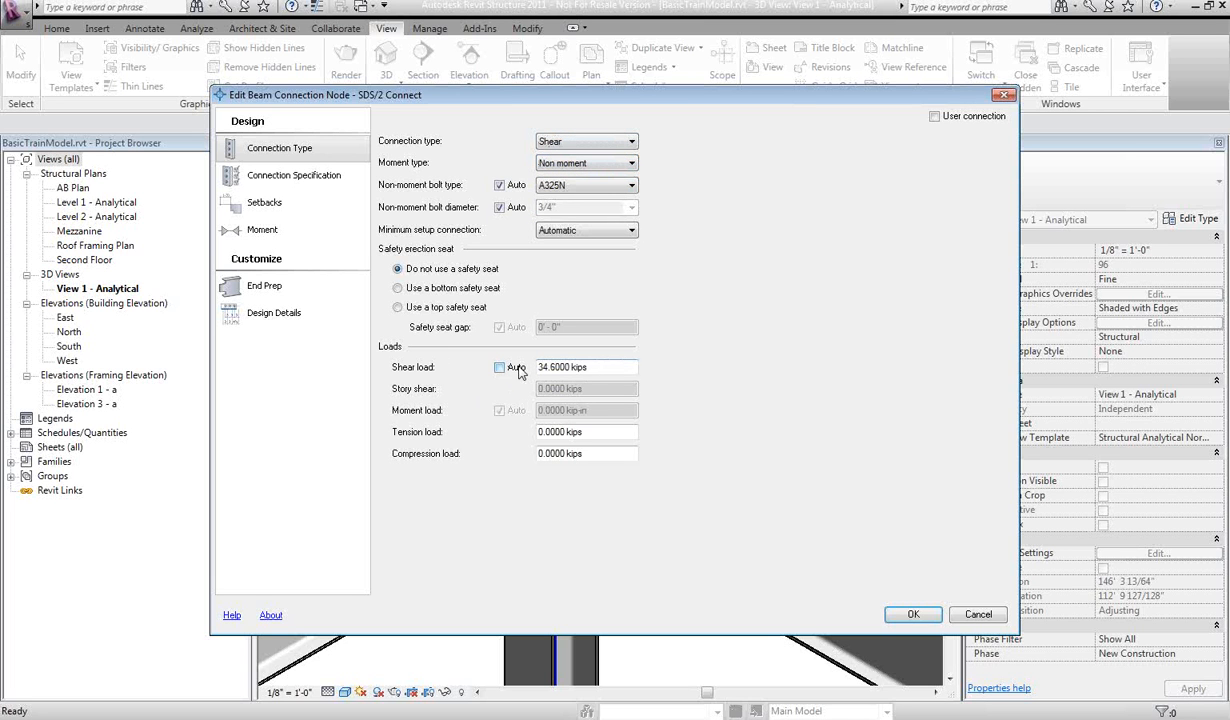
click(501, 367)
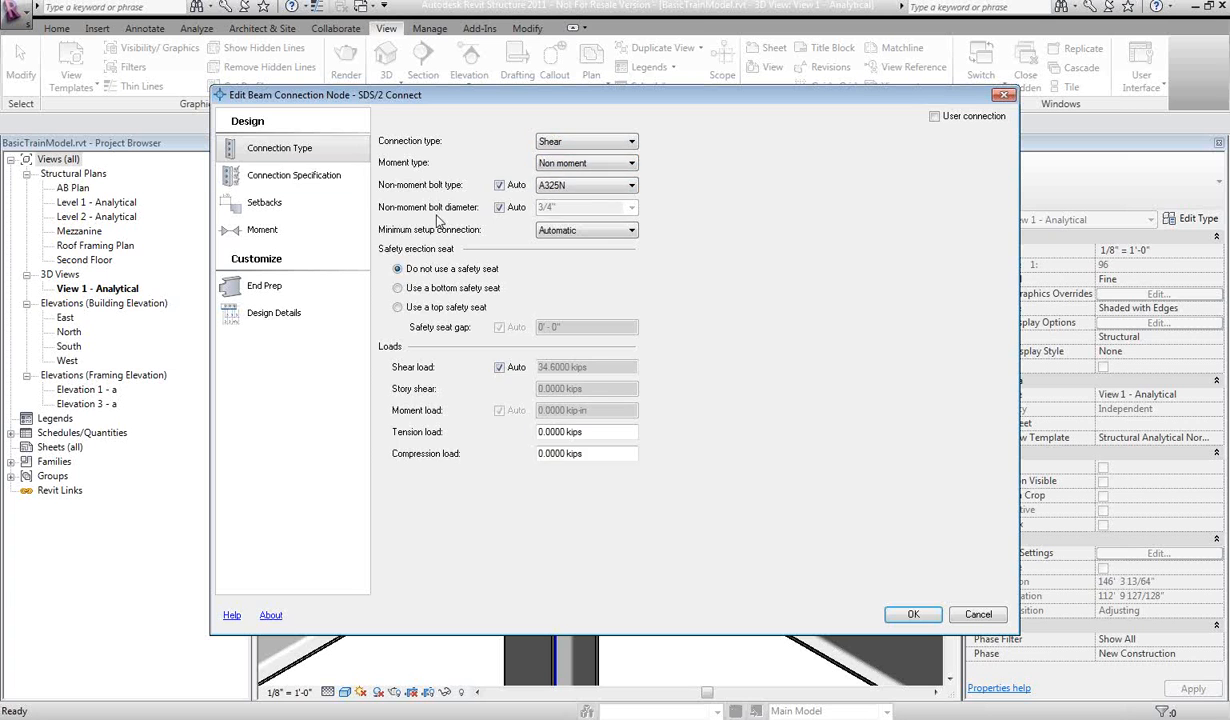
click(300, 175)
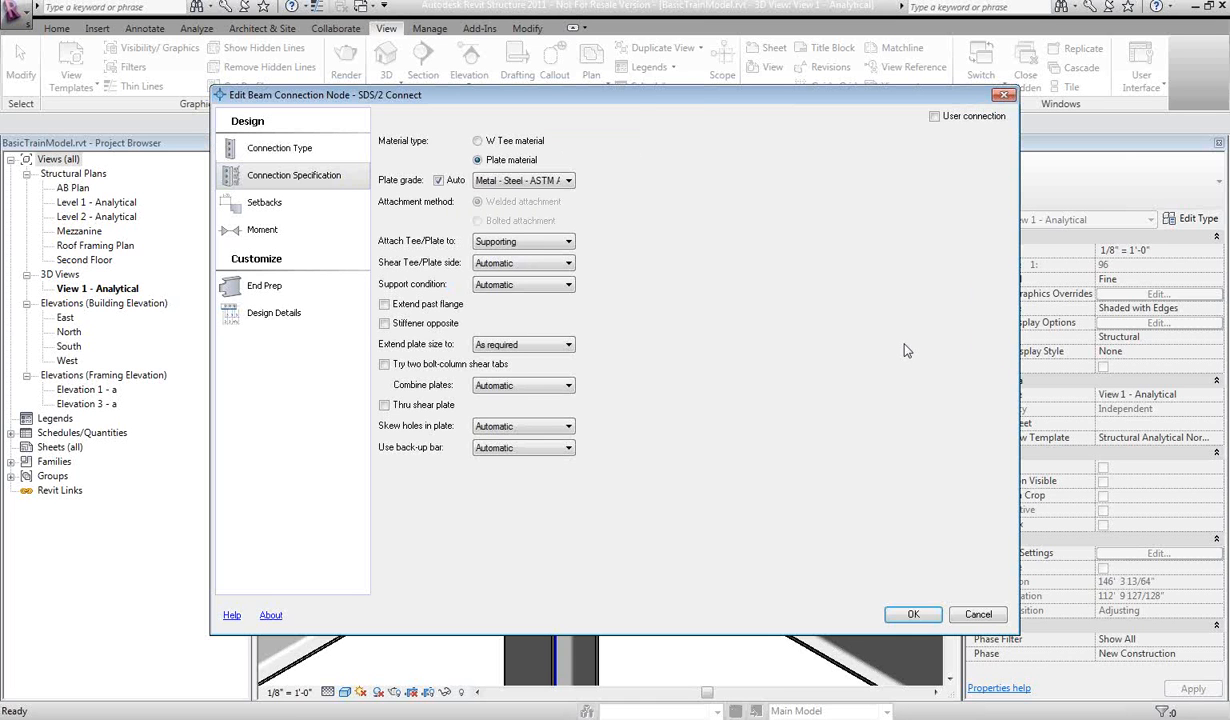
- Try the Extend past flange option in the beam node's Connection Specification, and close the node without saving
click(385, 304)
click(385, 304)
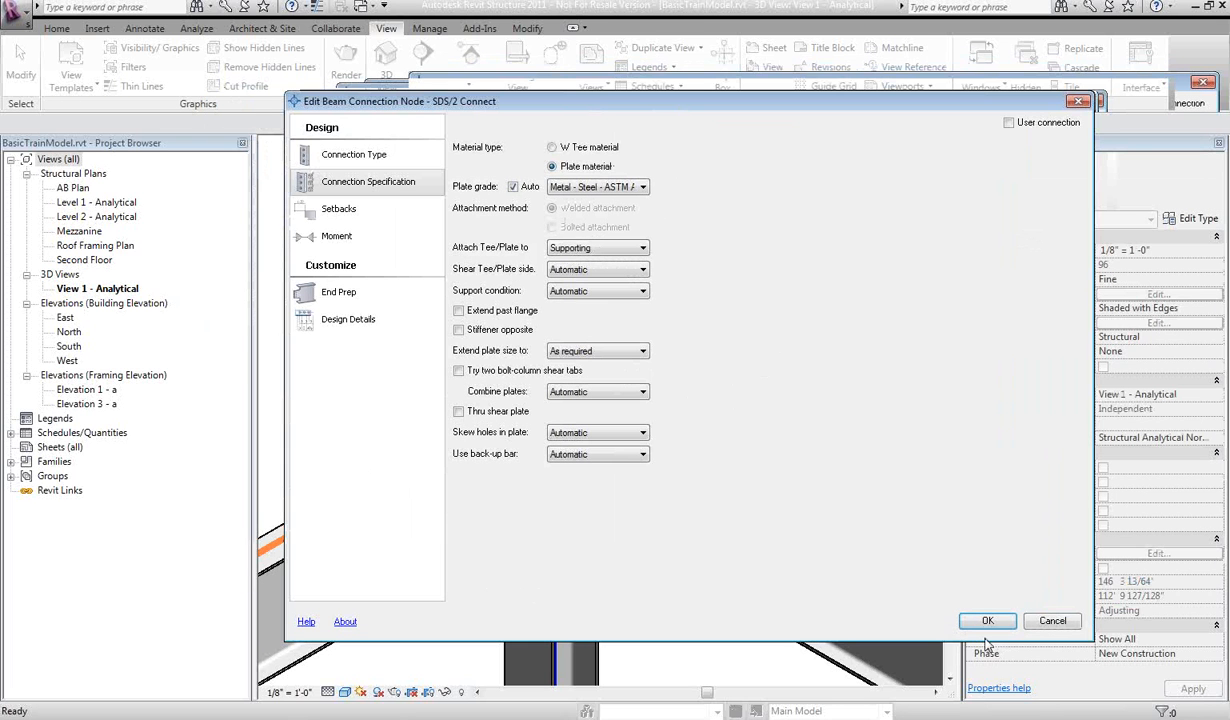
click(1050, 624)
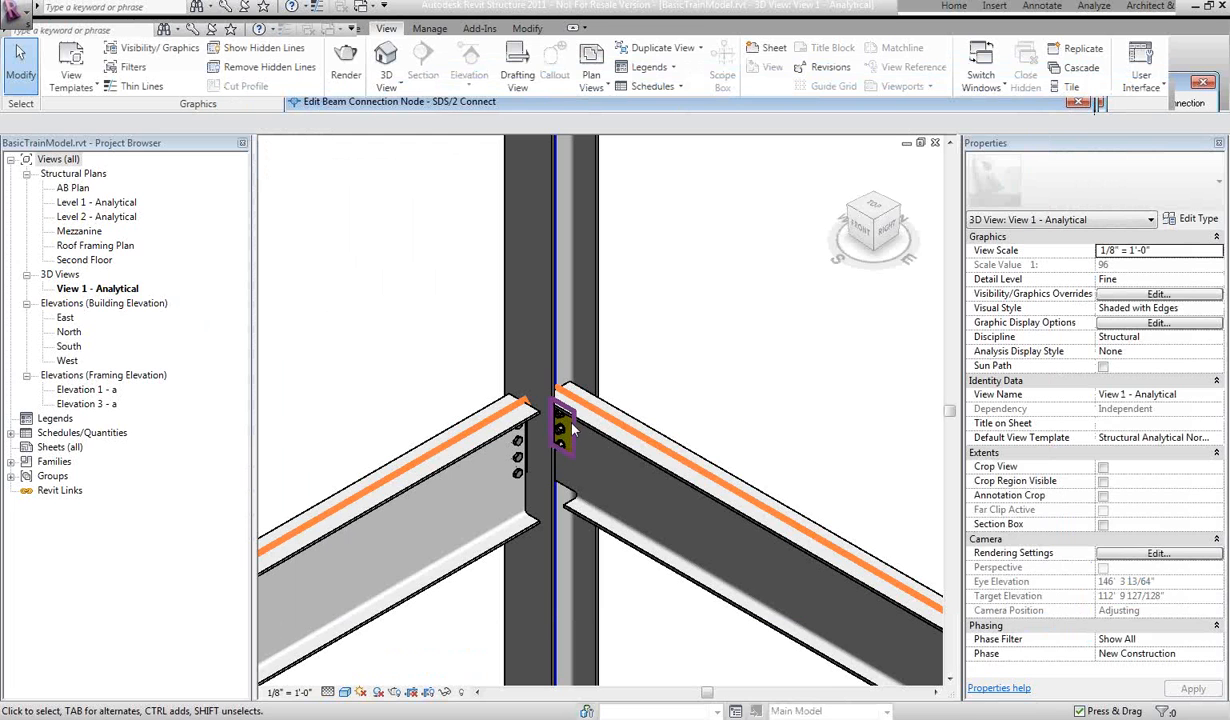
- Open the SDS/2 Connect connection node of the beam framing into the column web and set its moment type to Welded moment
key(e)
key(d)
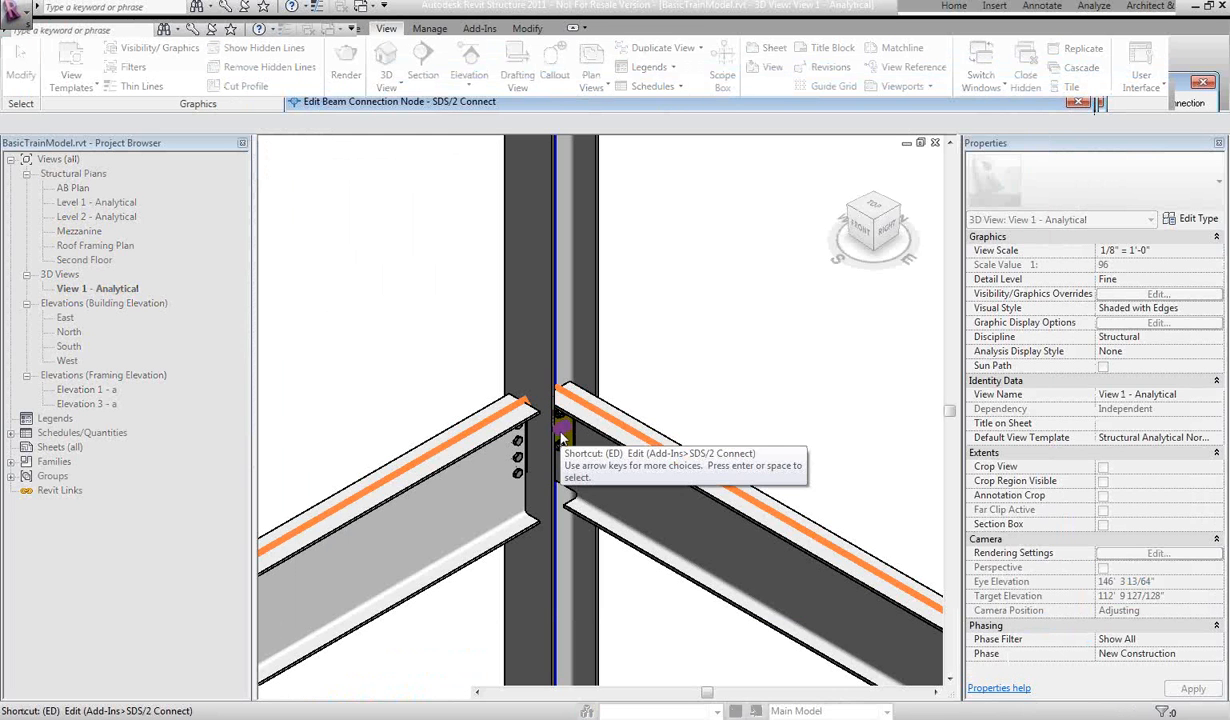
click(562, 437)
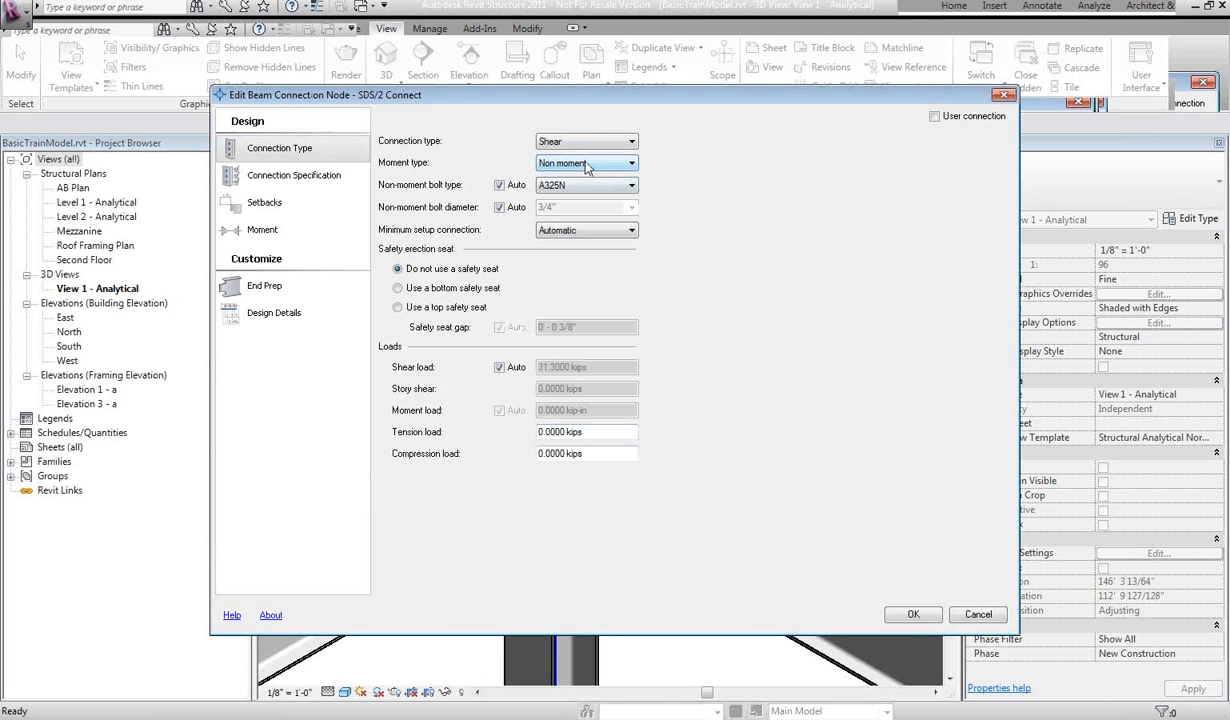
click(585, 164)
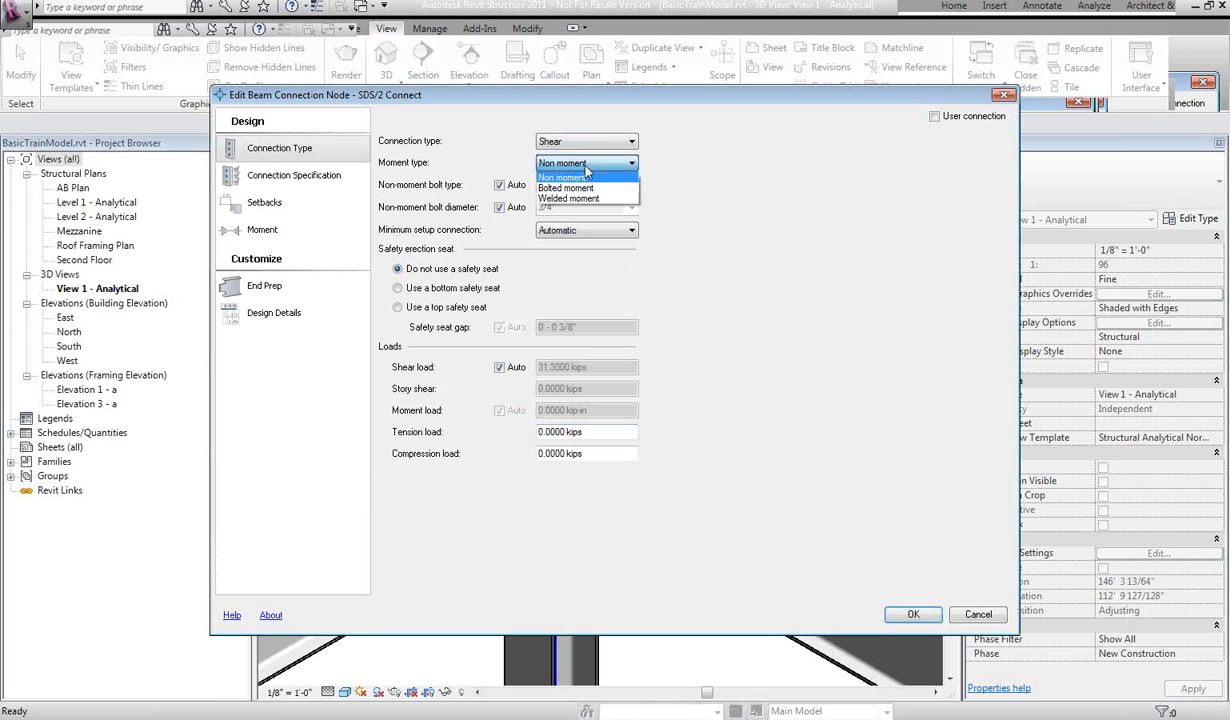
click(568, 198)
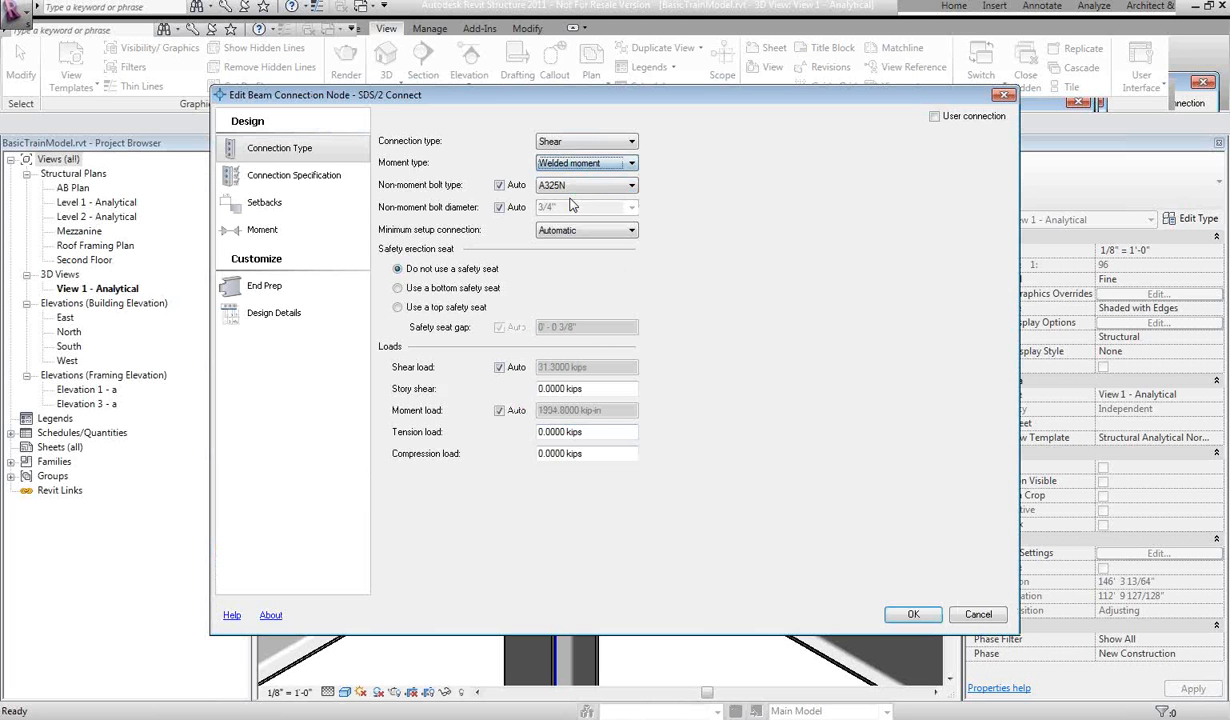
click(577, 164)
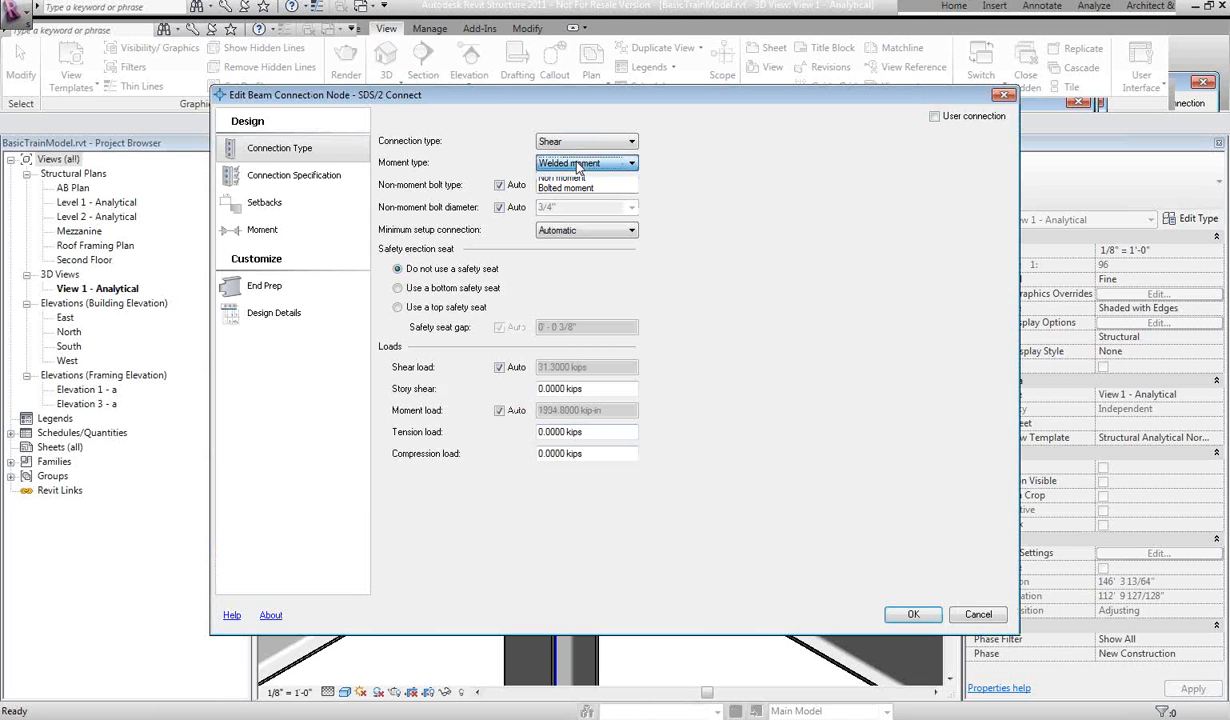
click(577, 164)
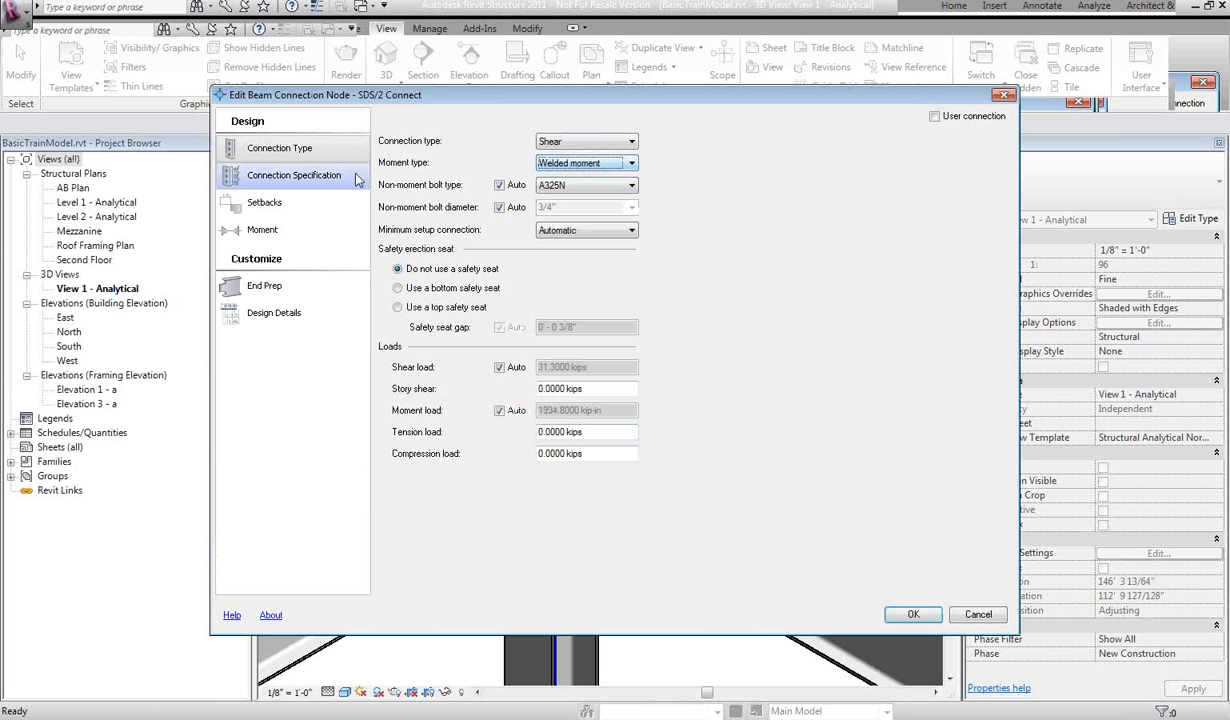
- Review the node's doubler and stiffener design options for the moment connection, and apply the welded moment connection to the beam
click(292, 232)
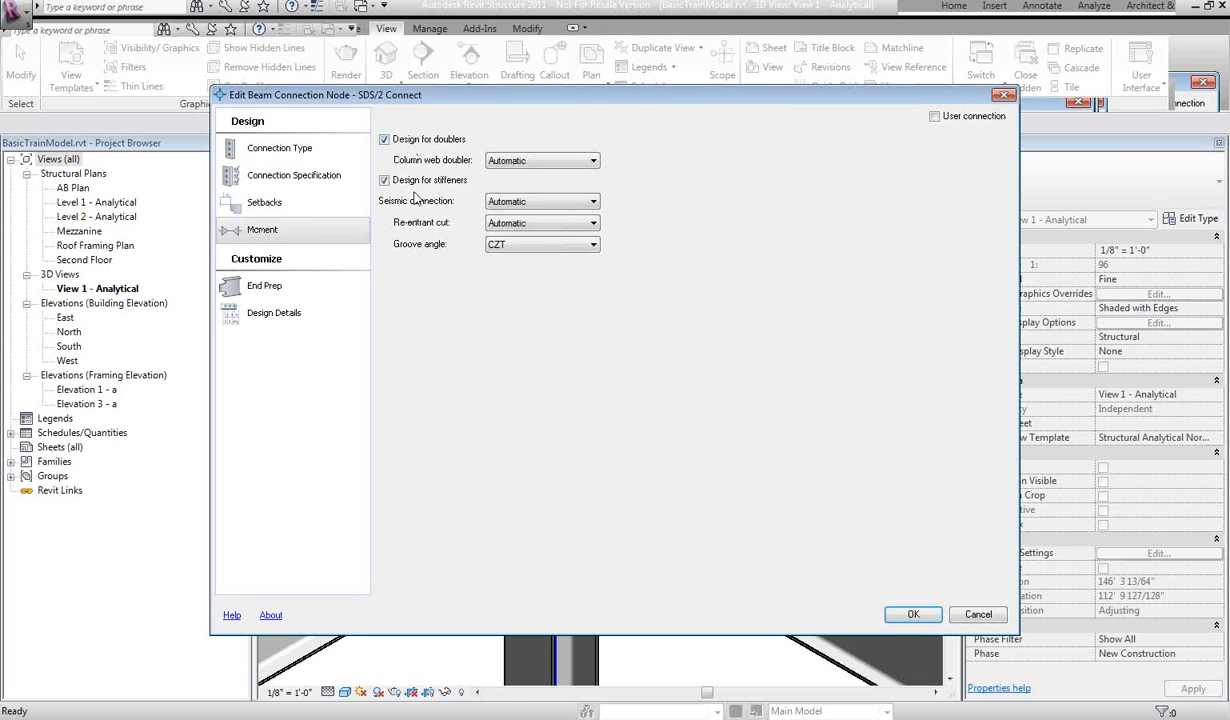
click(427, 142)
click(384, 139)
click(912, 612)
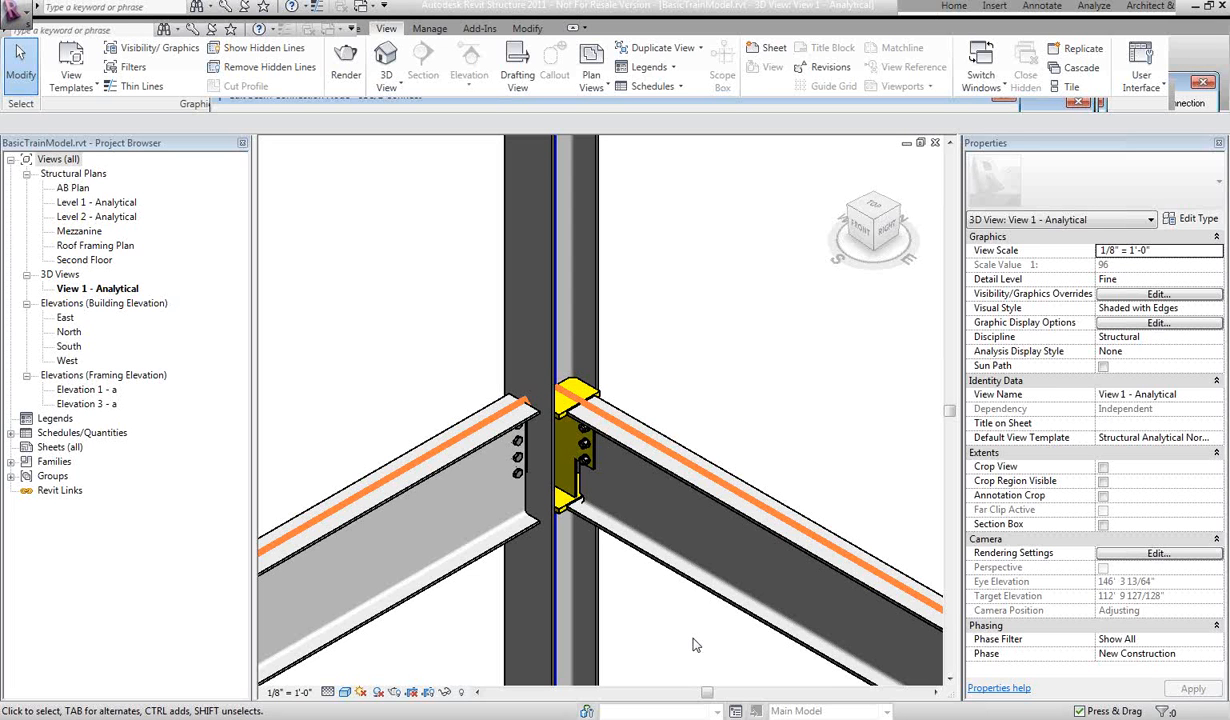
- Open the connection node of the W21x44 beam at the column flange and review its End Prep and shear tab Design Details
key(e)
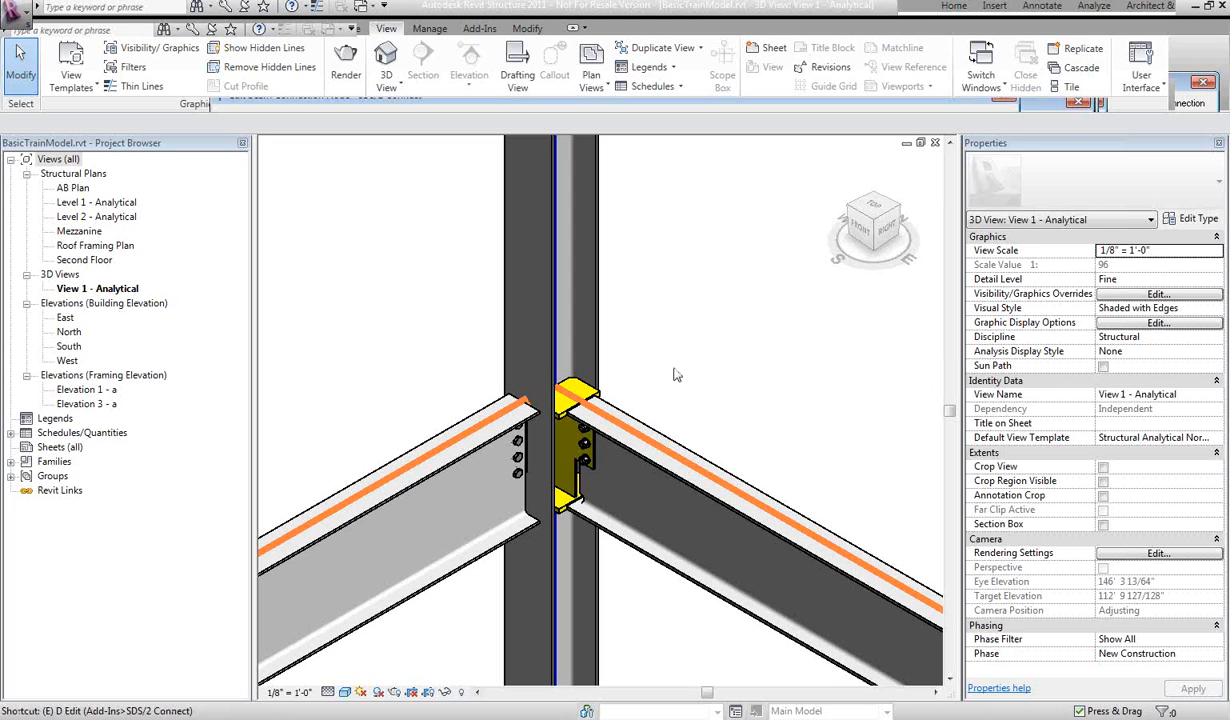
key(d)
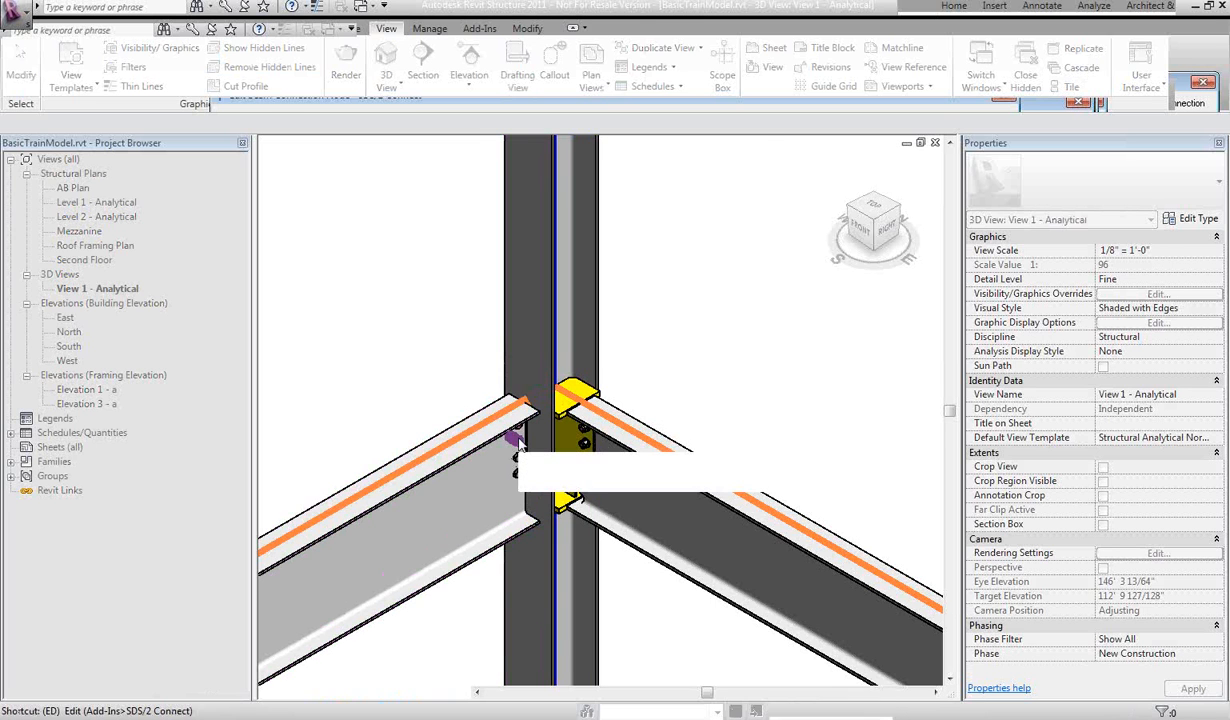
click(503, 428)
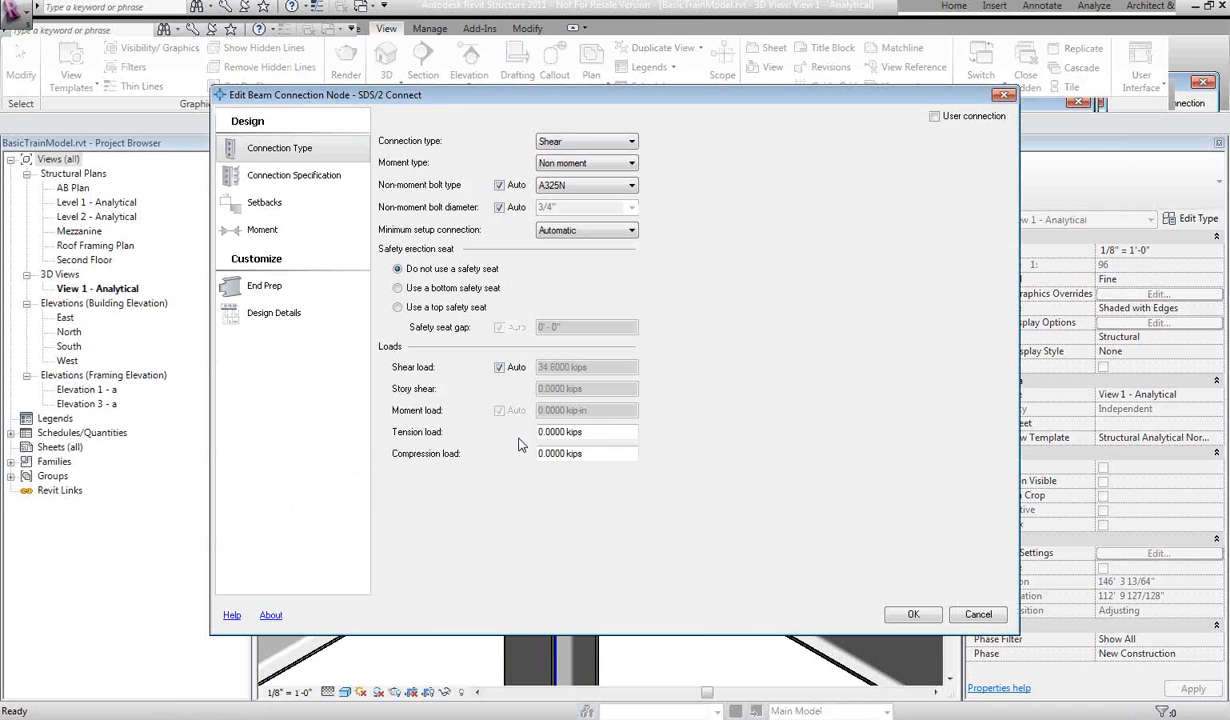
click(272, 287)
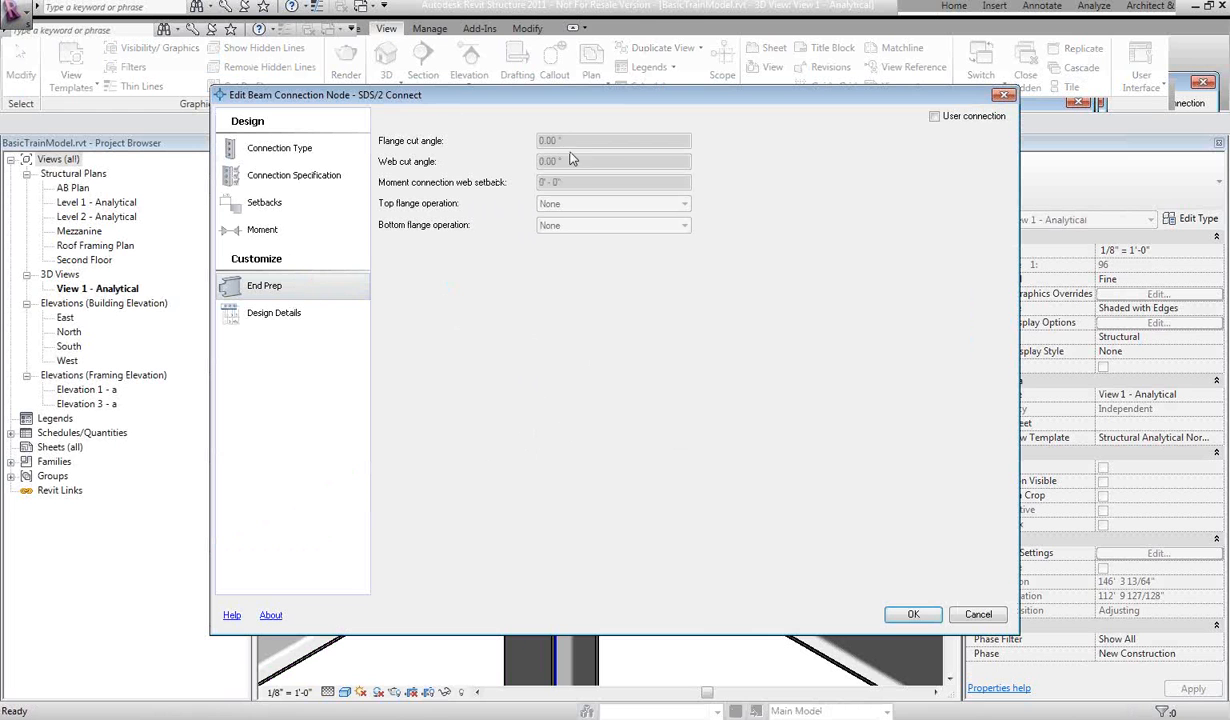
click(288, 313)
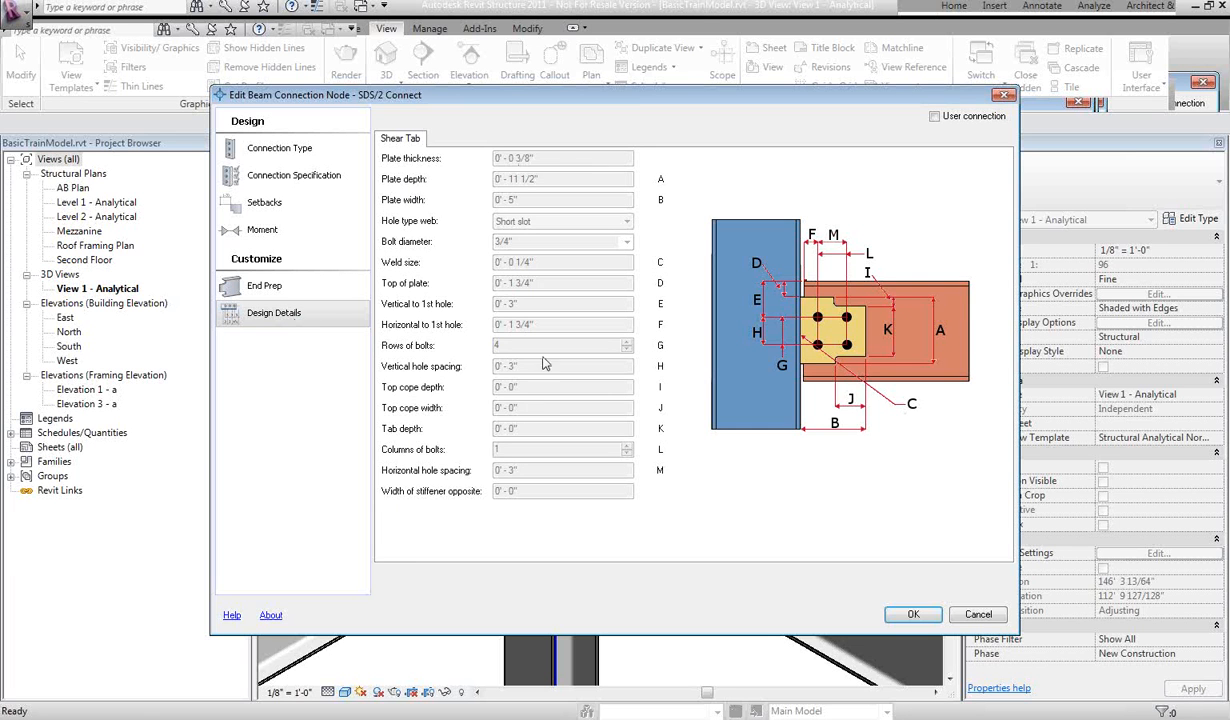
- Make the shear tab a user connection with 5 rows of bolts and apply the change
click(935, 117)
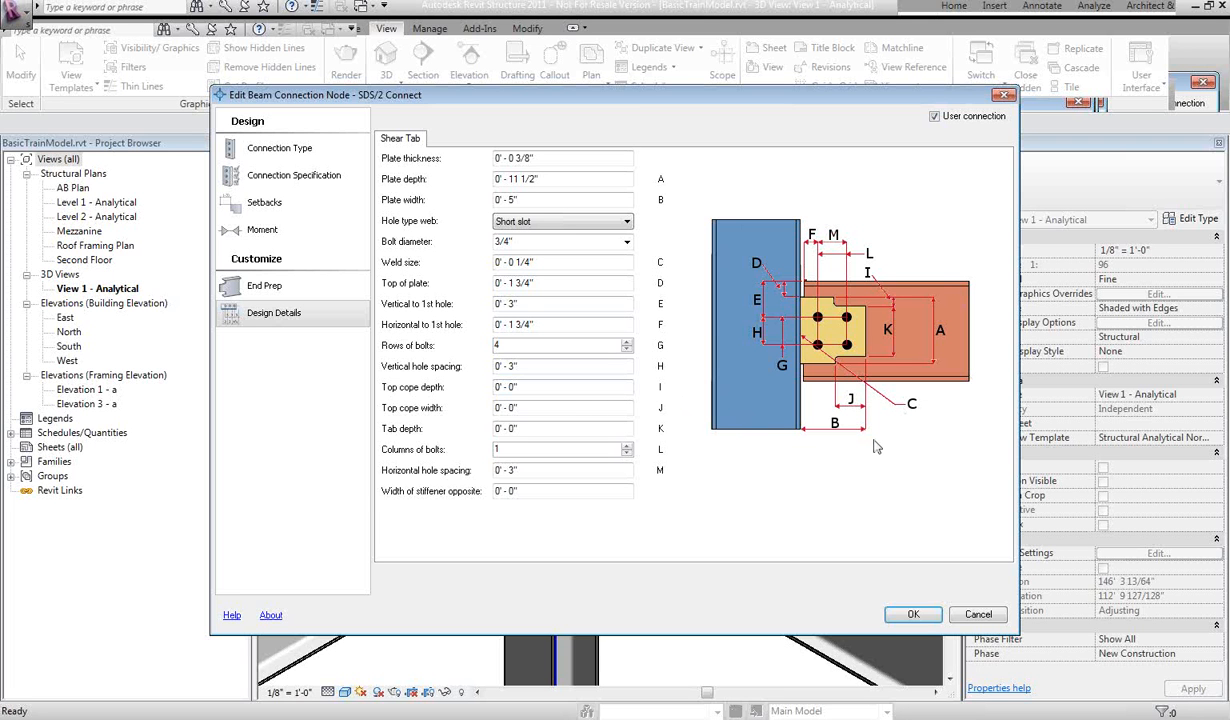
click(567, 346)
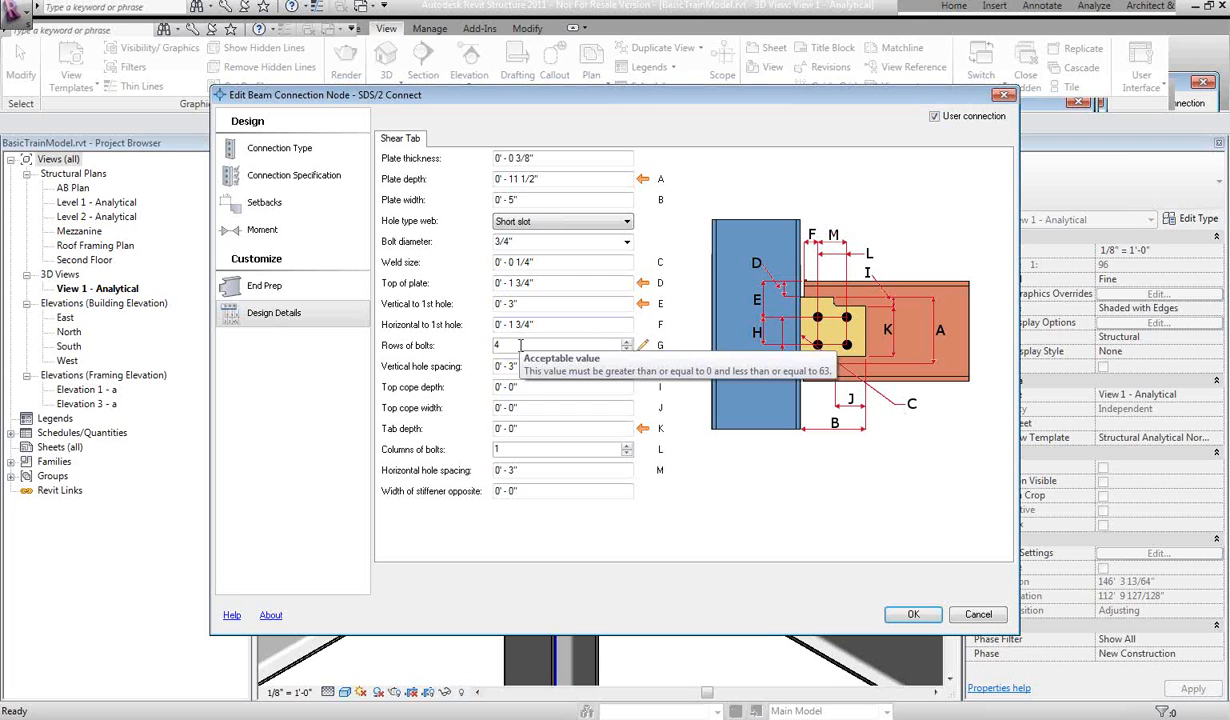
drag(512, 345, 449, 342)
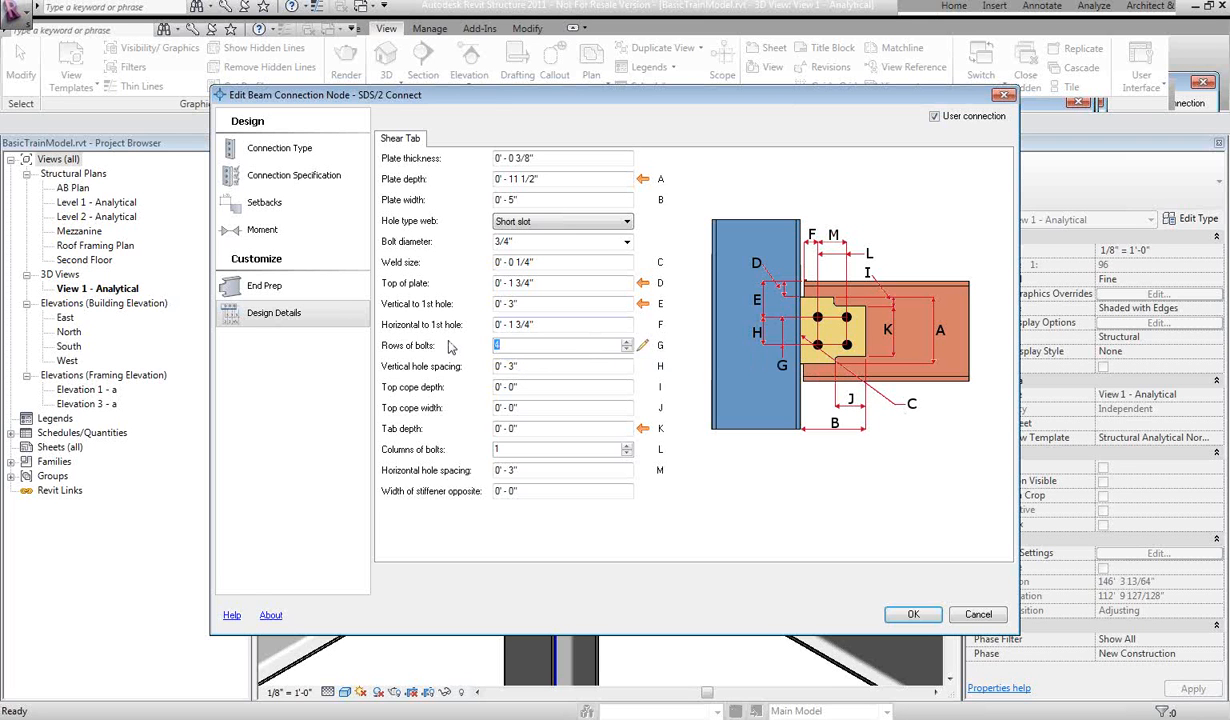
text(5)
key(Tab)
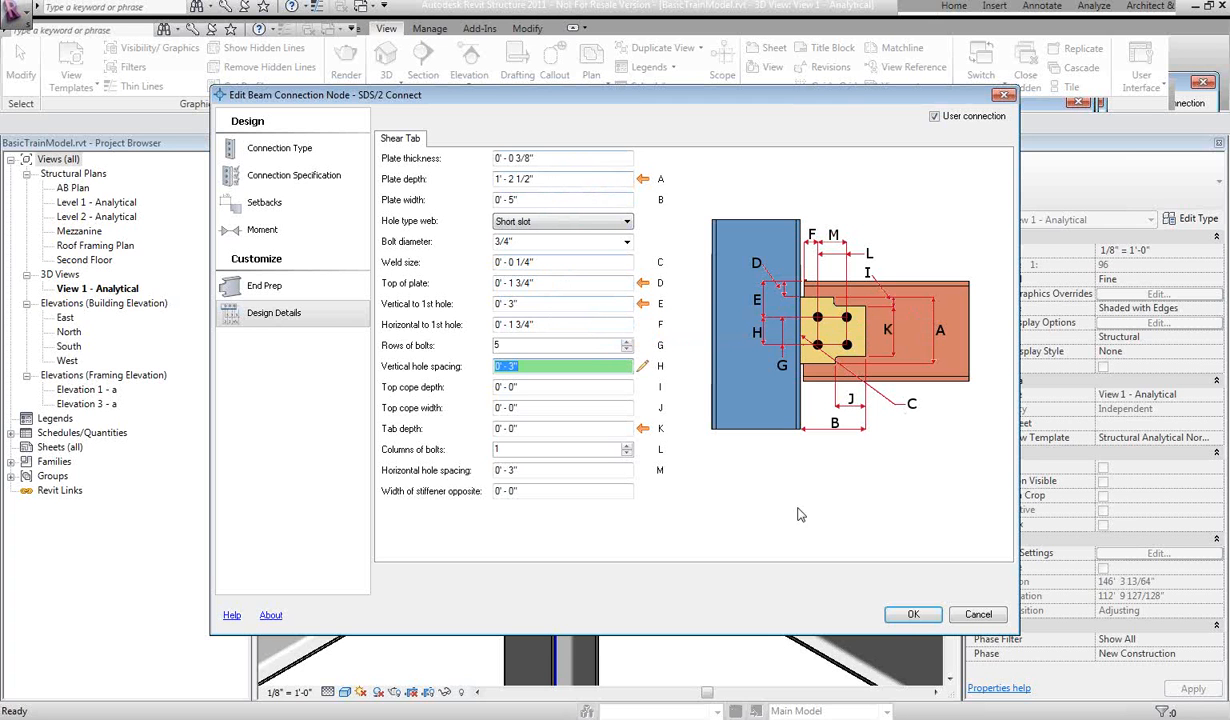
click(911, 615)
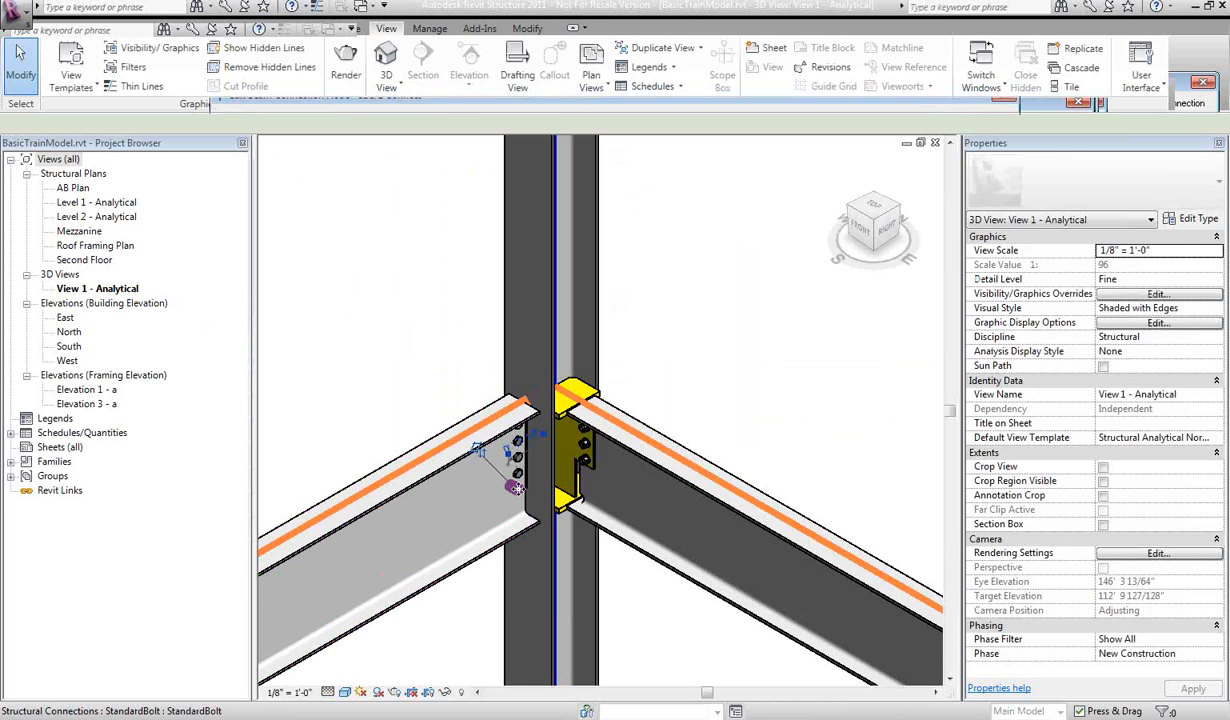
- Inspect the lowest bolt of the W21x44 beam's shear tab in the 3D view
click(515, 490)
mouse_move(515, 490)
shift+middle_down()
mouse_move(804, 461)
mouse_move(830, 440)
mouse_move(495, 490)
shift+middle_up()
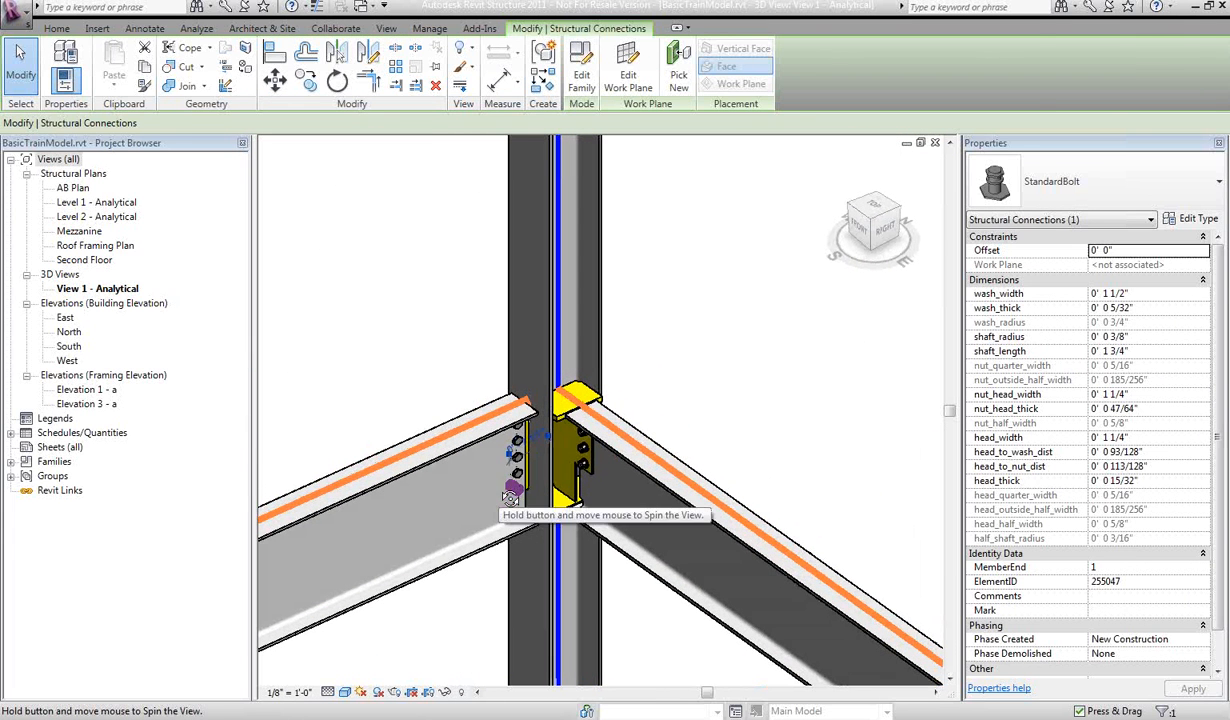
click(745, 356)
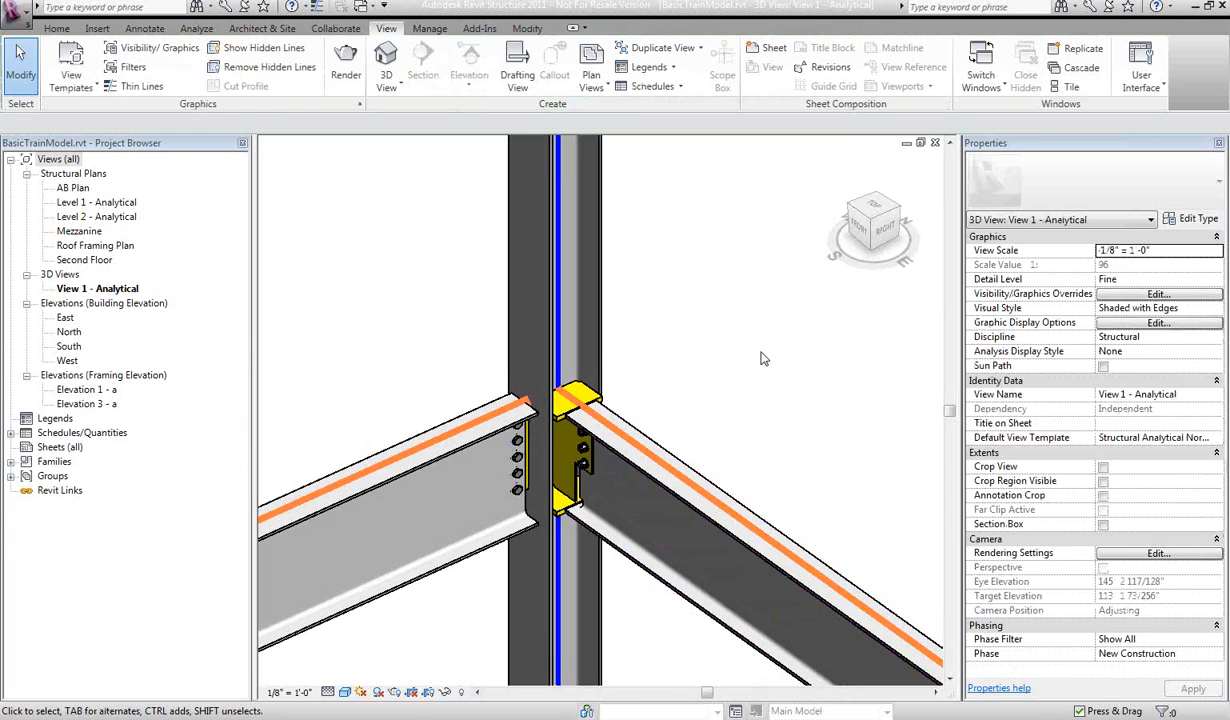
- Generate the SDS/2 Connect design report for the W21x44 beam's column end and look through its full contents
click(477, 28)
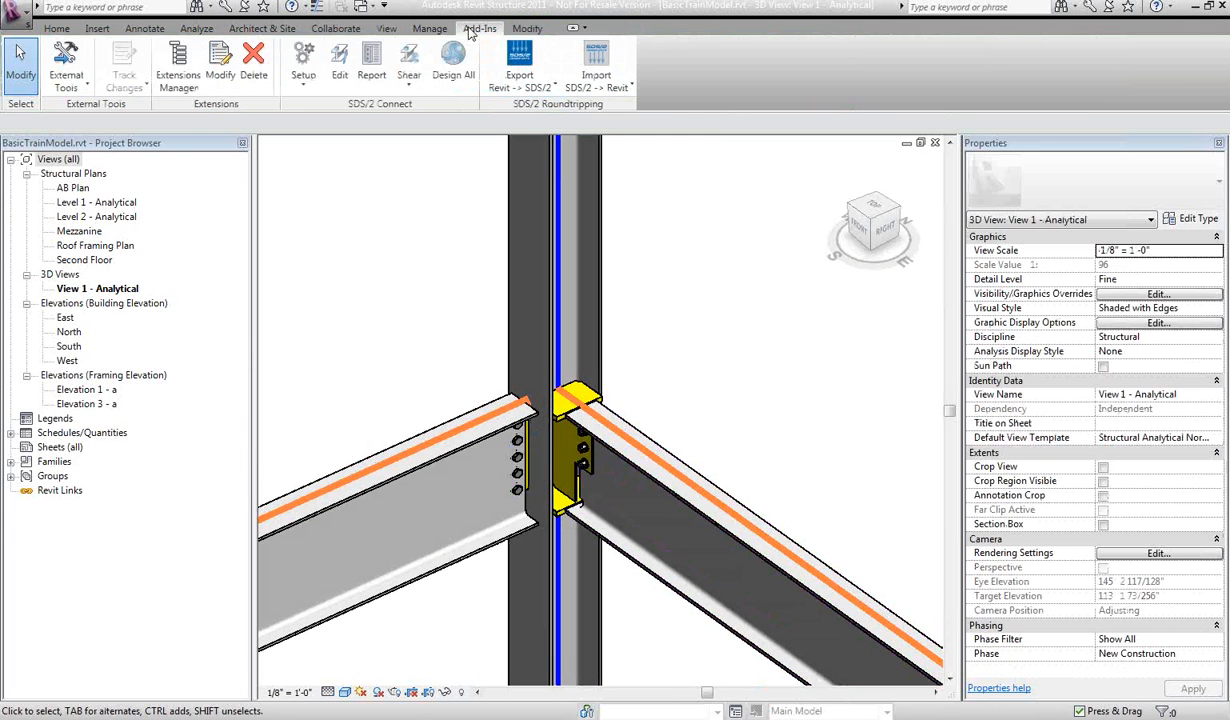
click(371, 58)
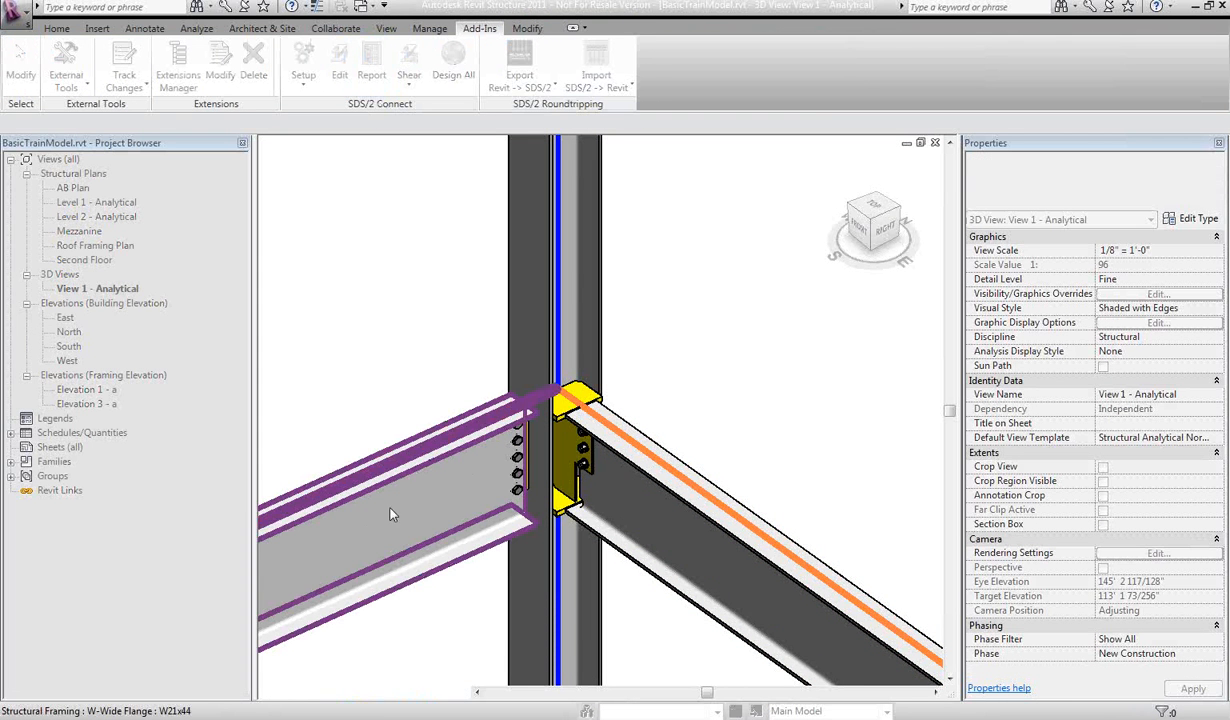
click(506, 470)
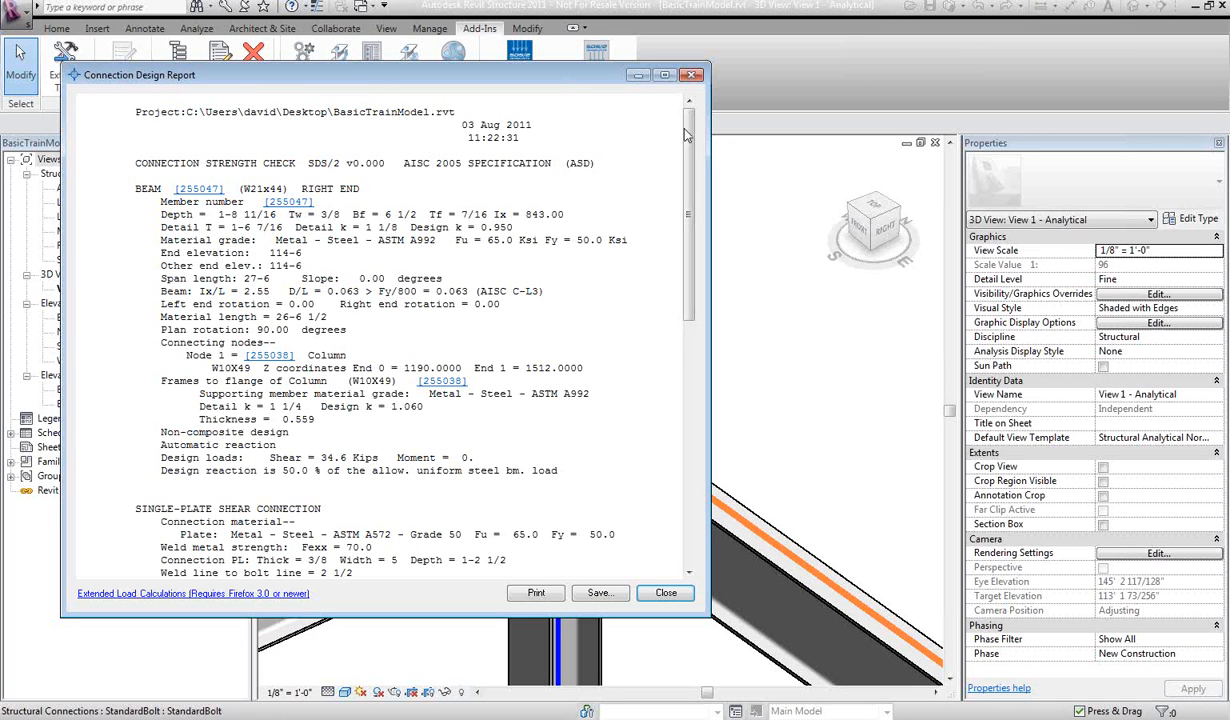
scroll(646, 155, down, 14)
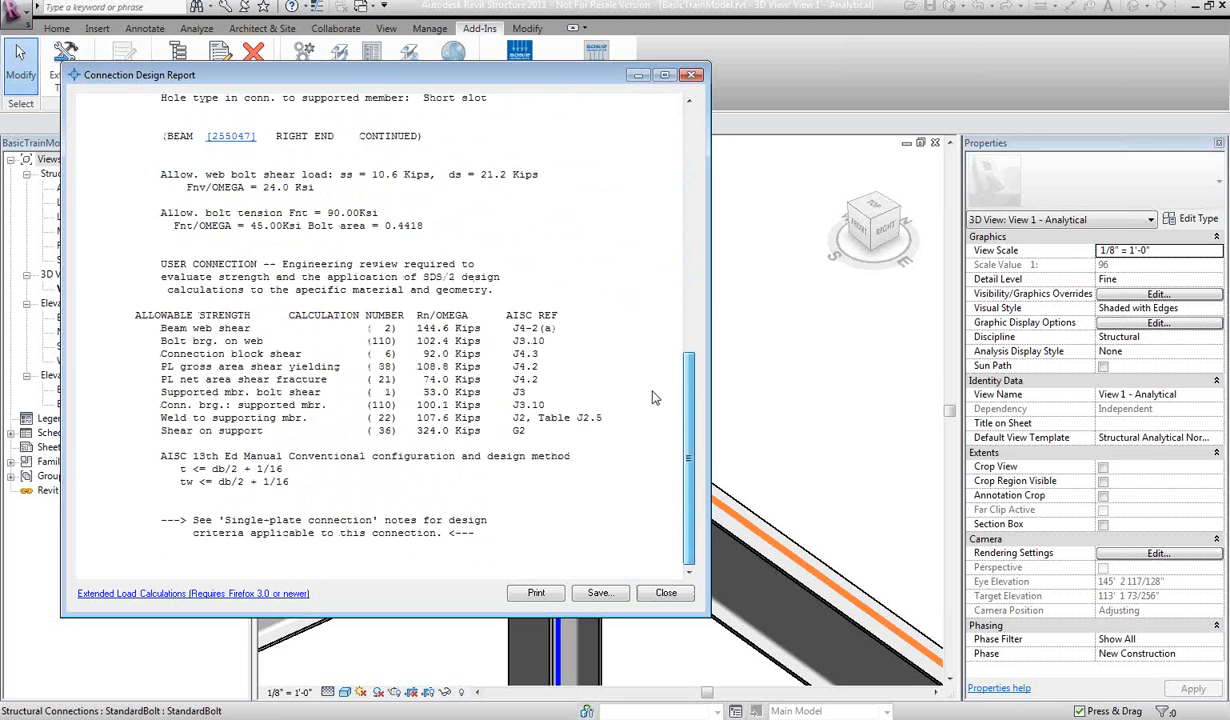
scroll(652, 398, up, 15)
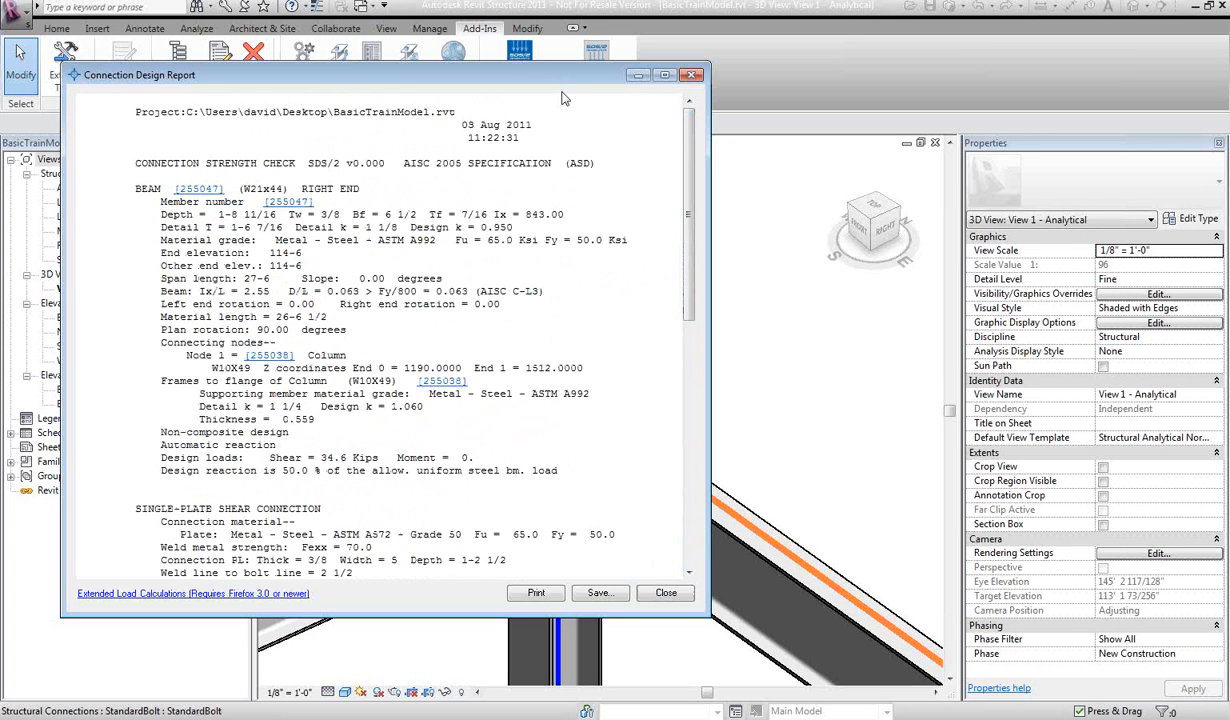
- Locate the reported beam and its supporting column in the 3D model through the member links in the Connection Design Report
drag(554, 82, 1100, 115)
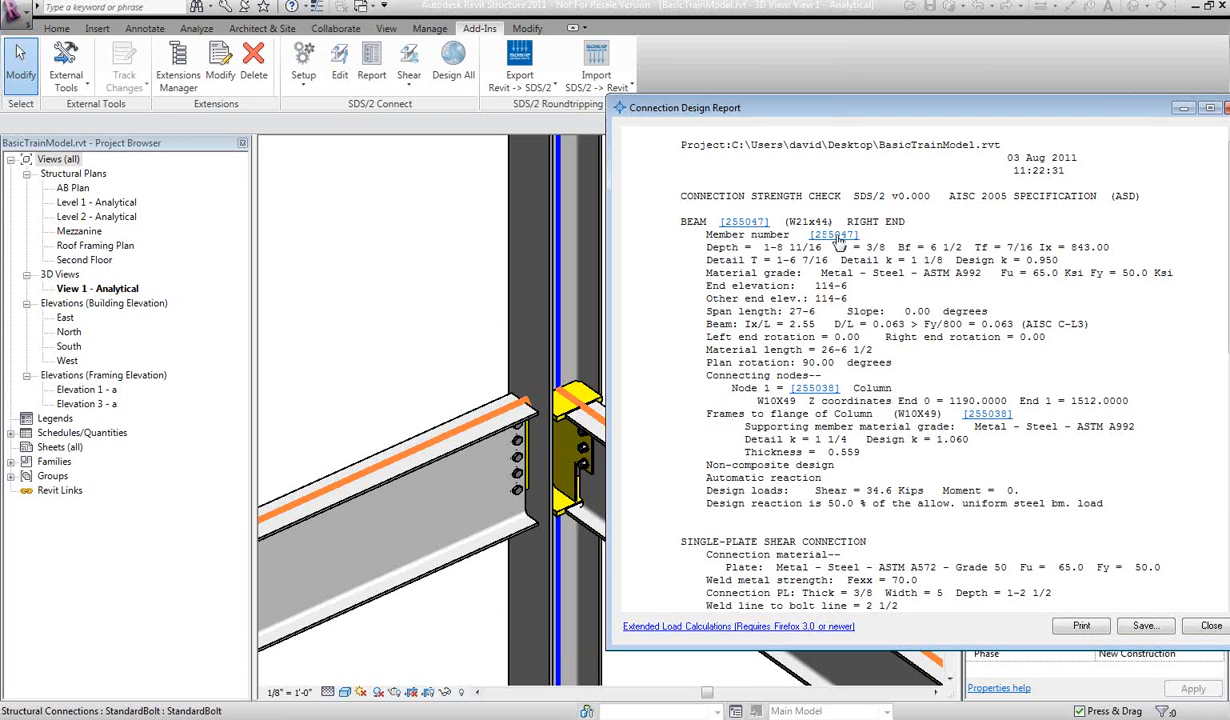
click(745, 222)
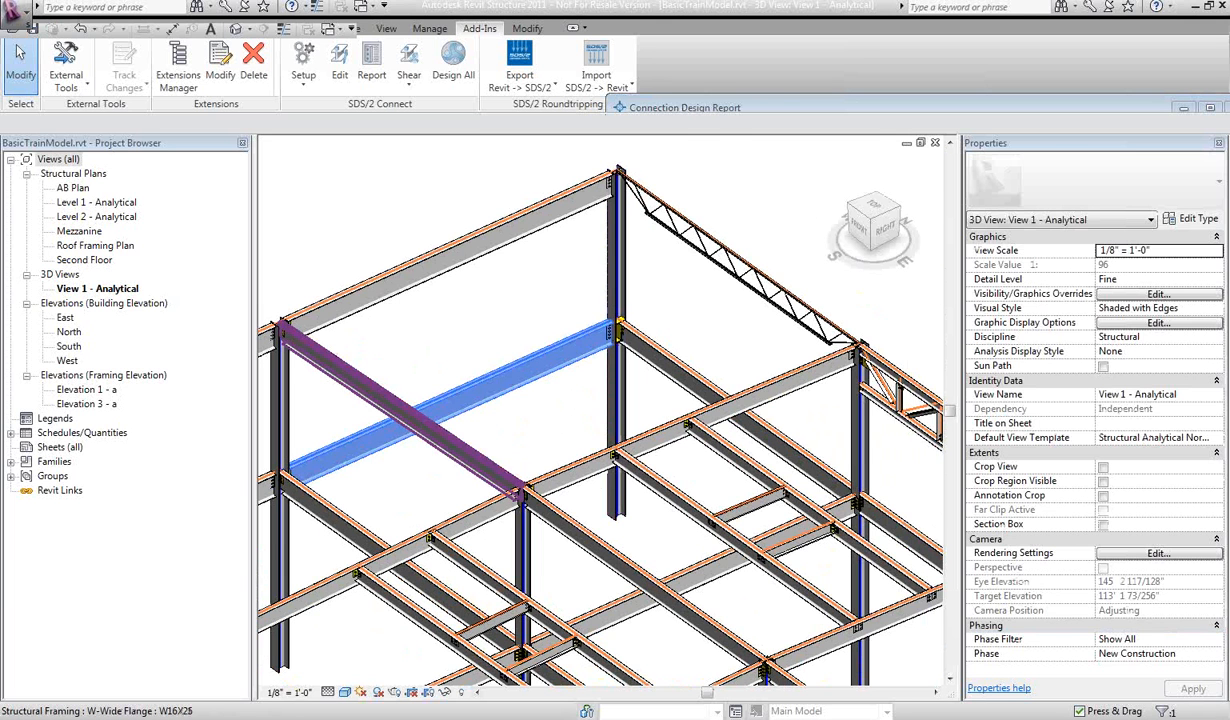
click(712, 108)
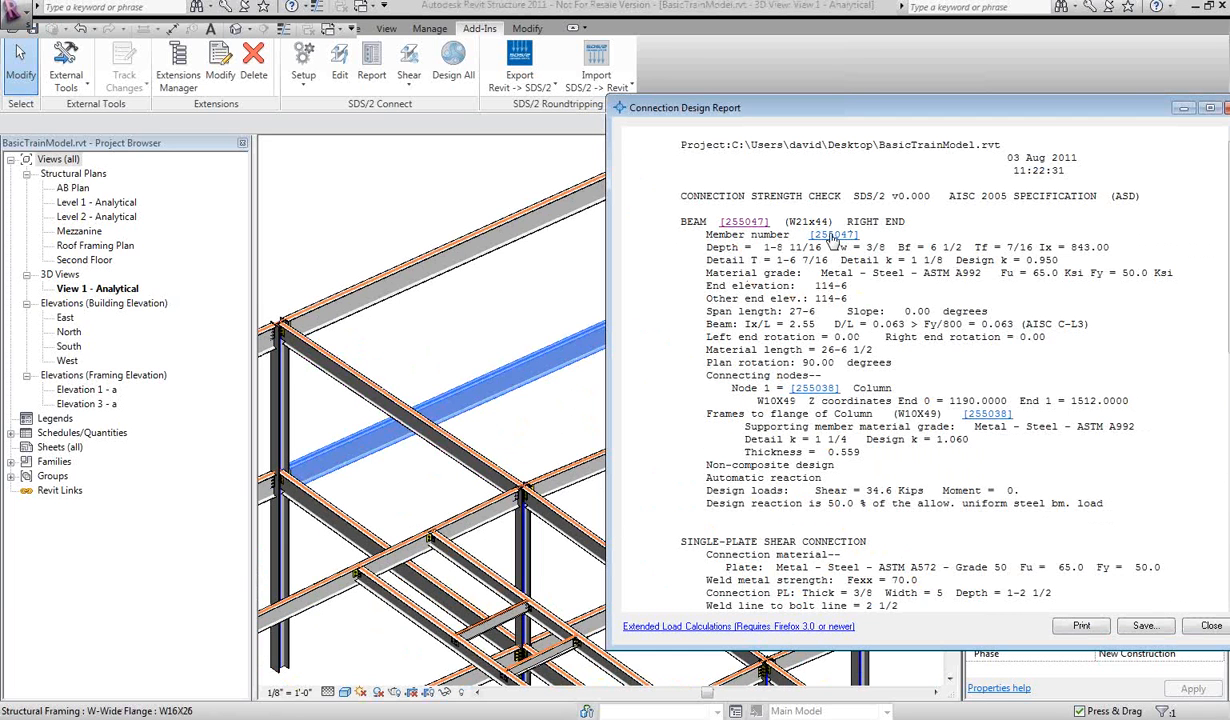
click(805, 388)
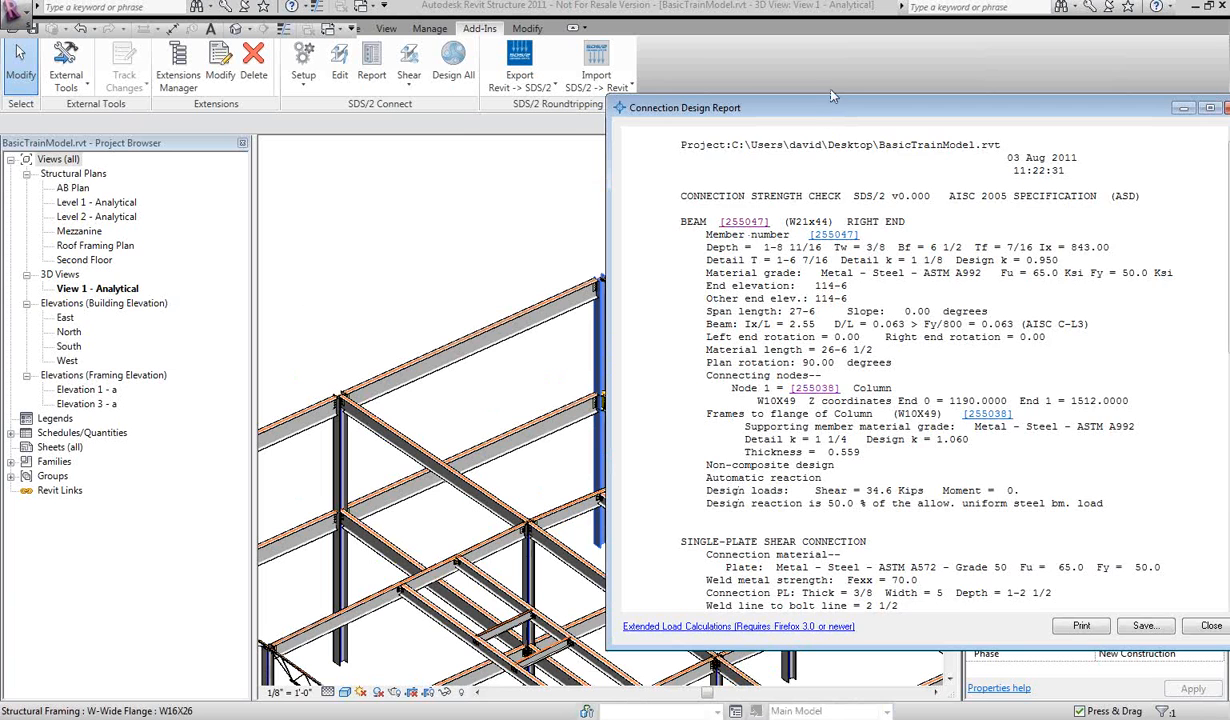
drag(833, 106, 595, 80)
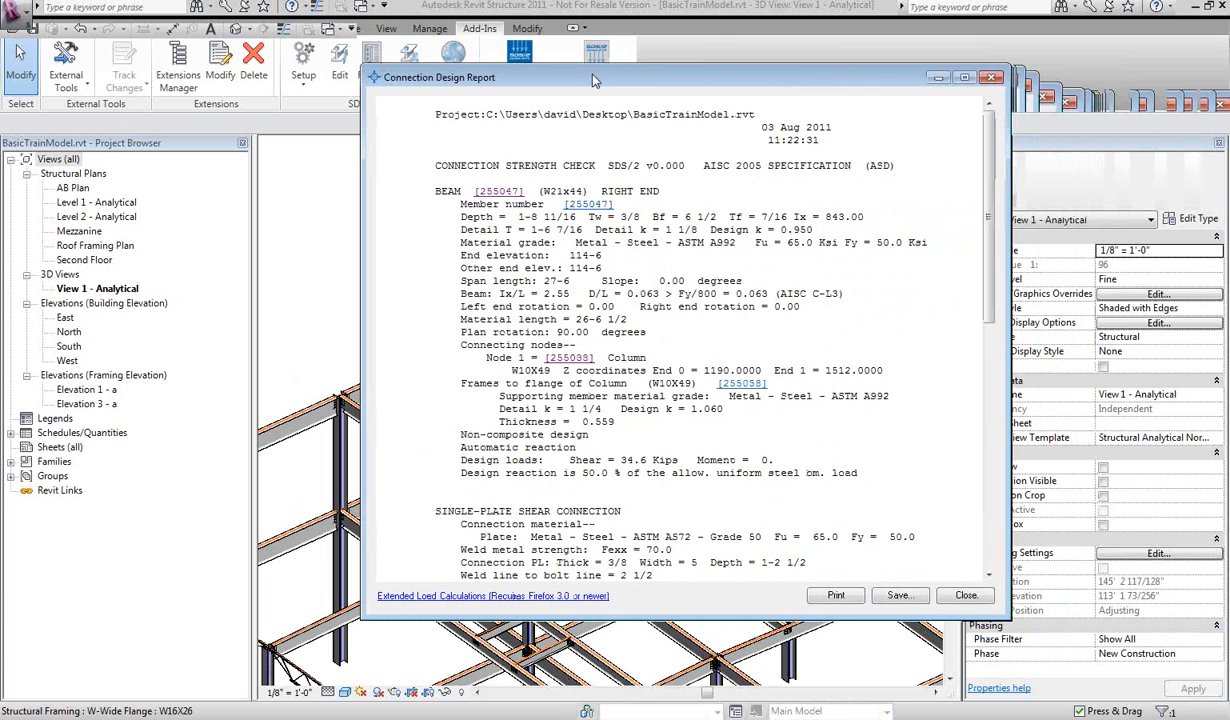
- Open the report's Extended Load Calculations, look through the expanded design calculations for the beam's right end, and close the report
drag(987, 143, 987, 393)
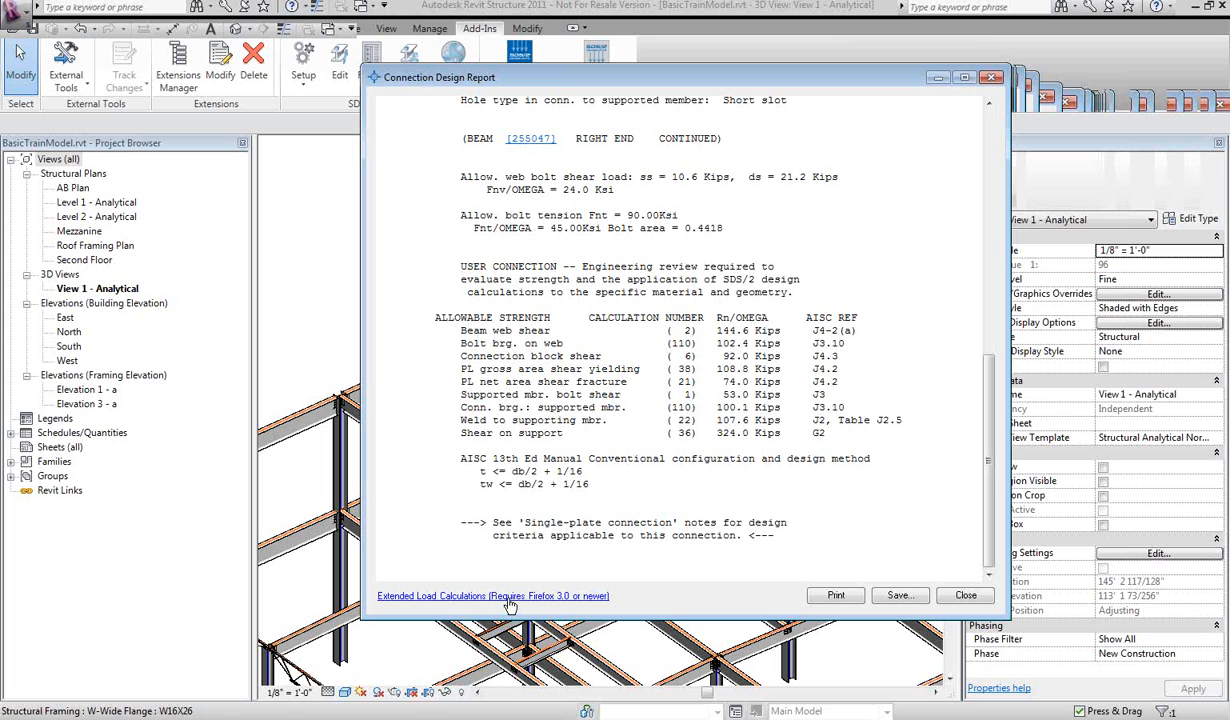
click(452, 597)
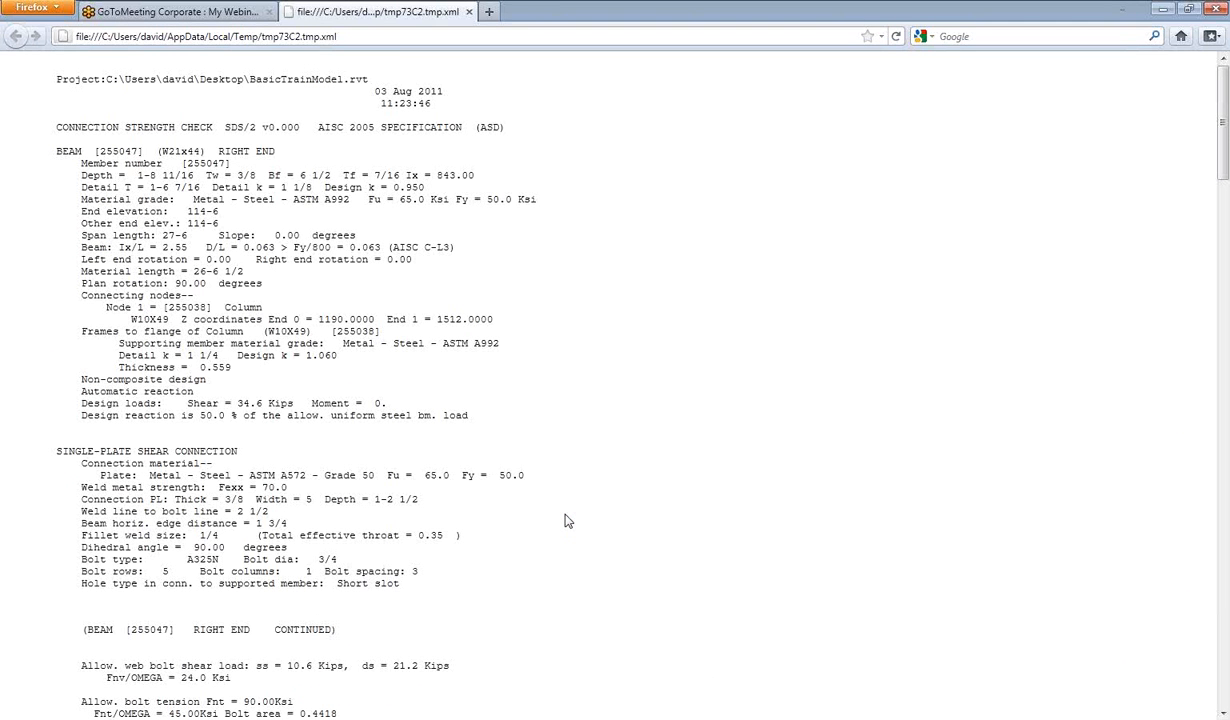
scroll(445, 340, down, 10)
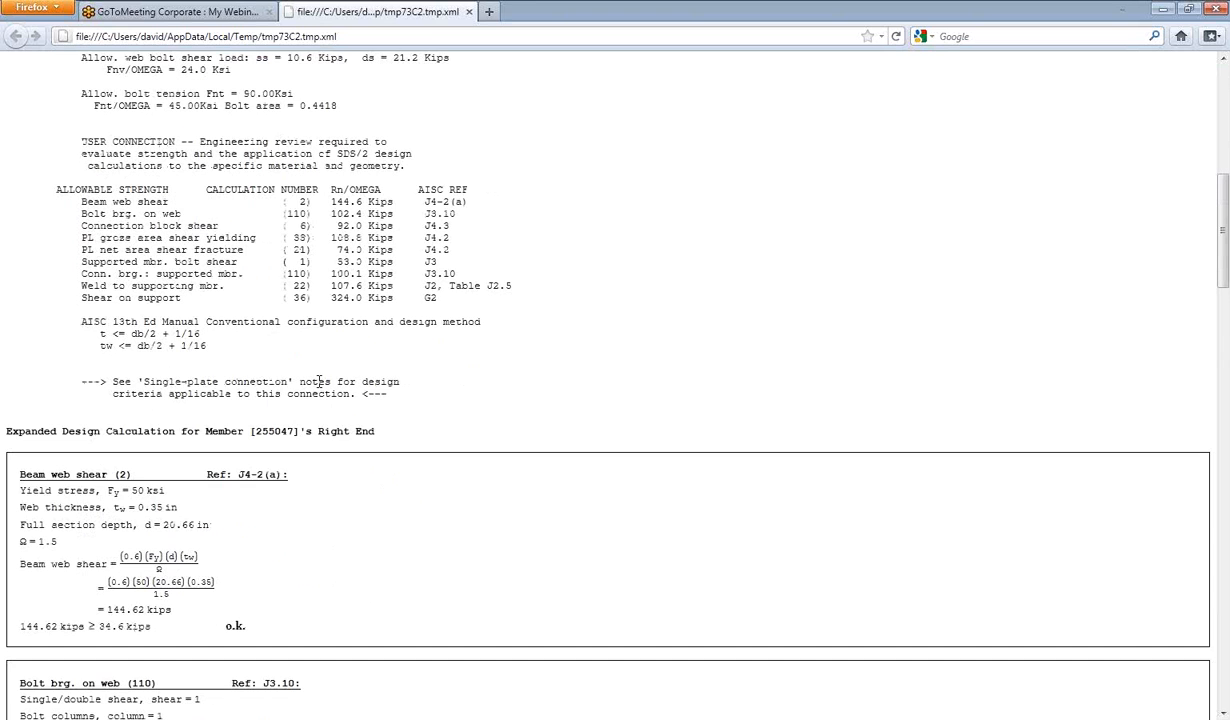
scroll(314, 430, down, 5)
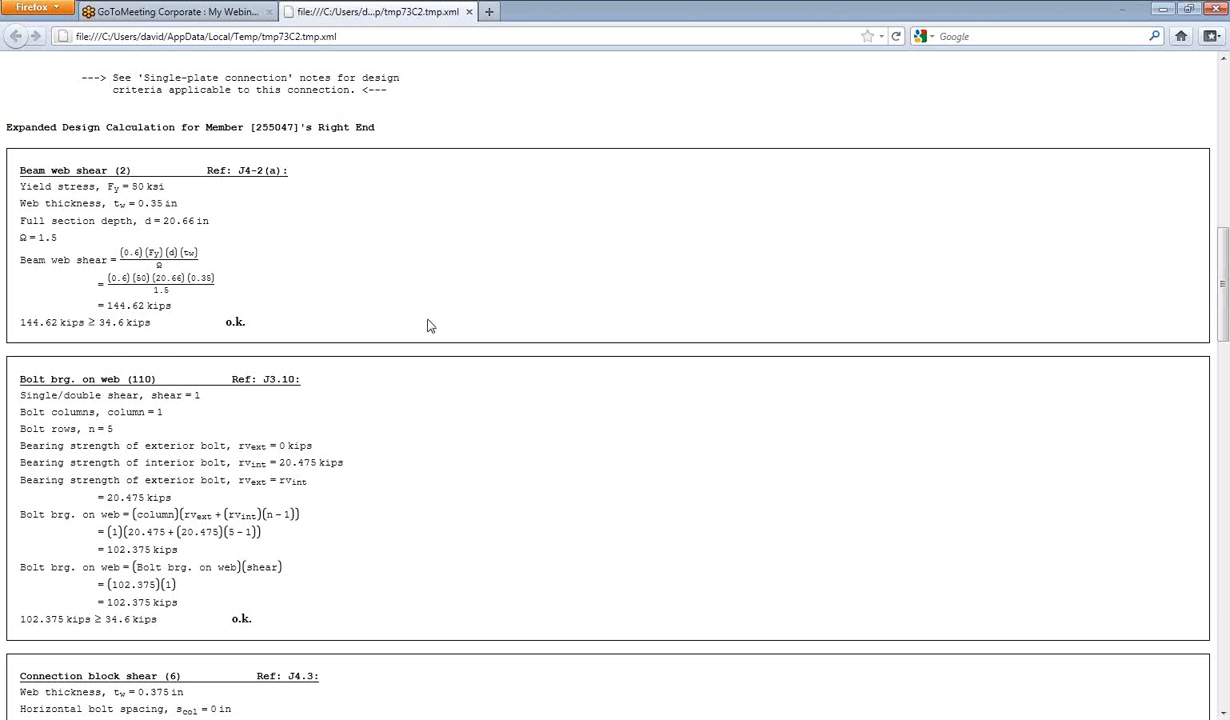
scroll(420, 318, up, 3)
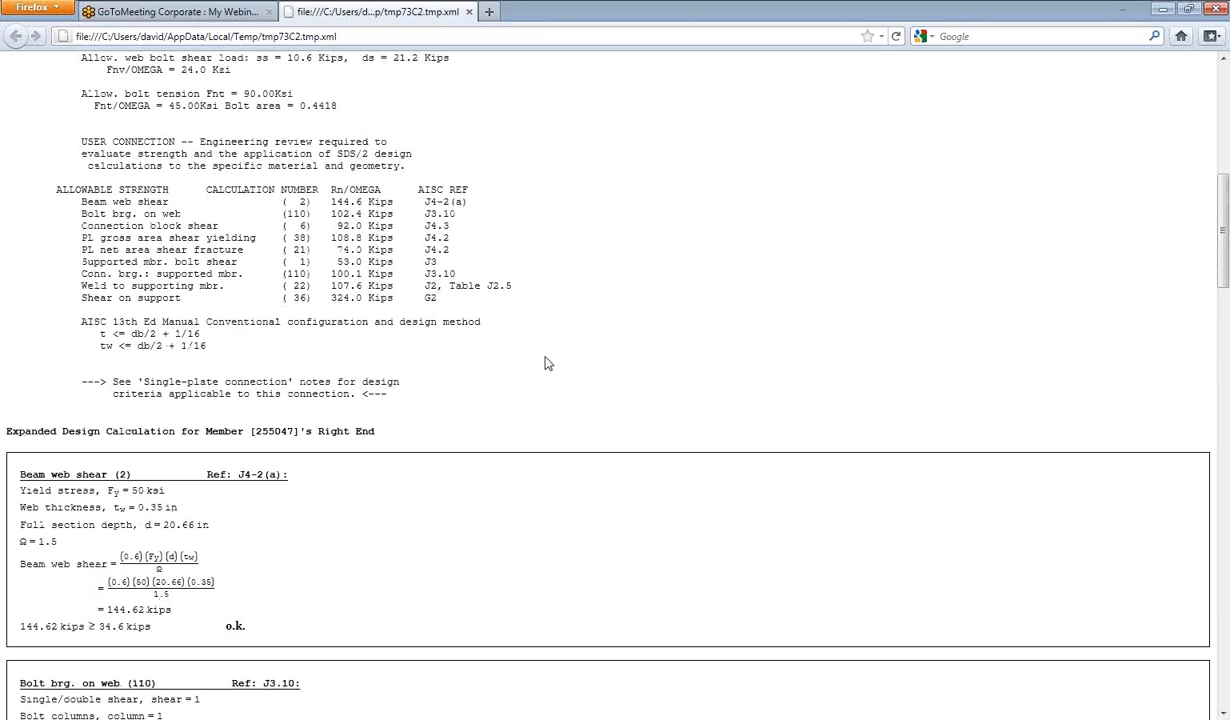
scroll(338, 510, down, 3)
scroll(338, 513, down, 13)
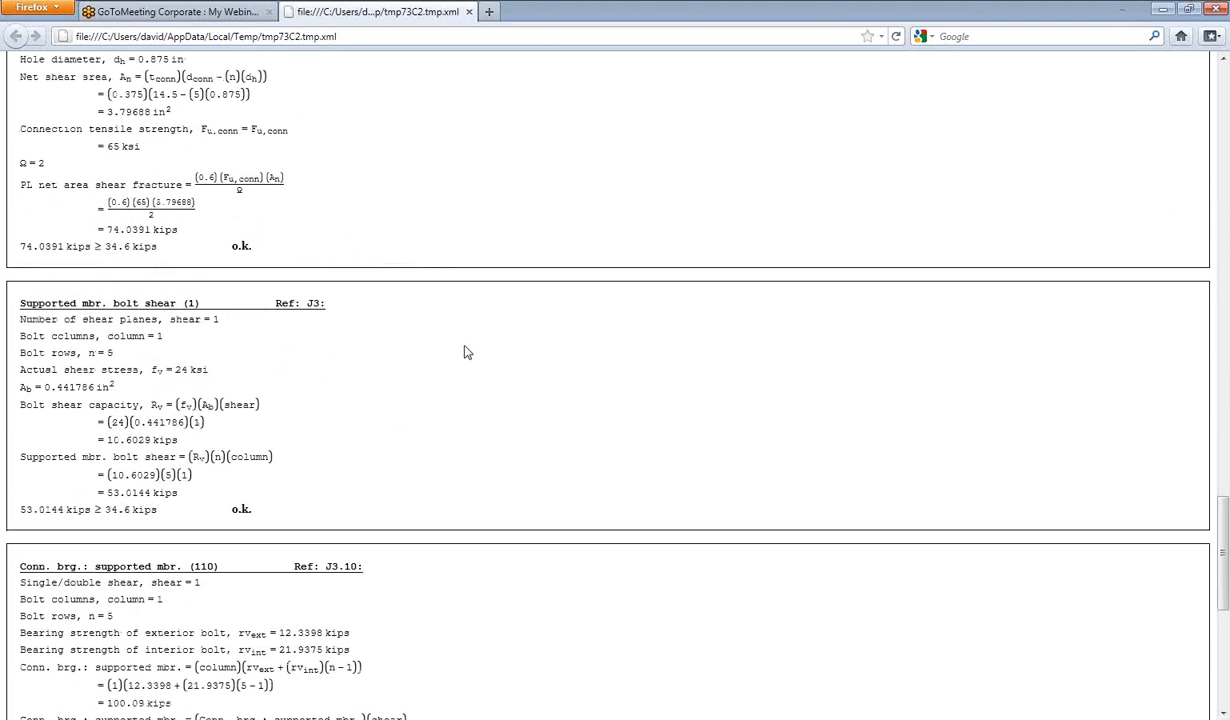
click(1165, 9)
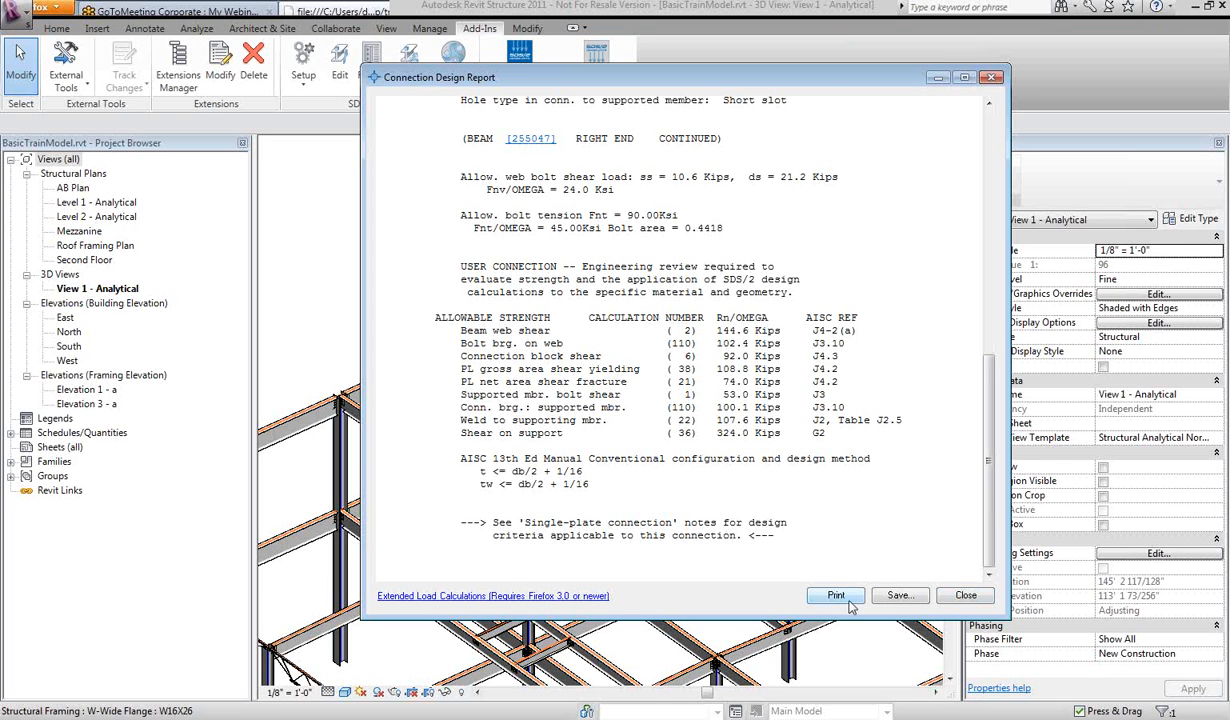
click(950, 598)
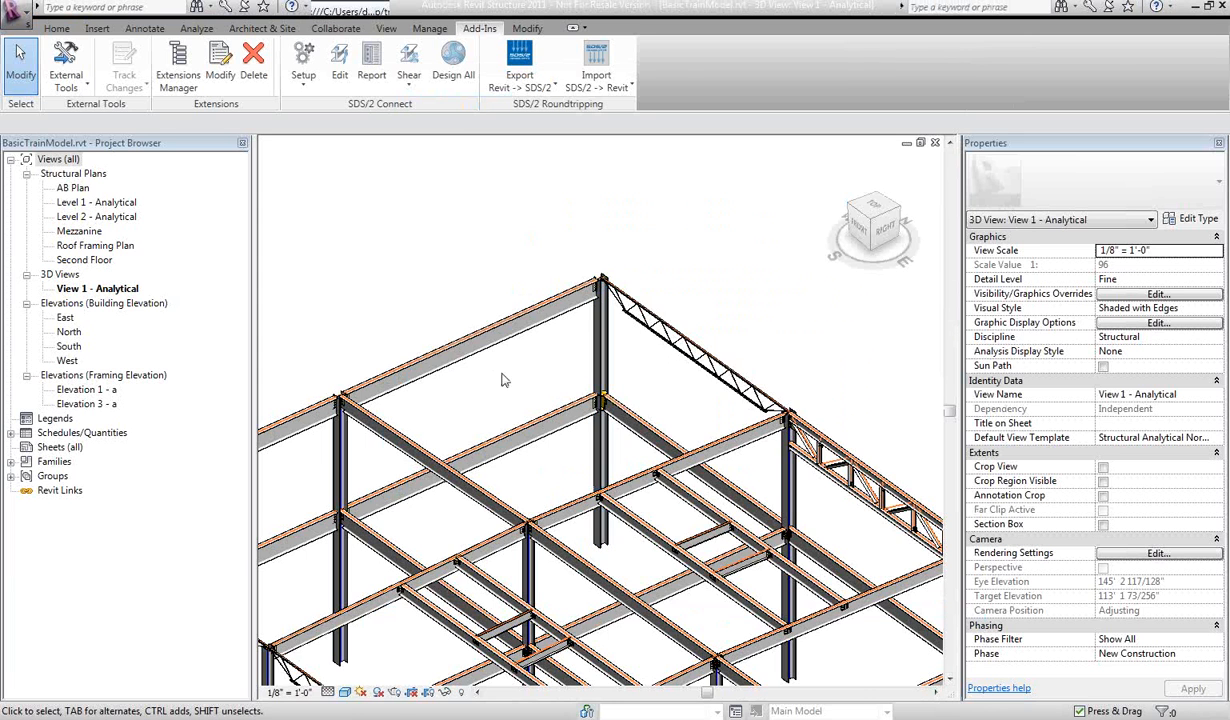
- Generate one Connection Design Report for the beams and W10x49 column on the outer frame line, then close it and clear the selection
middle_drag(503, 376, 598, 348)
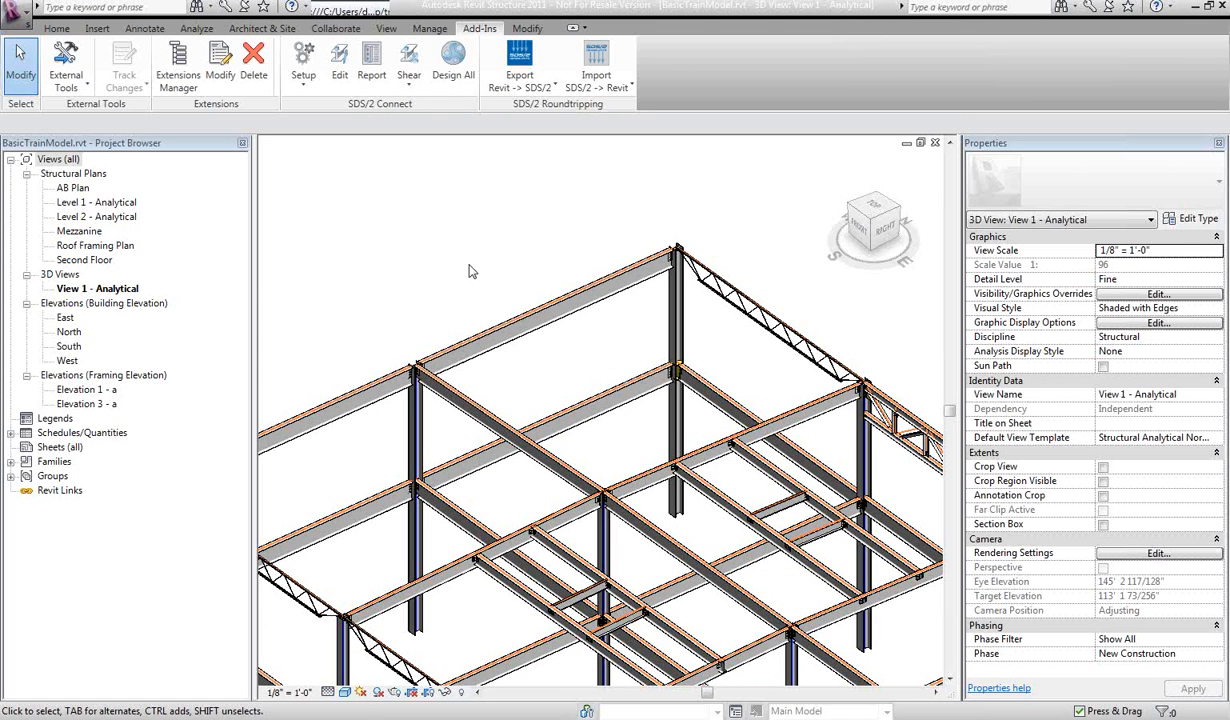
drag(456, 264, 381, 551)
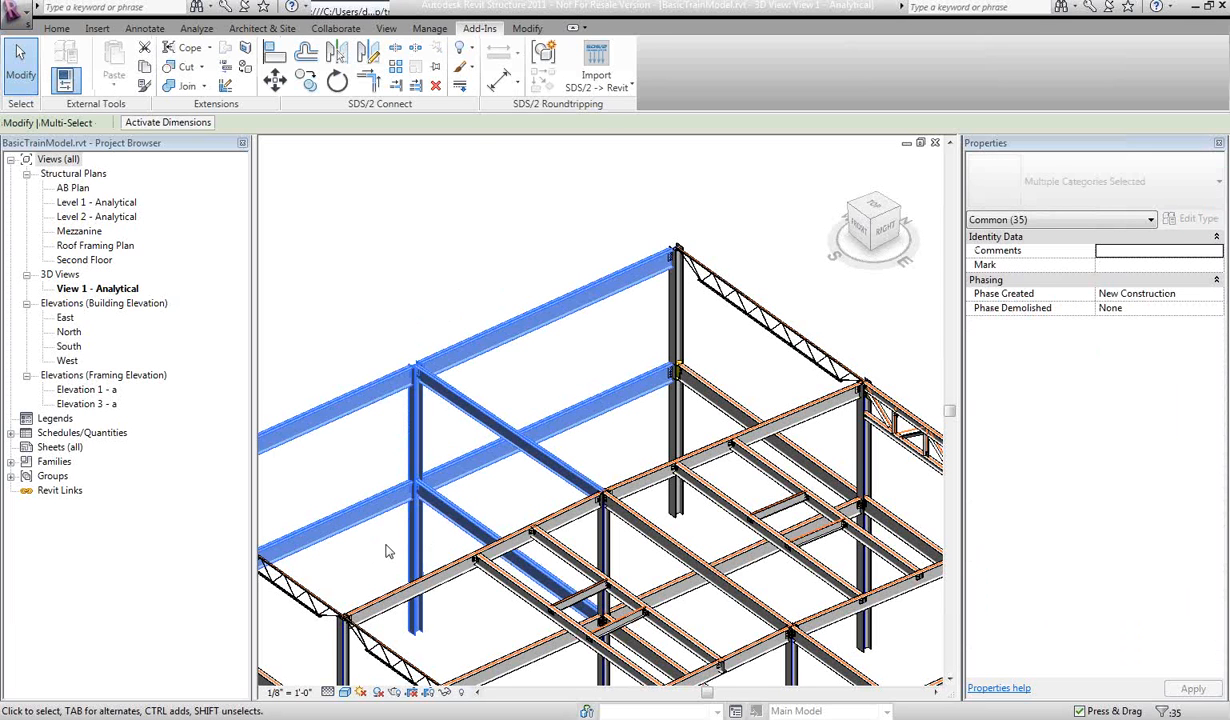
click(473, 29)
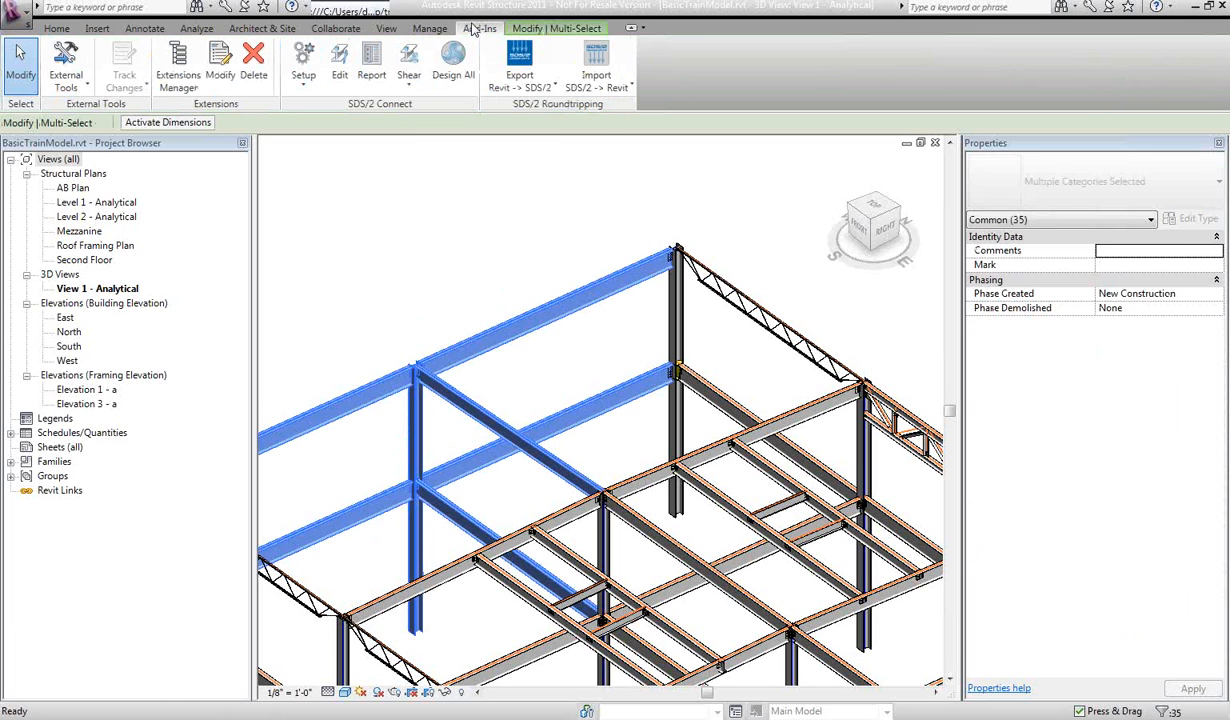
click(369, 62)
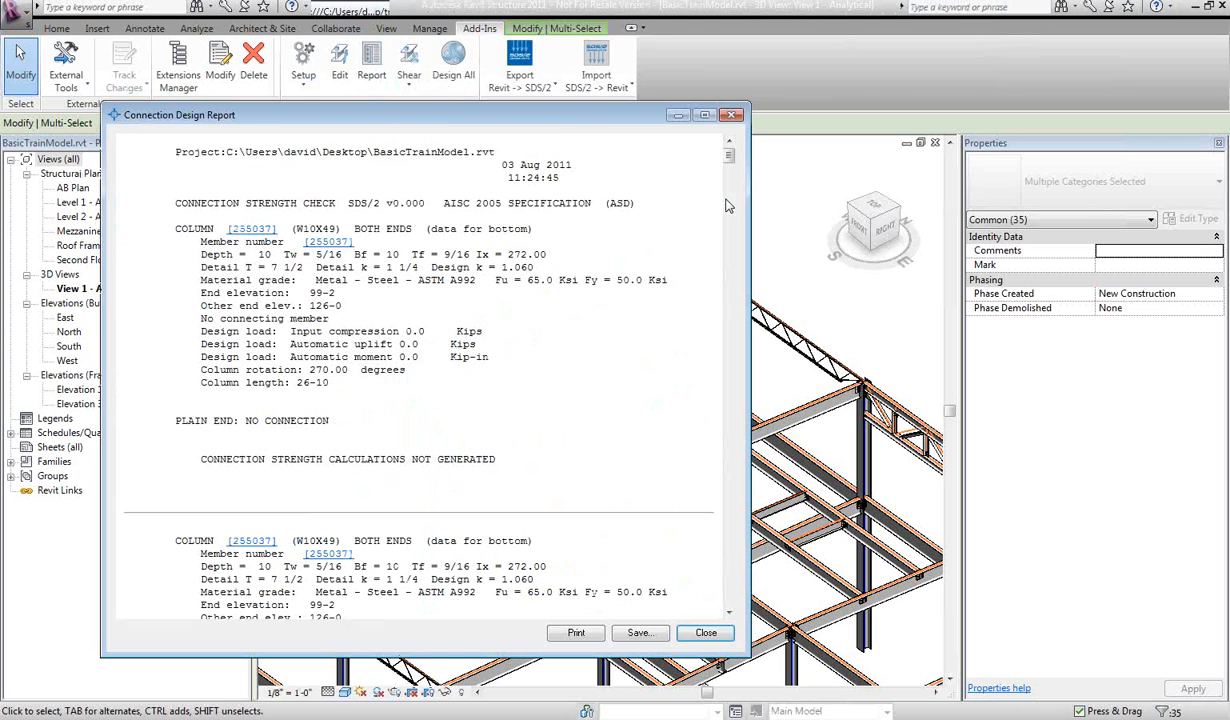
drag(560, 114, 572, 85)
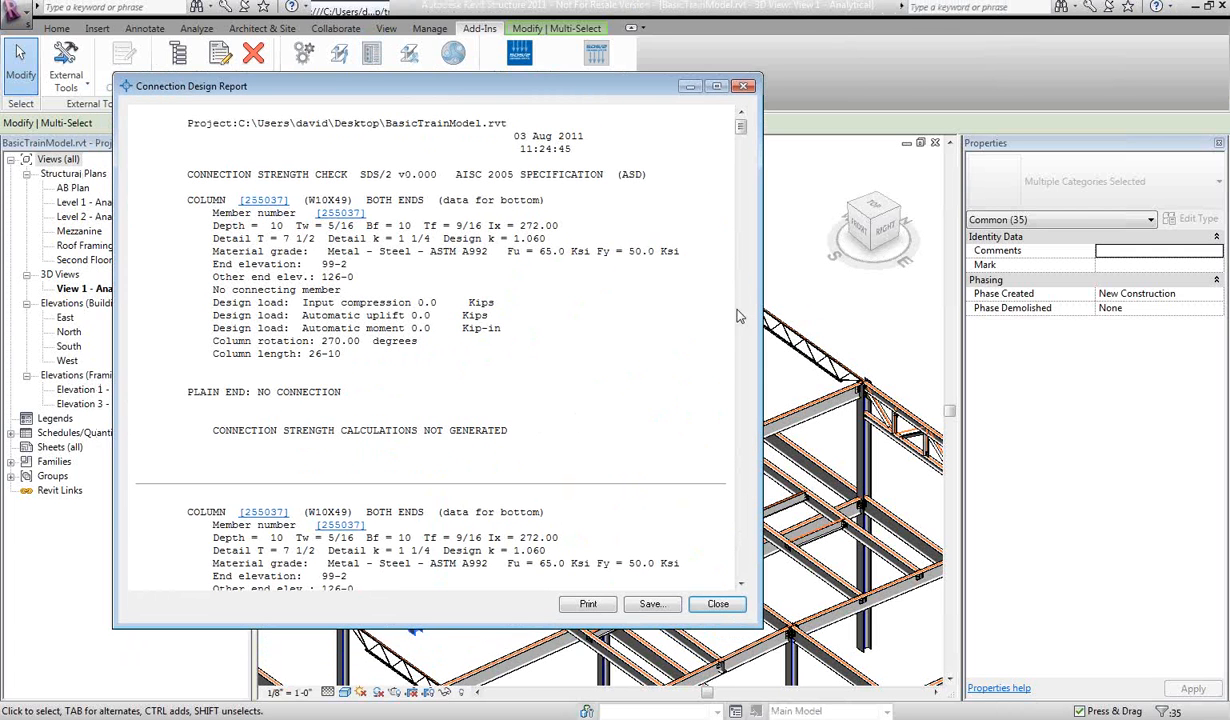
mouse_move(741, 127)
mouse_down()
mouse_move(748, 185)
mouse_move(742, 95)
mouse_move(743, 556)
mouse_move(741, 124)
mouse_up()
click(719, 604)
click(565, 388)
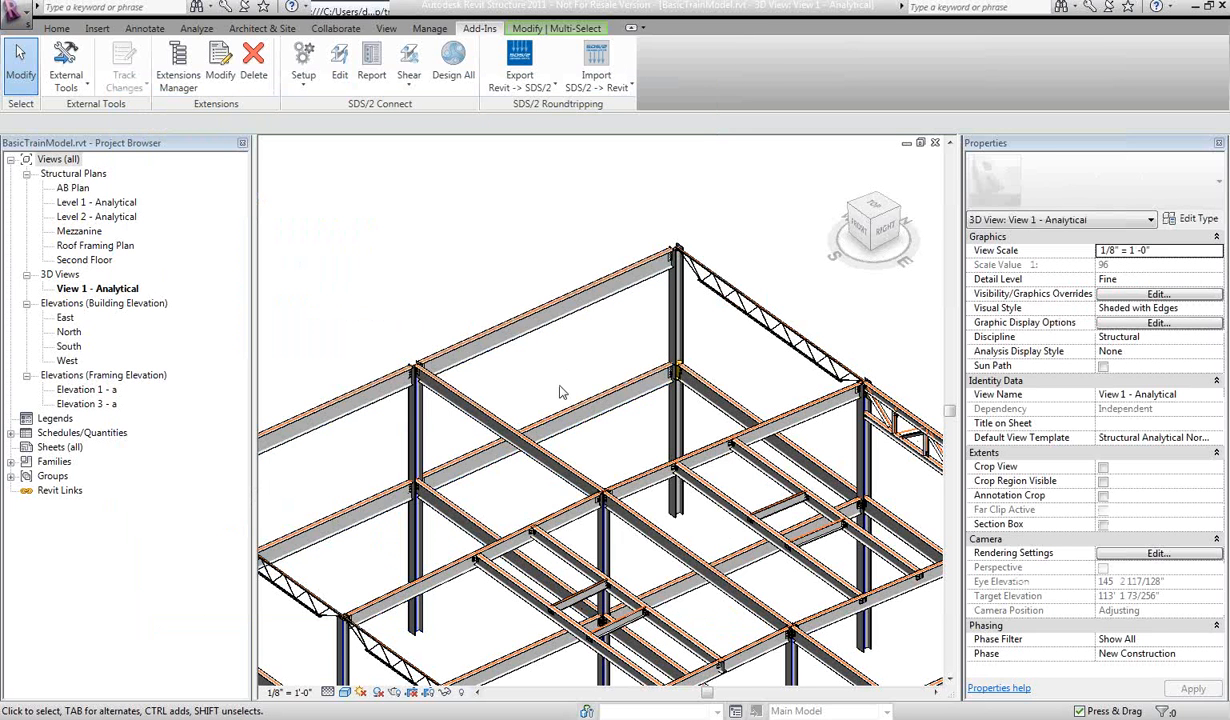
- Review the Revit to SDS/2 export options with nothing selected and with the outer frame line's beams and column selected
right_click(563, 393)
click(582, 526)
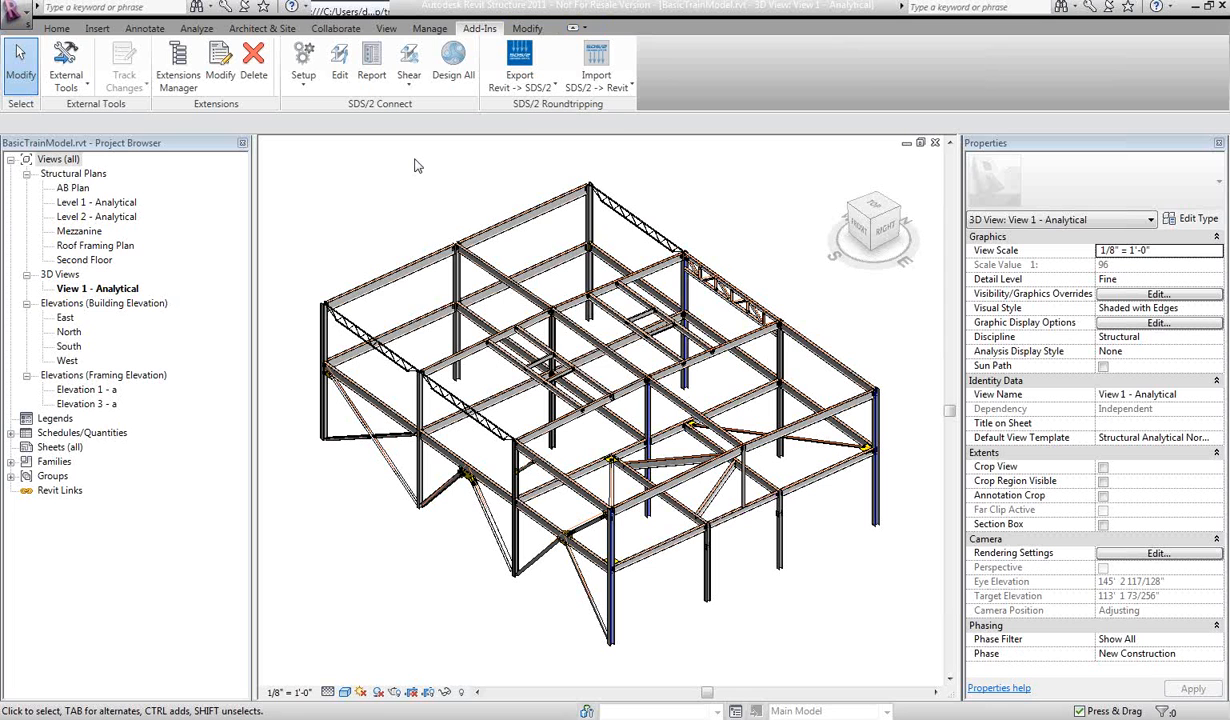
click(514, 90)
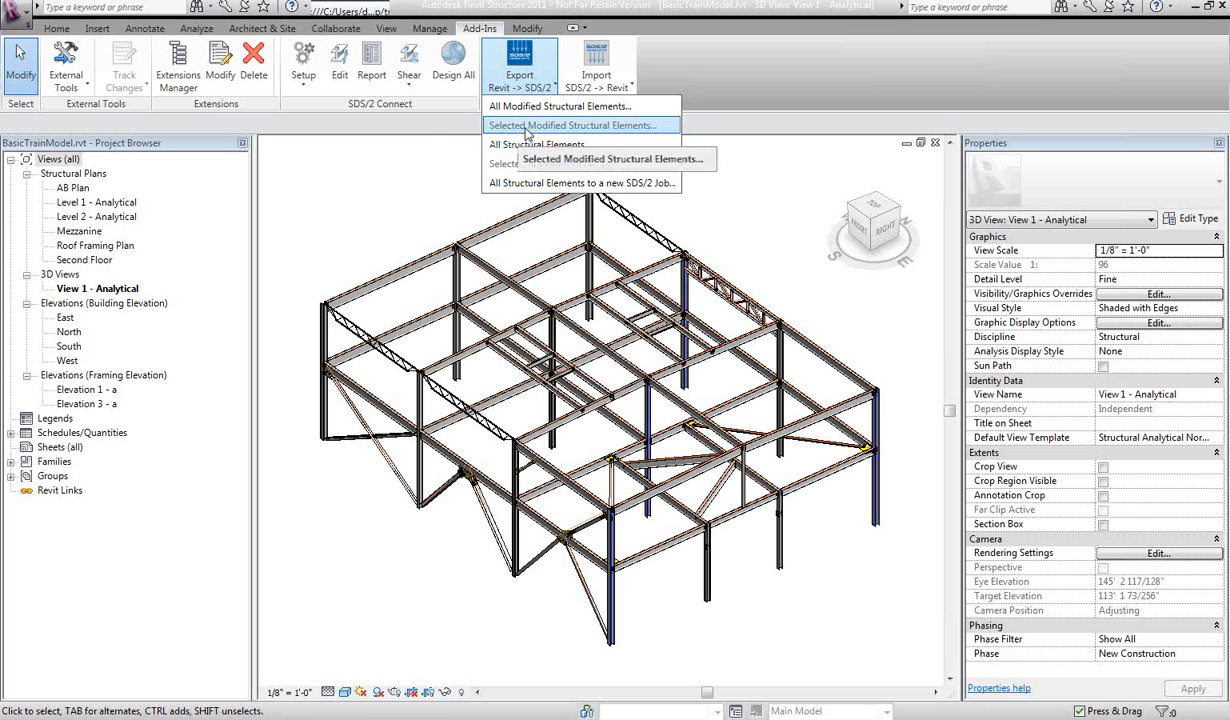
click(321, 165)
drag(476, 186, 428, 336)
click(479, 28)
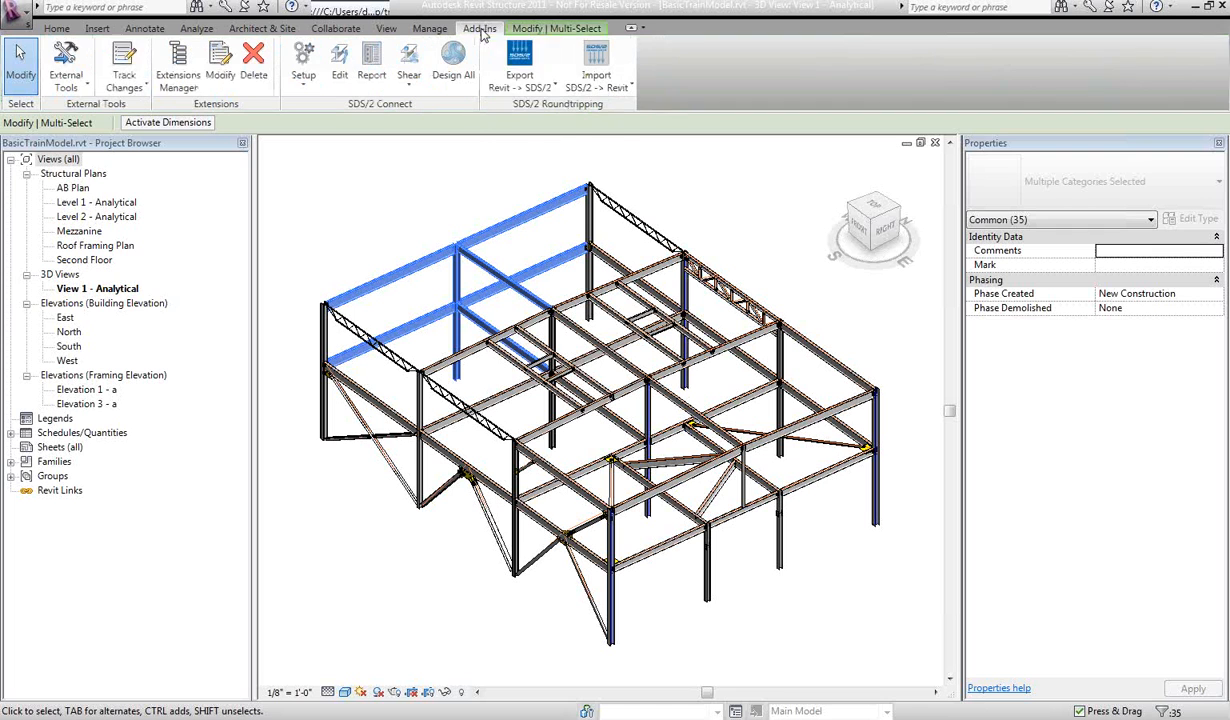
click(528, 88)
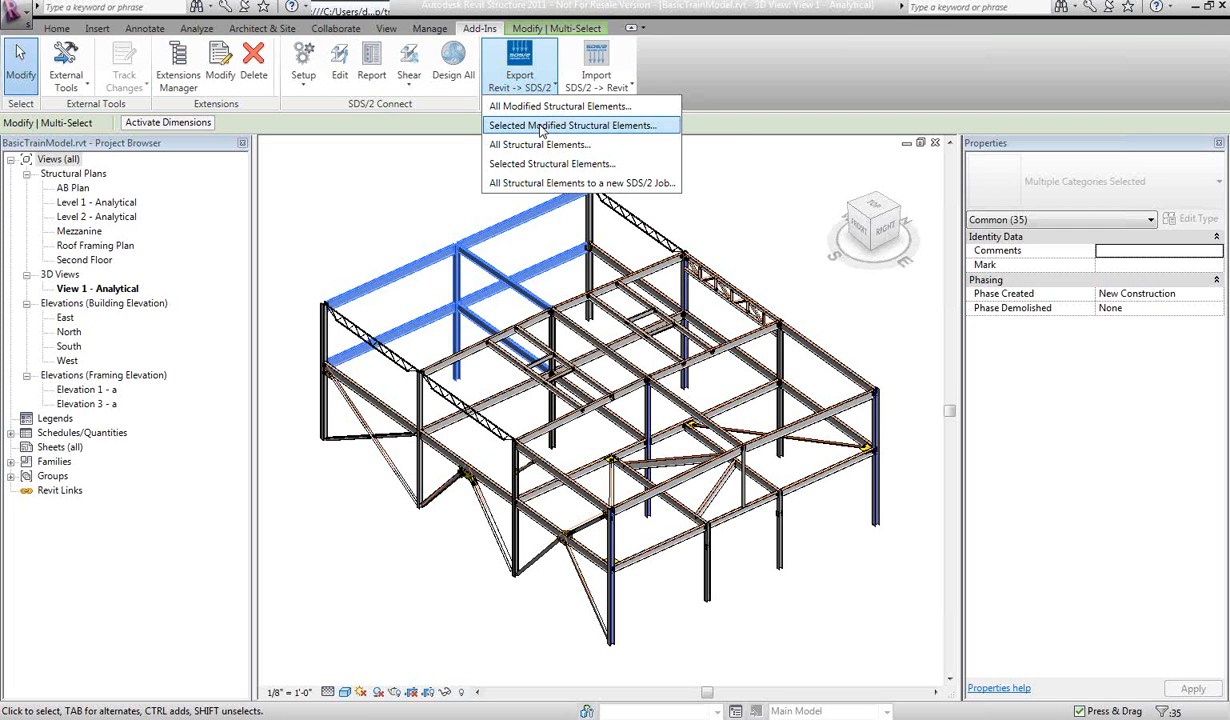
click(428, 195)
click(428, 195)
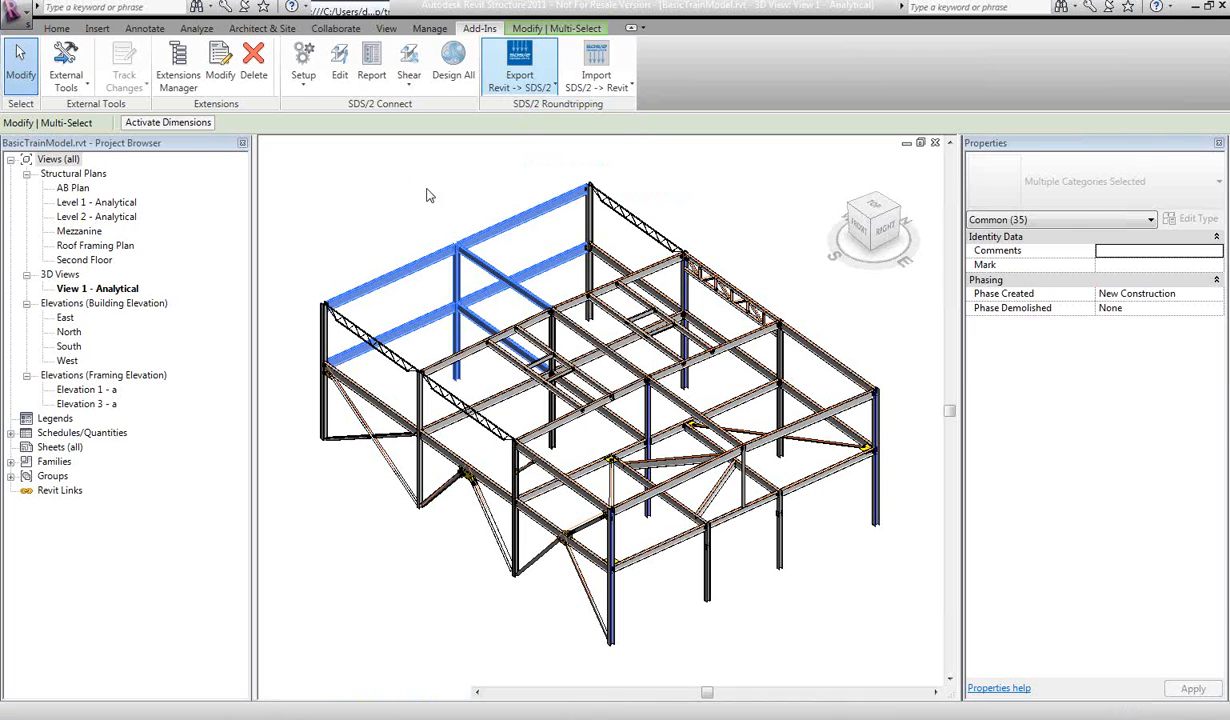
- Export all structural elements to SDS/2 as the XML file Webinar1 in the desktop's From Revit folder
click(510, 80)
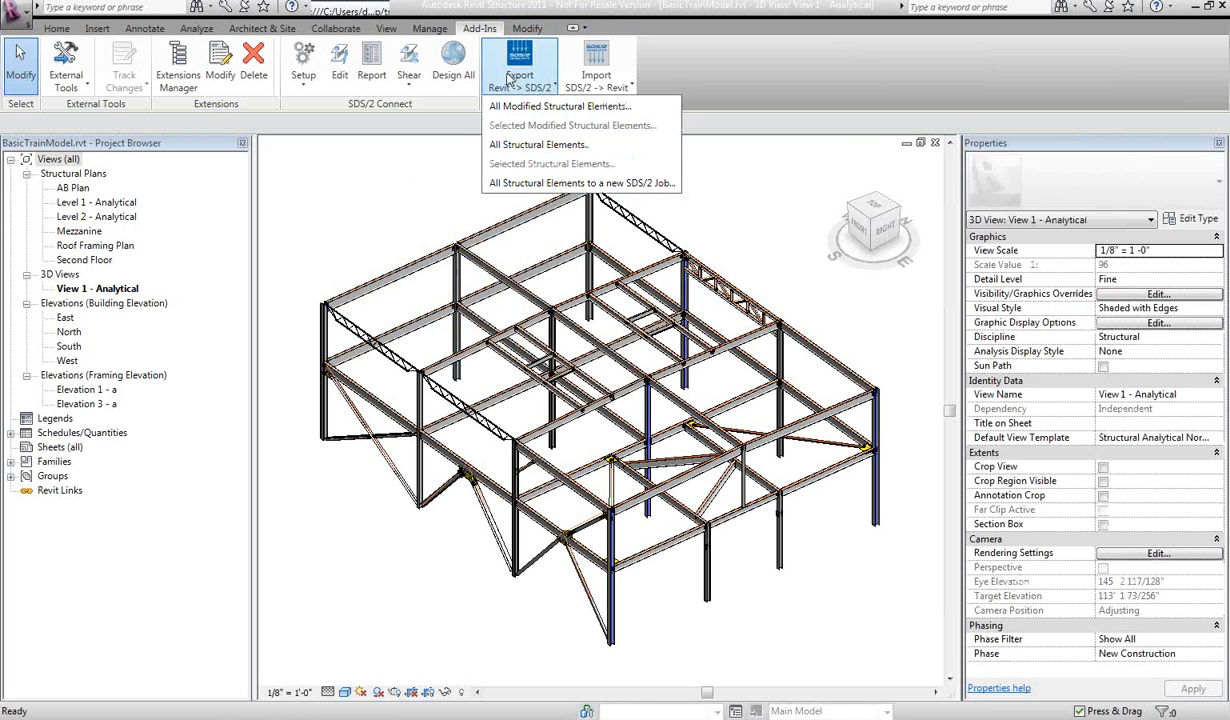
click(539, 145)
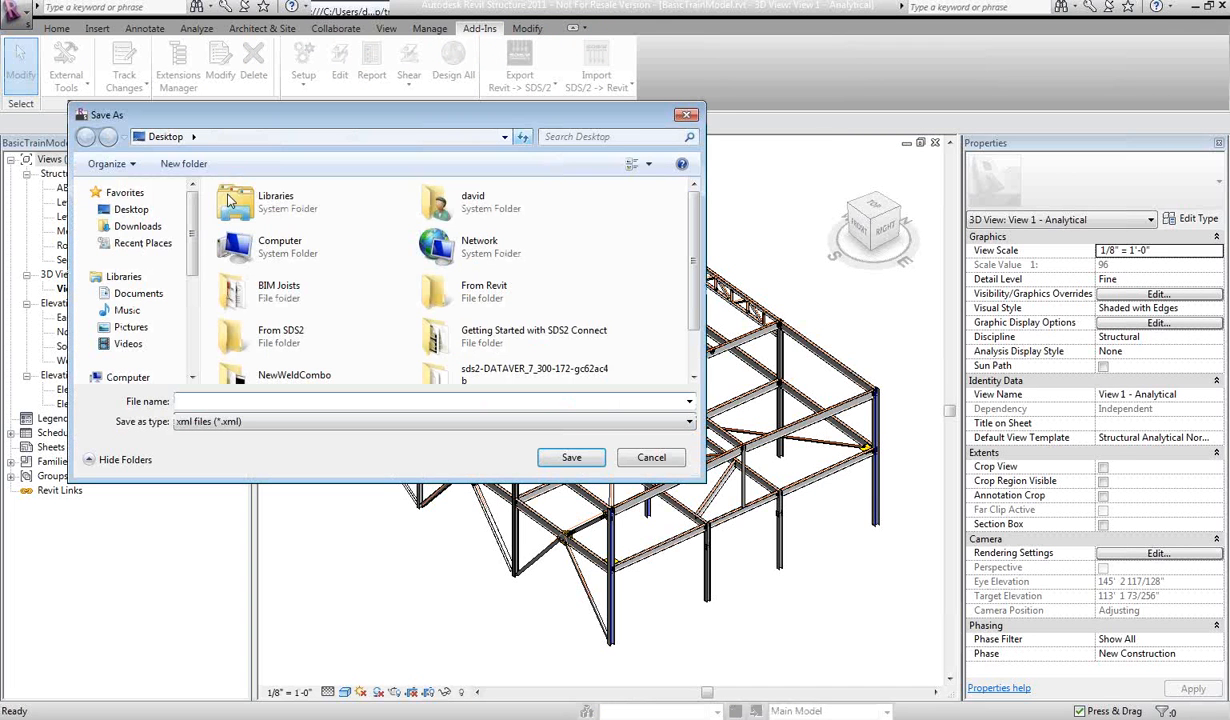
double_click(433, 292)
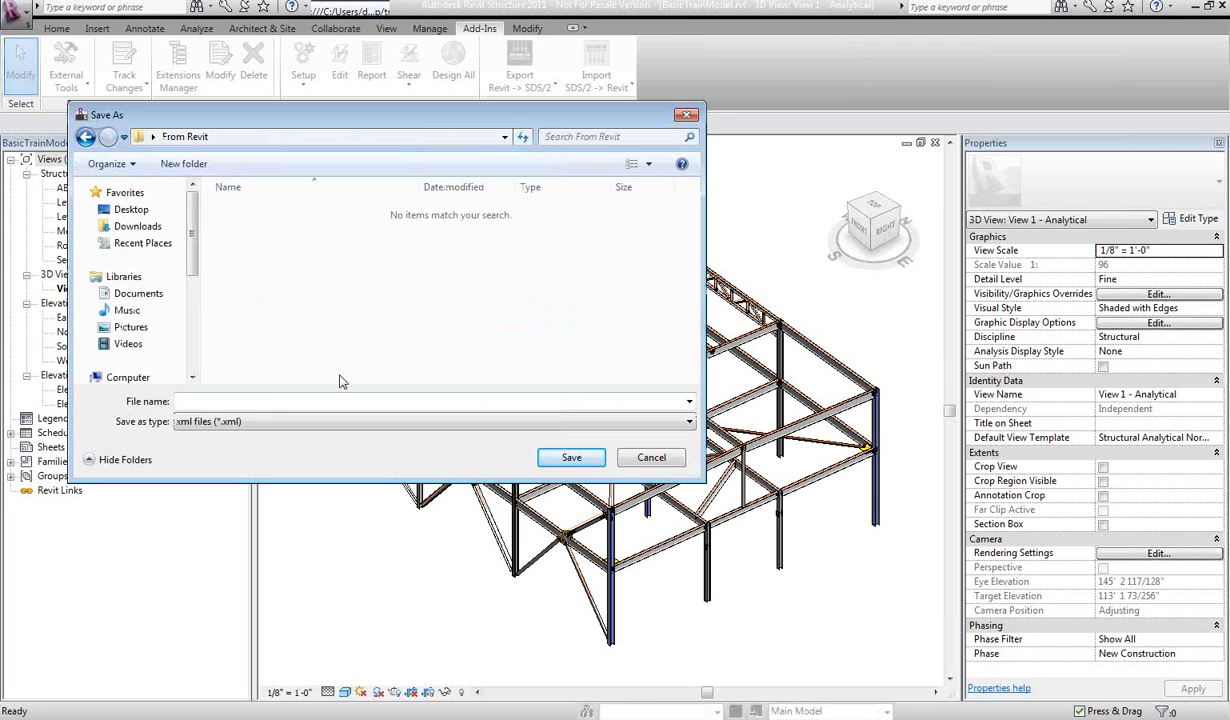
click(272, 396)
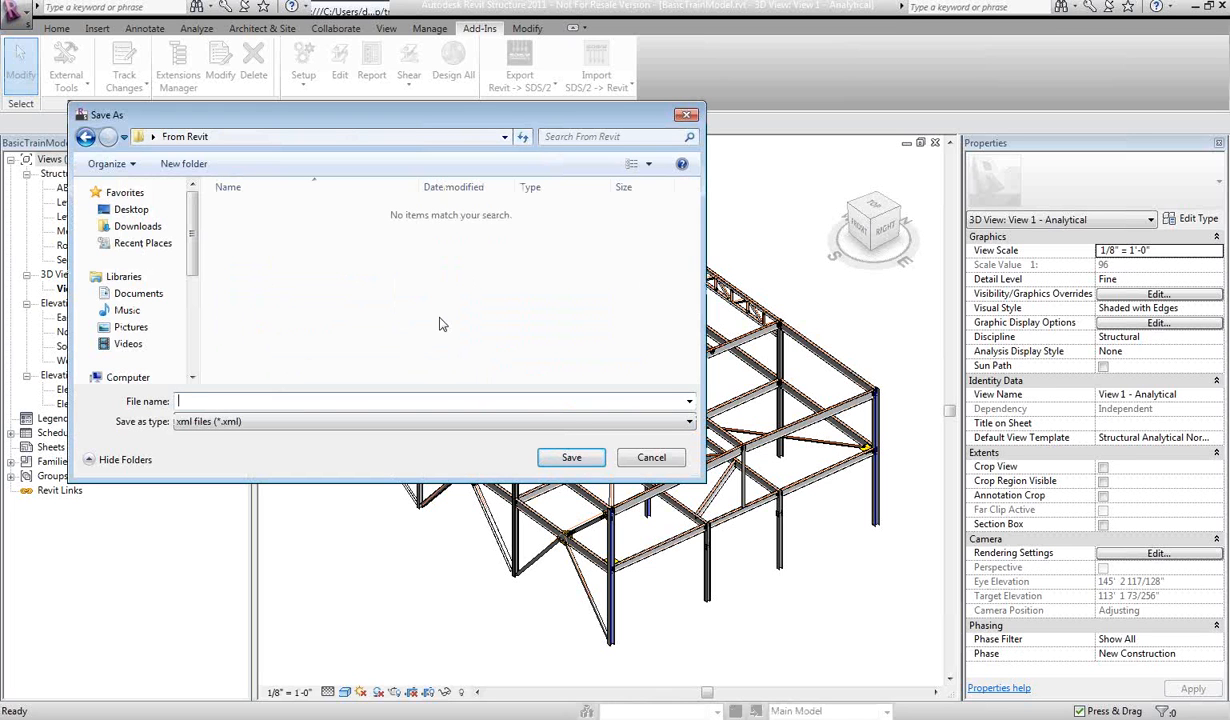
text(Webinar1)
click(563, 462)
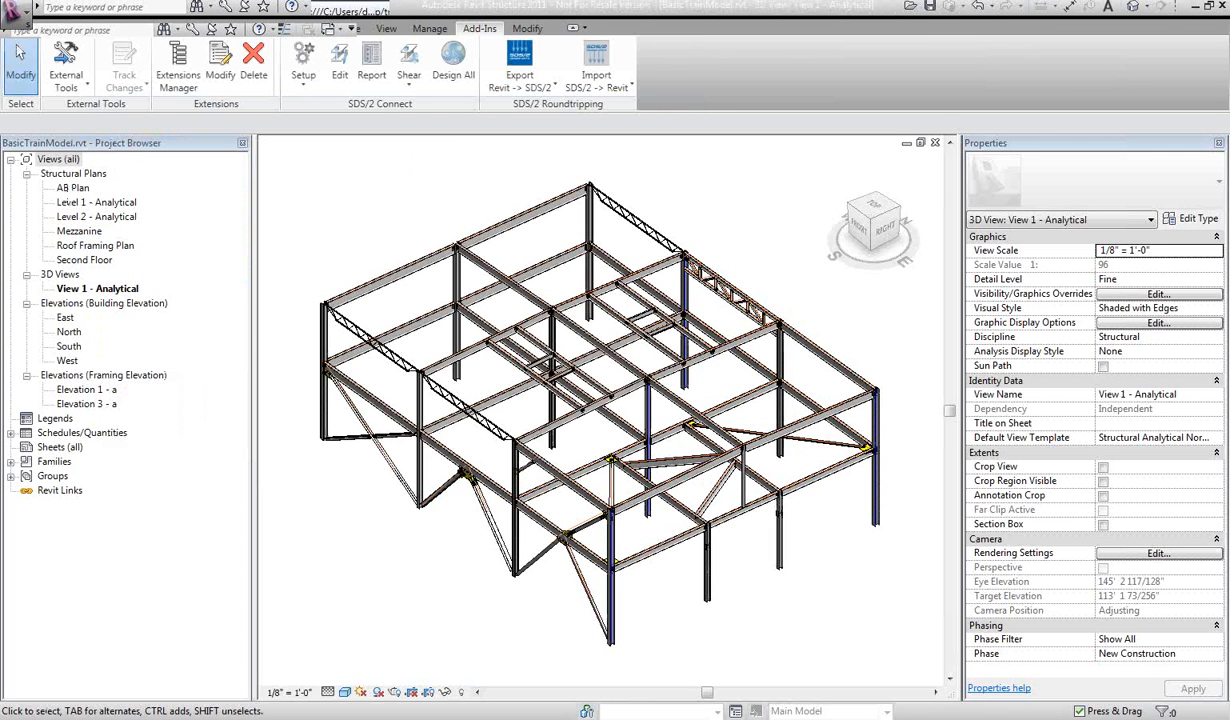
- Switch to SDS/2 Modeling and open Webinar1.xml from the desktop's From Revit folder as the model to import from Revit
click(220, 214)
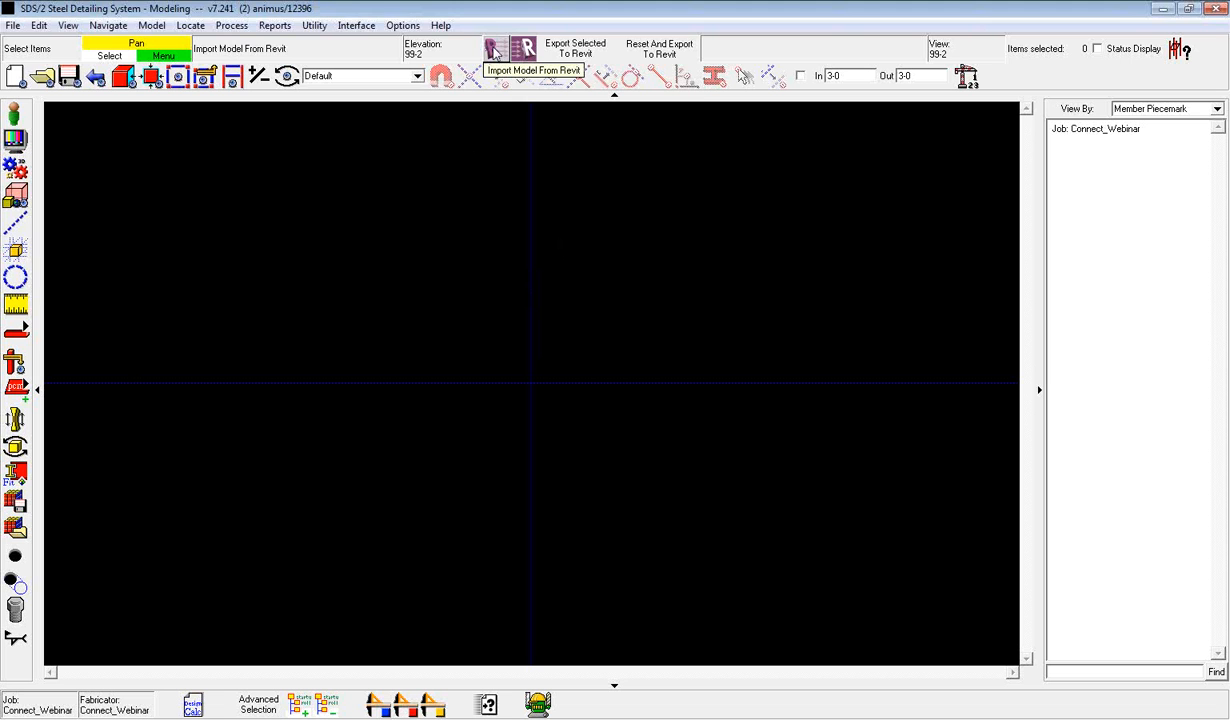
click(494, 52)
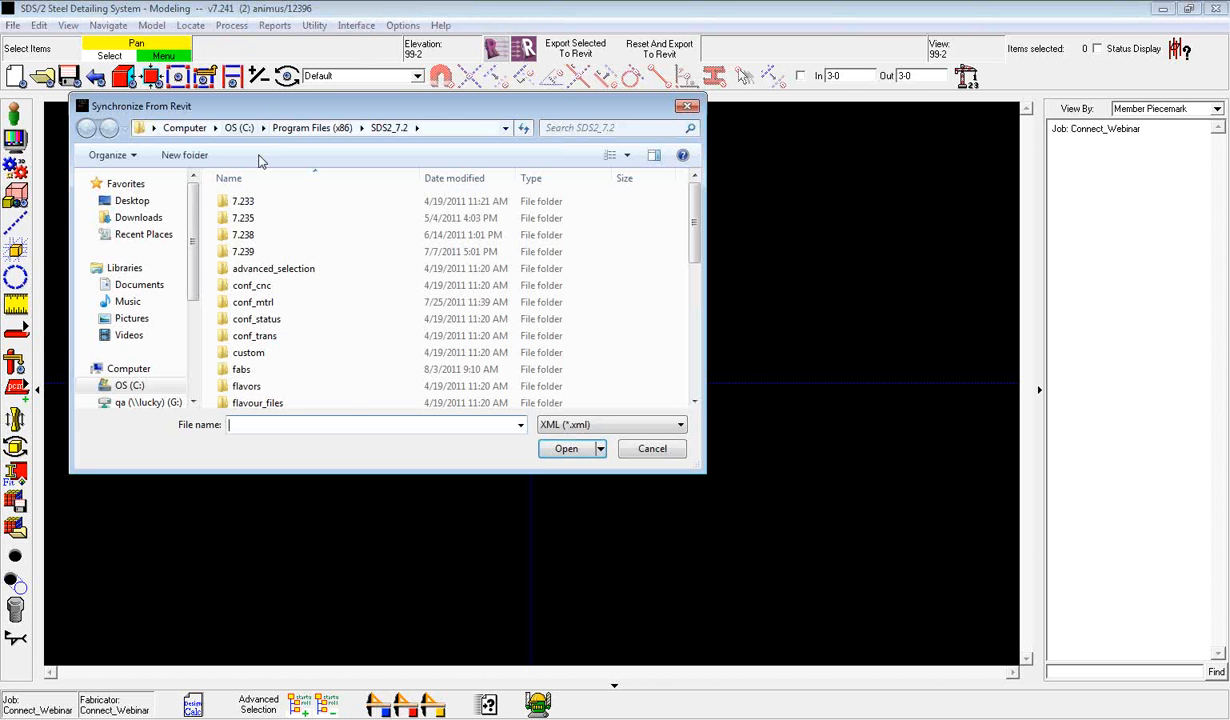
click(150, 201)
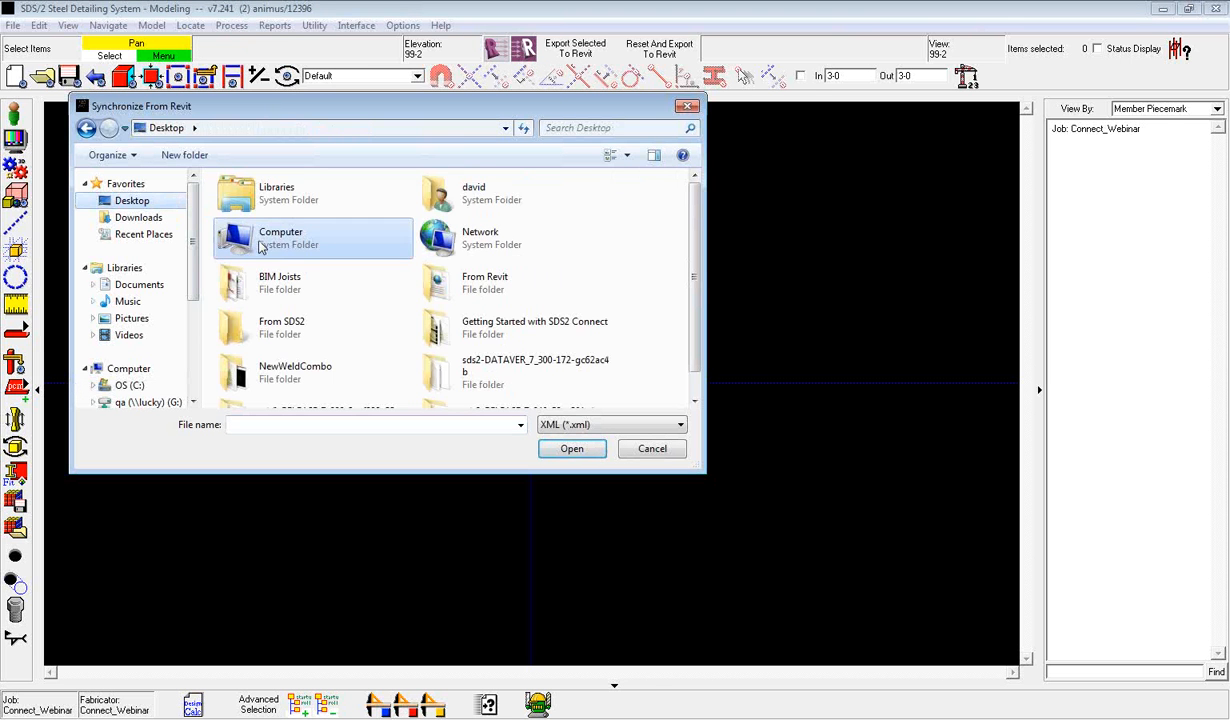
double_click(440, 281)
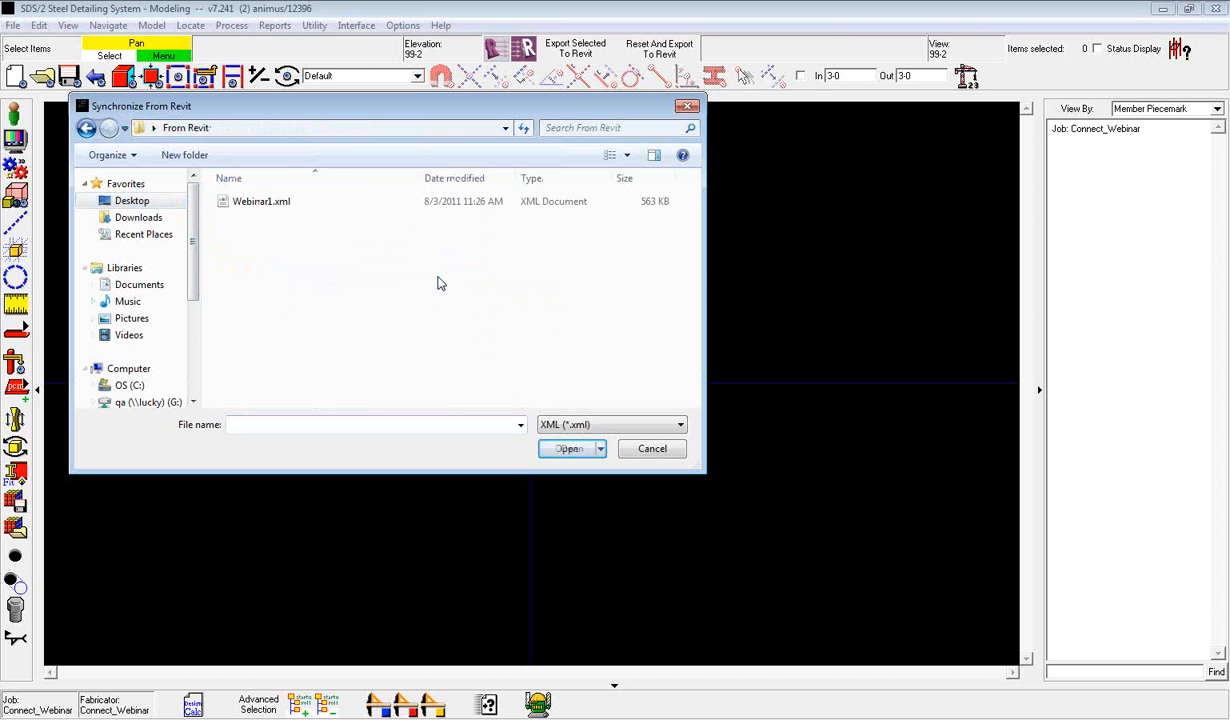
click(255, 203)
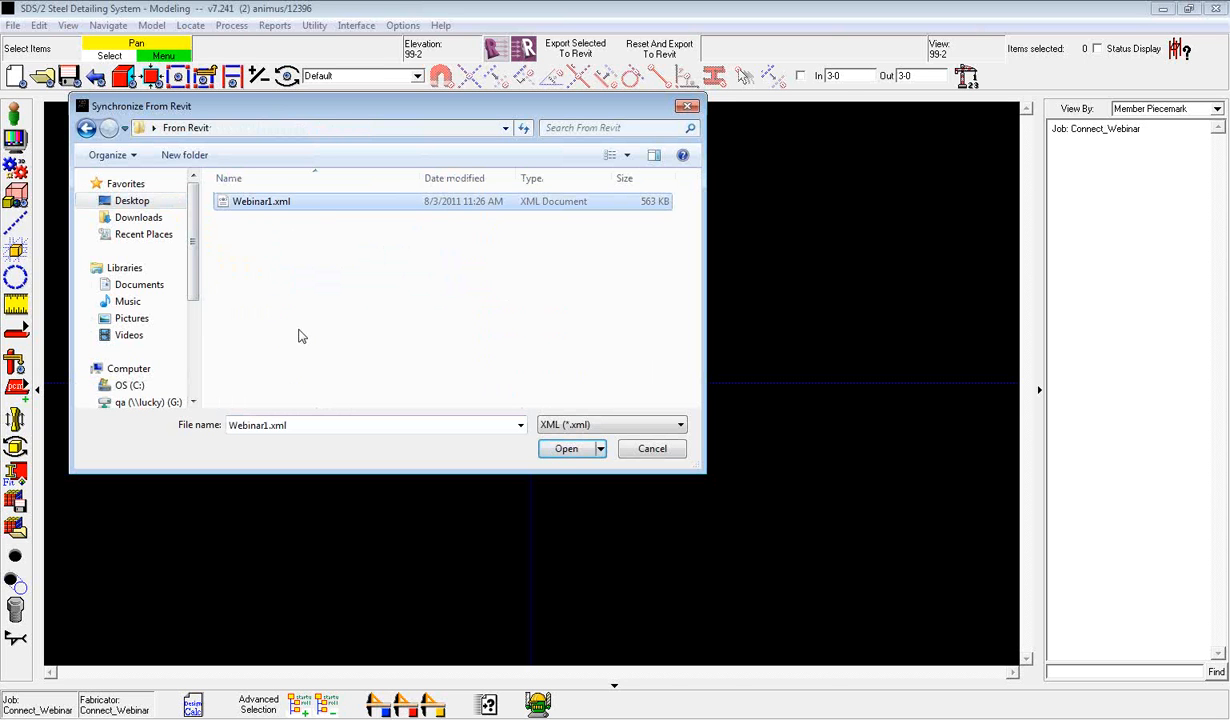
click(564, 450)
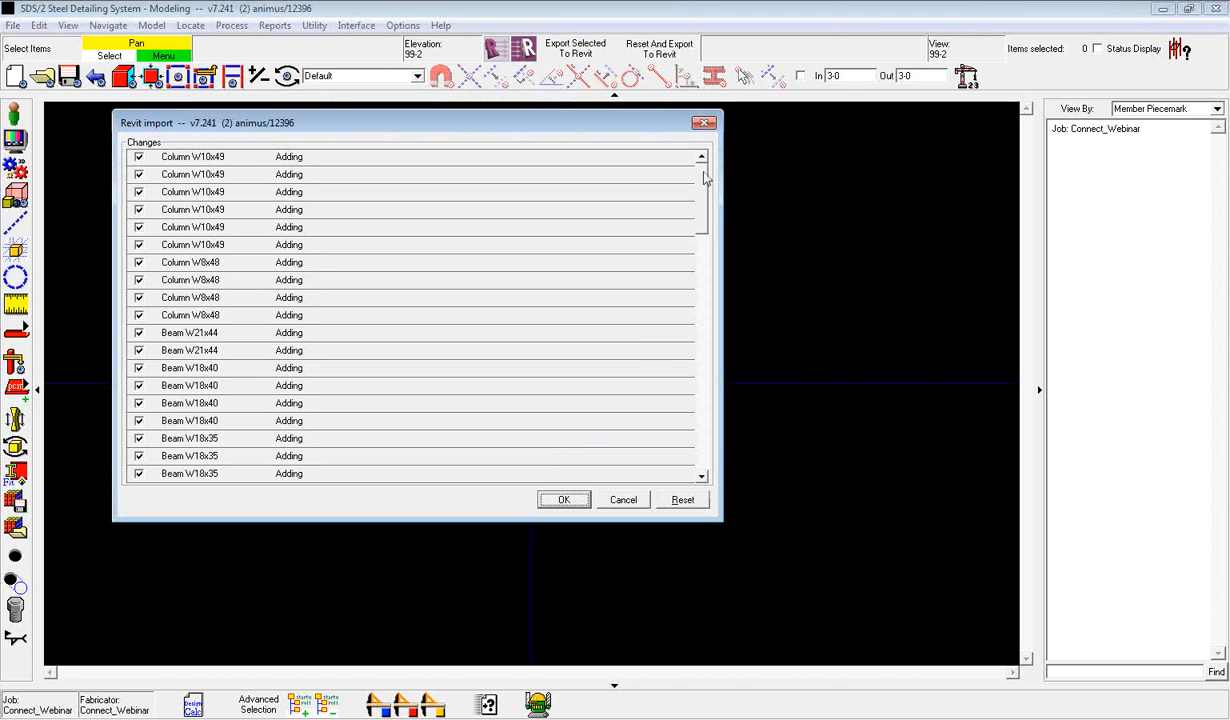
- Exclude two W10x49 columns and the four W8x48 columns from the Revit import changes, and include them again
mouse_move(705, 177)
mouse_down()
mouse_move(695, 430)
mouse_move(697, 245)
mouse_move(682, 168)
mouse_up()
click(138, 227)
click(138, 244)
click(139, 262)
click(139, 280)
click(139, 297)
click(139, 315)
click(139, 315)
click(139, 297)
click(139, 280)
click(139, 262)
click(139, 244)
click(139, 227)
- Import all listed Revit changes and display the imported frame as solid members in a 3D view
click(560, 499)
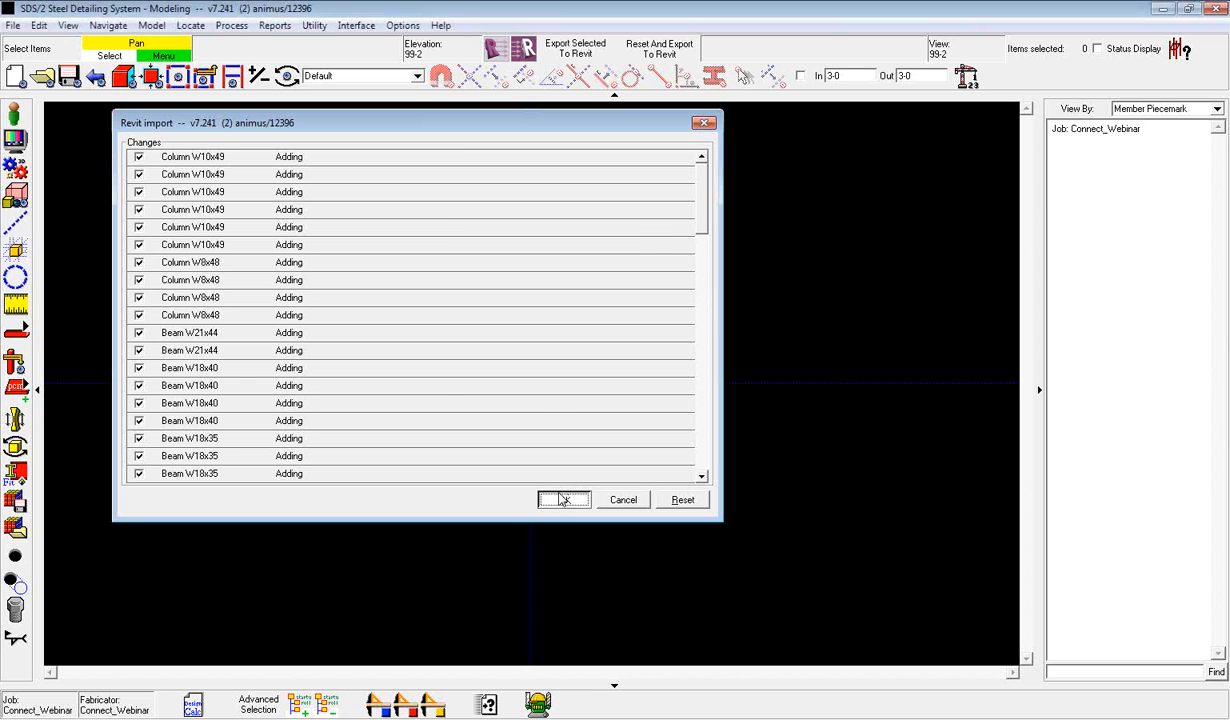
scroll(494, 351, up, 5)
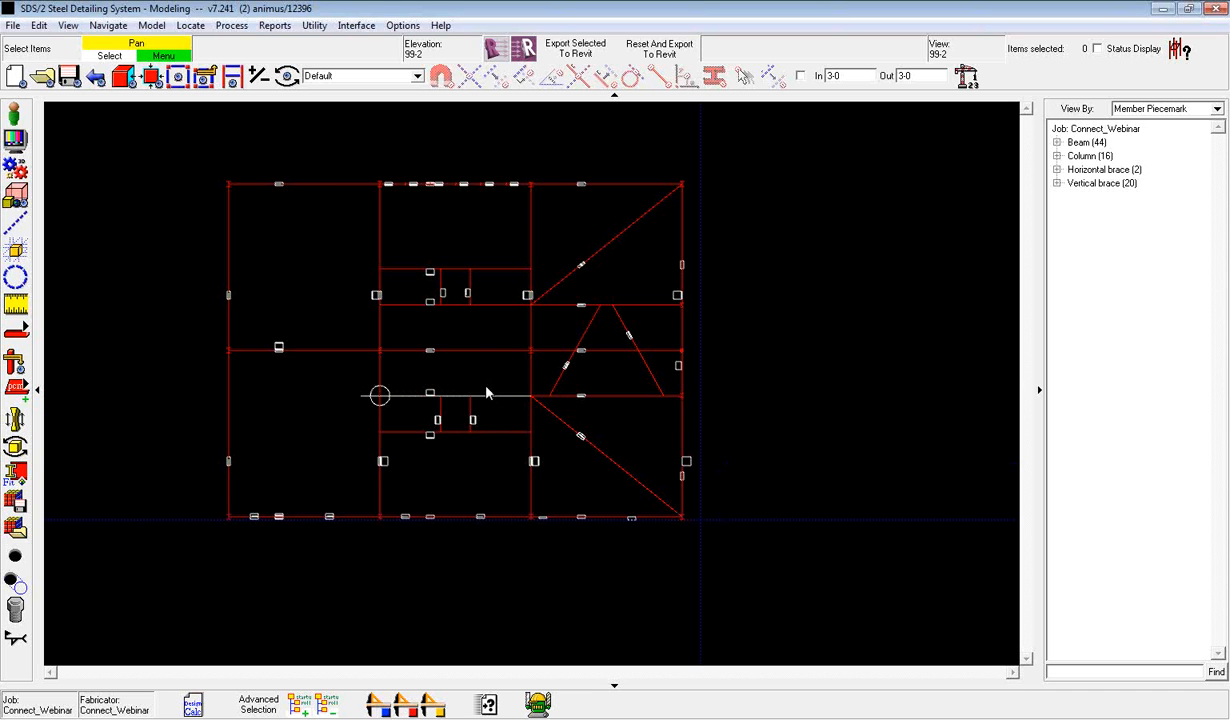
shift+middle_drag(487, 384, 382, 187)
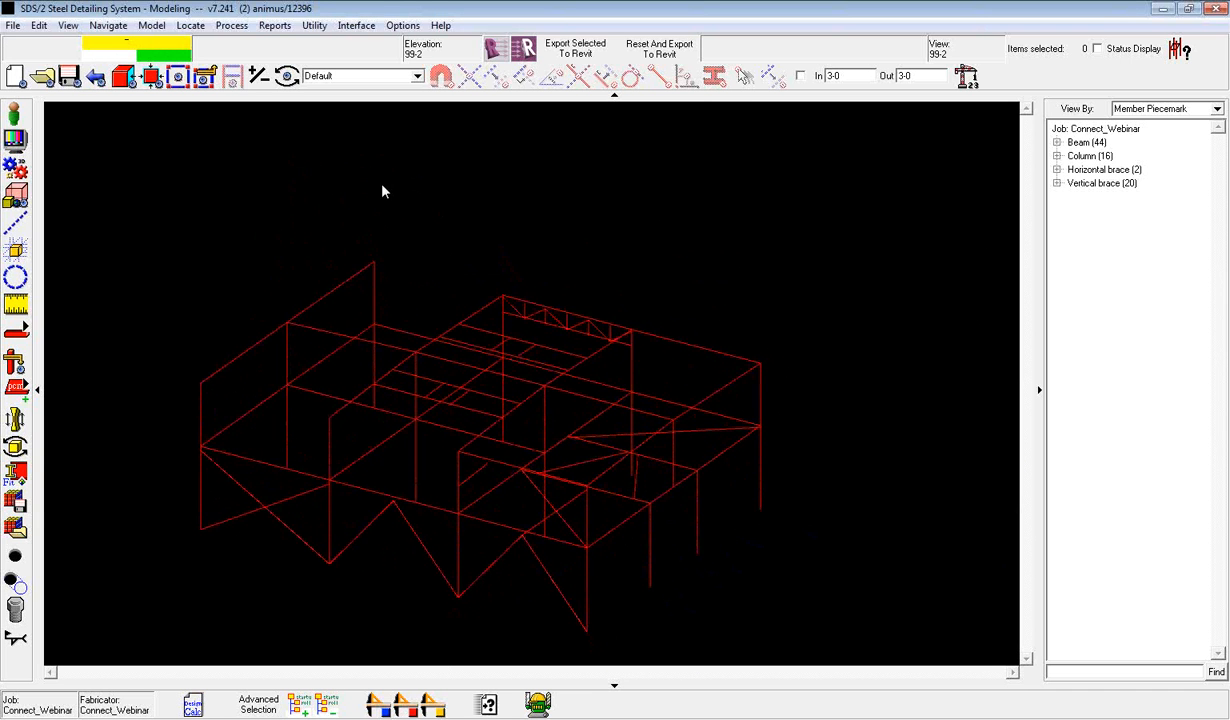
shift+middle_drag(519, 225, 505, 198)
middle_drag(445, 234, 459, 201)
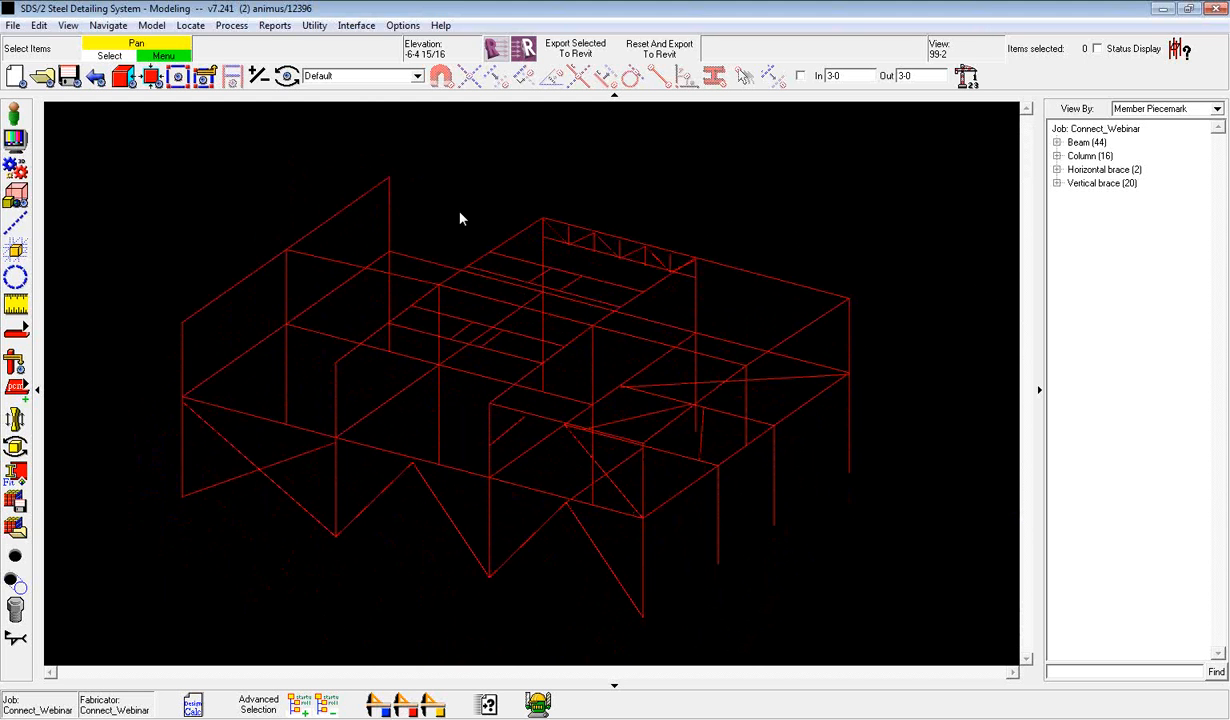
click(15, 166)
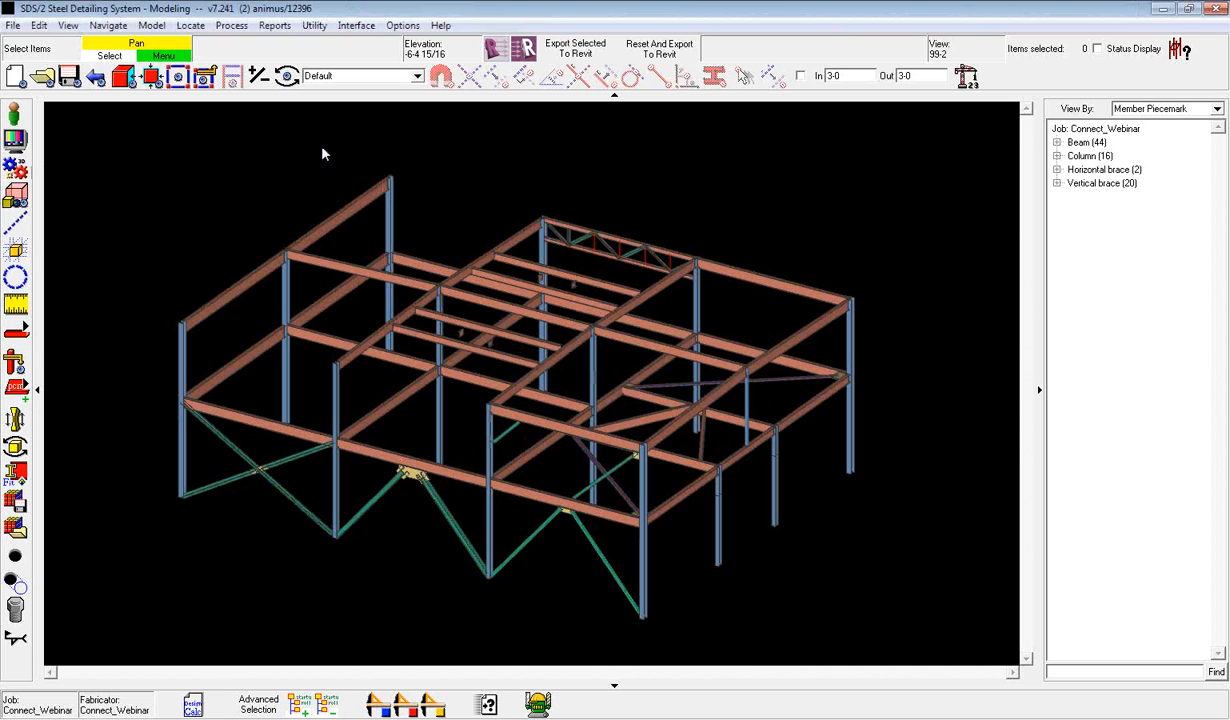
- Review the shear tab settings of the five-bolt W21x44 beam at the column and set its right end connection to System
scroll(434, 200, up, 2)
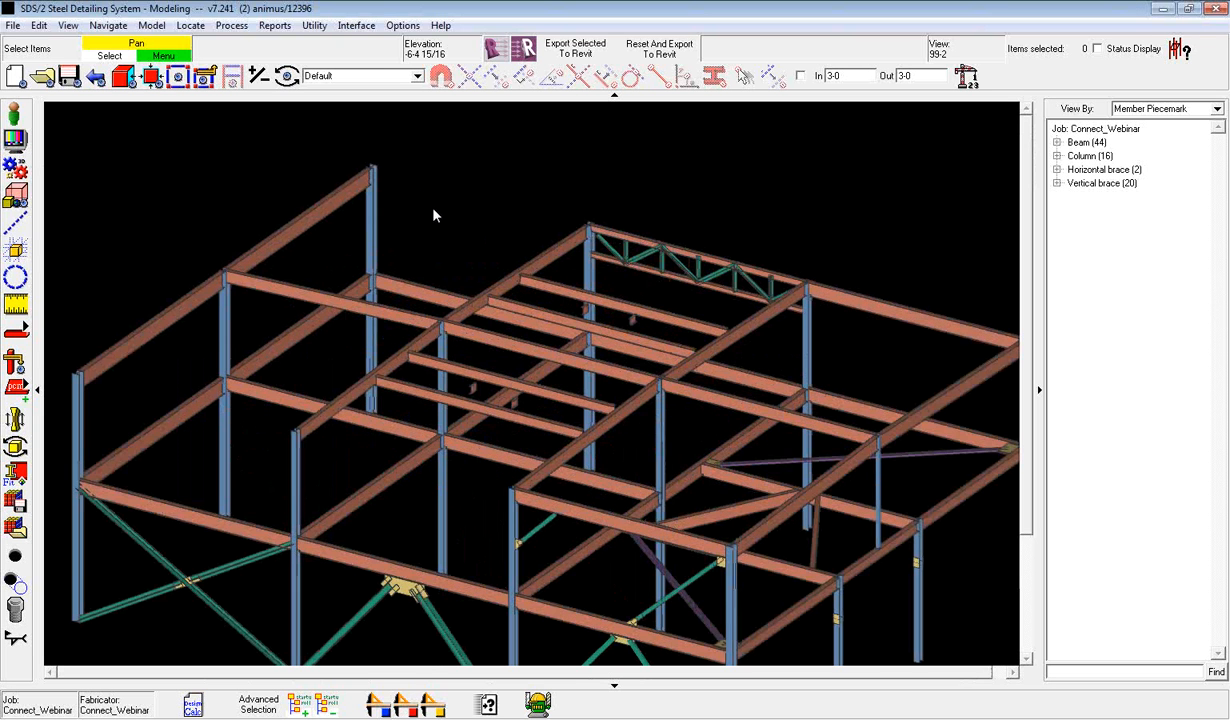
scroll(440, 241, up, 3)
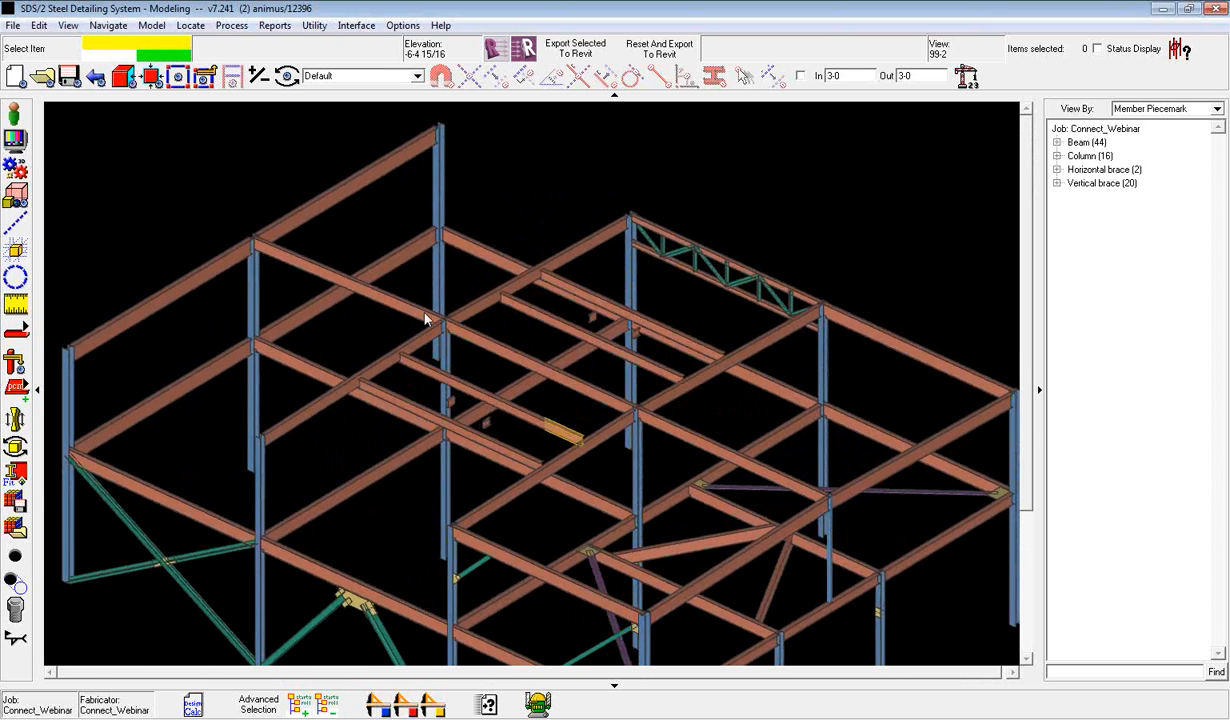
scroll(420, 173, up, 5)
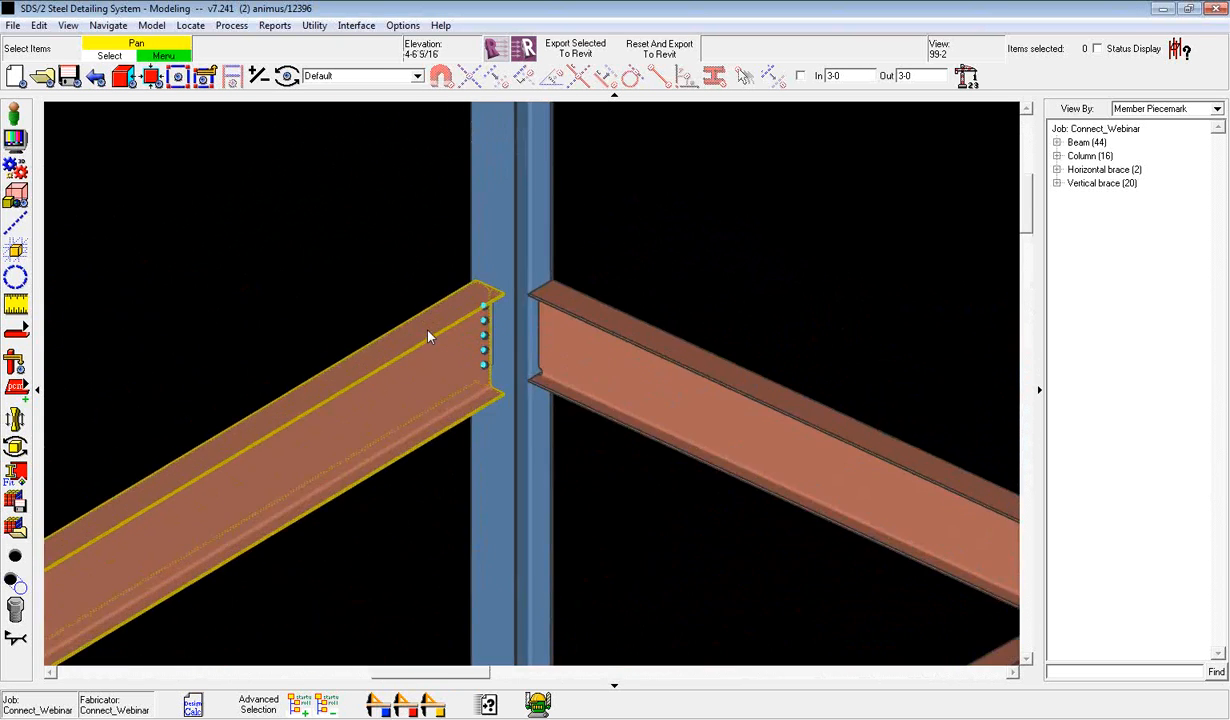
scroll(395, 287, up, 3)
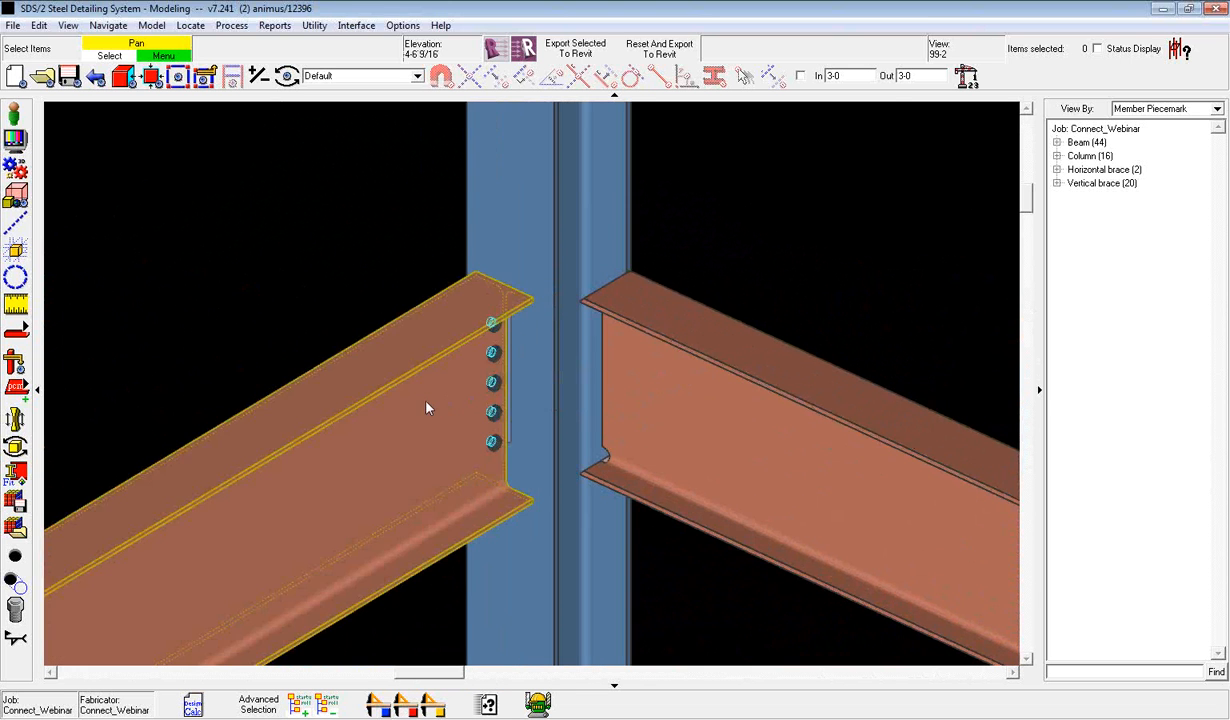
click(427, 408)
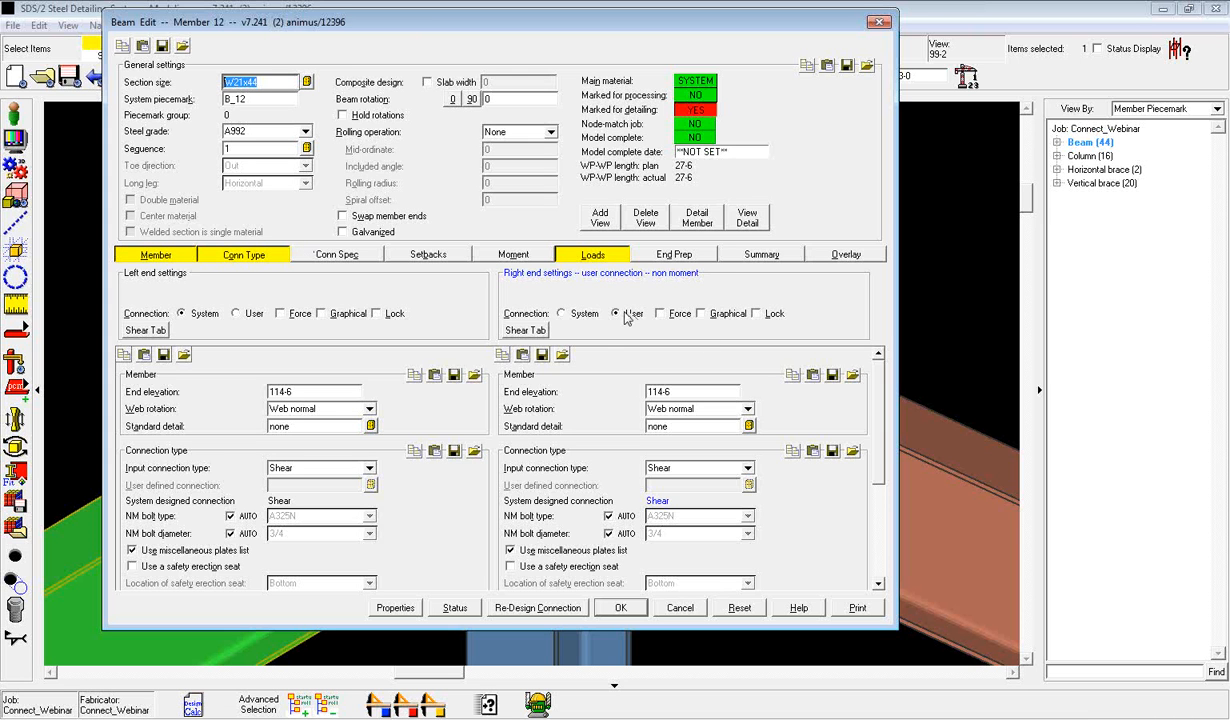
click(526, 334)
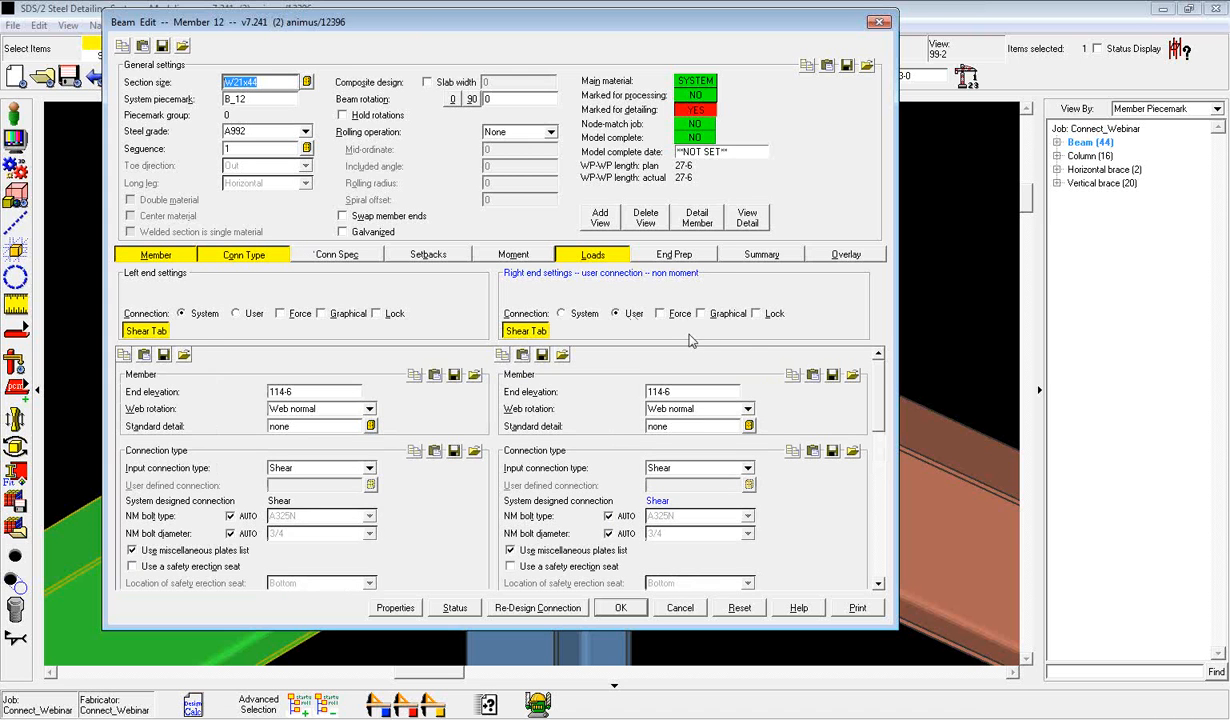
scroll(852, 365, down, 8)
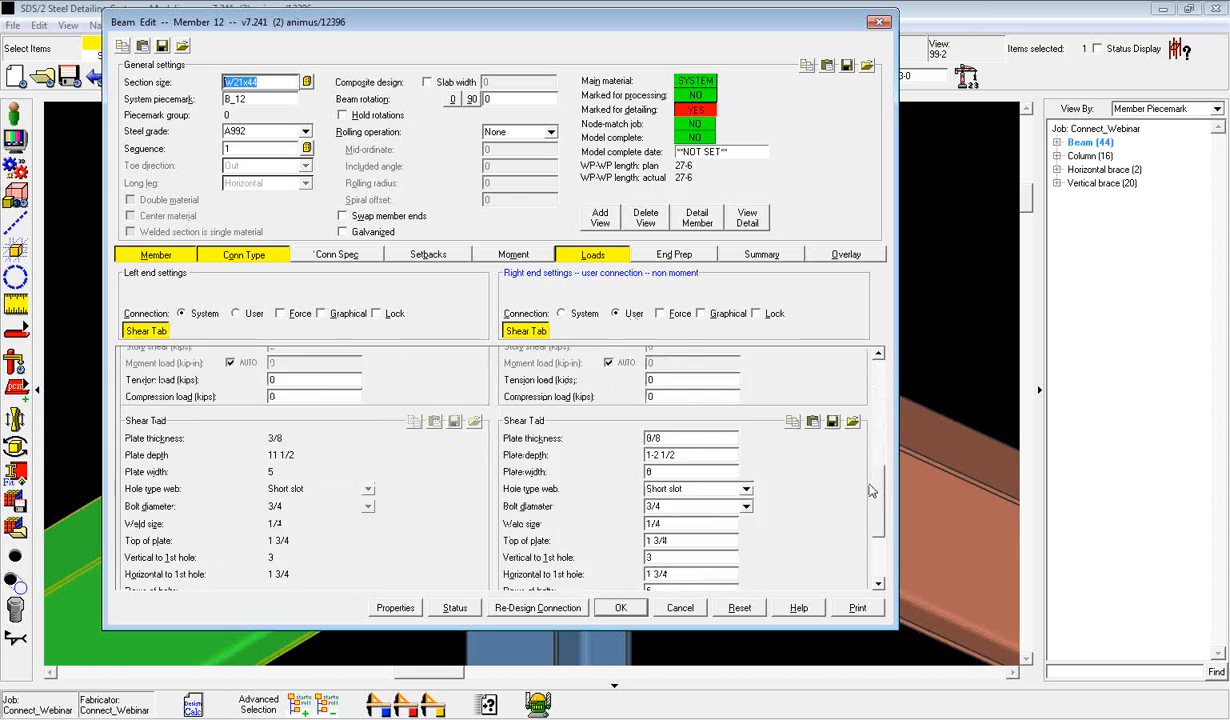
scroll(872, 490, down, 3)
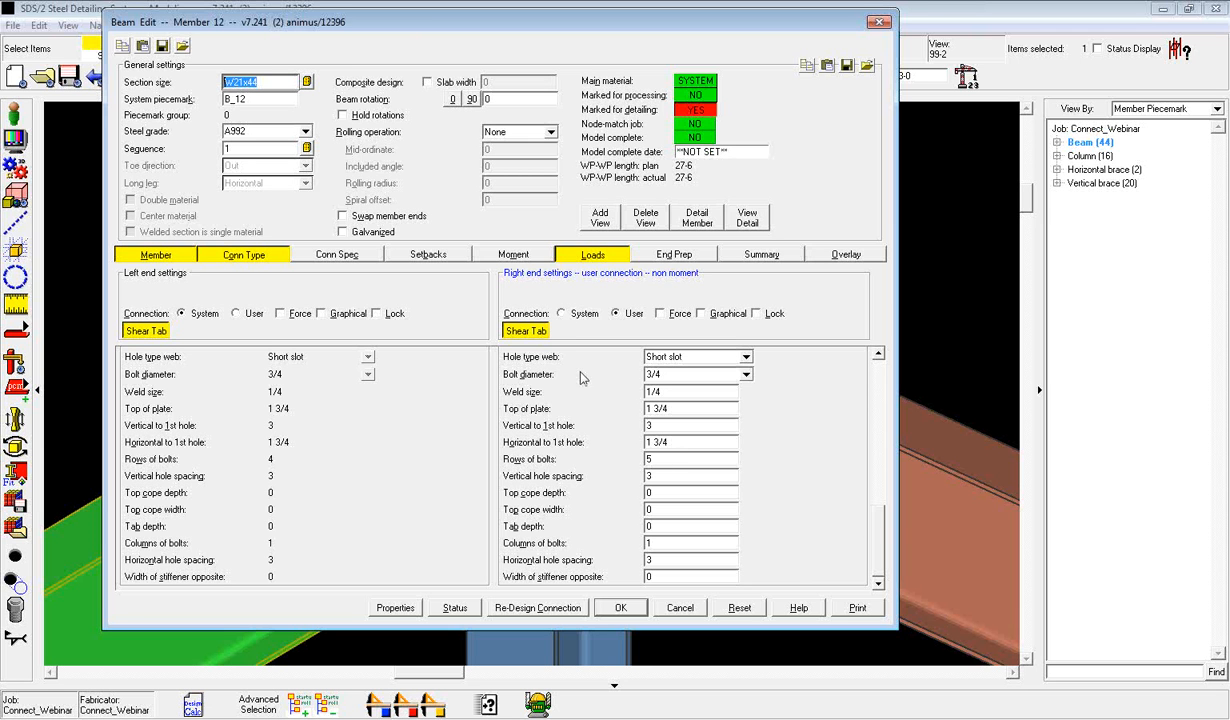
click(561, 313)
click(622, 608)
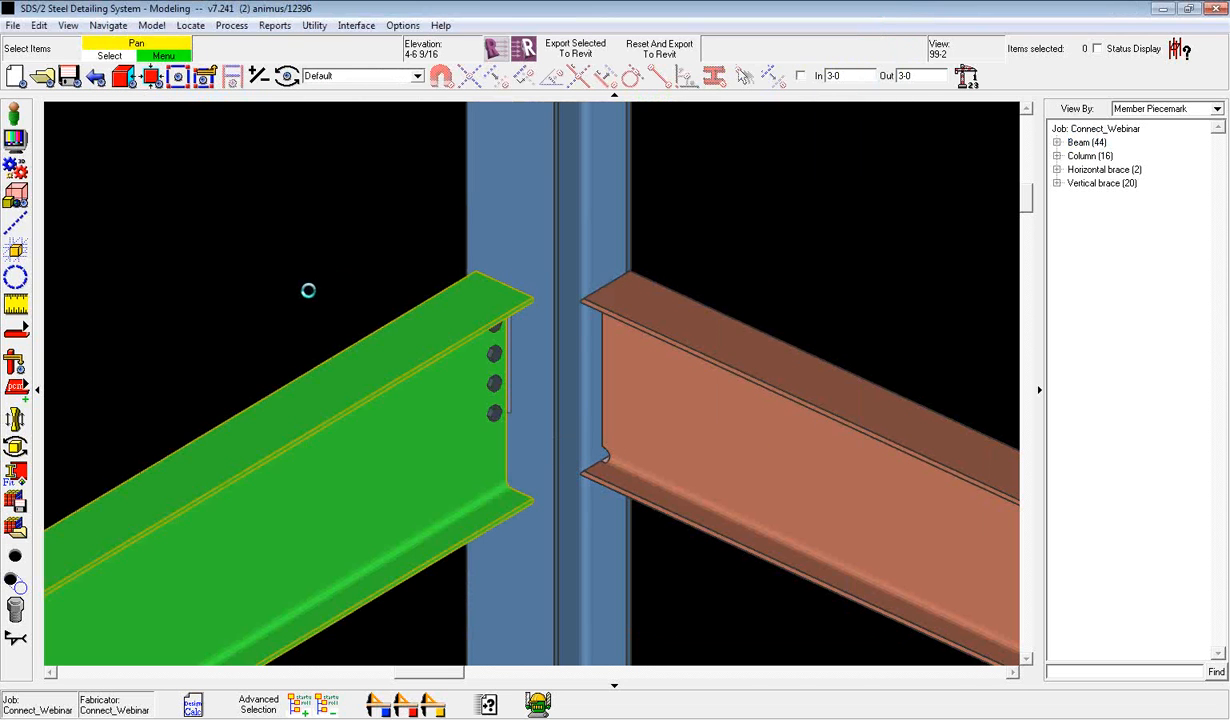
- Set the rotation of the W10x49 column at this beam joint to 0
scroll(312, 277, down, 5)
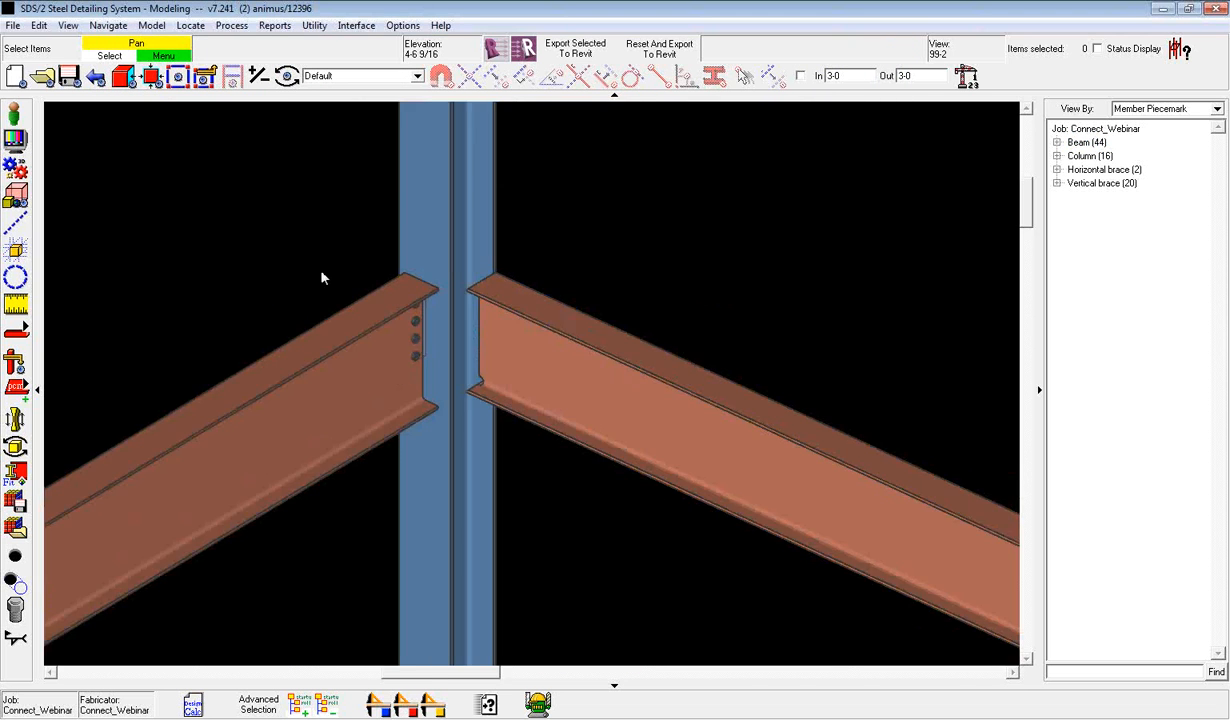
middle_drag(321, 275, 772, 202)
scroll(748, 204, down, 2)
middle_drag(288, 480, 568, 270)
scroll(411, 425, up, 3)
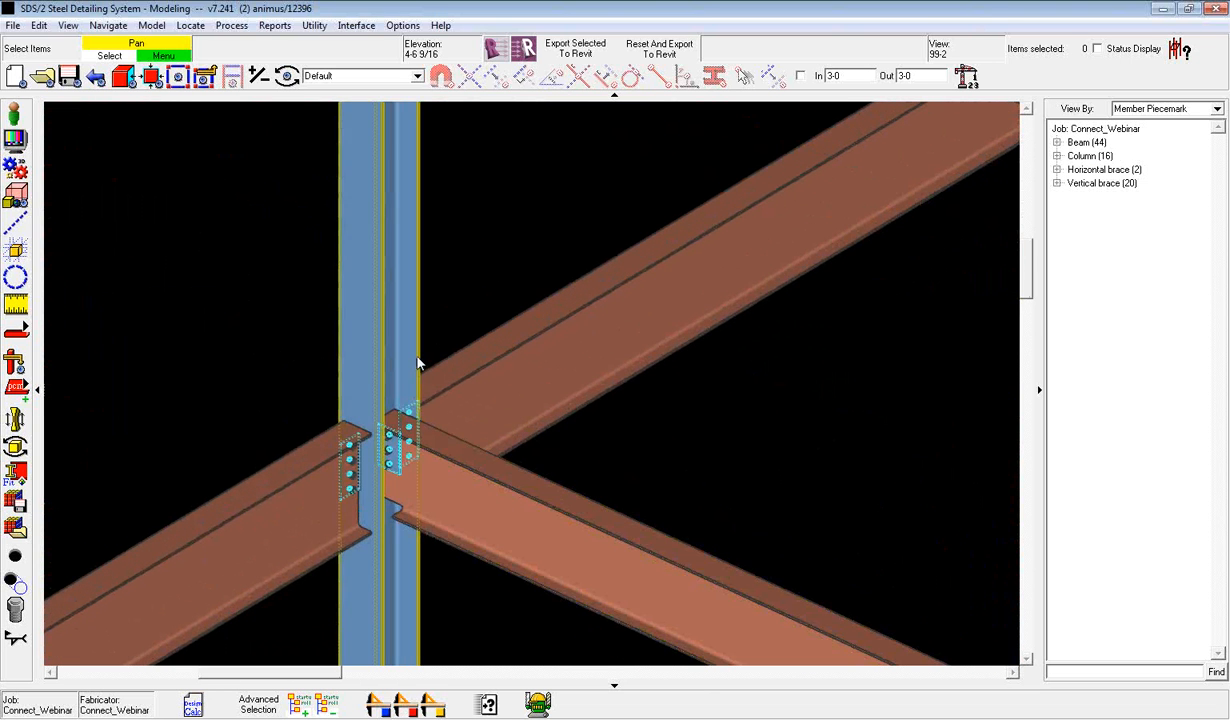
double_click(417, 361)
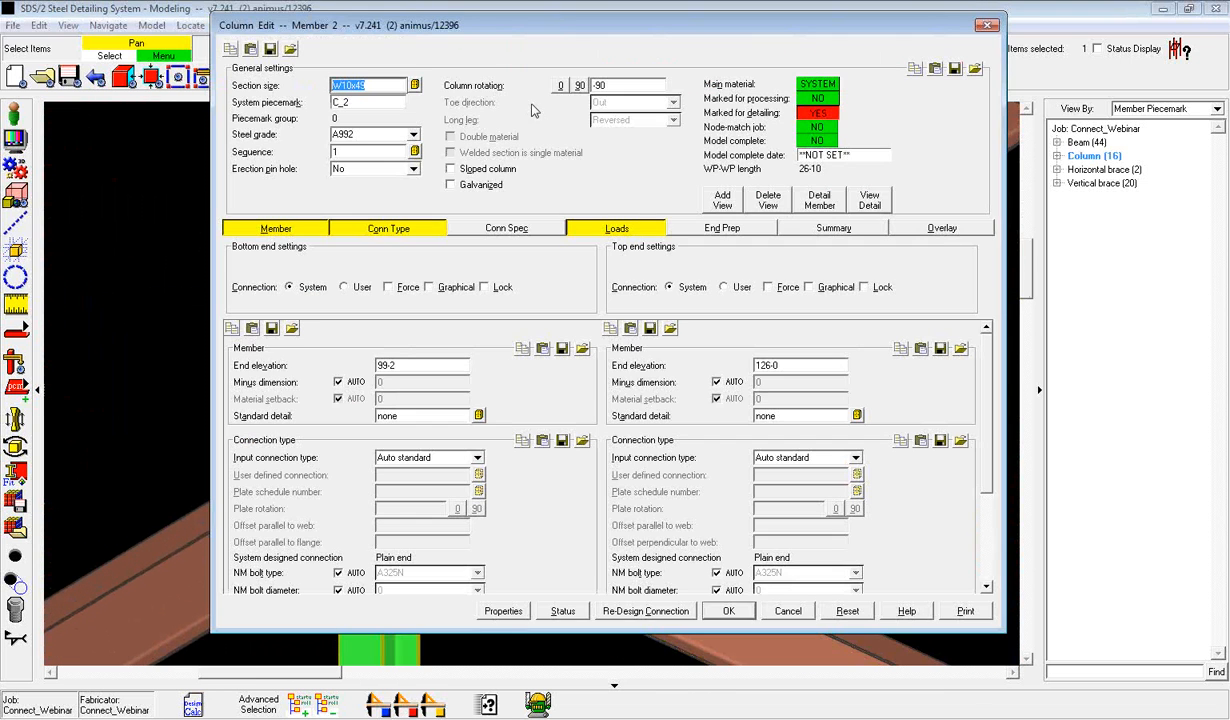
click(561, 87)
click(743, 616)
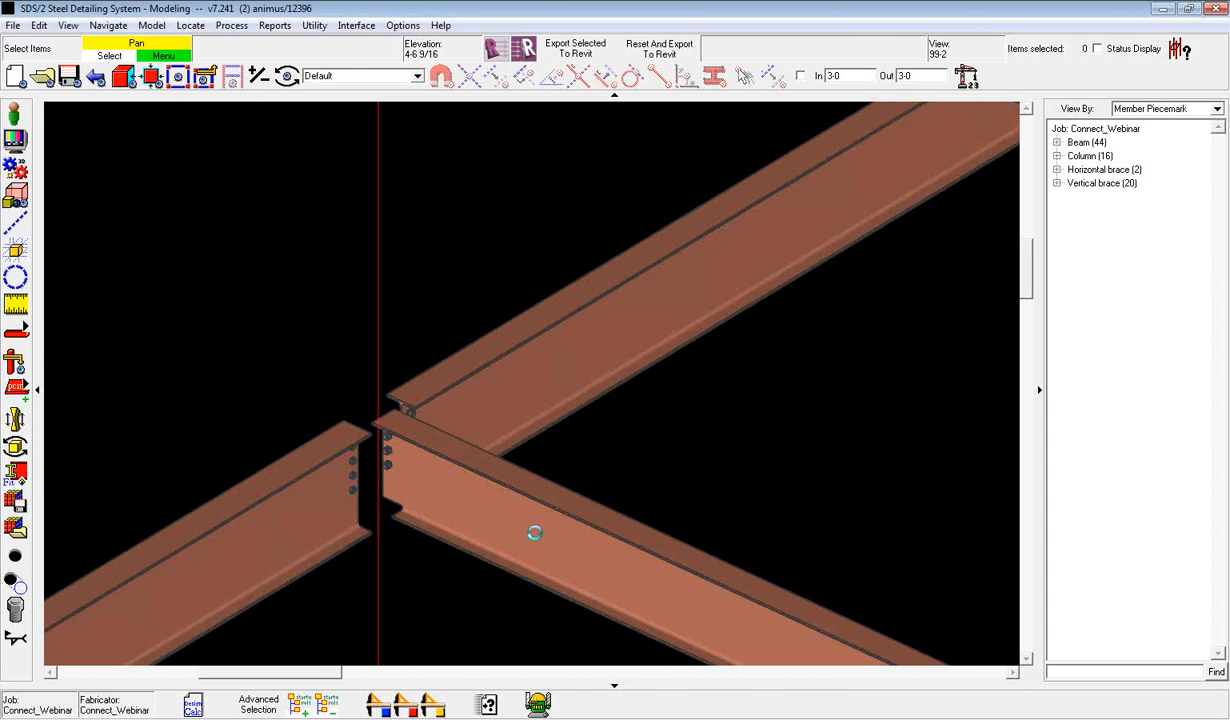
- Set the left end moment type of the W18x35 beam framing into the rotated column to Welded
double_click(535, 534)
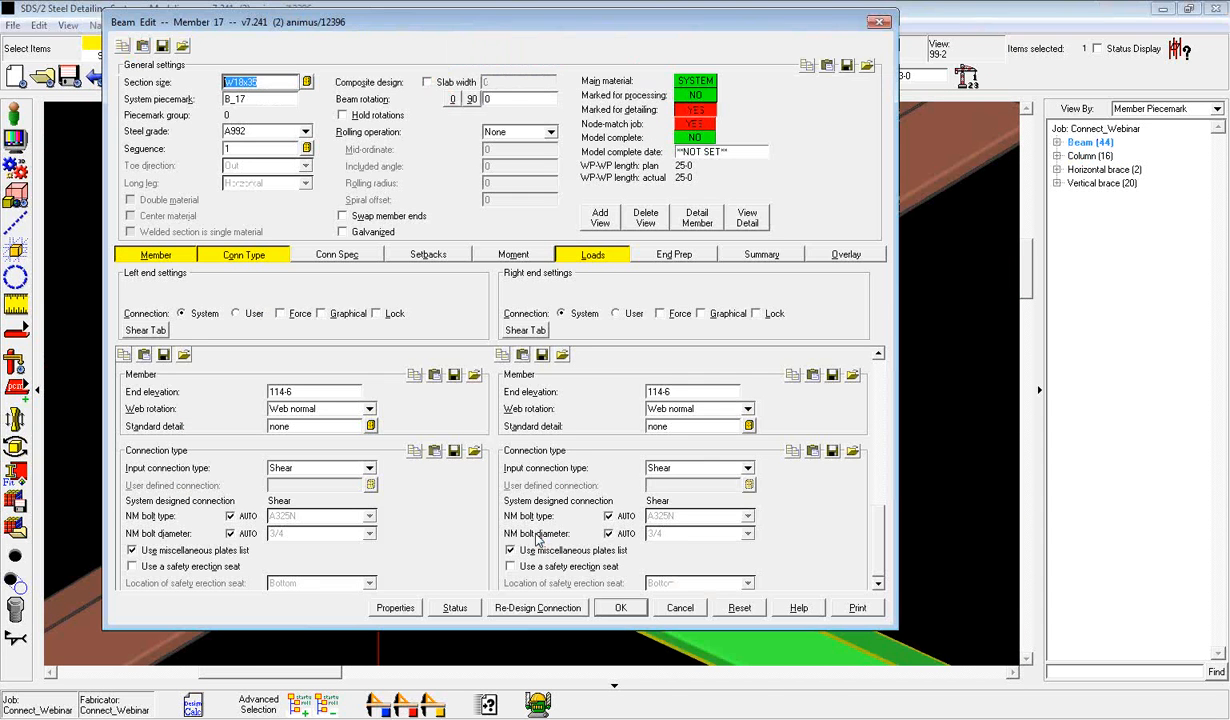
click(511, 255)
scroll(878, 399, down, 1)
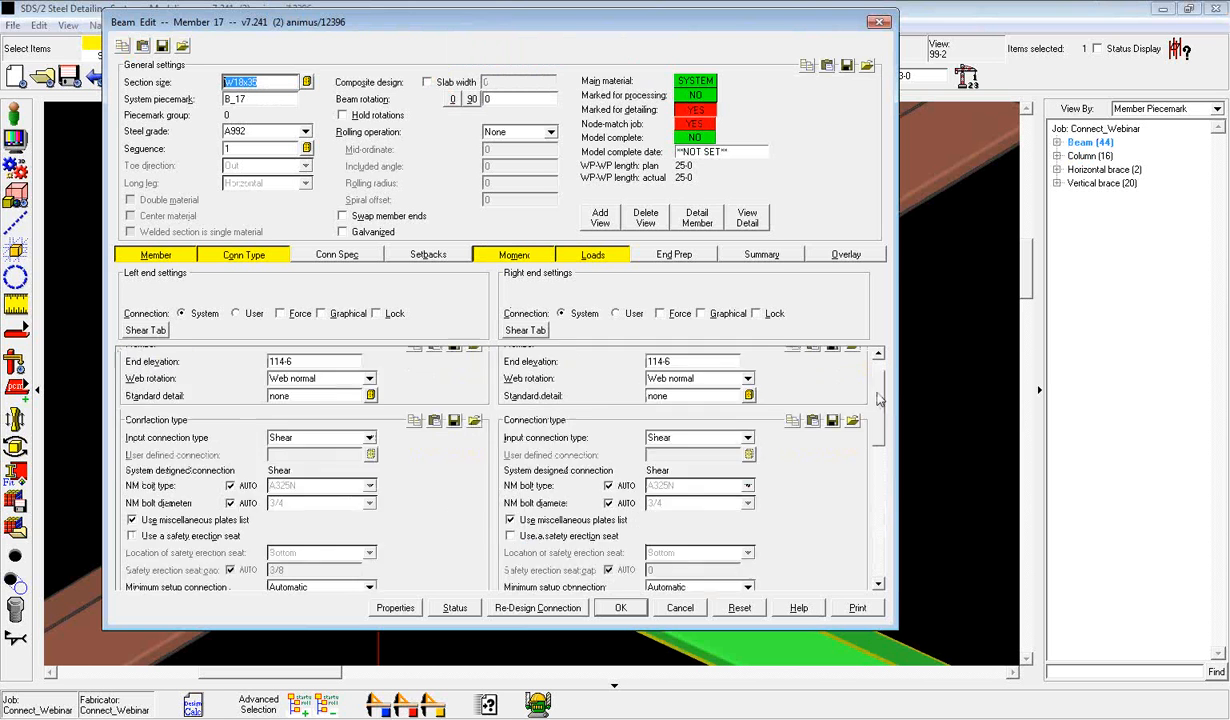
scroll(878, 399, down, 5)
click(343, 416)
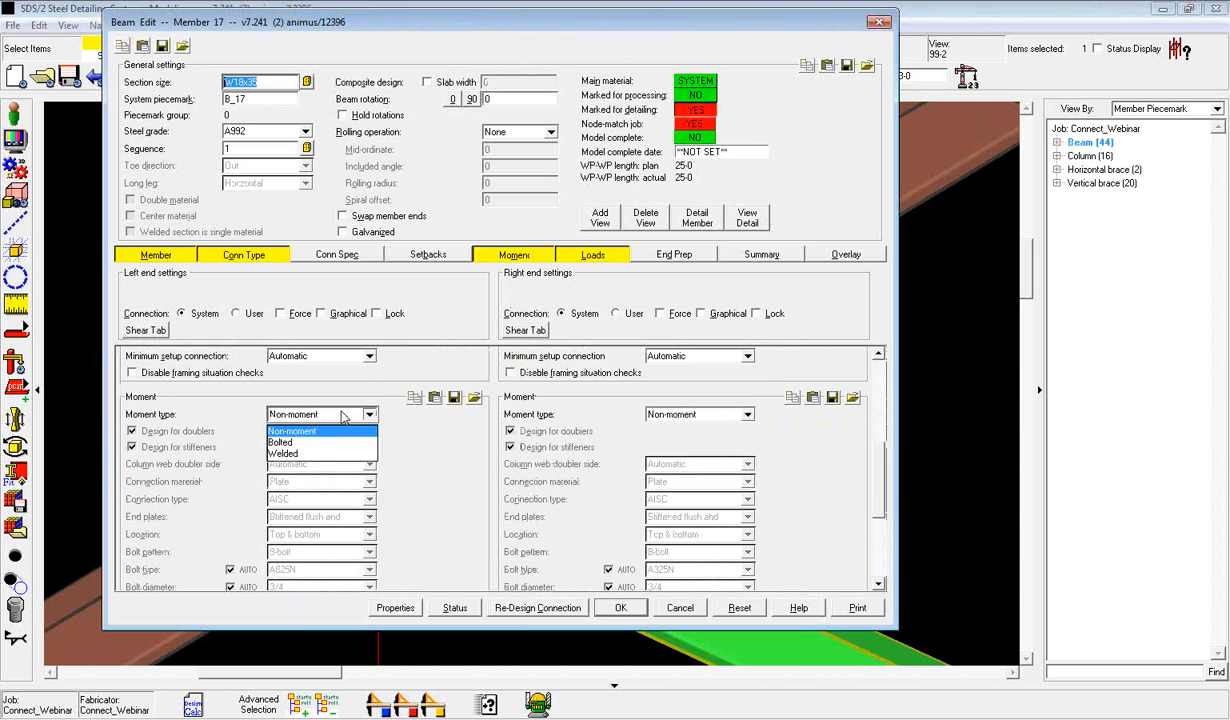
click(318, 453)
click(625, 610)
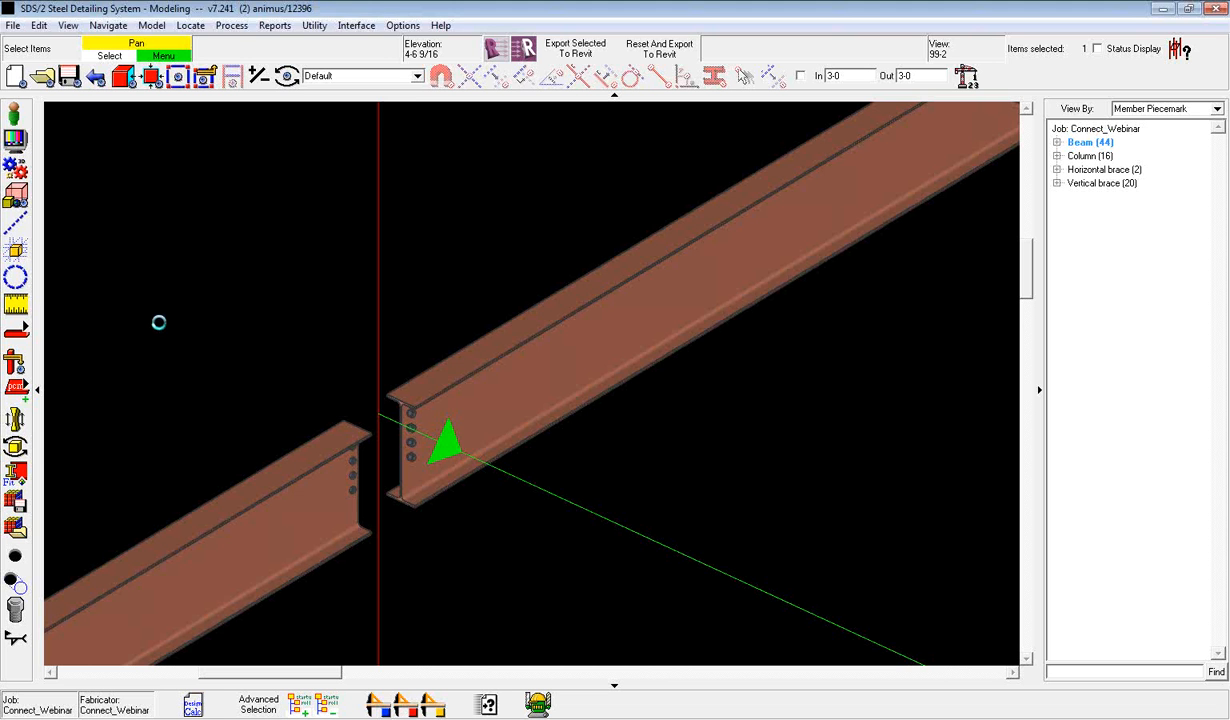
click(247, 272)
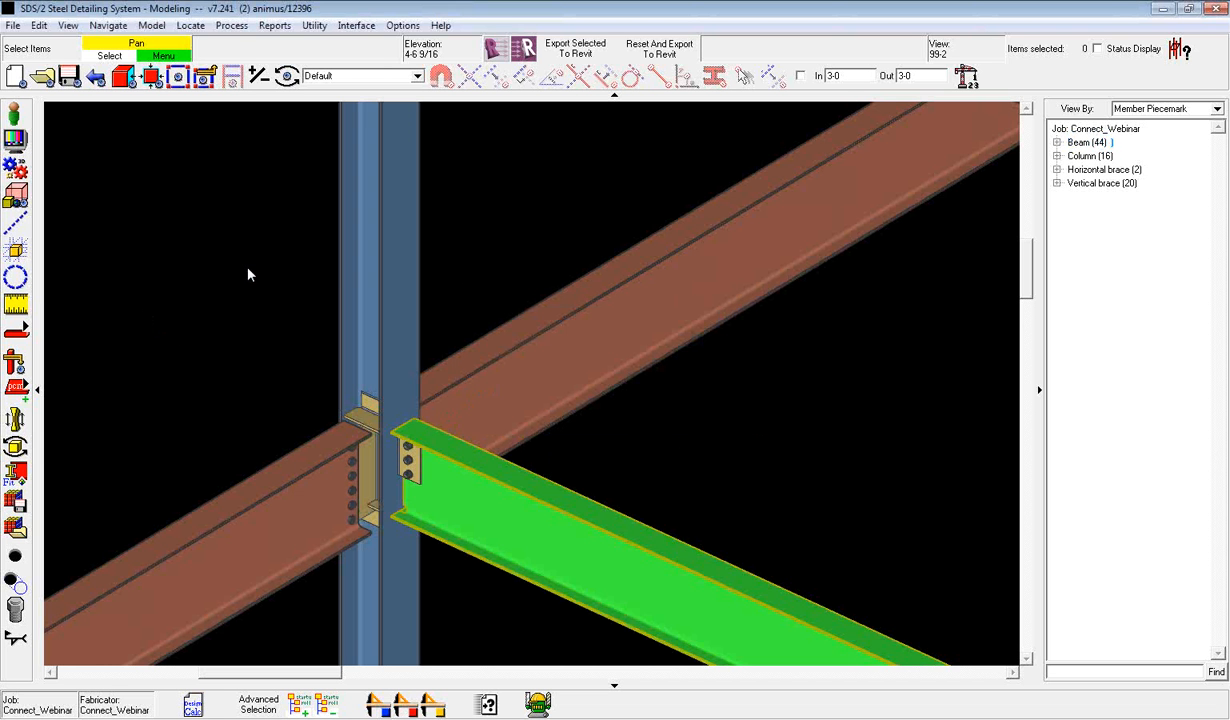
- Select the members and connection material around the rotated column's joint, plus those around the joint at the column behind it
scroll(300, 385, up, 2)
middle_drag(328, 421, 256, 458)
scroll(338, 390, down, 6)
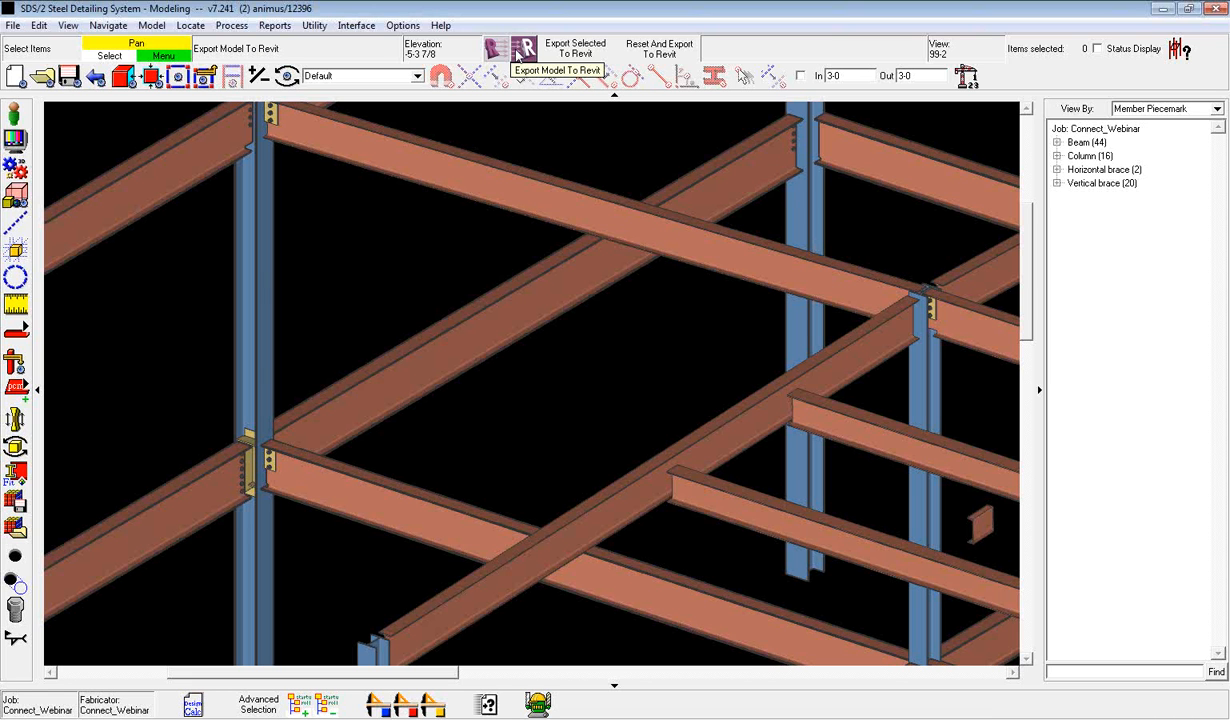
drag(318, 340, 179, 511)
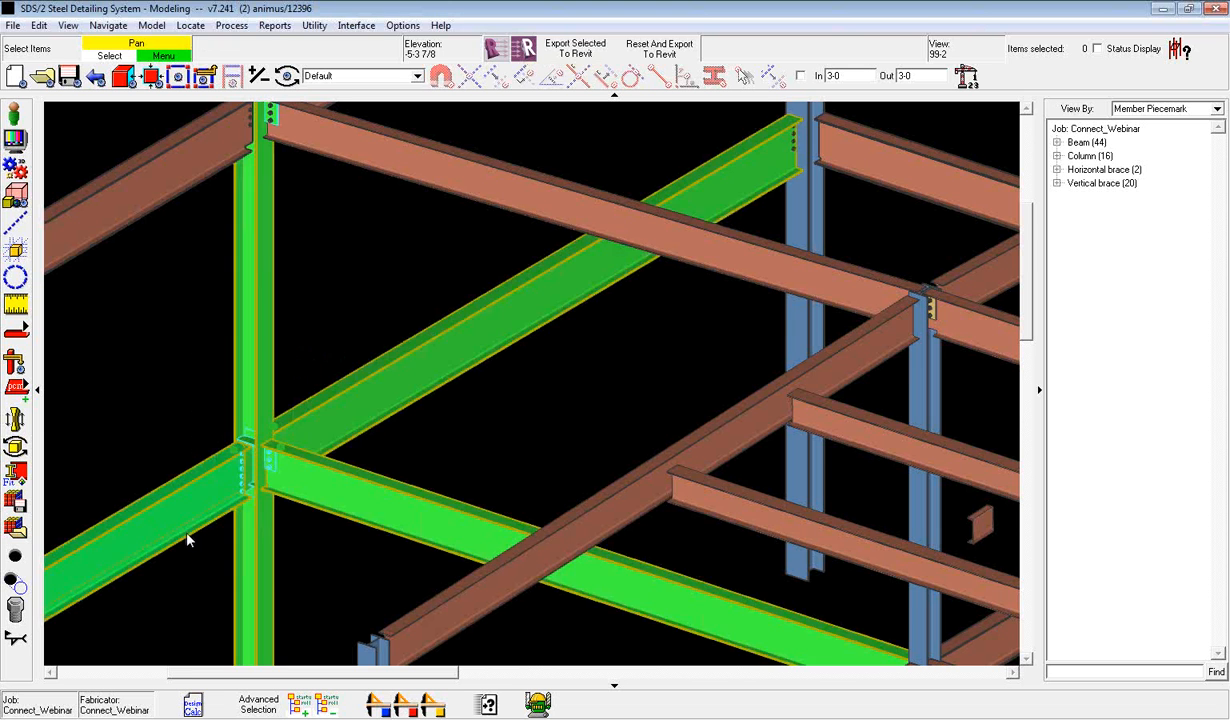
shift+middle_drag(381, 417, 358, 446)
scroll(358, 446, down, 1)
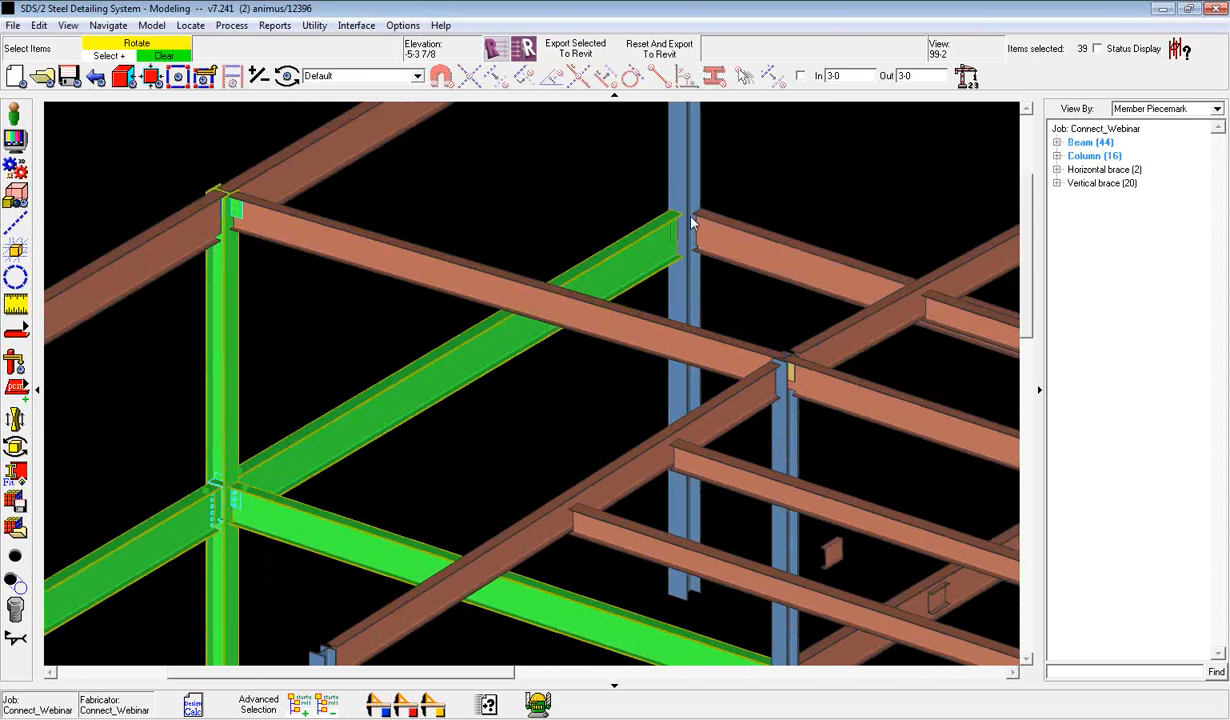
drag(740, 176, 641, 264)
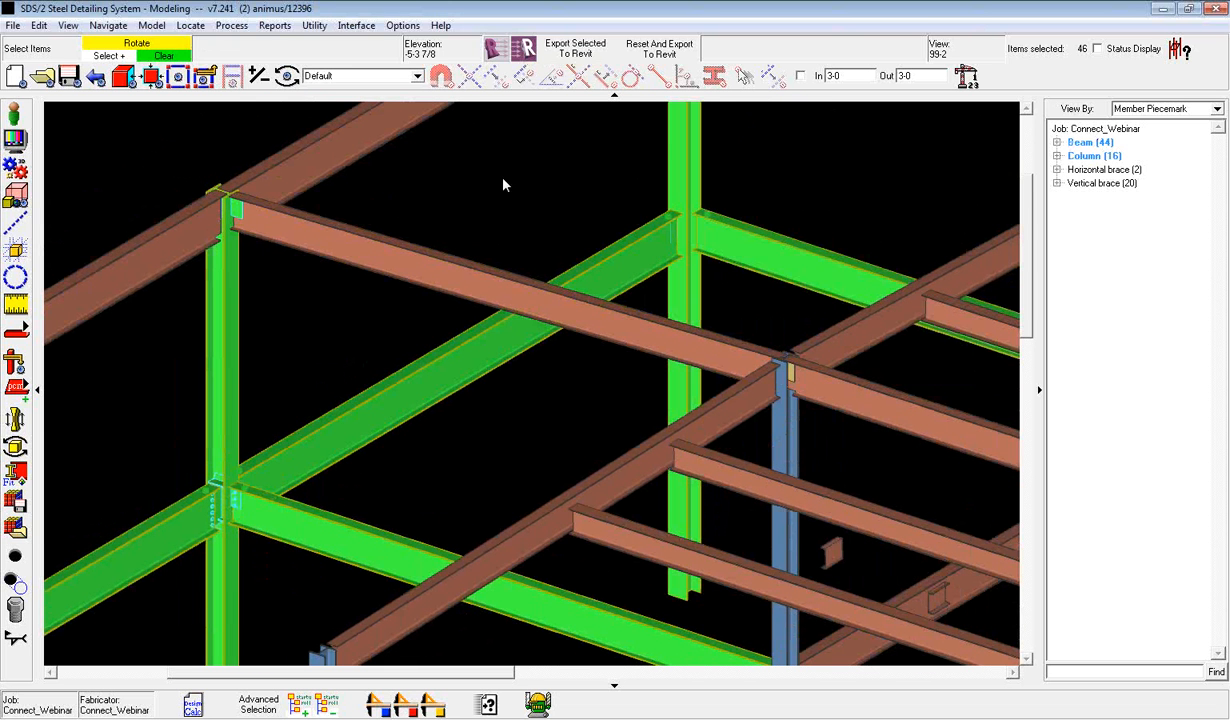
- Export the selected members to Revit as the XML file Webinar2 in the desktop's From SDS2 folder, and clear the selection
click(583, 52)
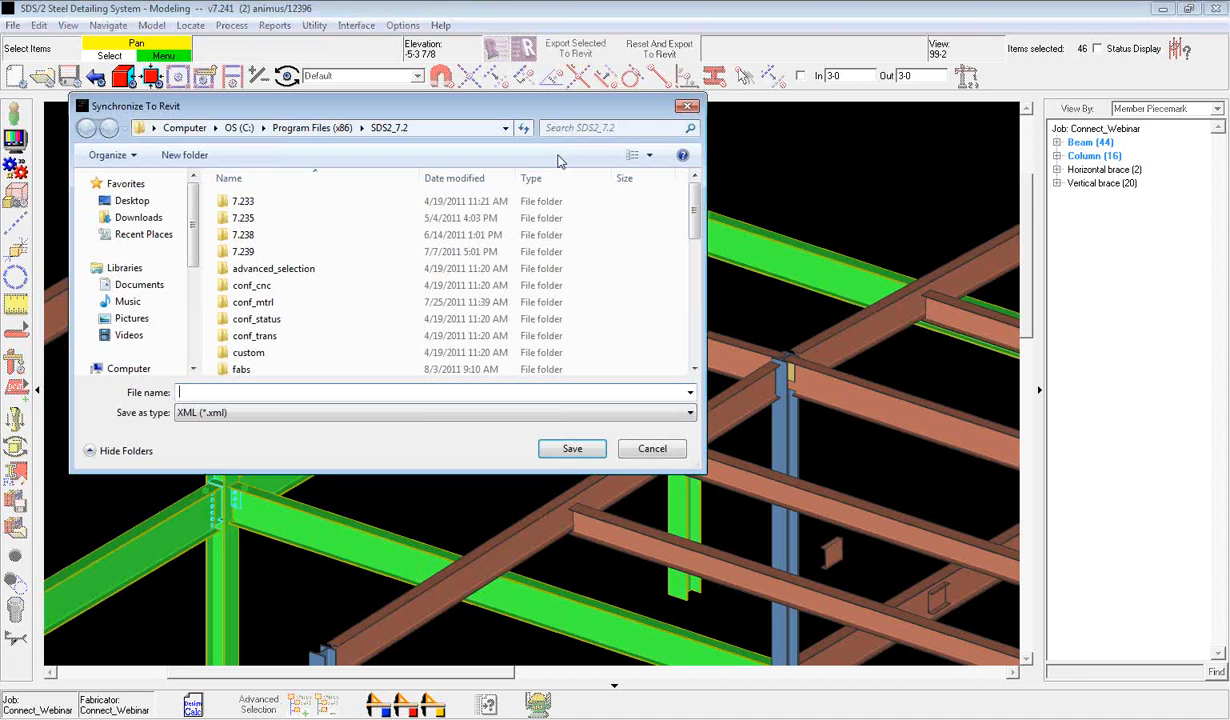
click(132, 201)
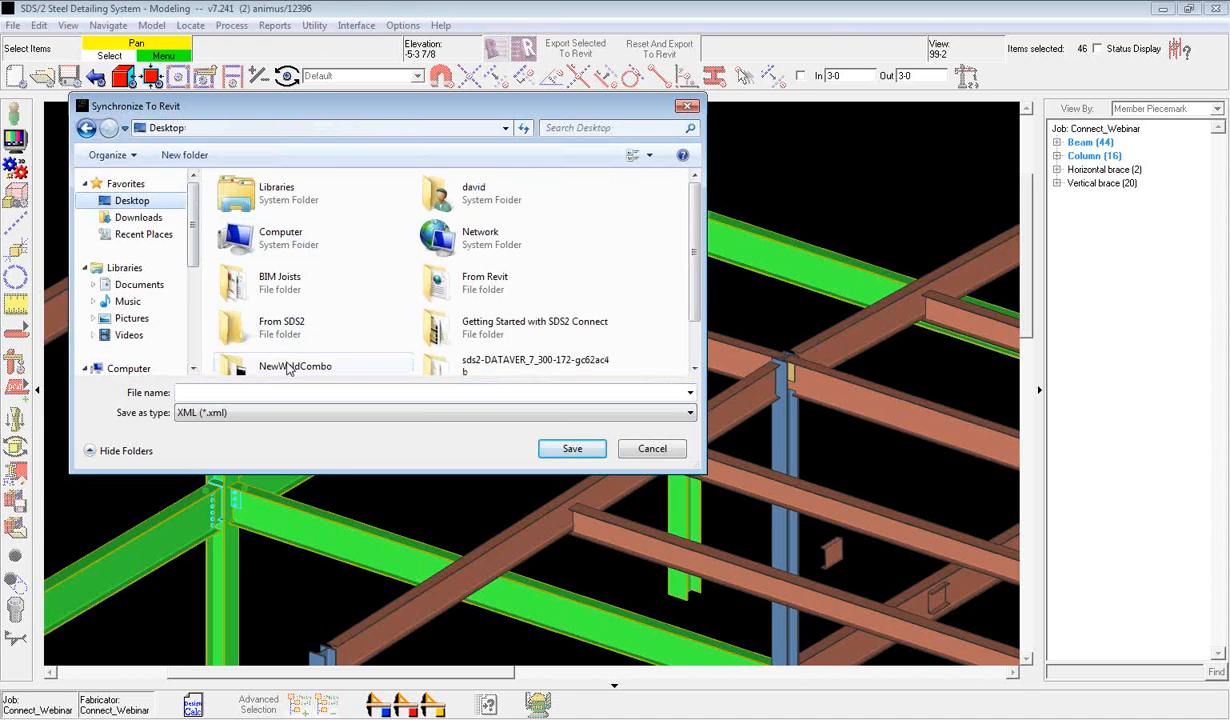
double_click(268, 340)
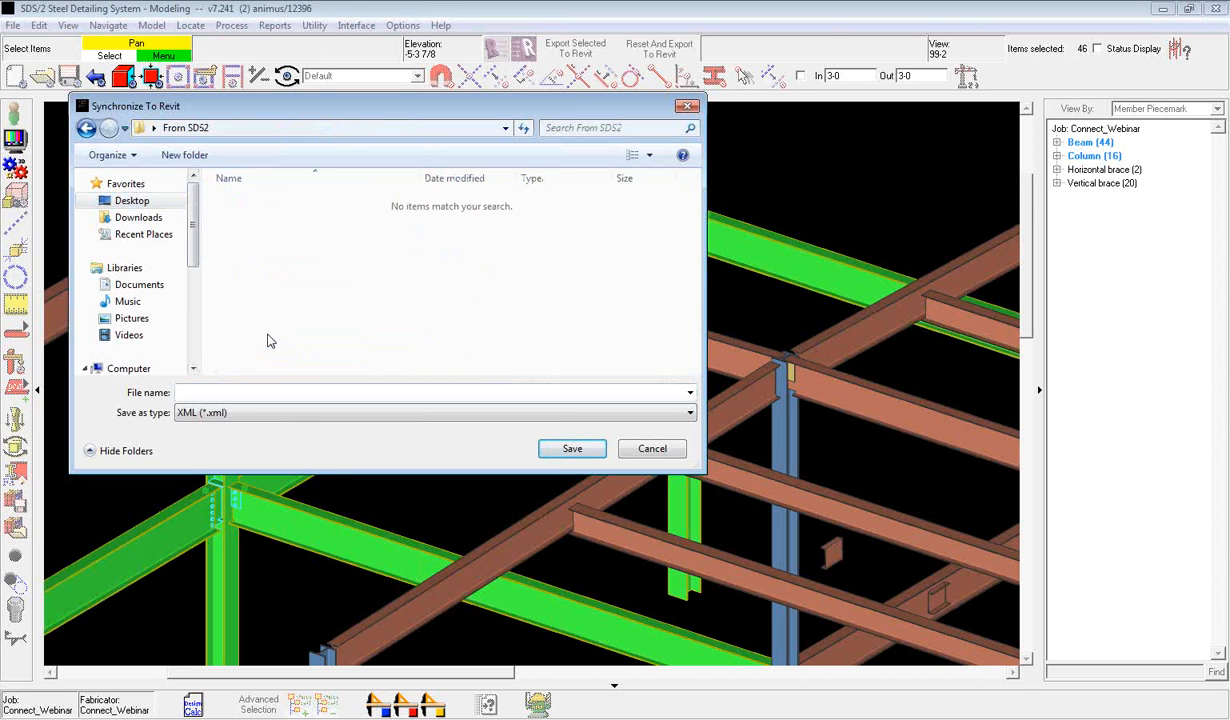
click(310, 390)
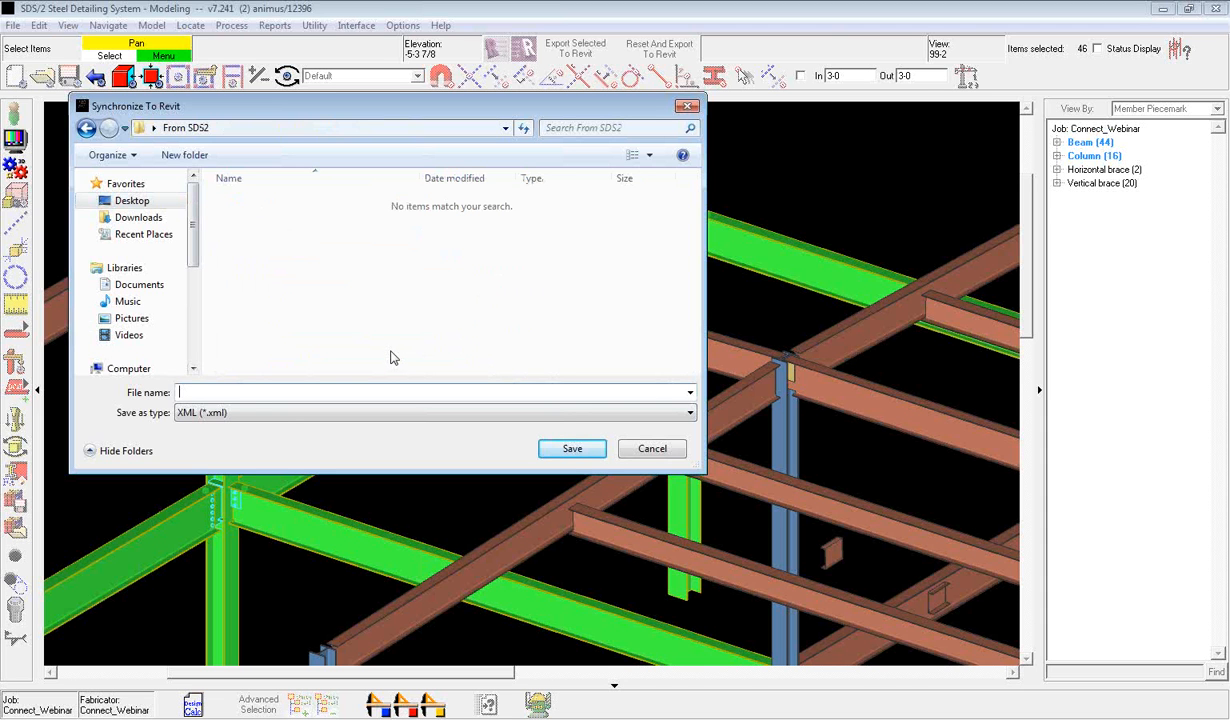
text(Webinar2)
click(570, 450)
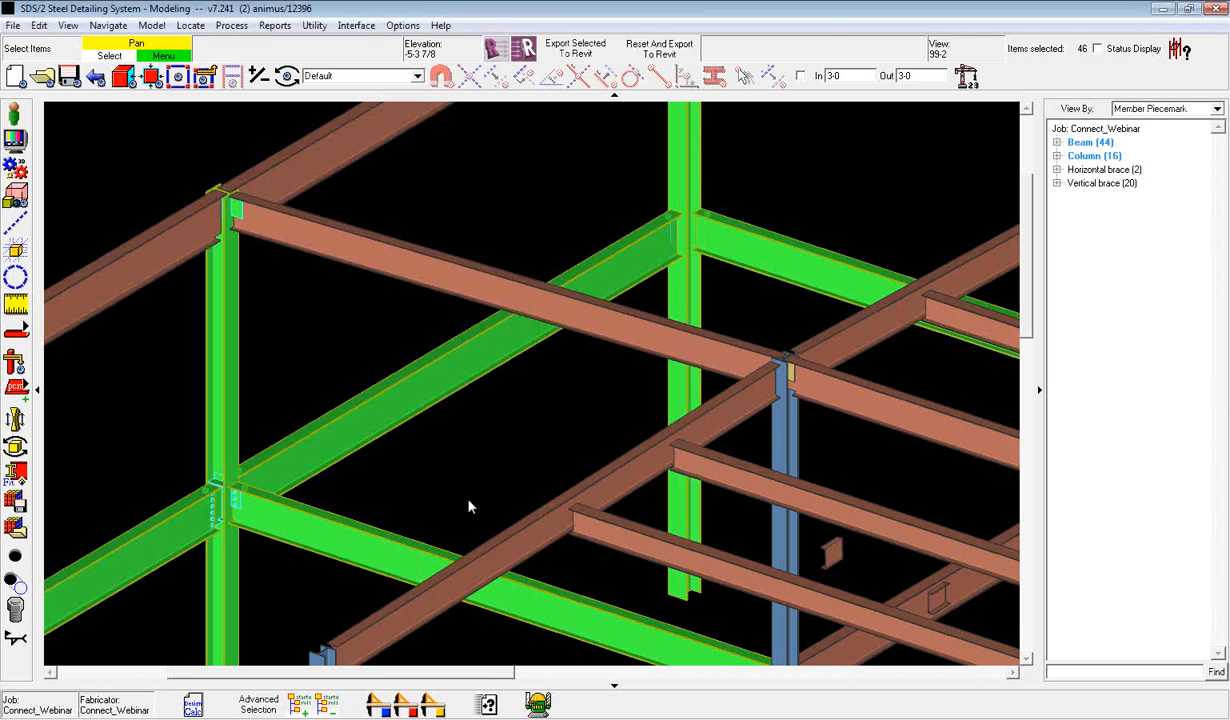
click(465, 490)
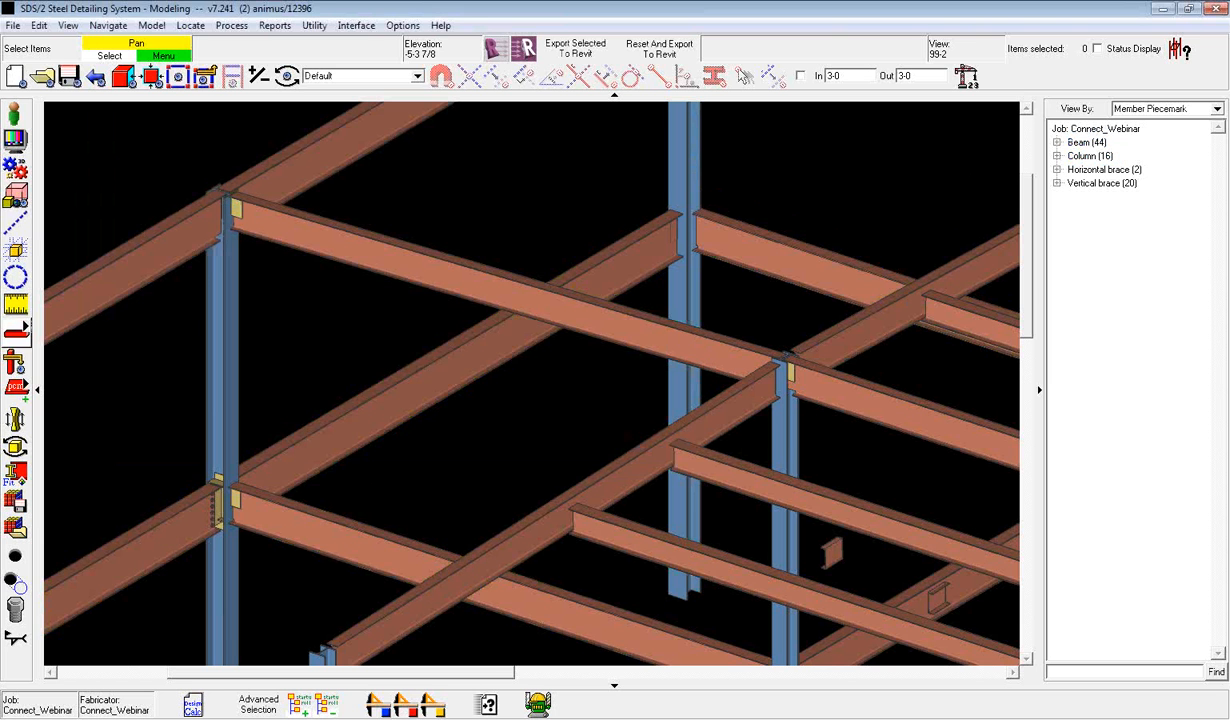
- Switch to Revit and open Webinar2.xml from the desktop's From SDS2 folder to import all structural elements from SDS/2
click(2, 322)
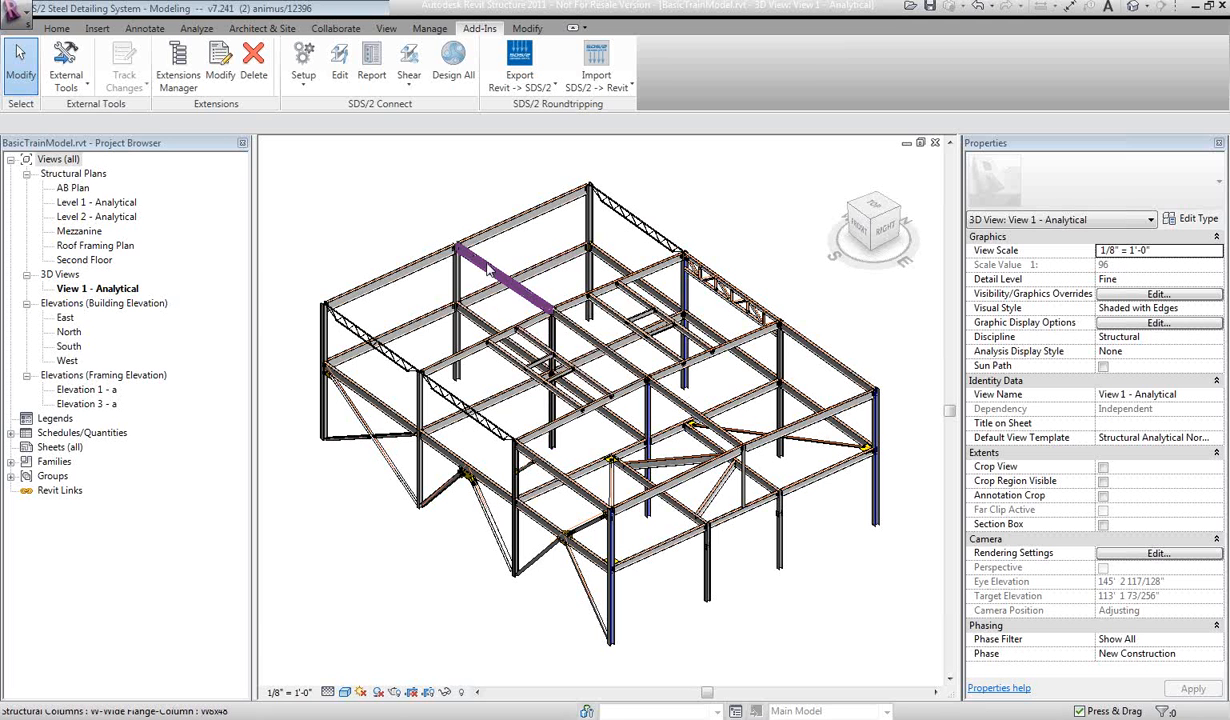
scroll(465, 372, up, 5)
scroll(460, 375, down, 3)
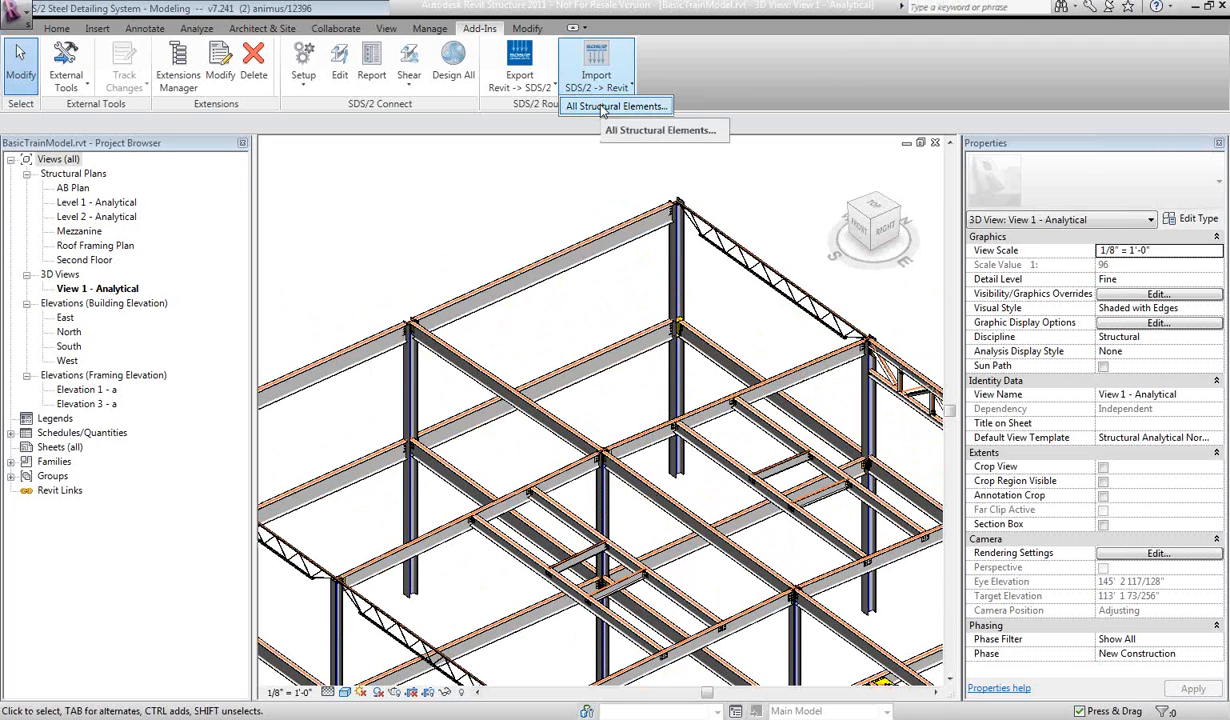
click(604, 108)
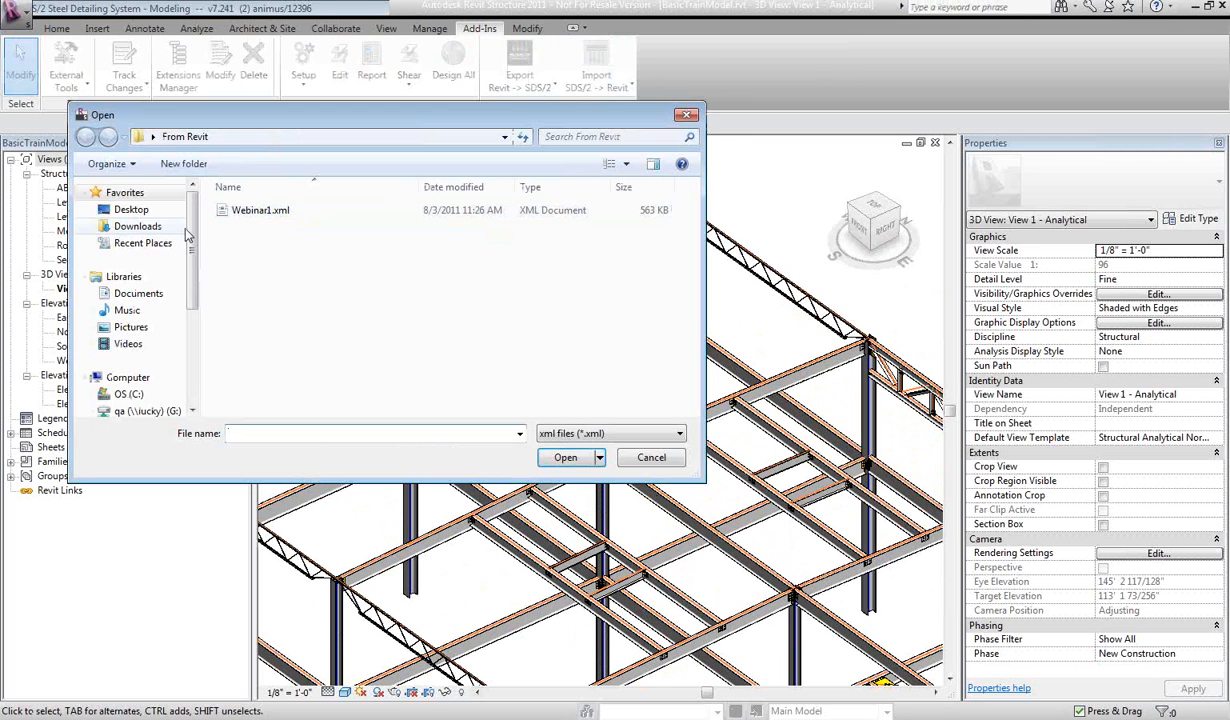
click(120, 210)
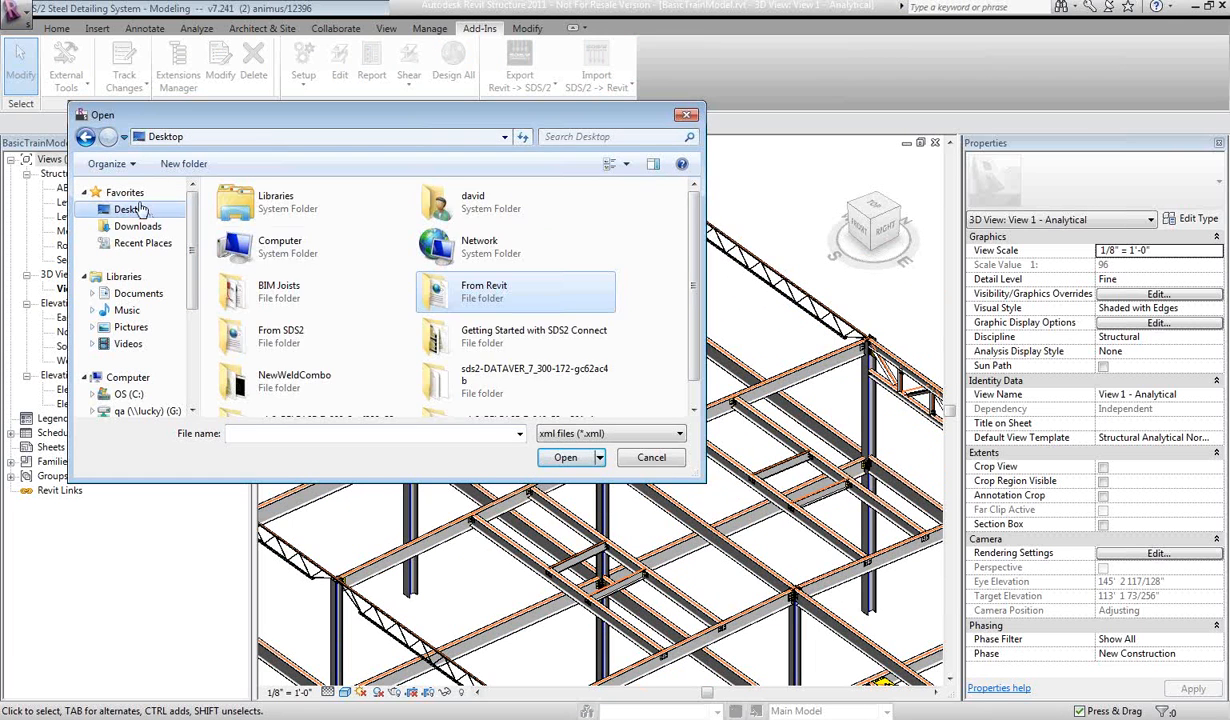
double_click(262, 328)
click(260, 210)
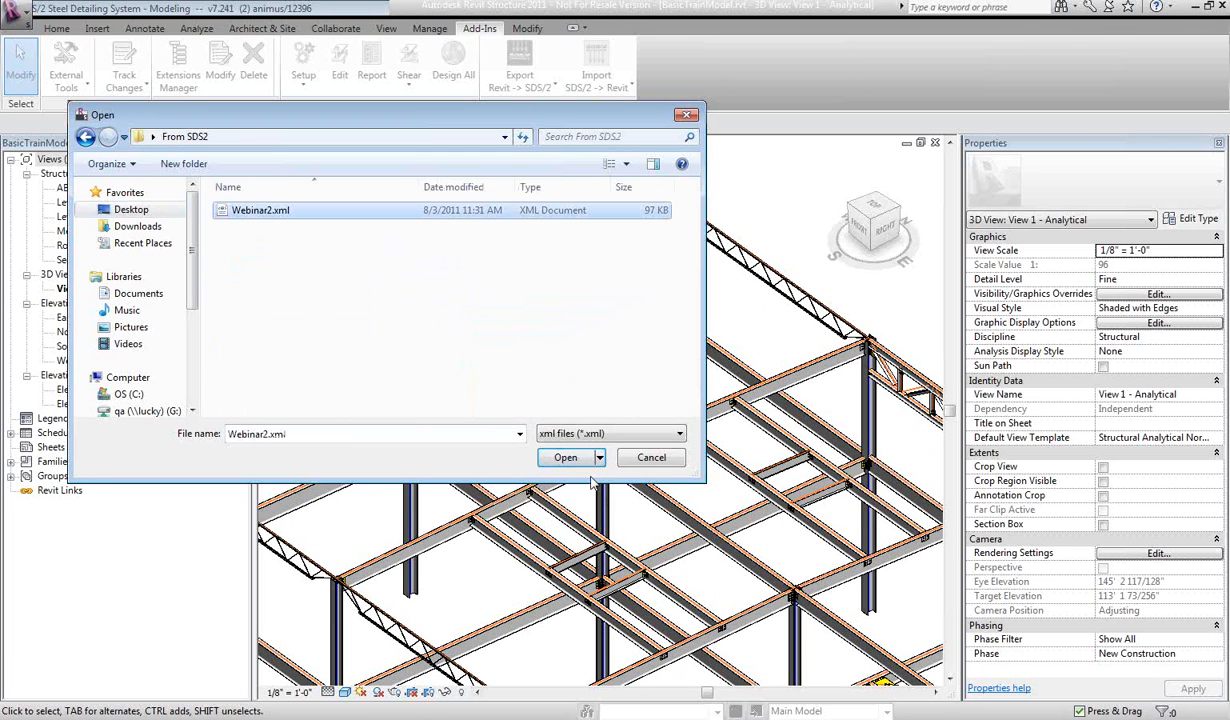
click(566, 458)
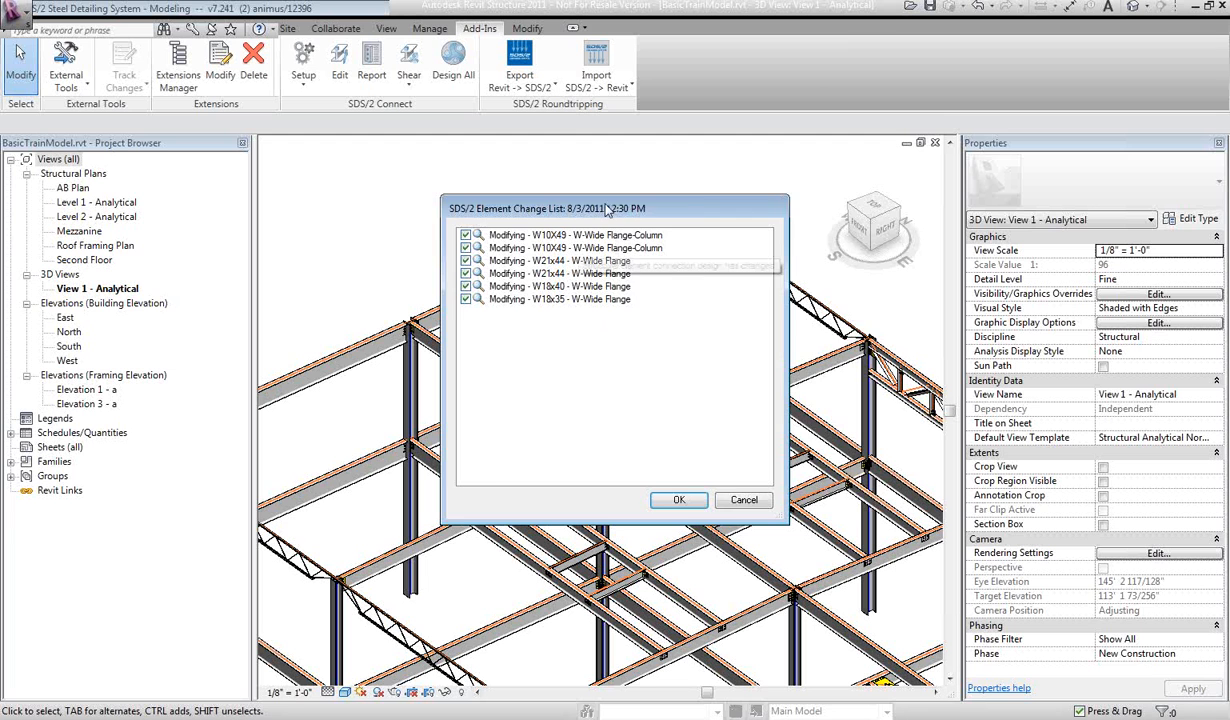
- Review the SDS/2 element change list, briefly excluding the second W10X49 column and examining the change details of the first W21x44 beam
drag(606, 214, 688, 182)
mouse_move(679, 201)
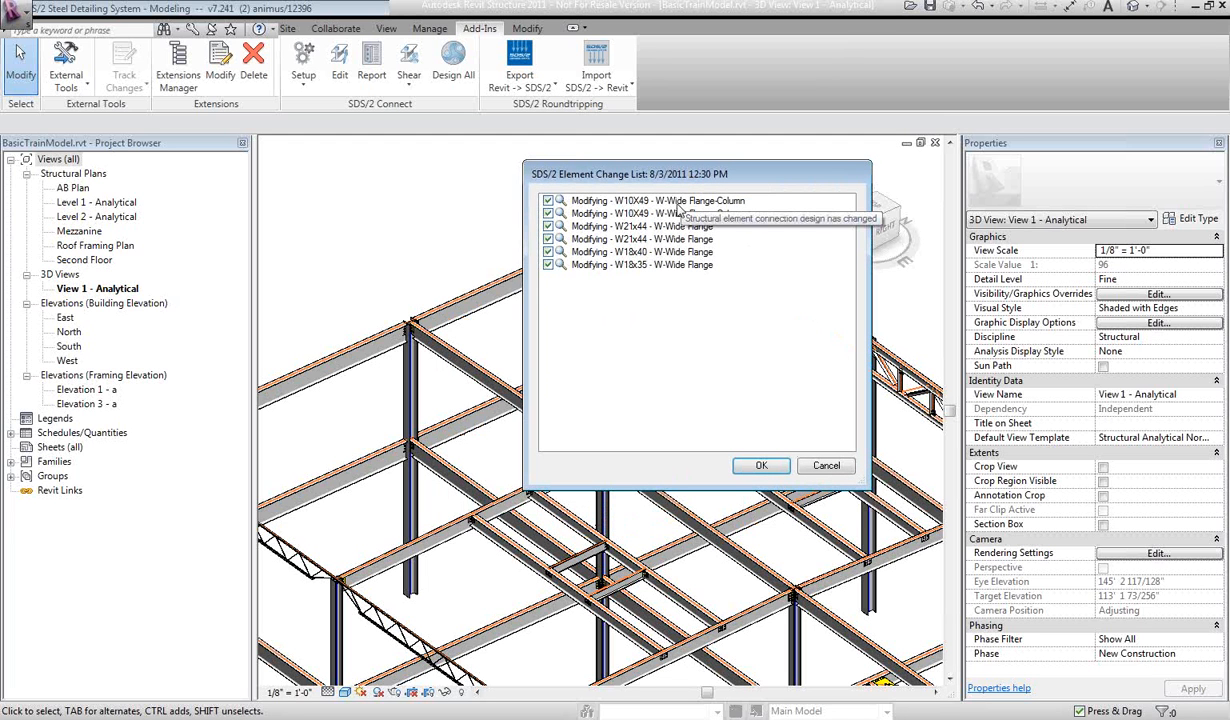
click(548, 214)
click(548, 214)
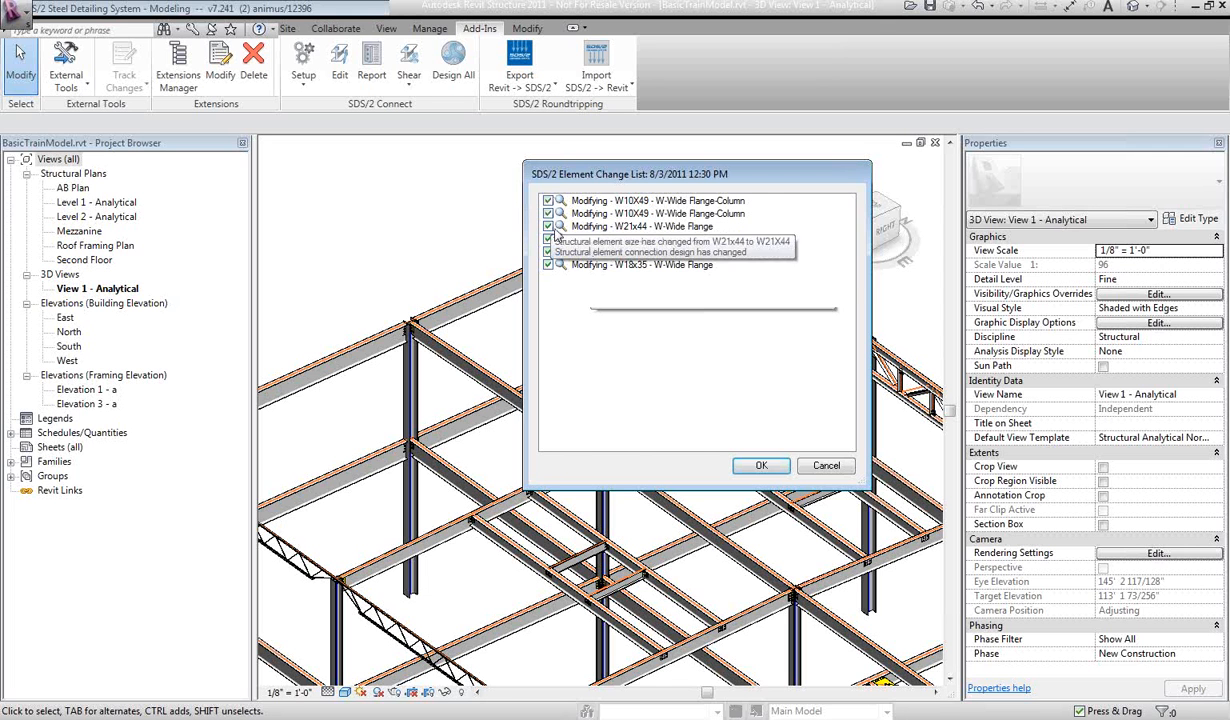
double_click(596, 228)
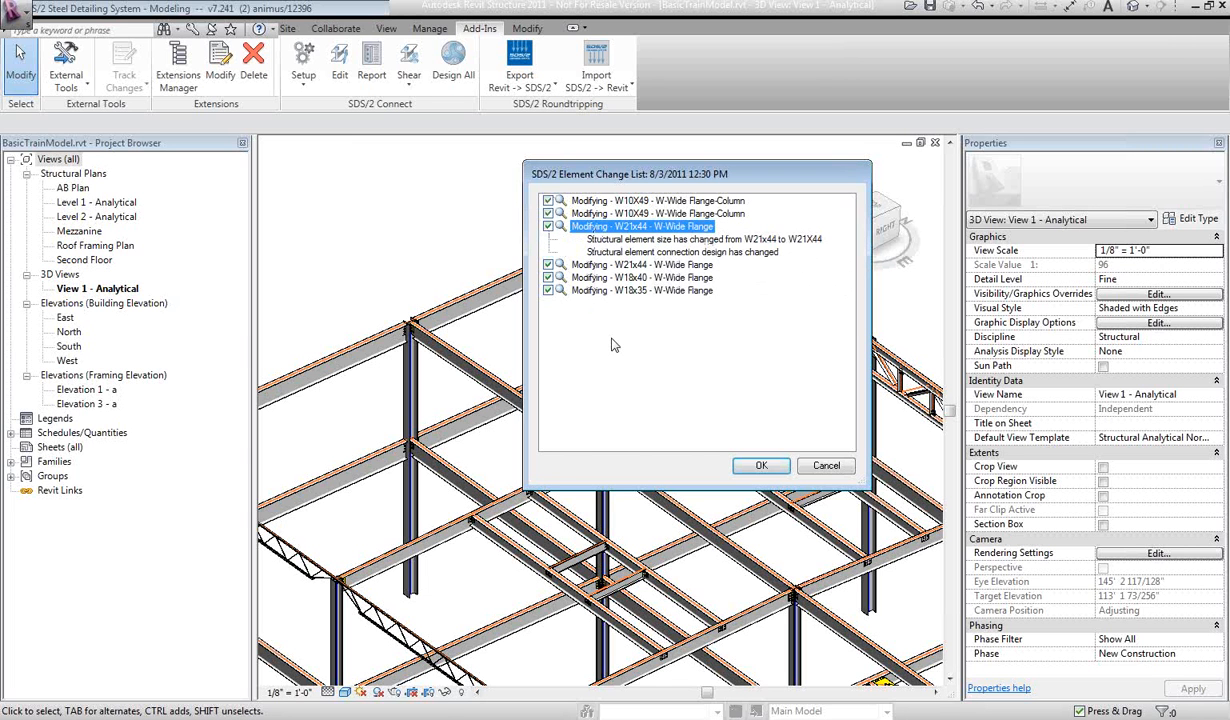
double_click(603, 229)
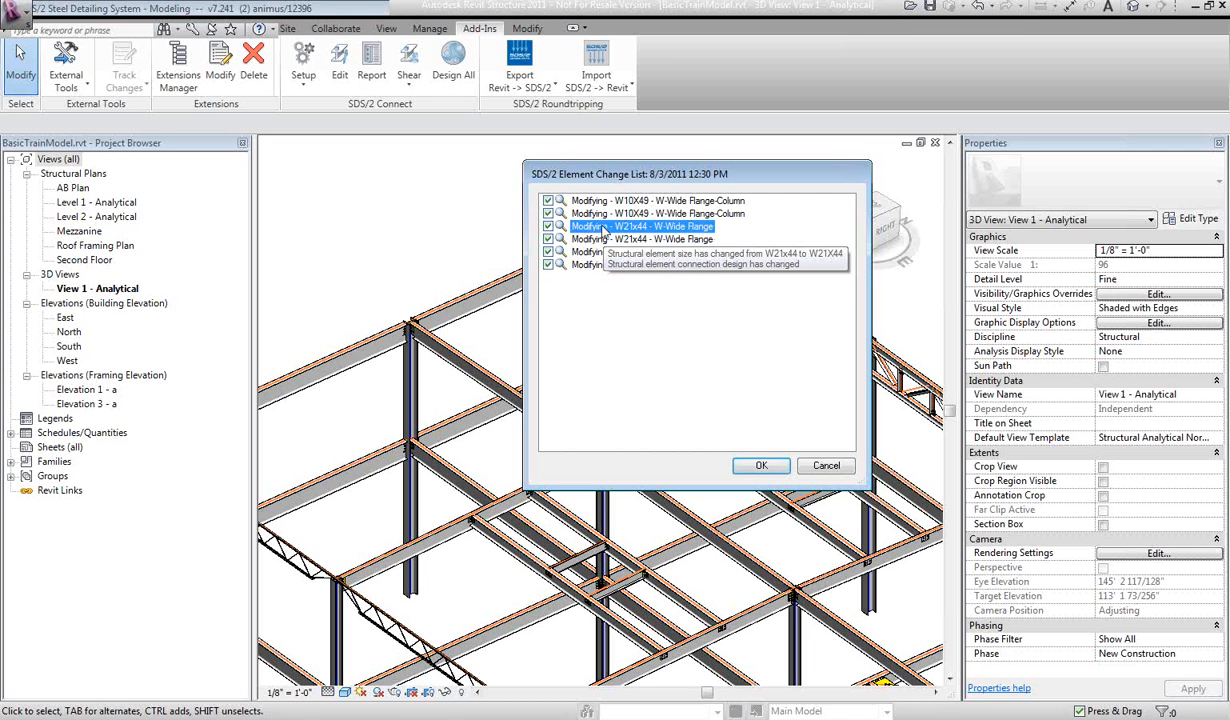
- Locate the changed W21x44, W18x40 and W18x35 beams in the model from the change list and accept all the listed changes
click(561, 228)
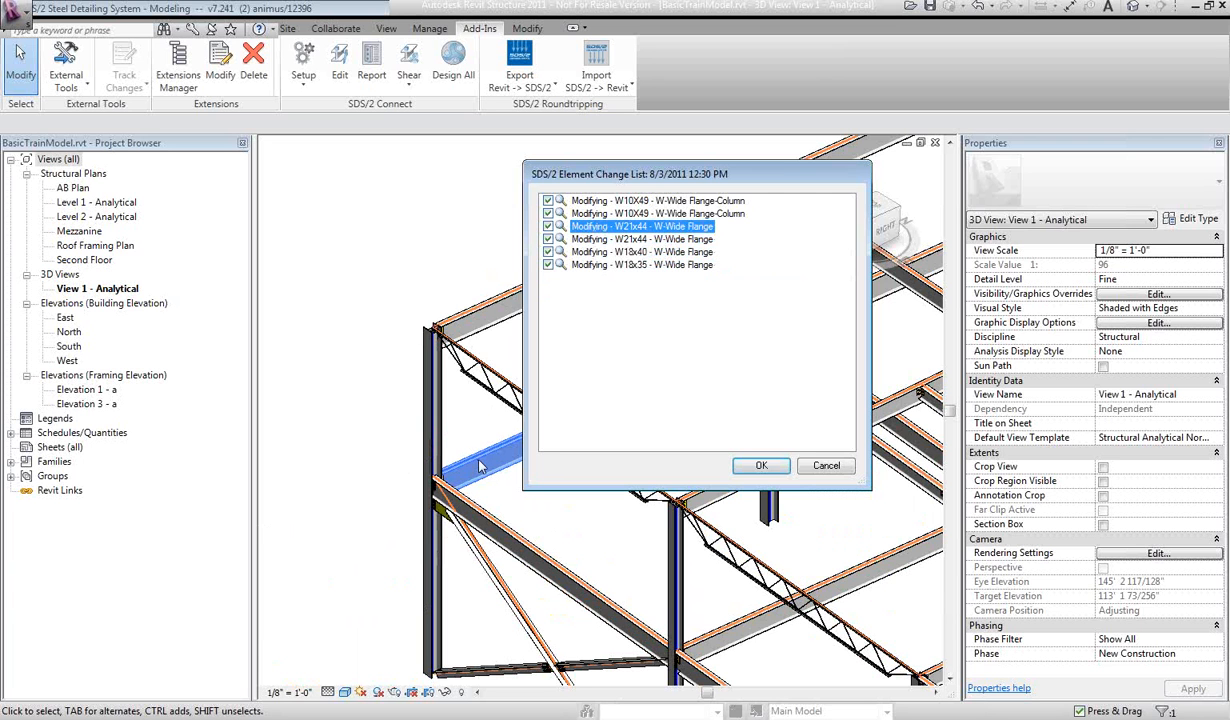
drag(677, 175, 925, 196)
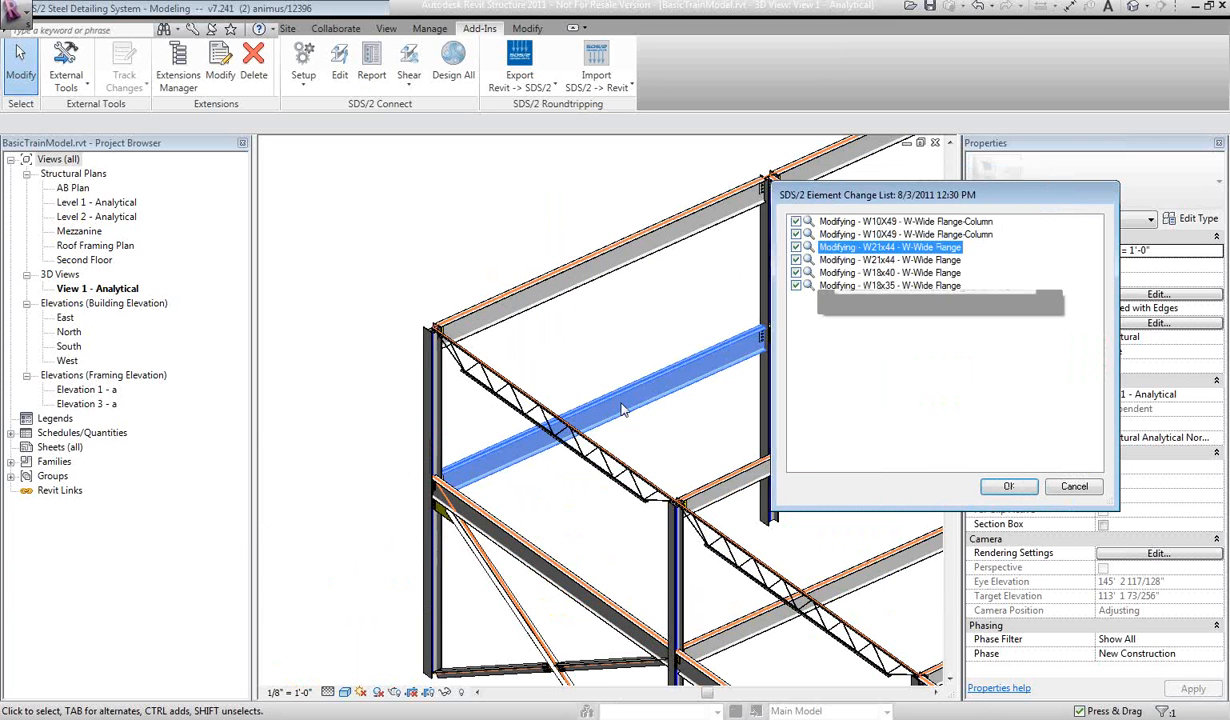
click(809, 260)
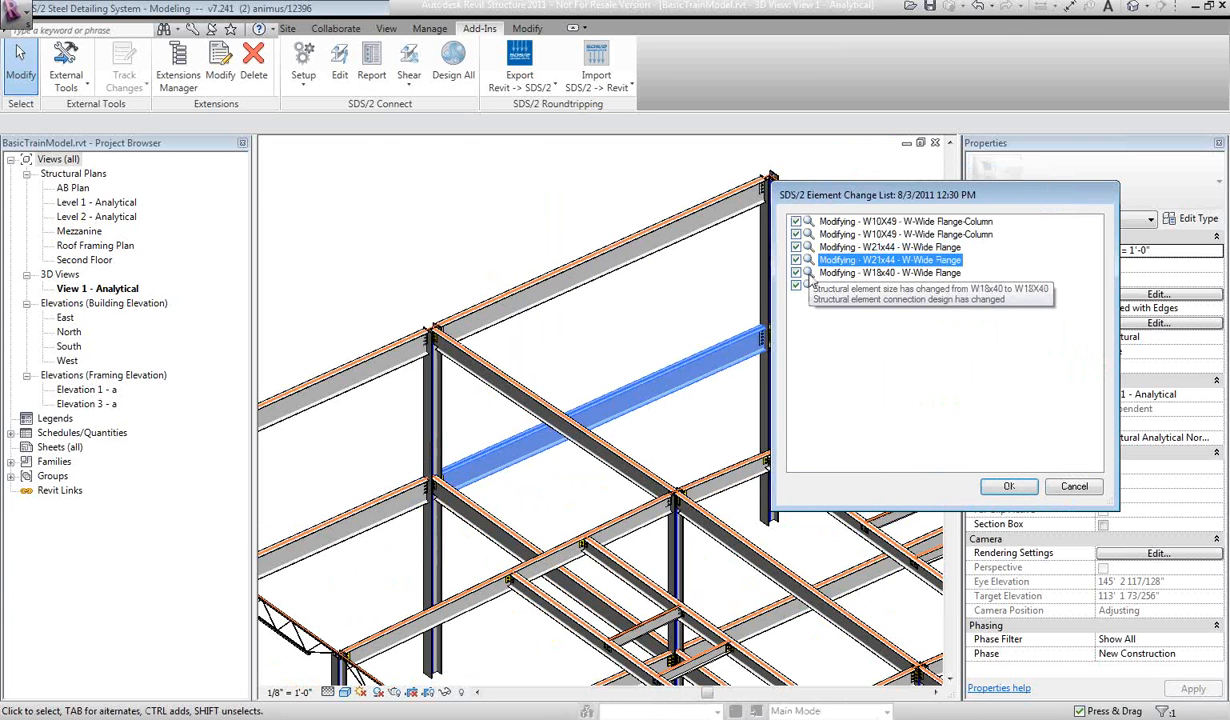
click(809, 273)
click(809, 286)
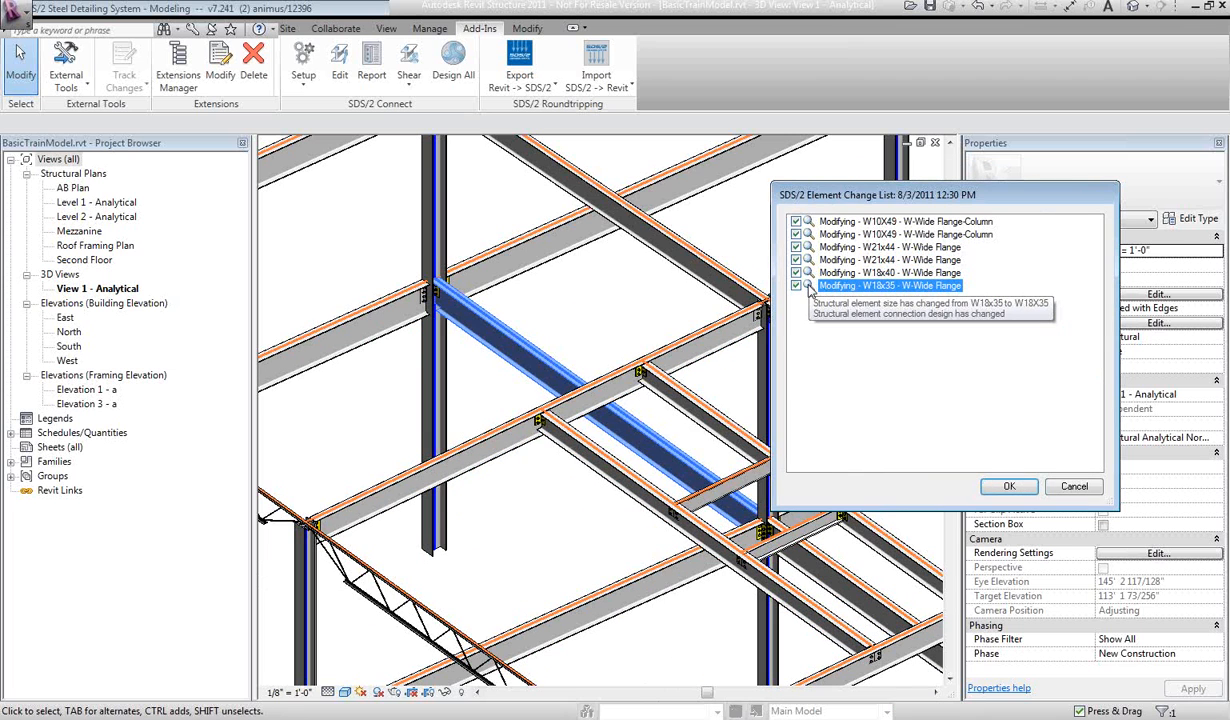
click(1009, 486)
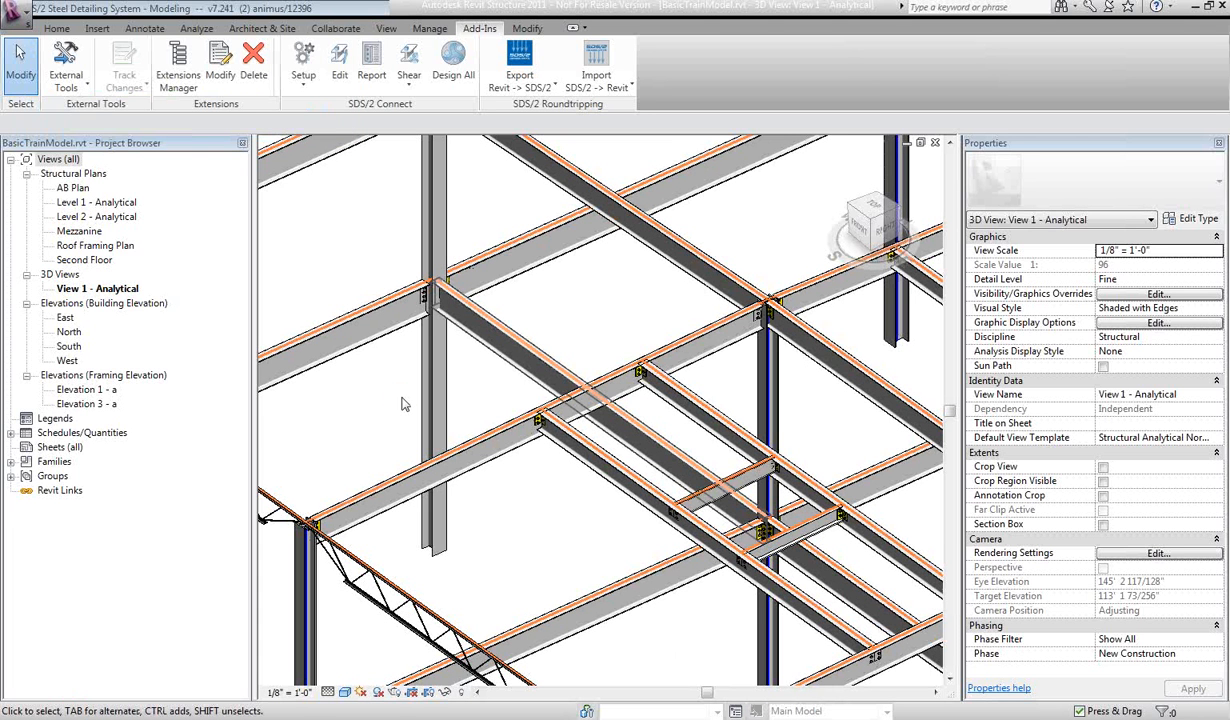
- Examine the imported beam-to-column joints at the rotated column and the column behind it in the 3D view
scroll(408, 241, up, 2)
middle_drag(375, 386, 335, 434)
scroll(335, 434, up, 1)
scroll(335, 434, down, 1)
middle_drag(475, 357, 412, 442)
scroll(412, 442, down, 1)
middle_drag(675, 362, 548, 445)
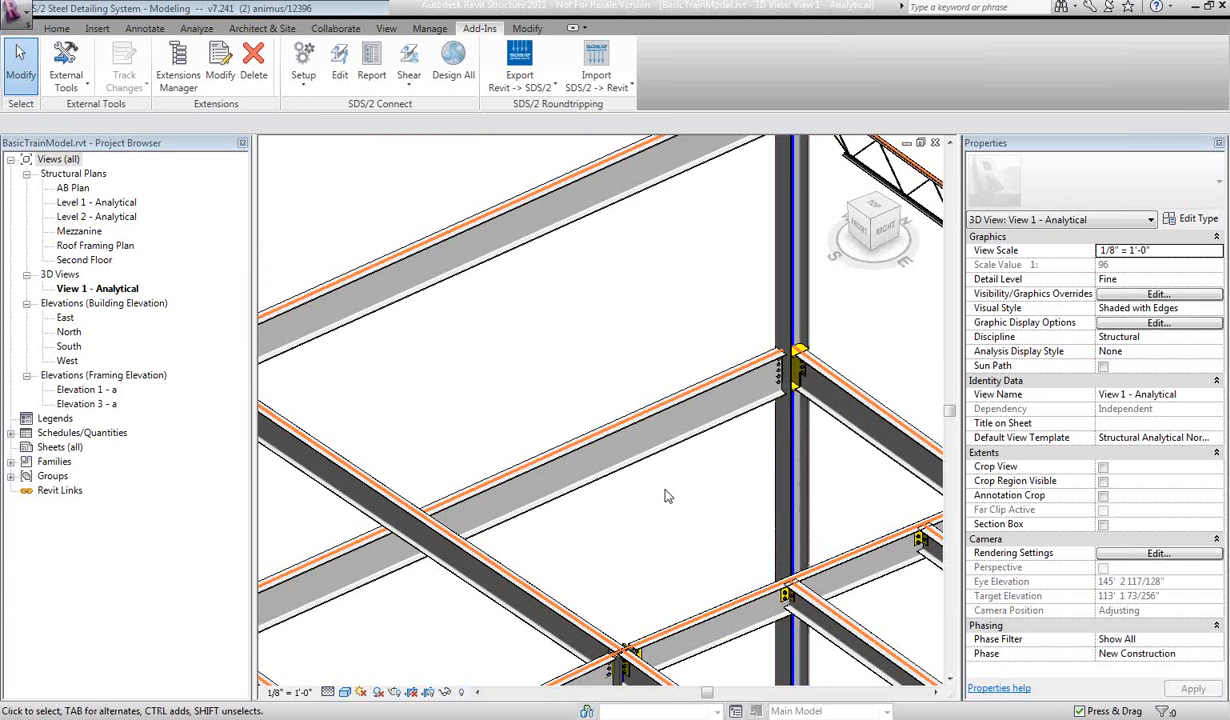
middle_drag(680, 496, 966, 385)
scroll(486, 538, up, 1)
scroll(538, 560, up, 2)
middle_drag(486, 538, 576, 611)
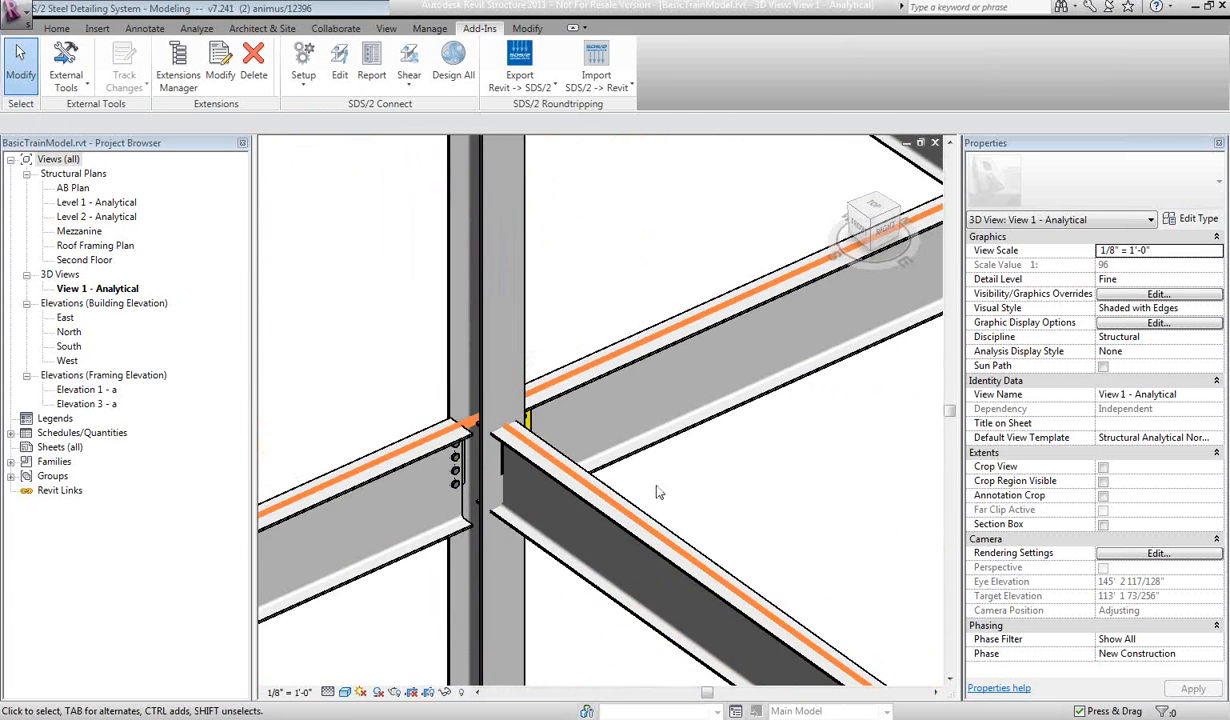
- Map the W-Wide Flange family to section type Wide Flange and material file usa_mtrl in the SDS/2 Connect material mapping
key(e)
key(d)
click(304, 78)
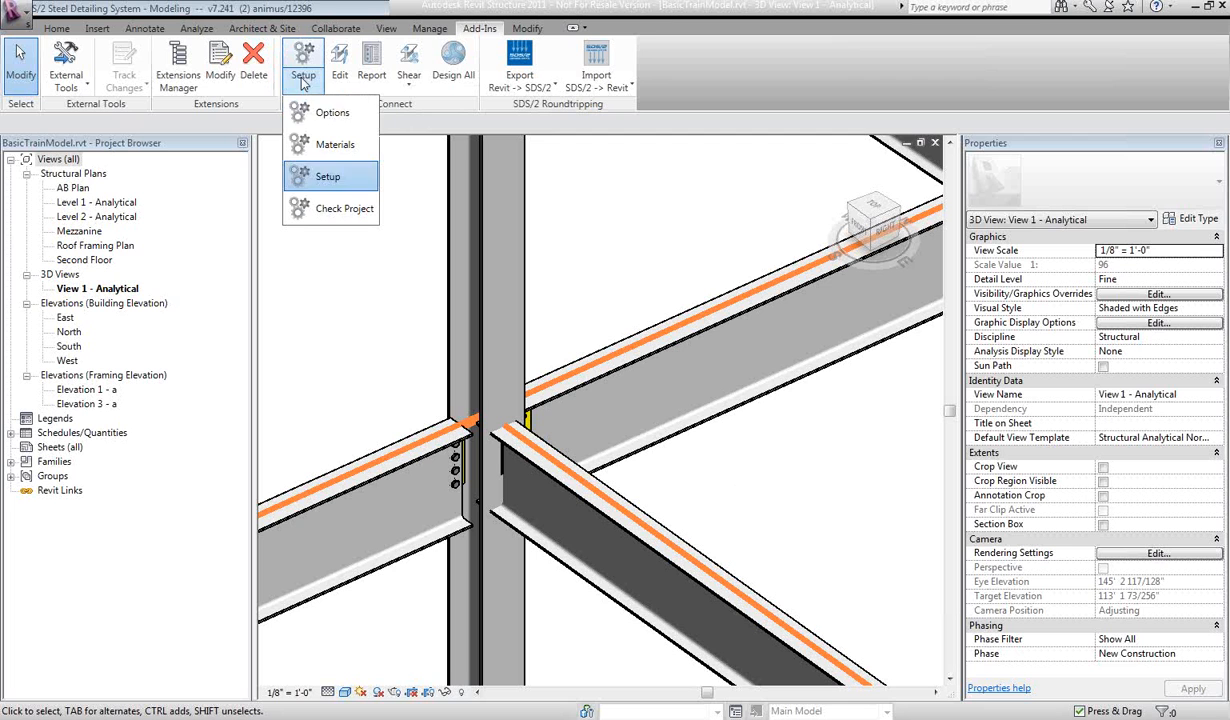
click(330, 147)
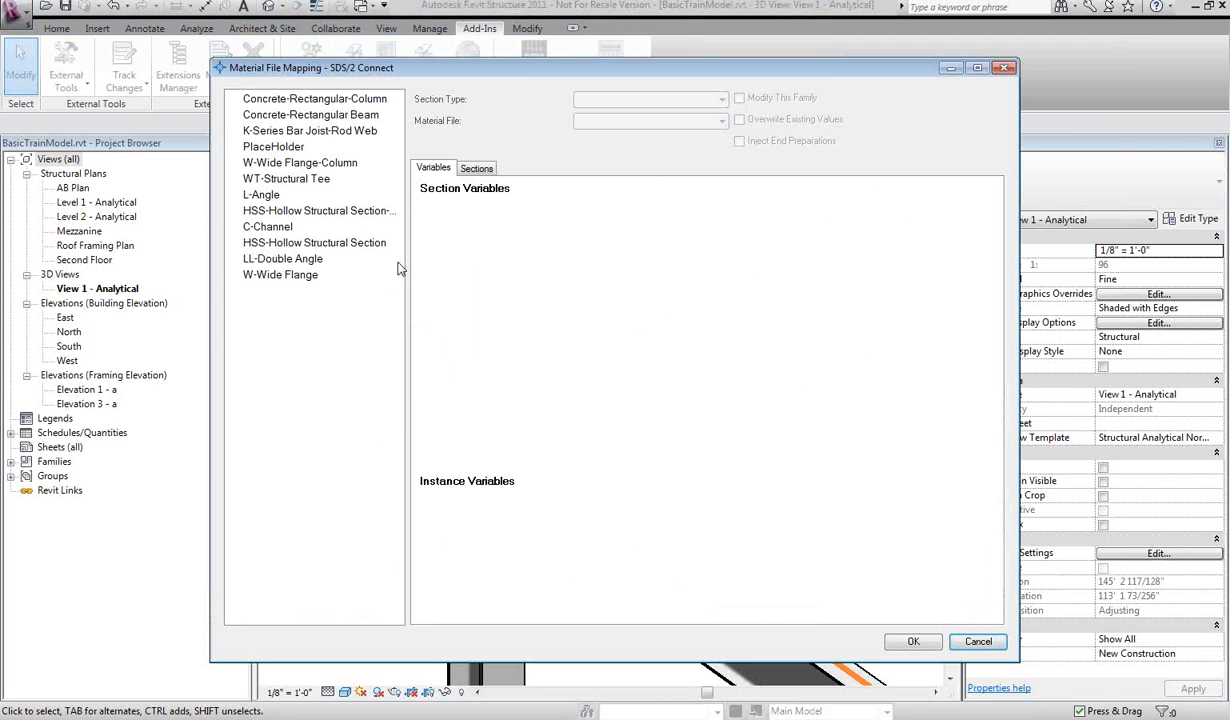
click(322, 279)
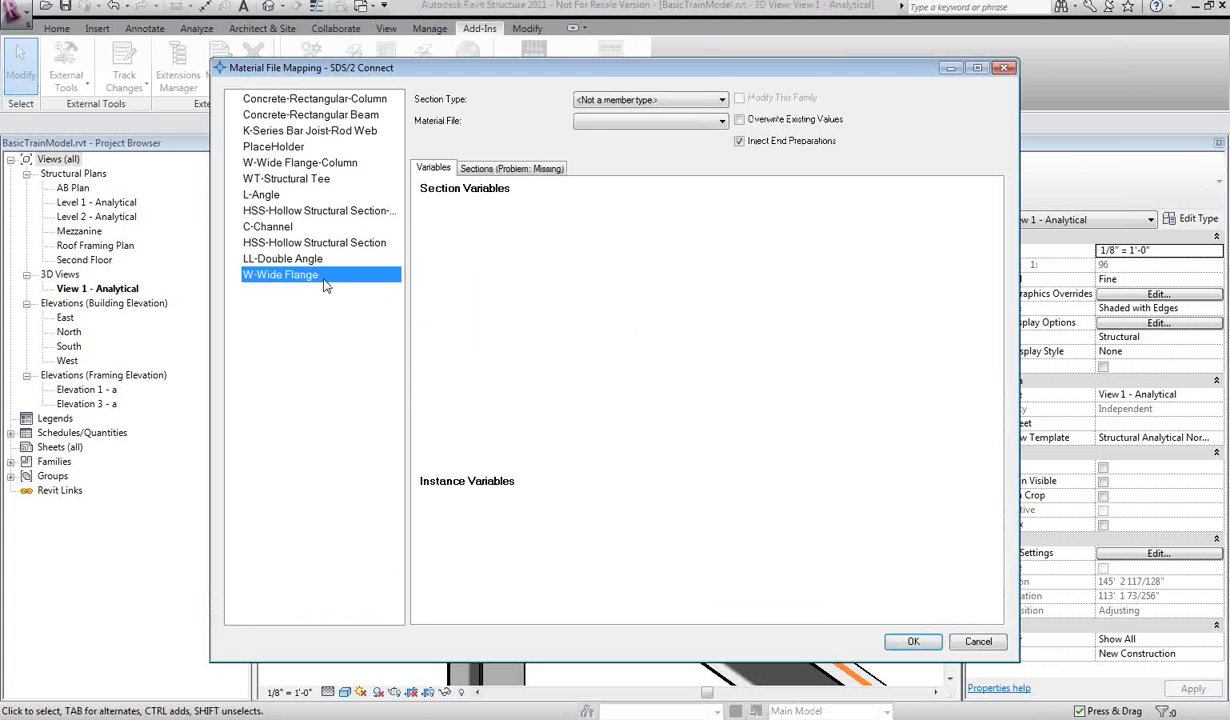
click(697, 101)
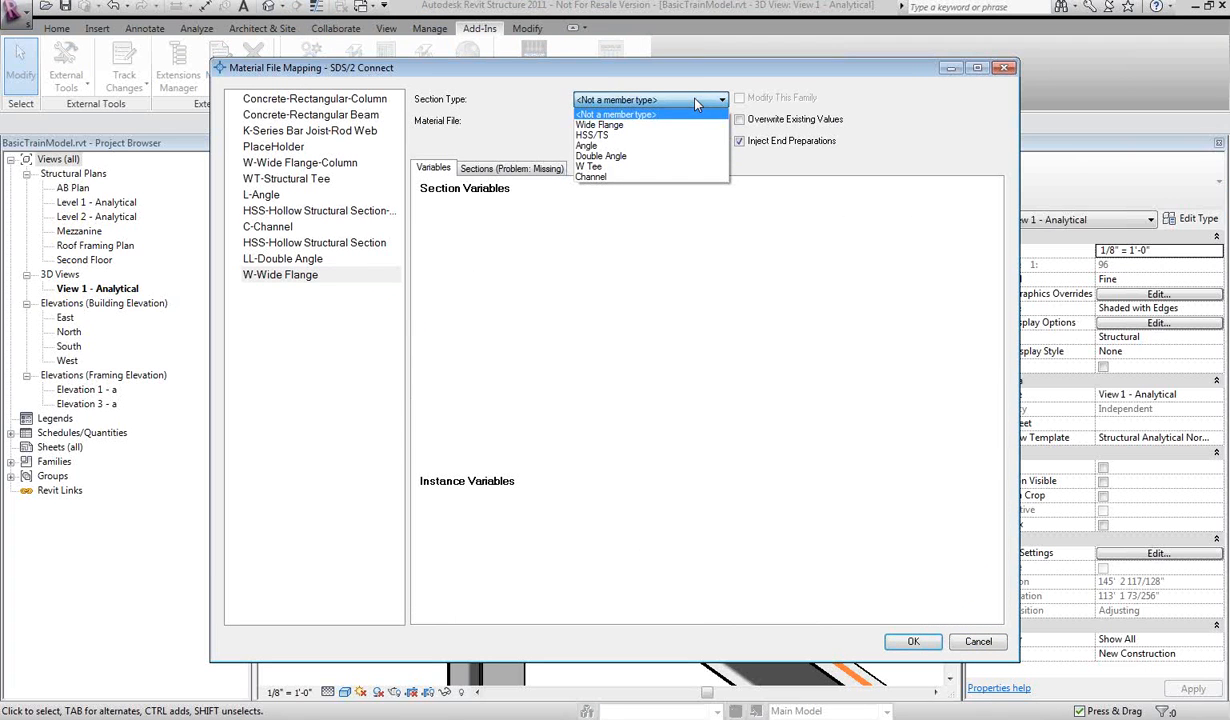
click(645, 126)
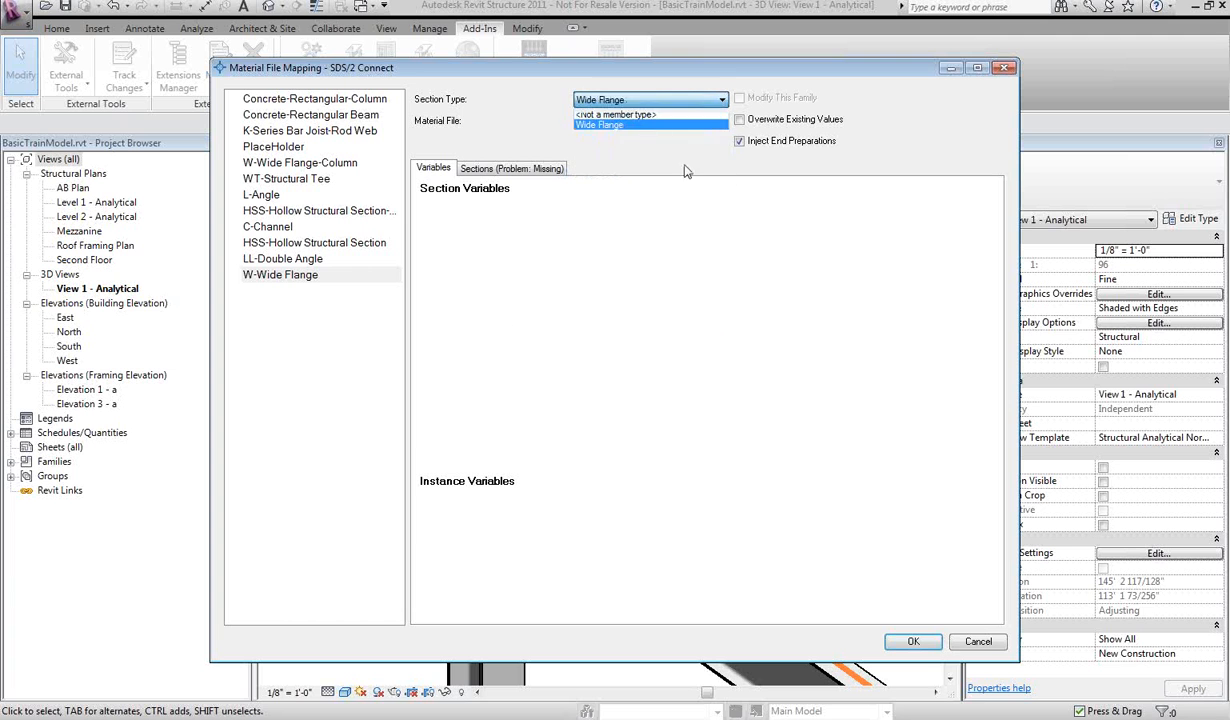
click(706, 124)
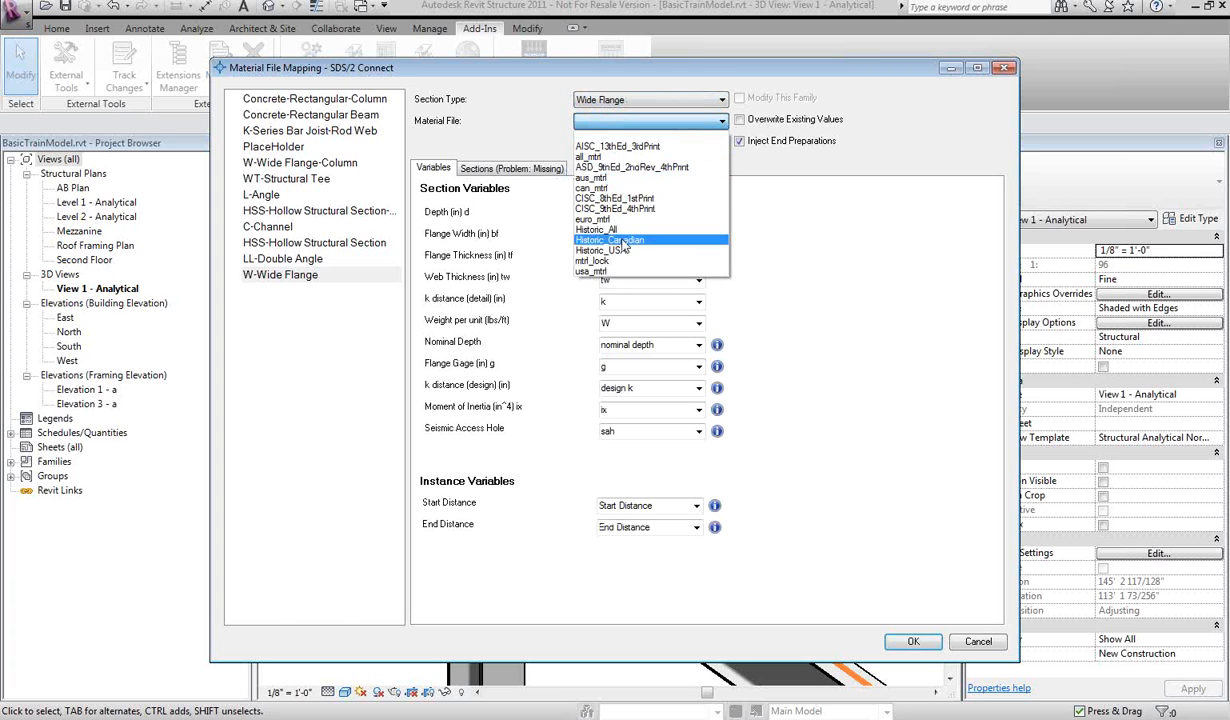
click(585, 258)
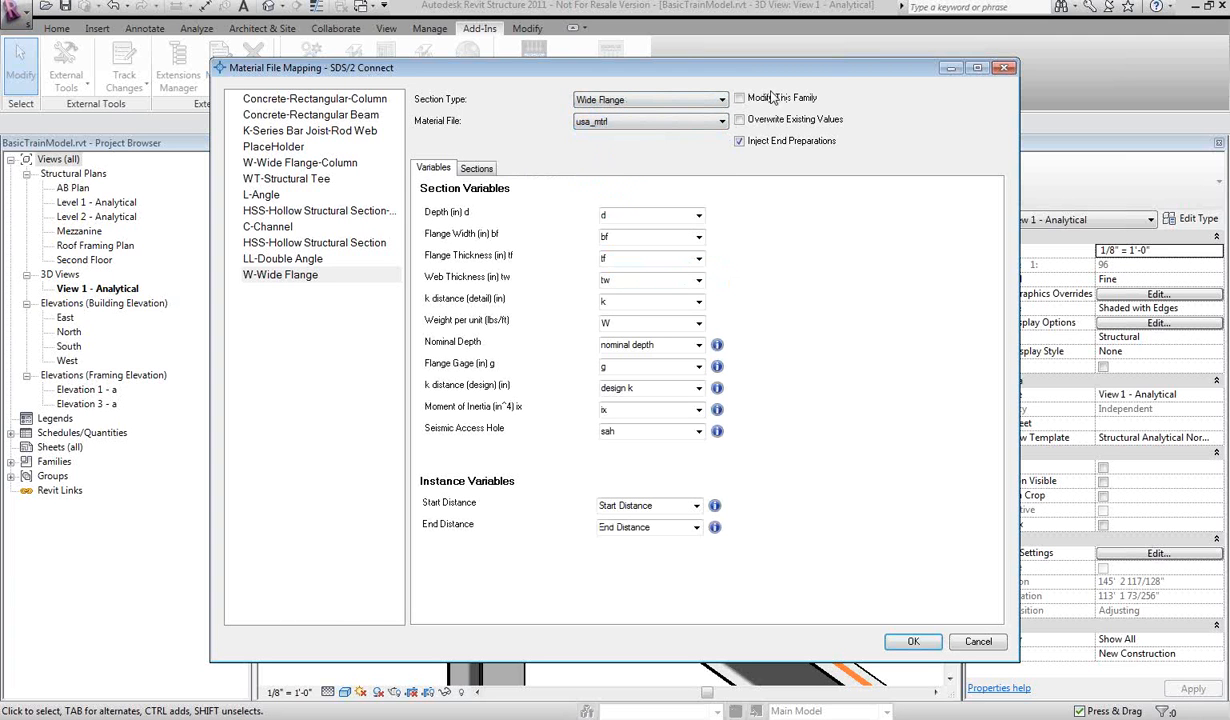
- Enable Modify This Family for W-Wide Flange, review its section size mappings, and apply the material file mapping
click(740, 98)
click(477, 169)
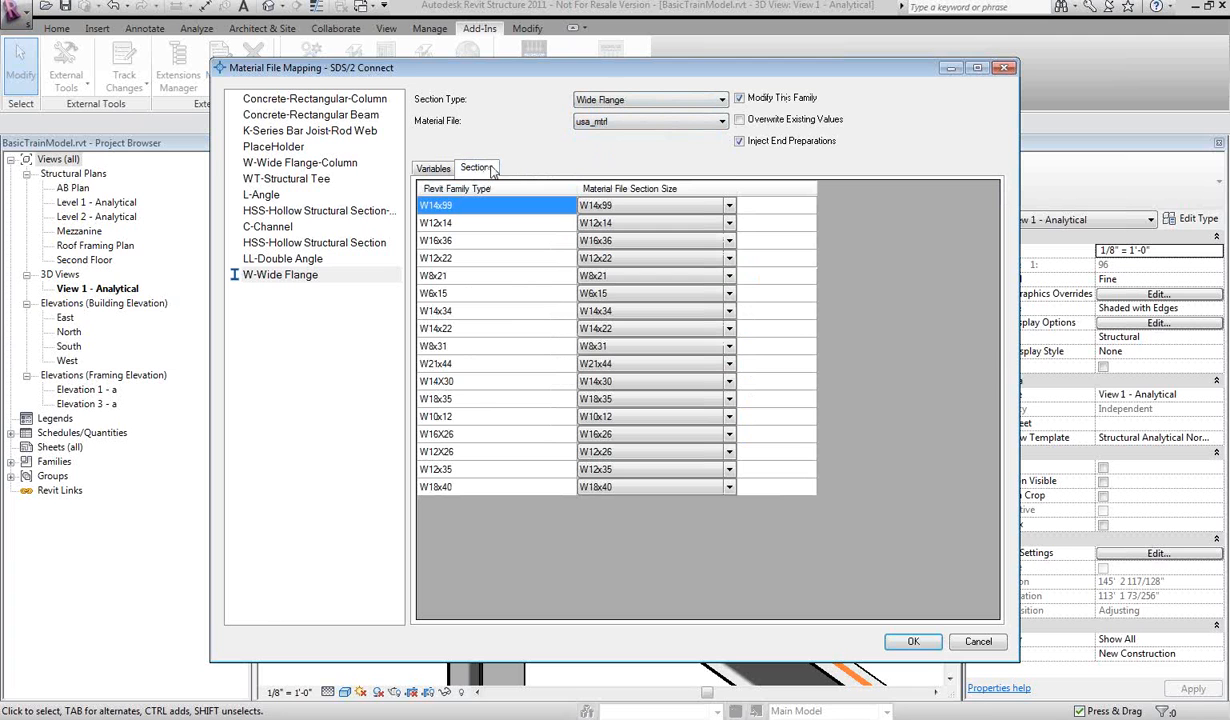
click(915, 645)
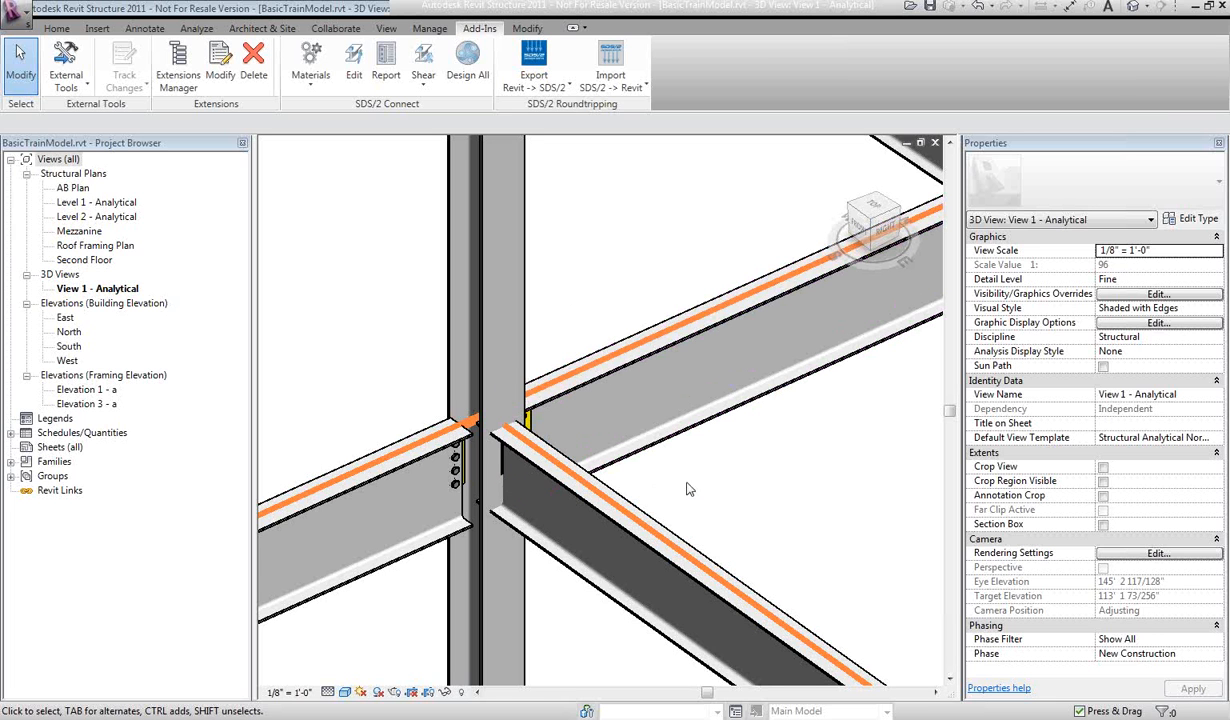
- Redesign the W18x35 beam's end connection at the rotated column by accepting its current connection node settings
key(e)
key(d)
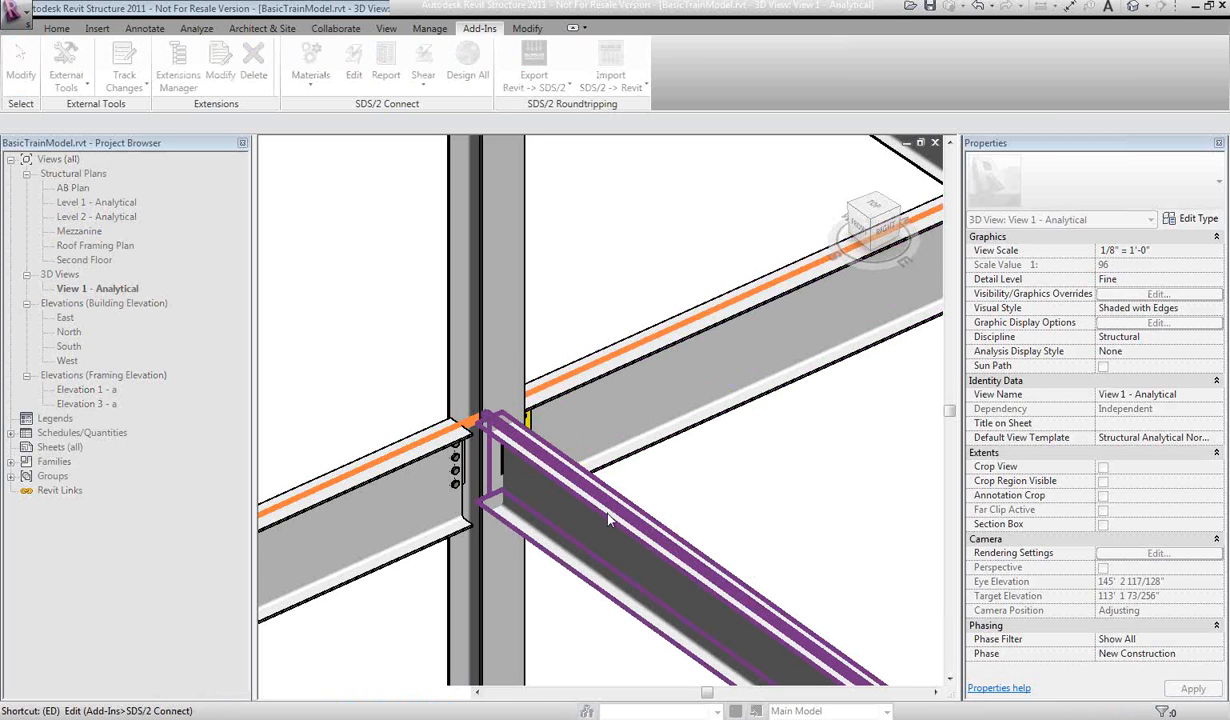
click(609, 520)
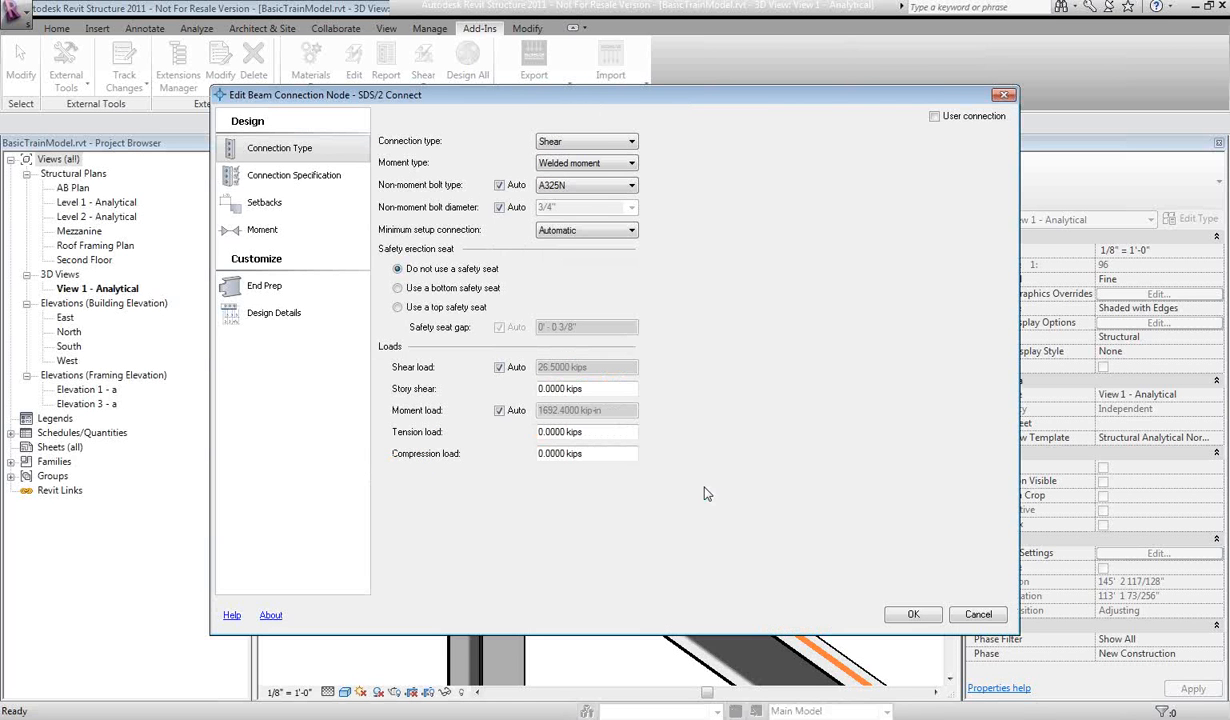
click(912, 614)
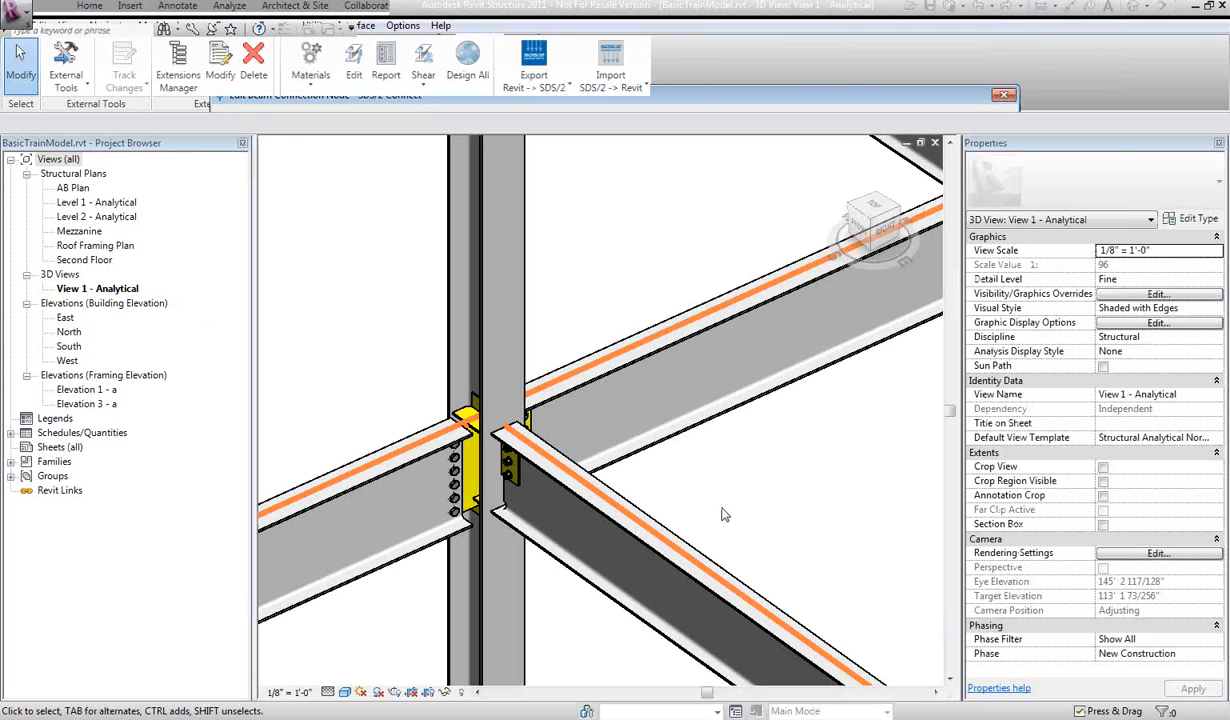
- Inspect the redesigned joint at the rotated column up close and select the middle bolt of the W18x35 beam's connection
scroll(465, 473, up, 4)
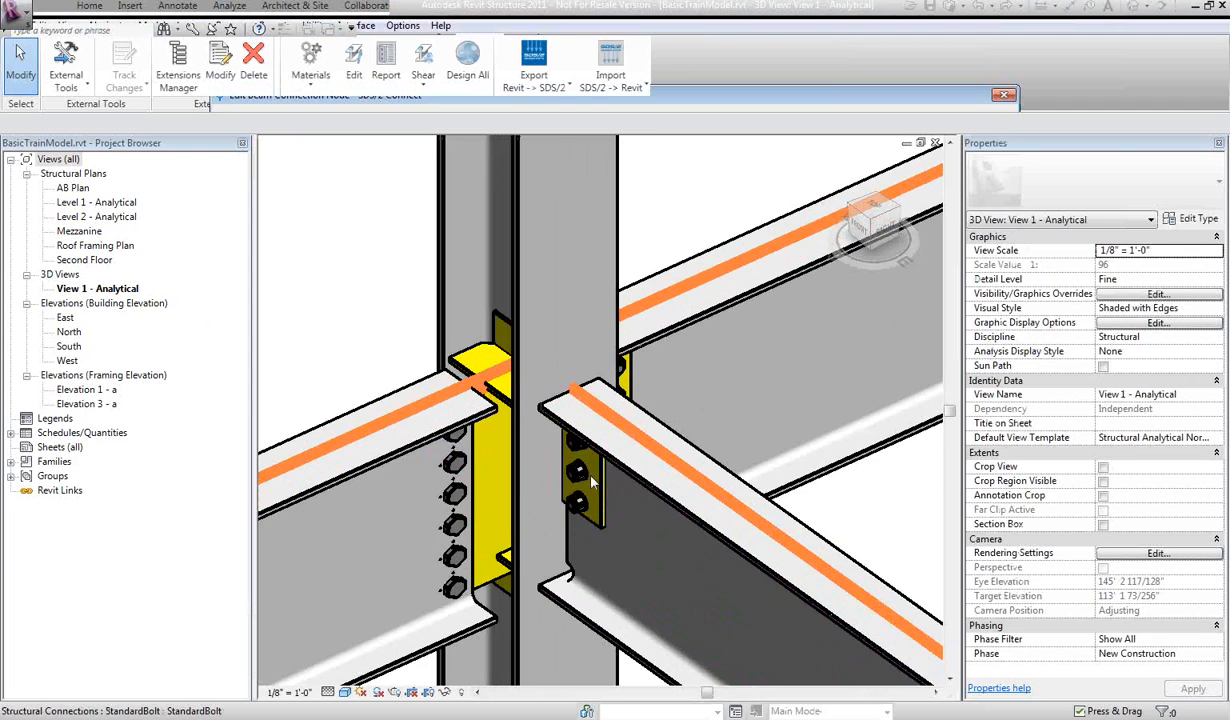
click(576, 469)
mouse_move(576, 469)
shift+middle_down()
mouse_move(693, 470)
mouse_move(270, 520)
mouse_move(480, 490)
mouse_move(404, 502)
mouse_move(486, 464)
mouse_move(565, 462)
shift+middle_up()
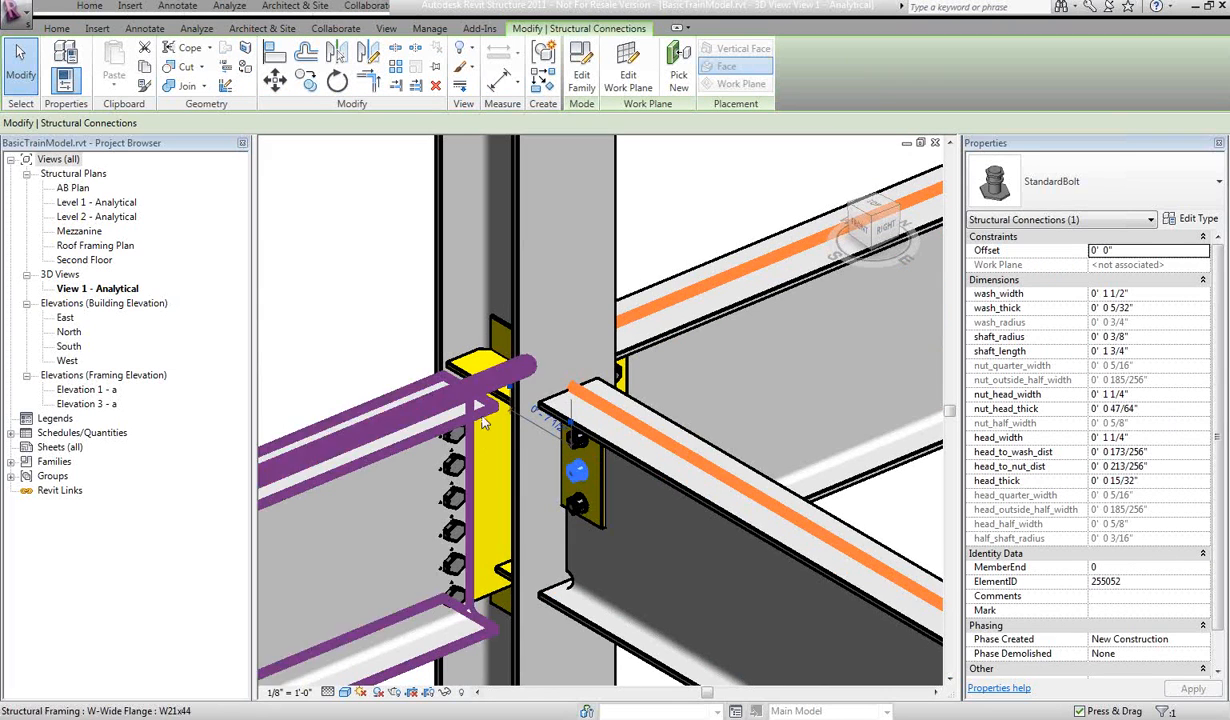
- Redesign the W21x44 beam's bolted end connection at the column behind by accepting its current connection node settings
scroll(330, 512, down, 5)
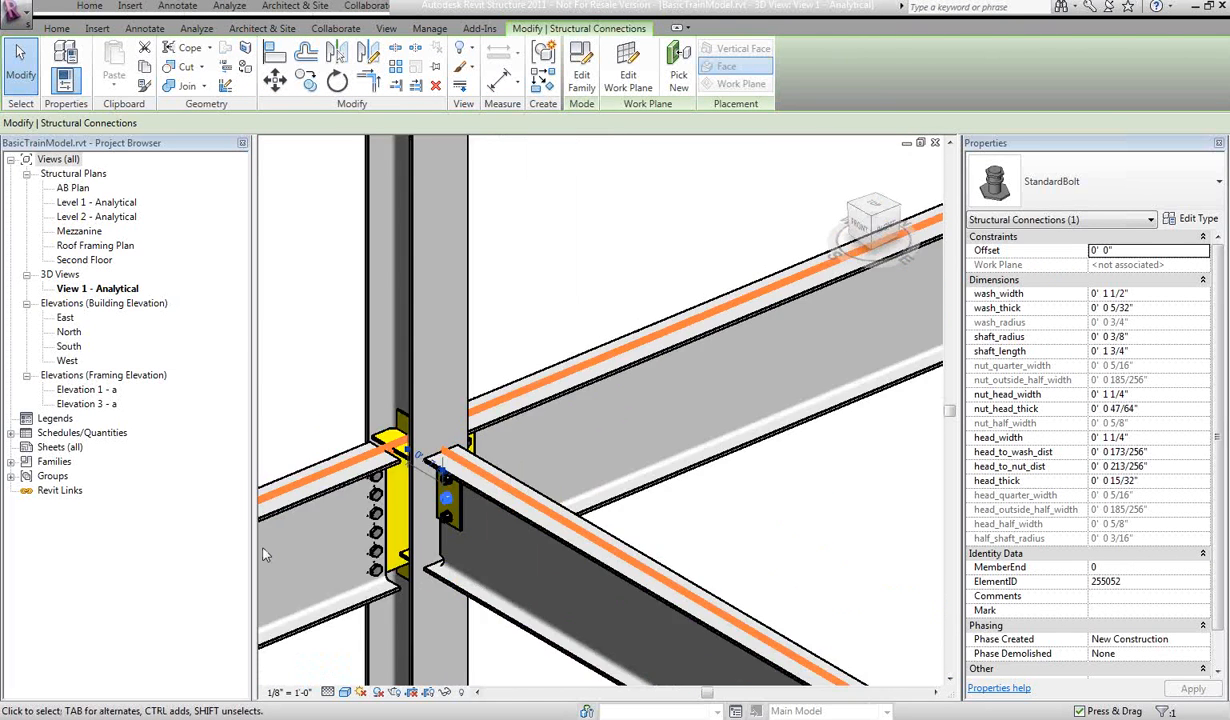
scroll(482, 523, down, 3)
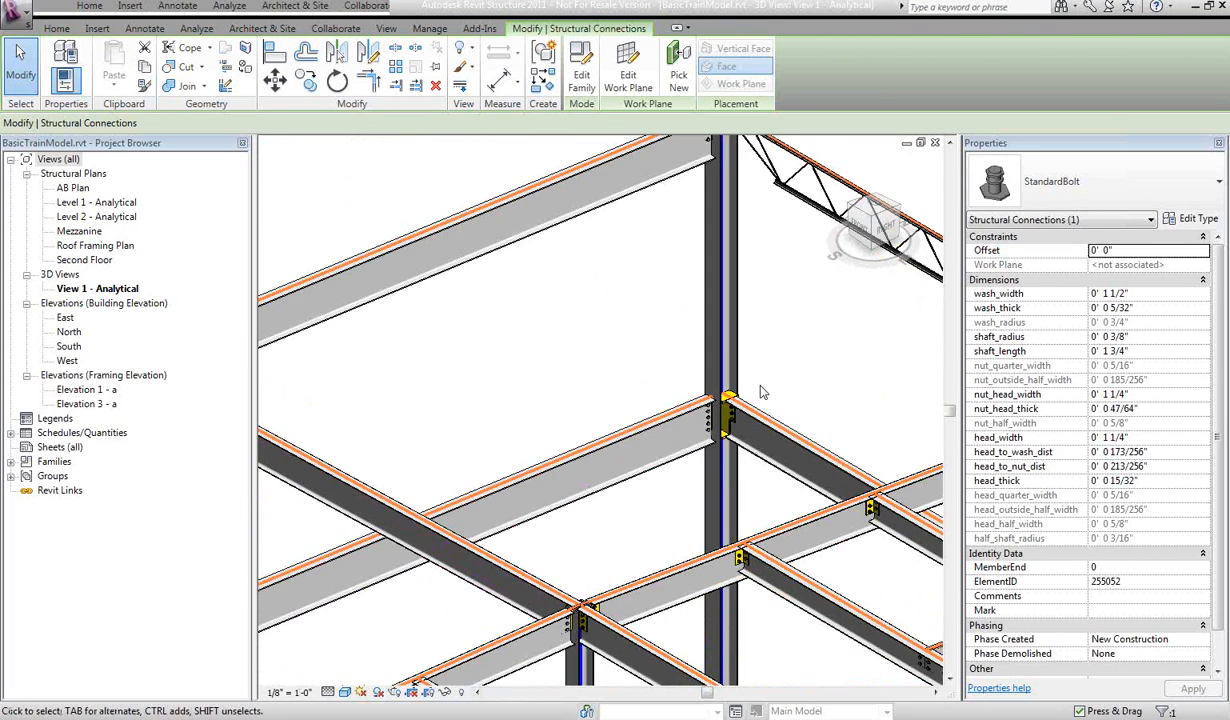
scroll(636, 480, up, 6)
middle_drag(638, 483, 610, 475)
scroll(610, 475, up, 2)
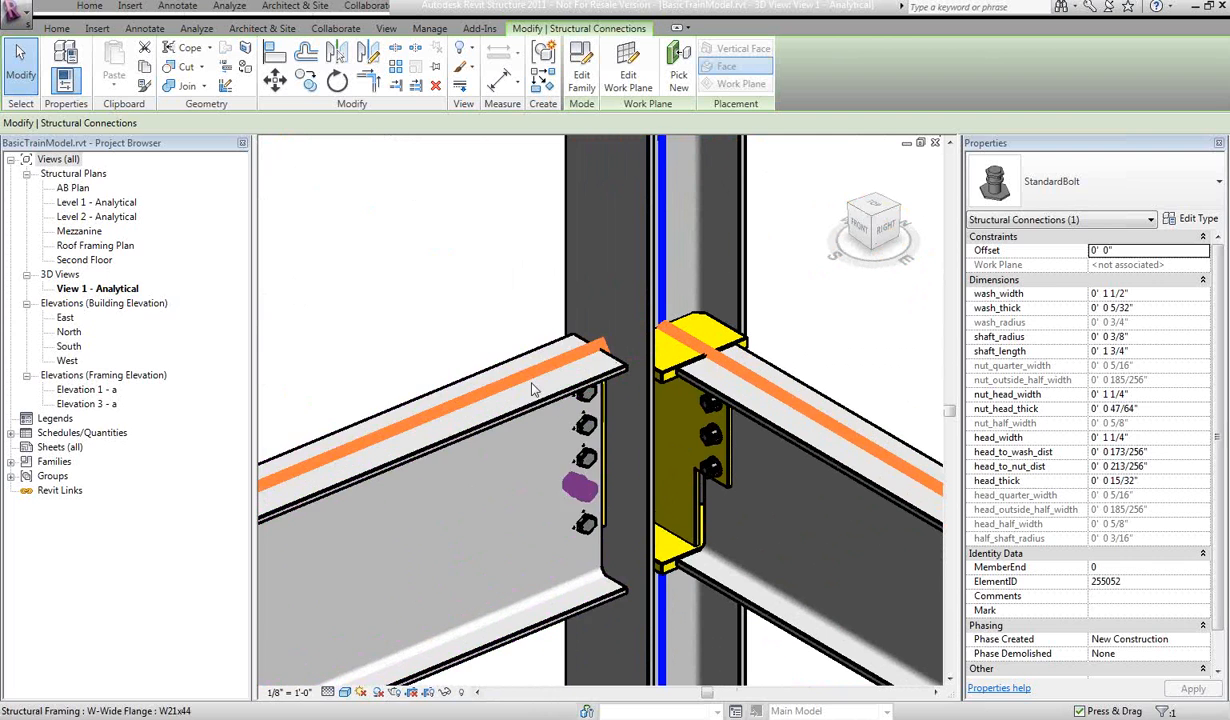
key(e)
key(d)
click(587, 430)
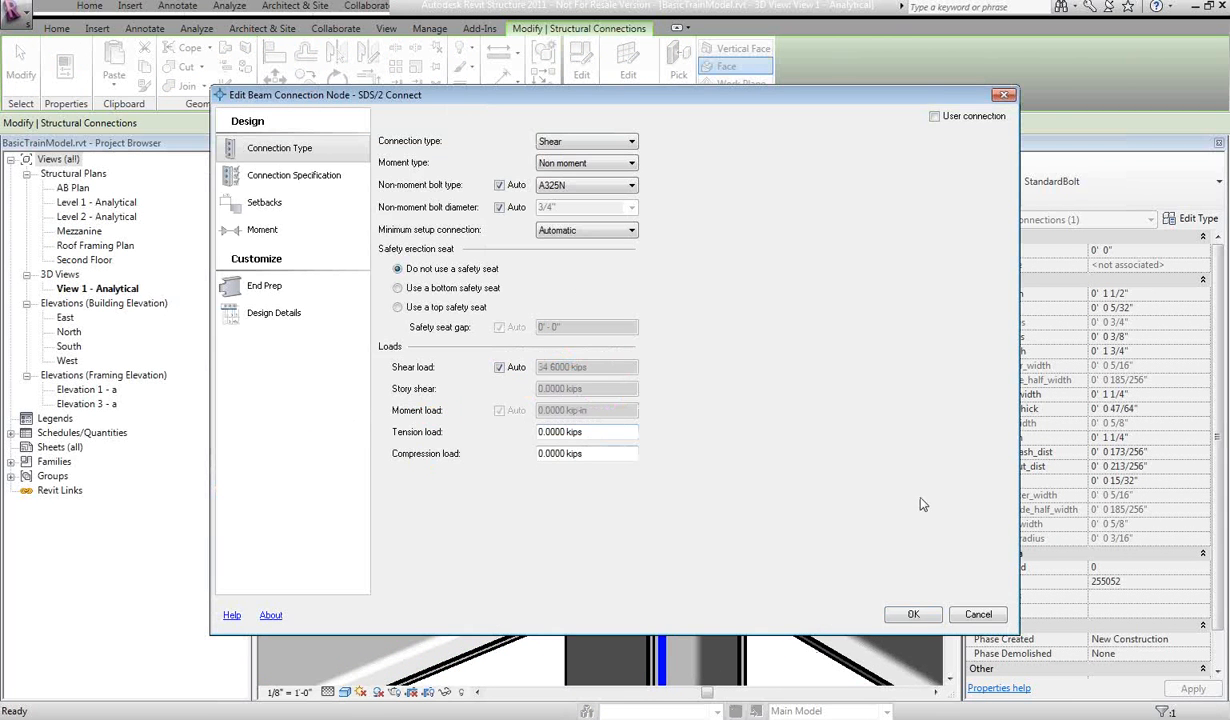
click(912, 614)
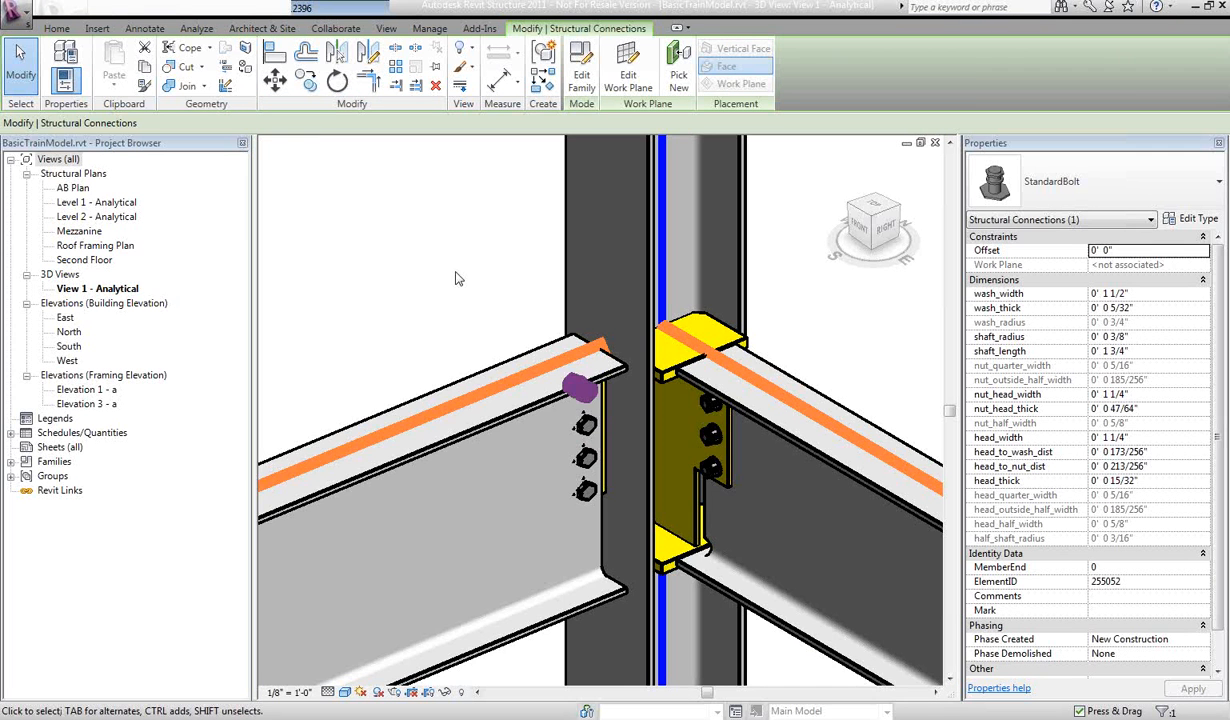
- Show the whole structural frame in the 3D view and clear the selected bolt
scroll(440, 258, down, 5)
scroll(405, 266, down, 6)
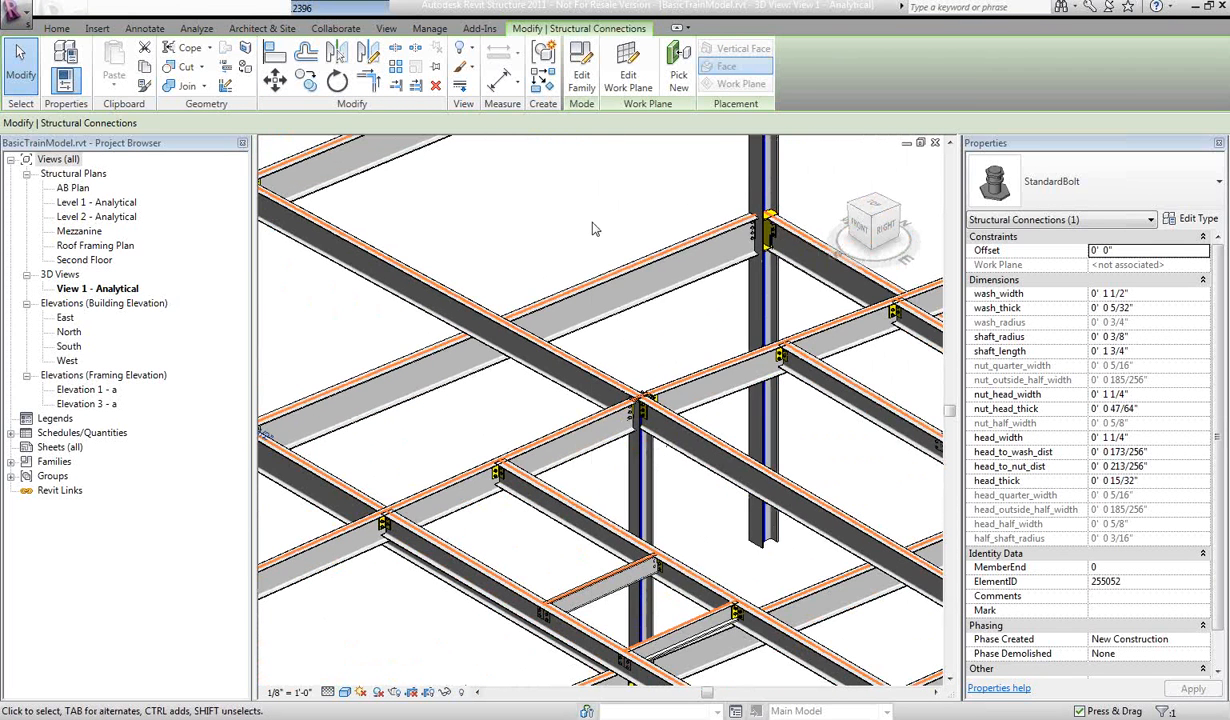
right_click(593, 225)
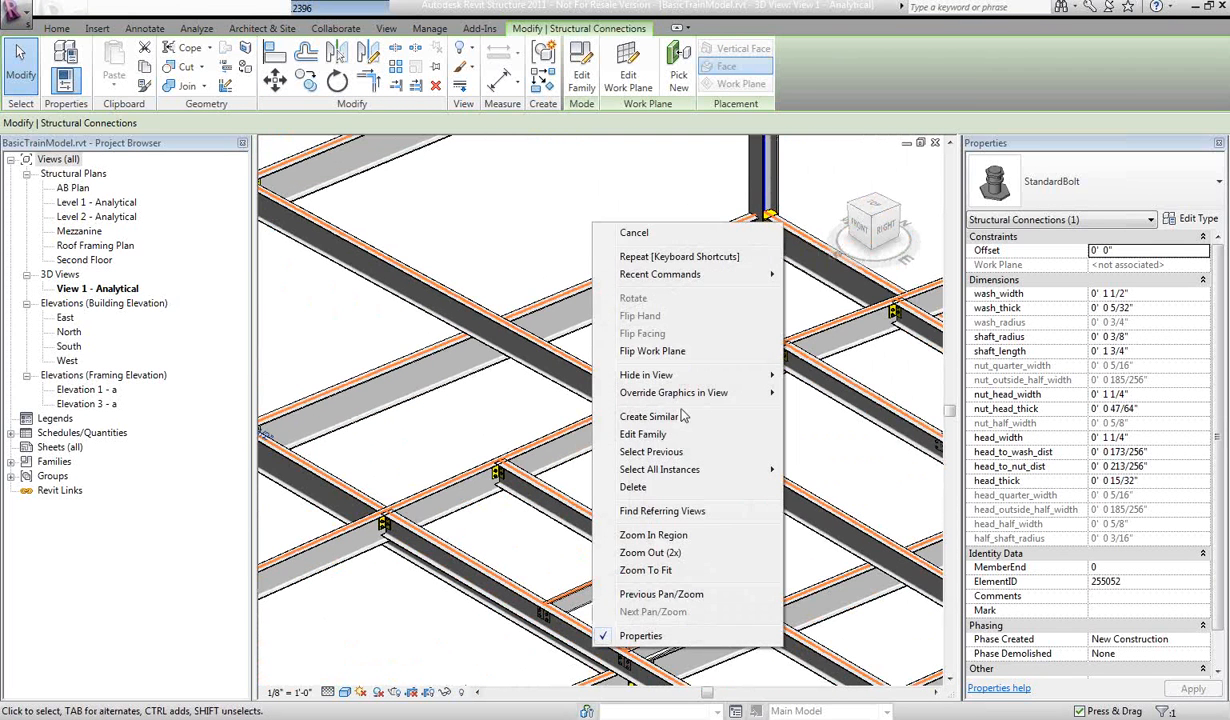
click(631, 551)
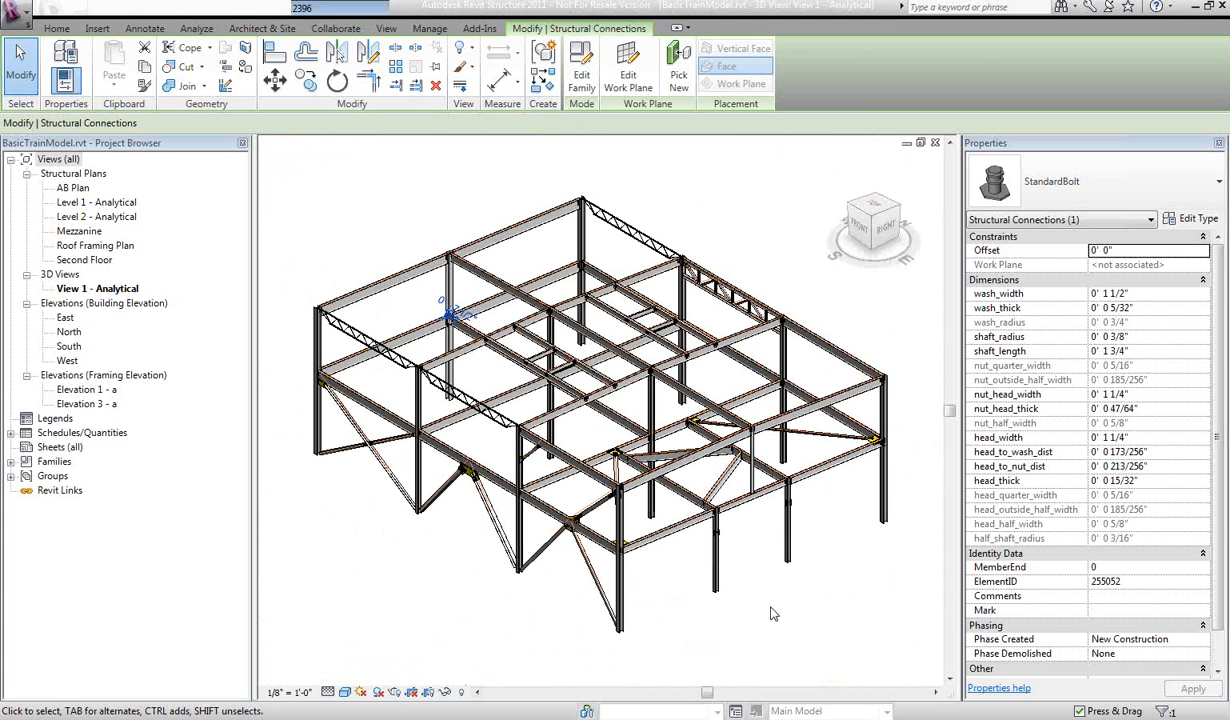
click(776, 609)
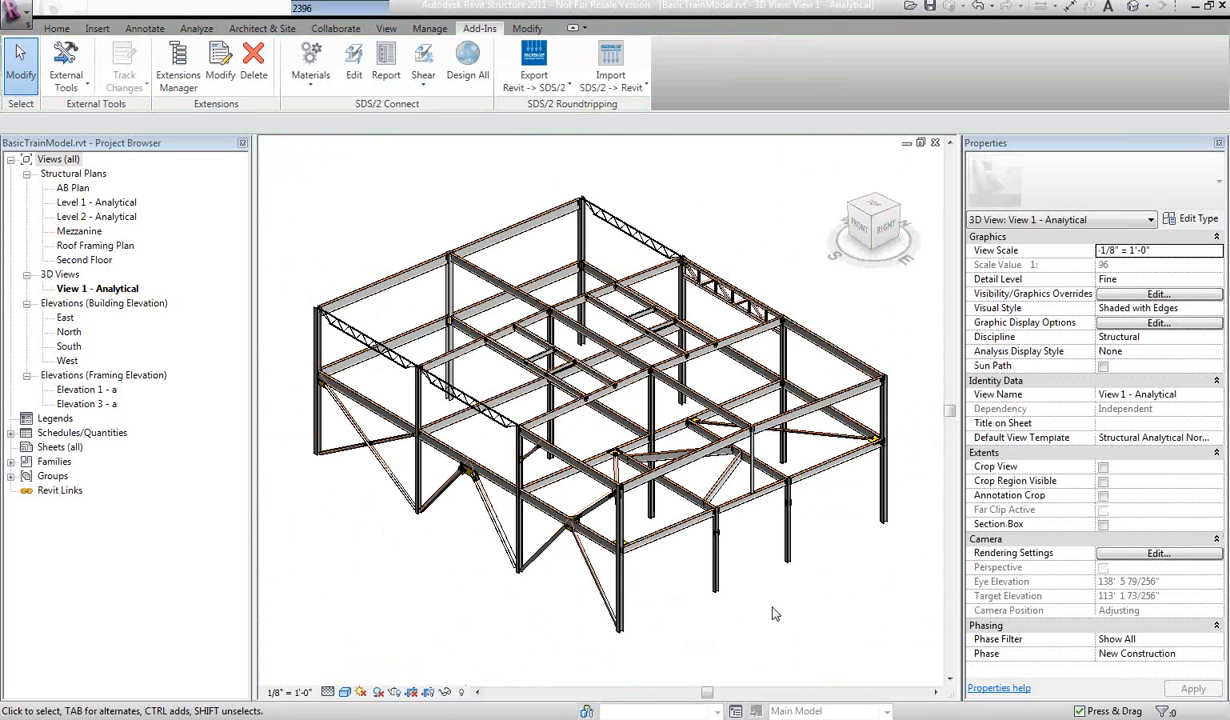